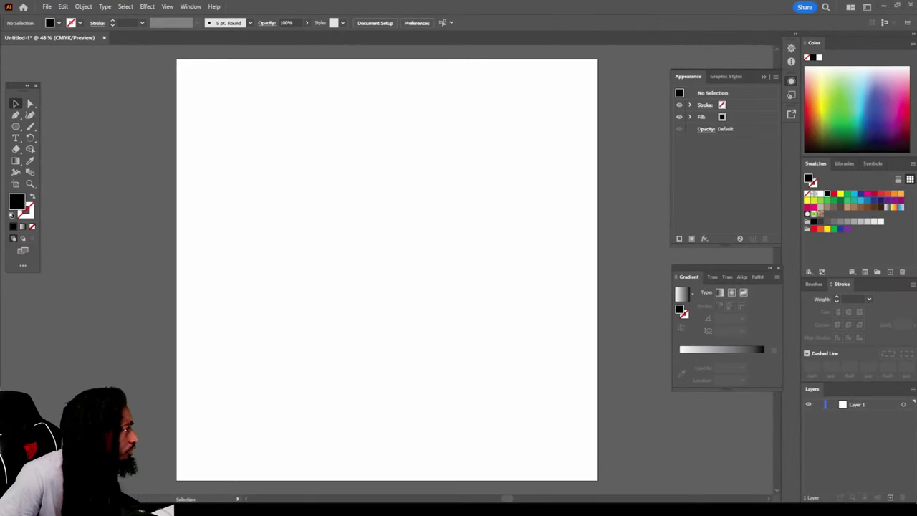
Place the portrait photo on the artboard, position it, and scale it up proportionally
drag(344, 115, 366, 274)
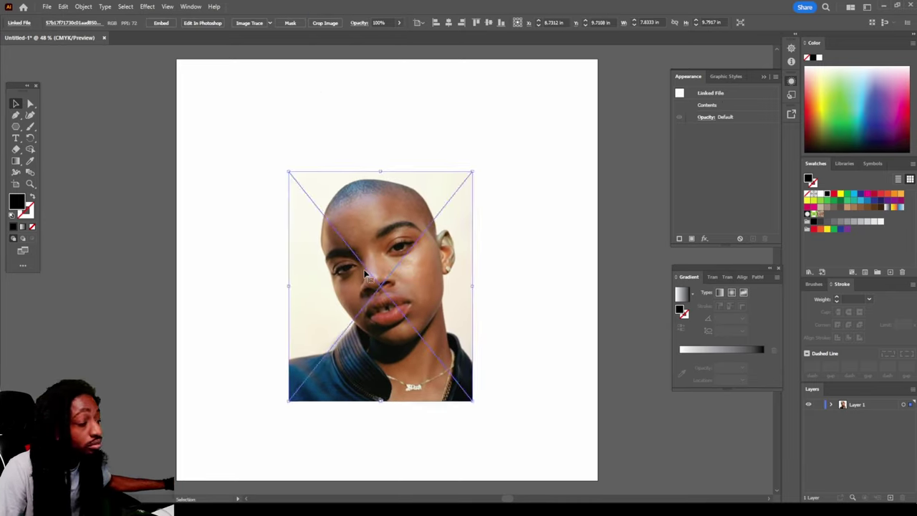
drag(446, 299, 541, 302)
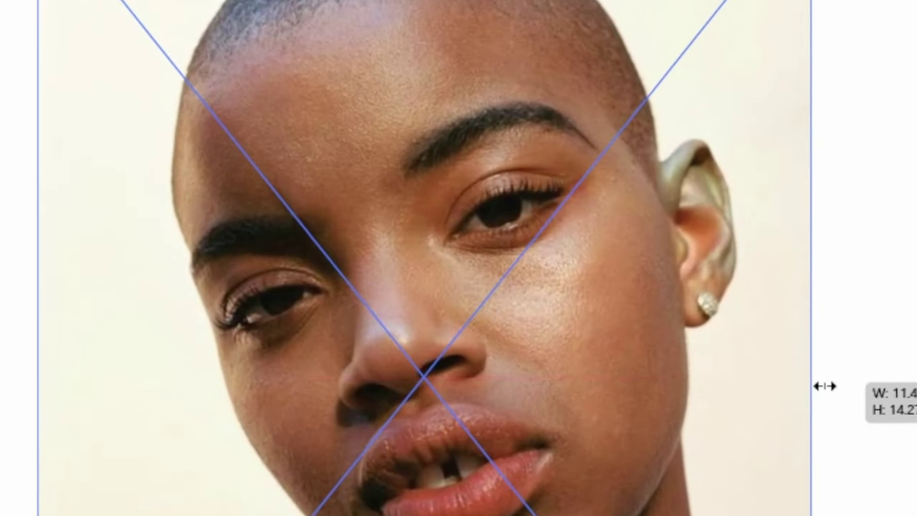
drag(824, 386, 916, 387)
mouse_move(815, 393)
mouse_down()
mouse_move(864, 320)
mouse_move(828, 400)
mouse_up()
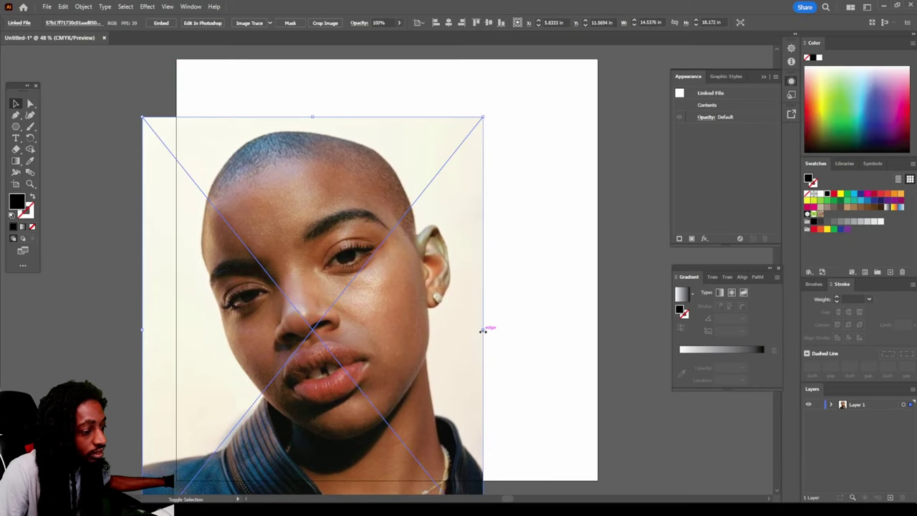
drag(483, 330, 601, 334)
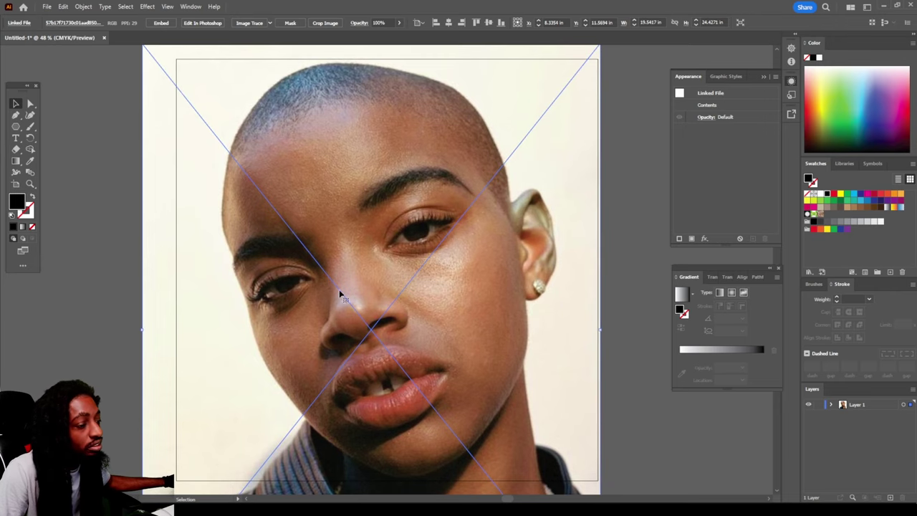
Fine-tune the photo's position and width, then fade it to 61% opacity
drag(355, 287, 358, 288)
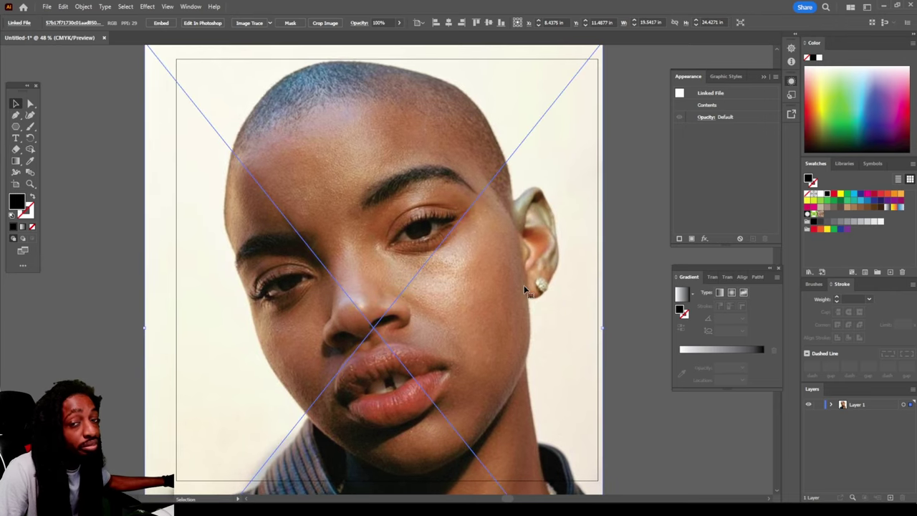
drag(392, 260, 406, 260)
drag(605, 326, 610, 327)
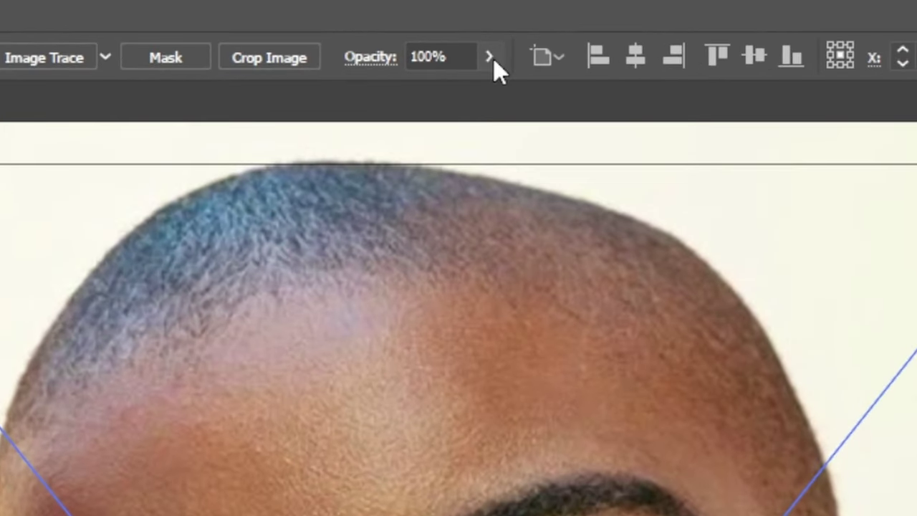
click(399, 23)
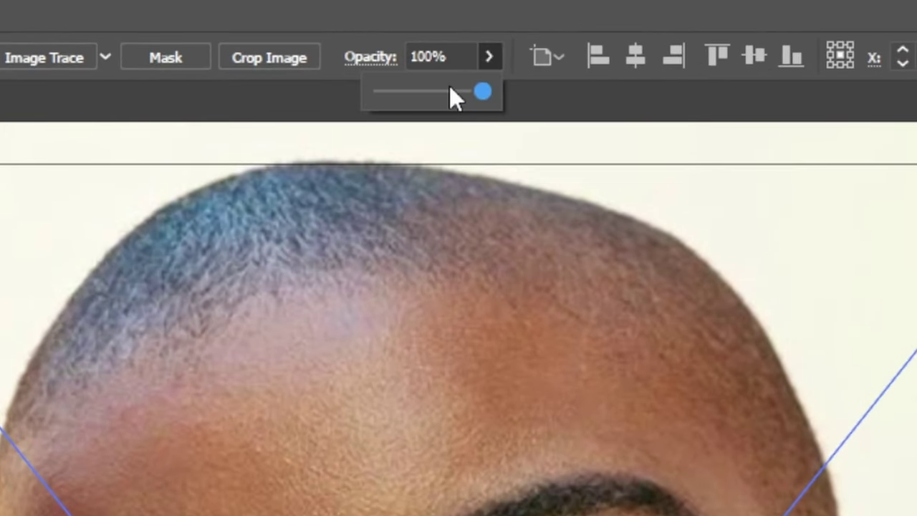
drag(435, 89, 444, 89)
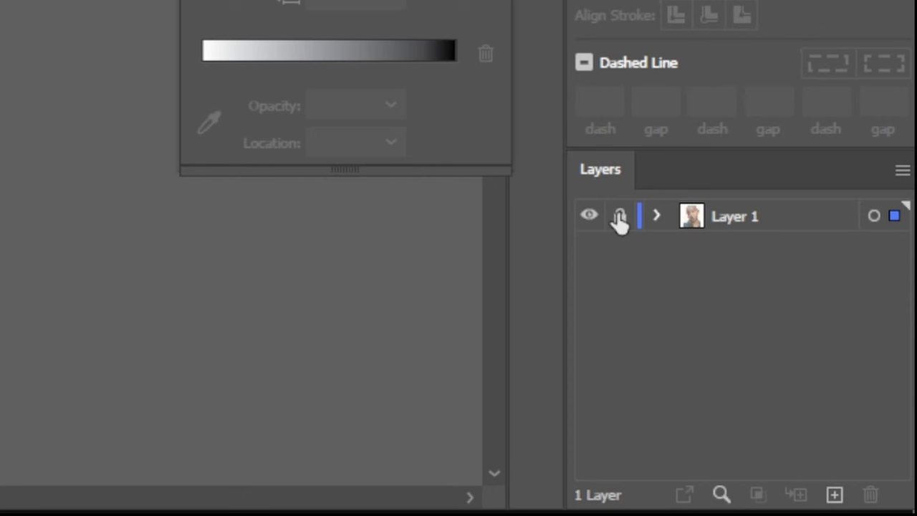
Lock the photo's layer, add a new layer, and draw a black hexagon over the face
click(619, 217)
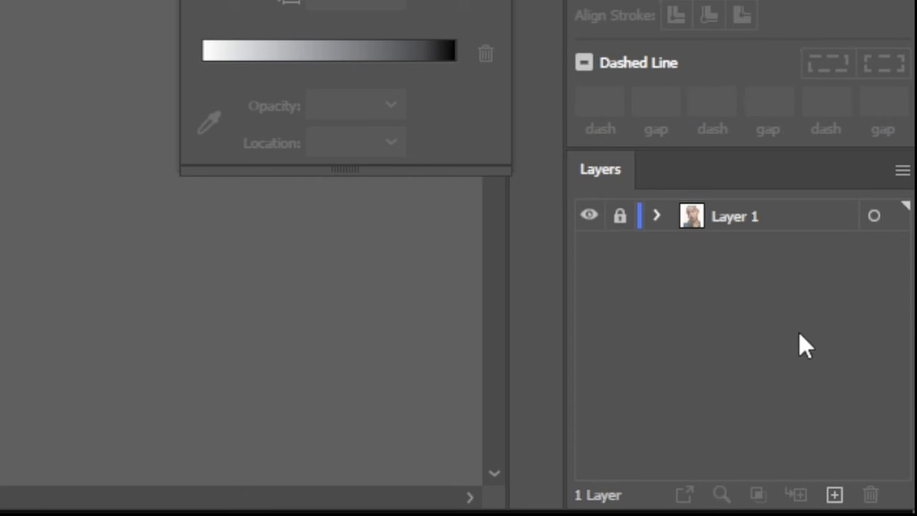
click(835, 494)
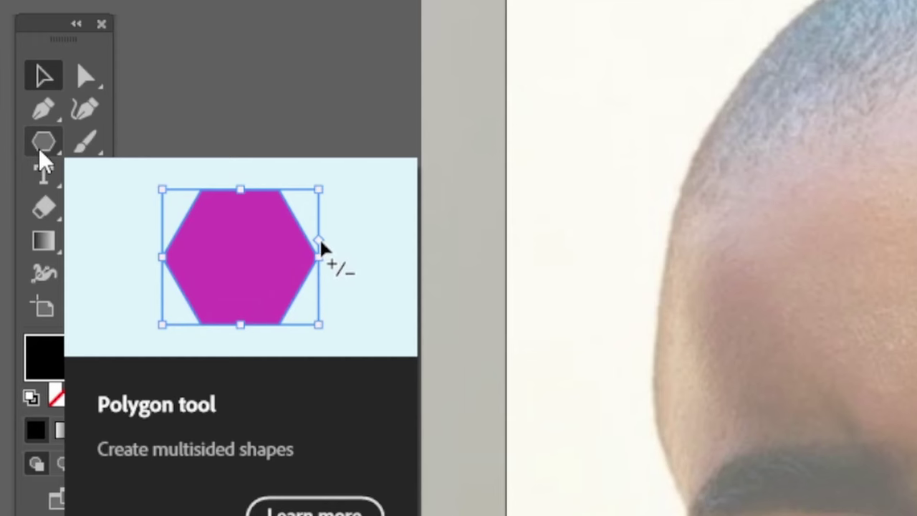
click(38, 148)
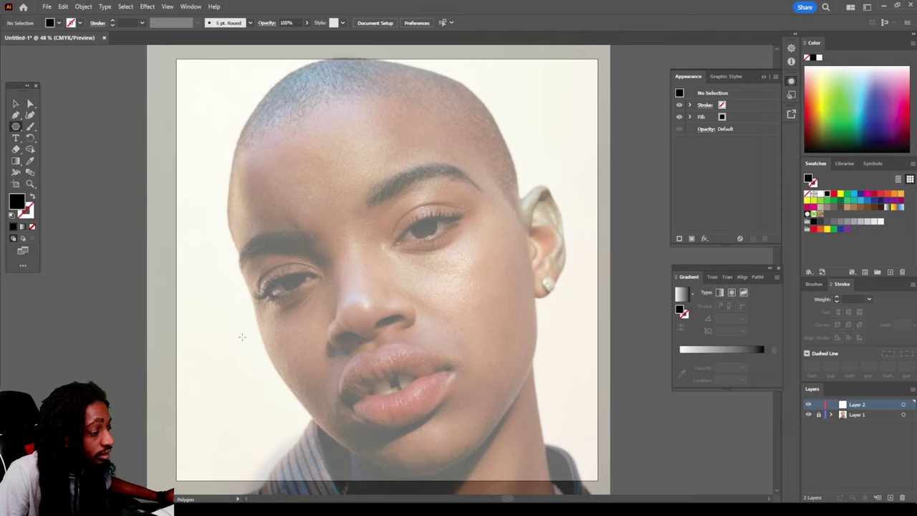
drag(242, 337, 354, 336)
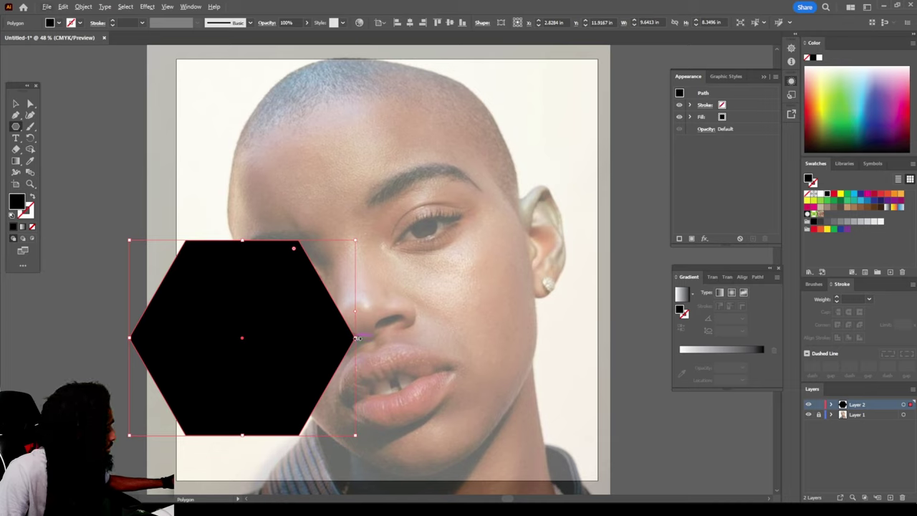
Enlarge the hexagon, move it over the face, and squash its height into a thin pointed bar
drag(356, 337, 533, 339)
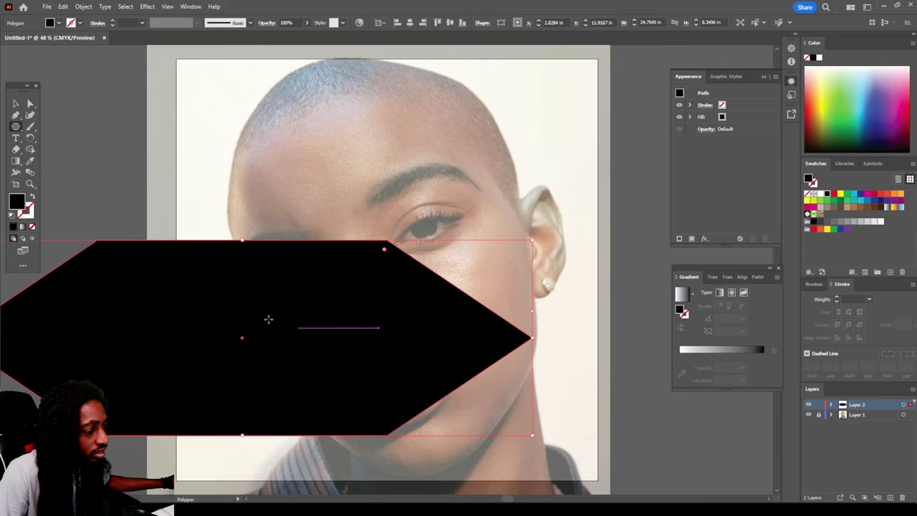
click(15, 105)
drag(147, 290, 267, 250)
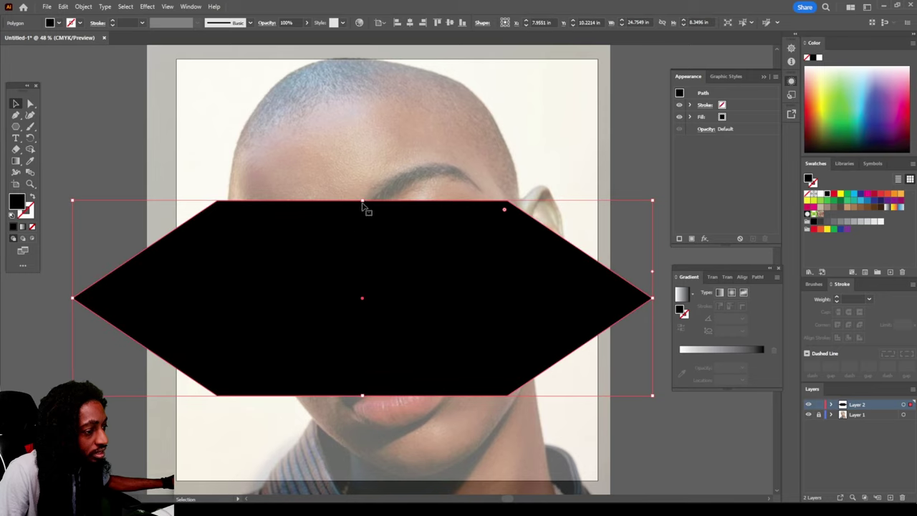
drag(363, 201, 338, 393)
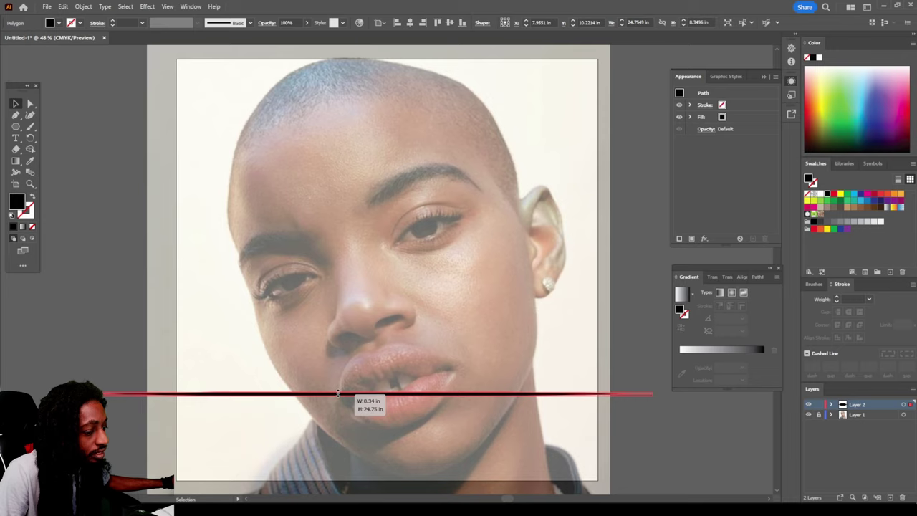
Flatten the bar even thinner, then select it
drag(338, 394, 338, 394)
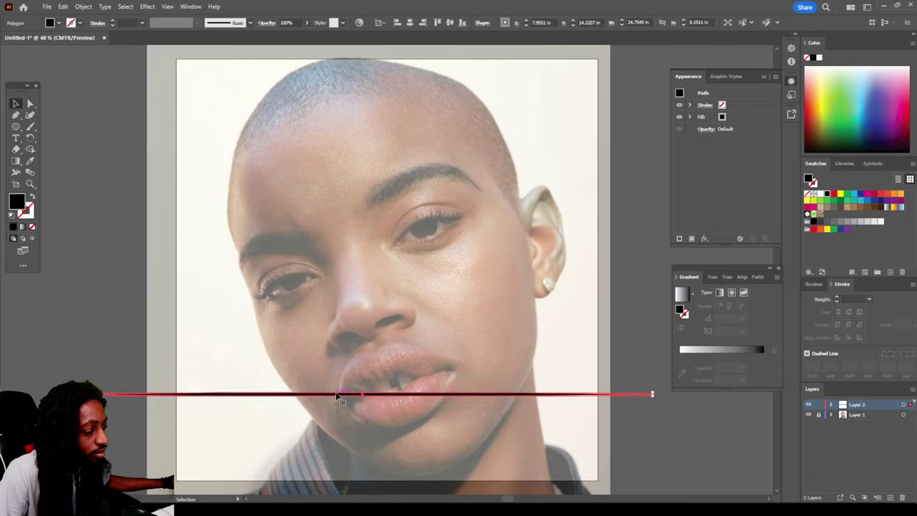
click(298, 312)
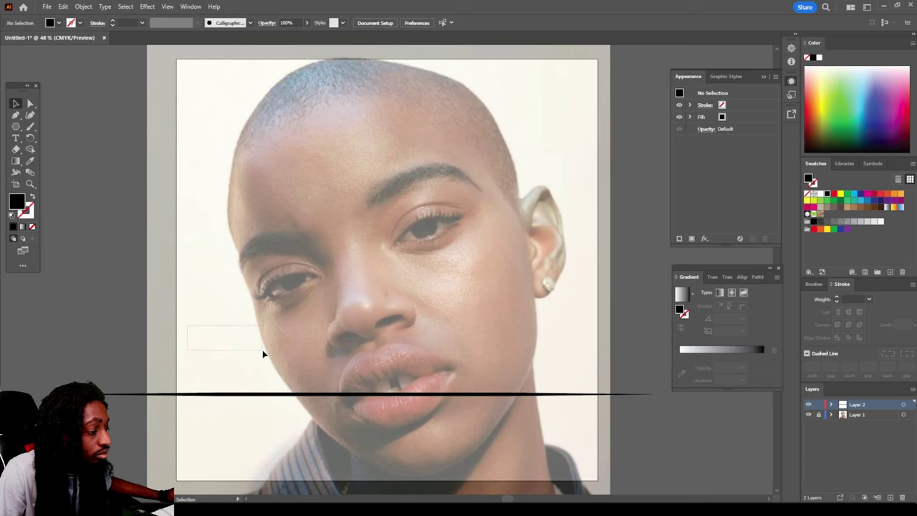
drag(188, 326, 455, 433)
Define the bar as a new Art Brush, Art Brush 1, with default options
click(305, 22)
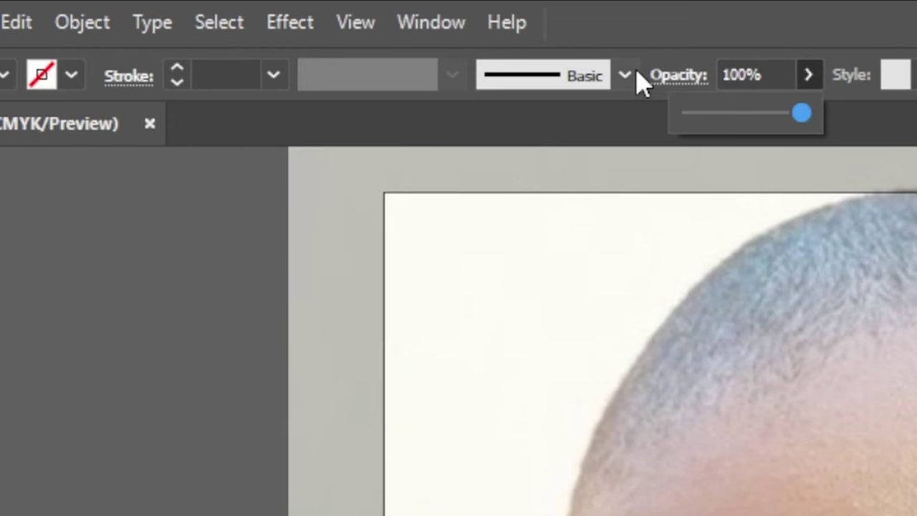
click(634, 76)
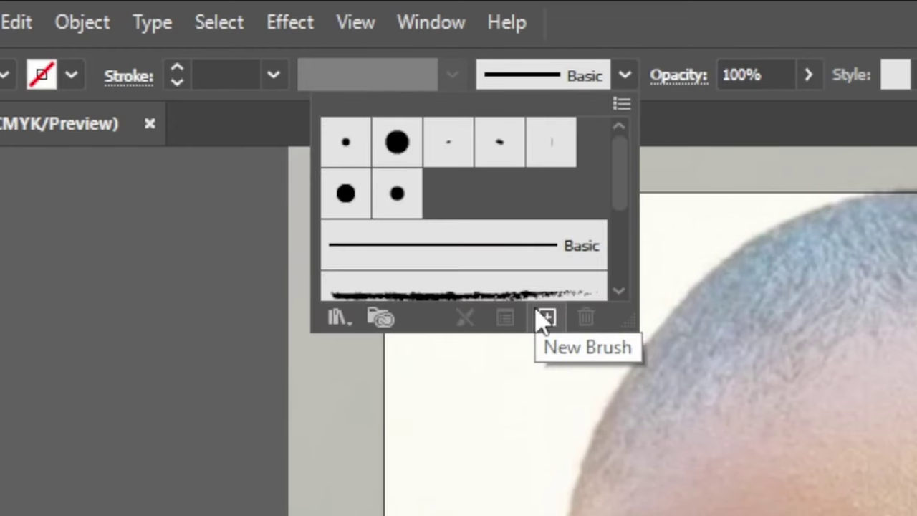
click(542, 318)
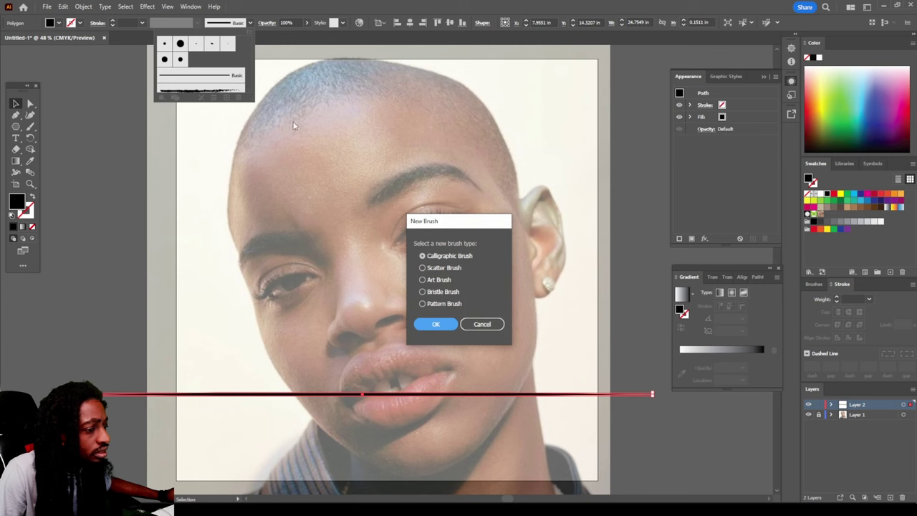
click(422, 281)
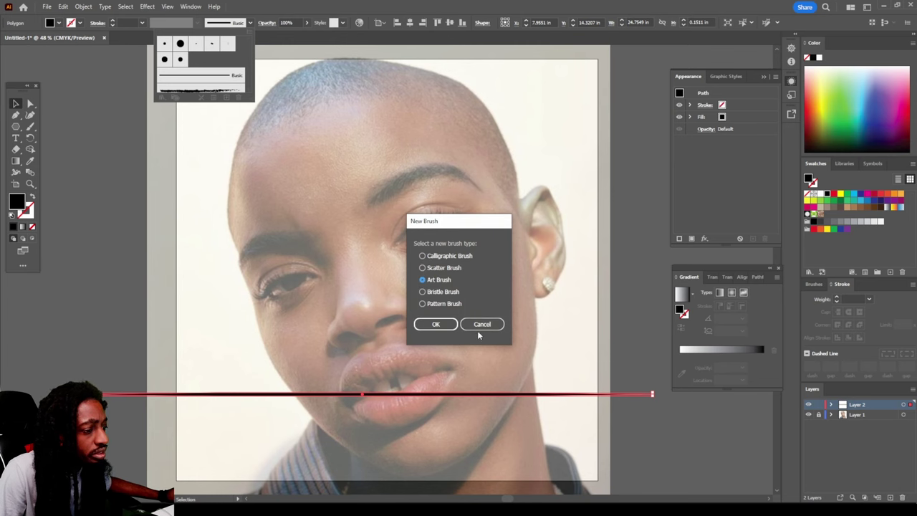
click(438, 324)
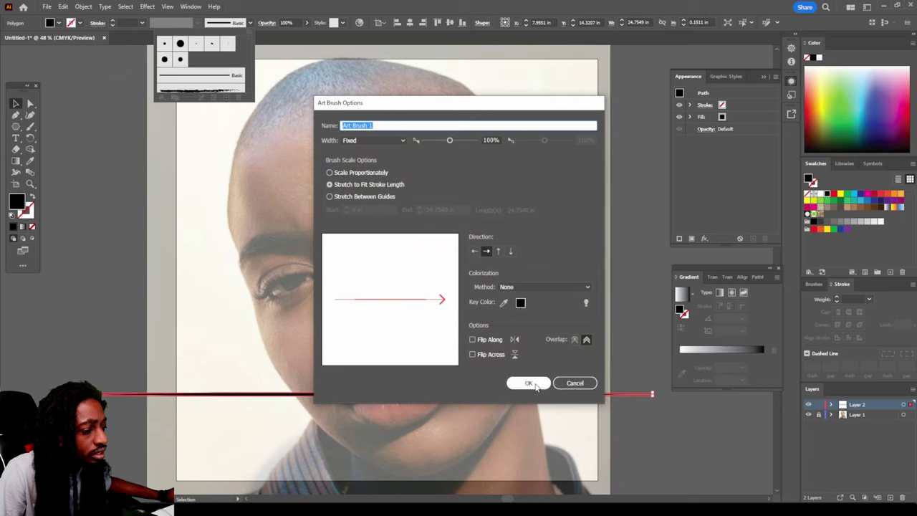
click(530, 383)
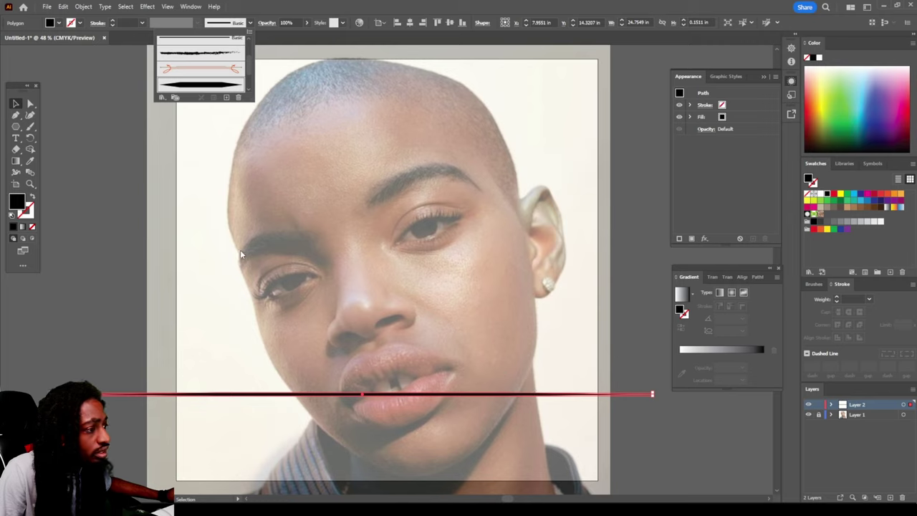
click(31, 127)
Paint three tapered test strokes beside the page and set stroke weight to 0.5 pt
double_click(31, 127)
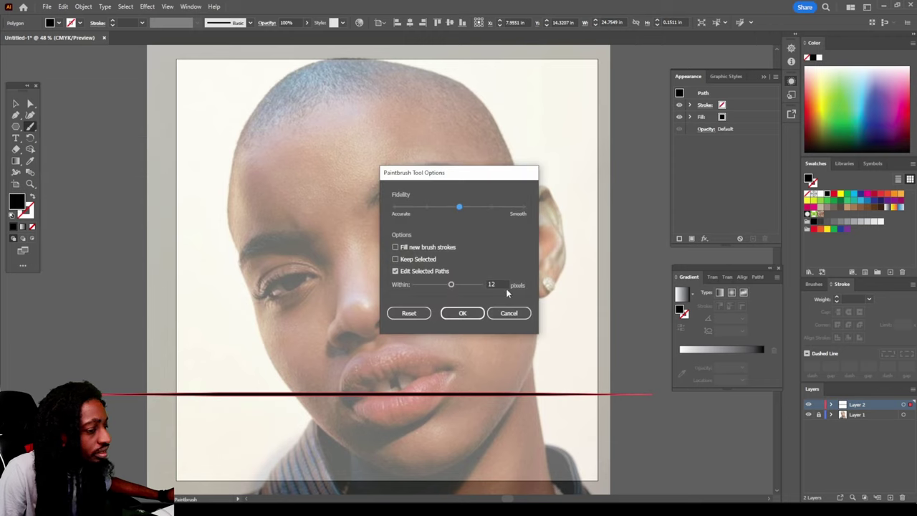
click(508, 313)
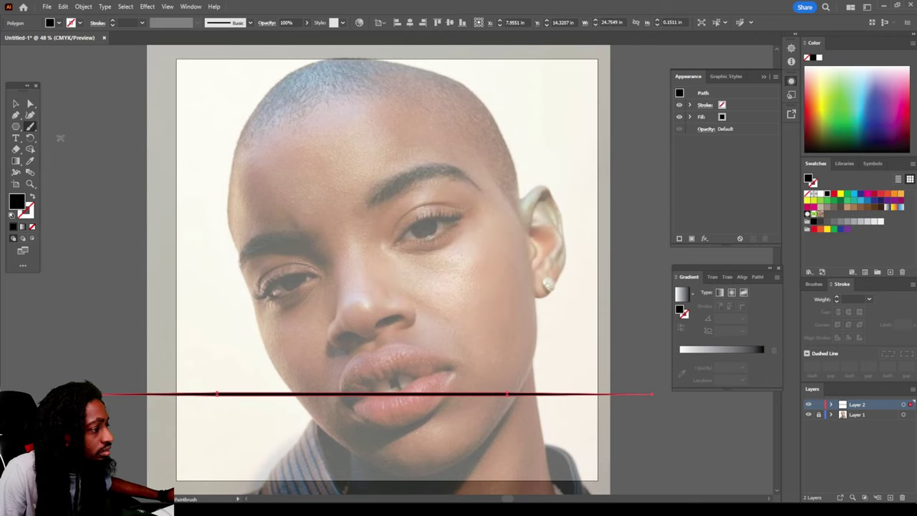
drag(196, 181, 201, 185)
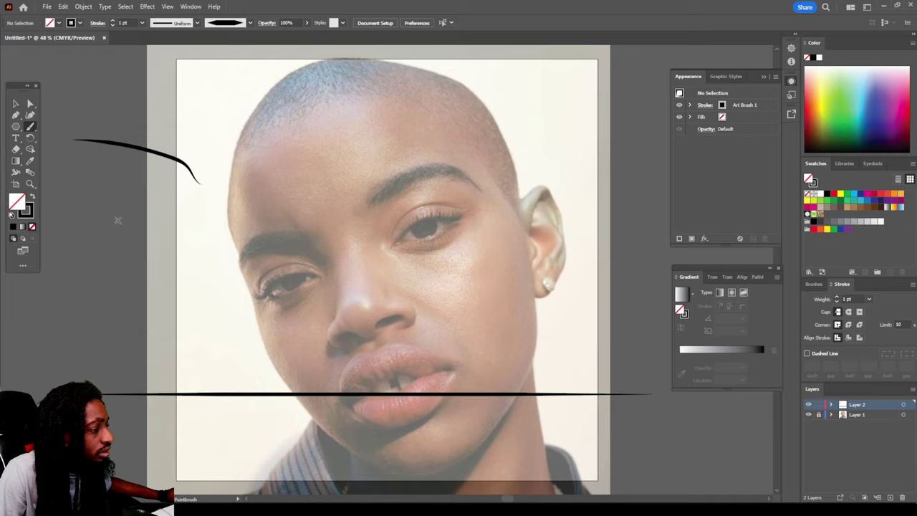
drag(273, 223, 119, 228)
drag(212, 311, 384, 298)
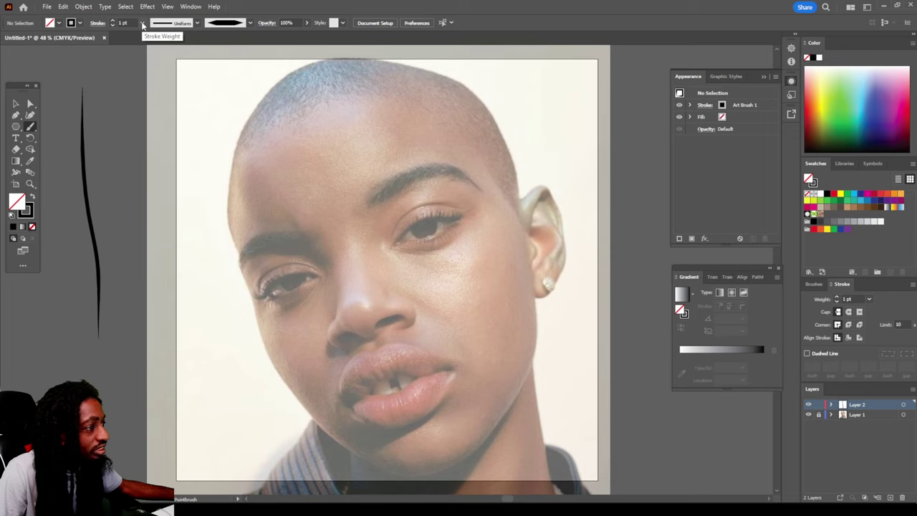
click(143, 23)
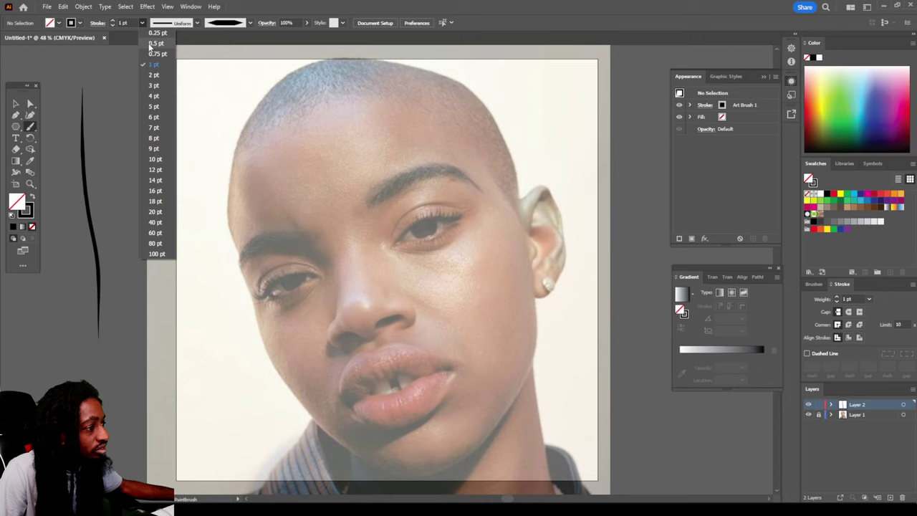
click(155, 44)
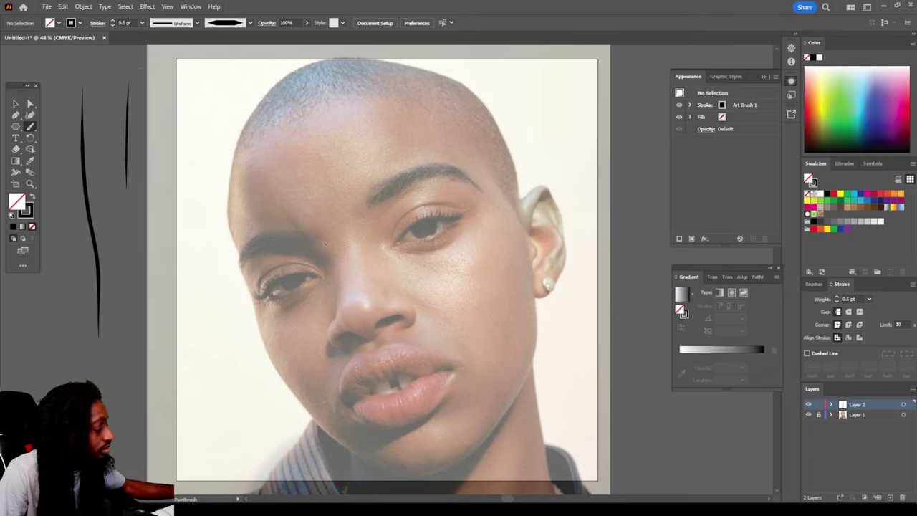
Zoom to 100% on the face and move paintbrush Fidelity toward Smooth
key(ctrl+1)
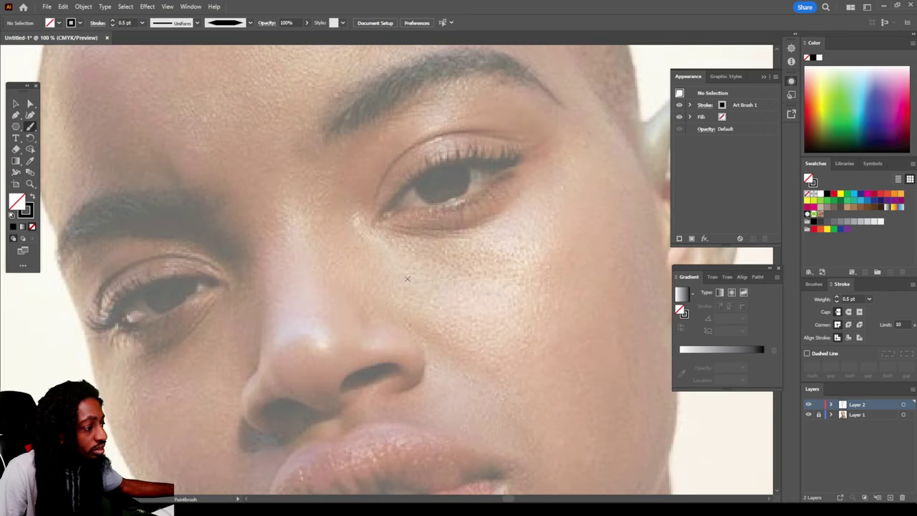
double_click(30, 126)
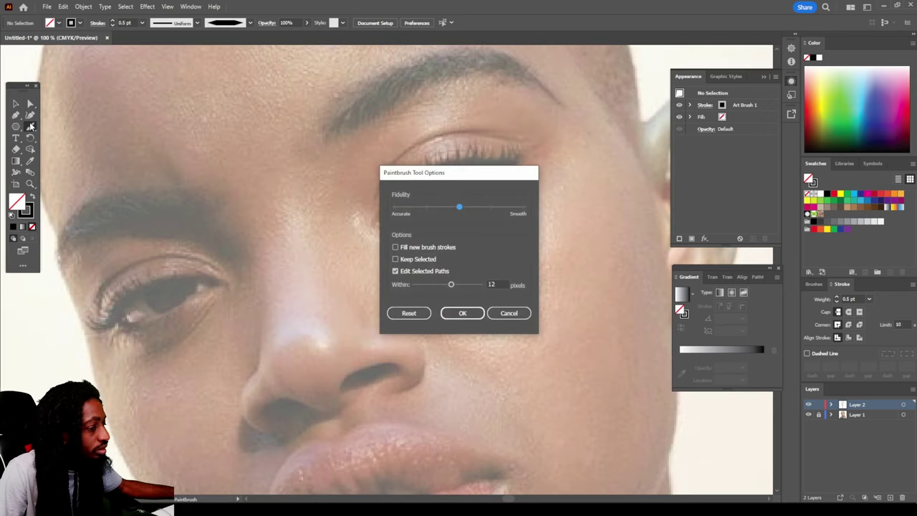
click(491, 208)
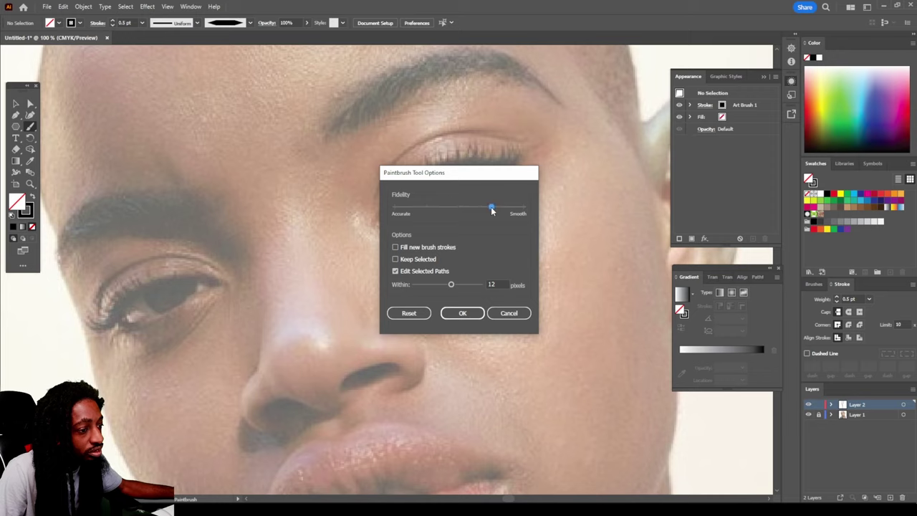
click(456, 318)
scroll(358, 319, up, 3)
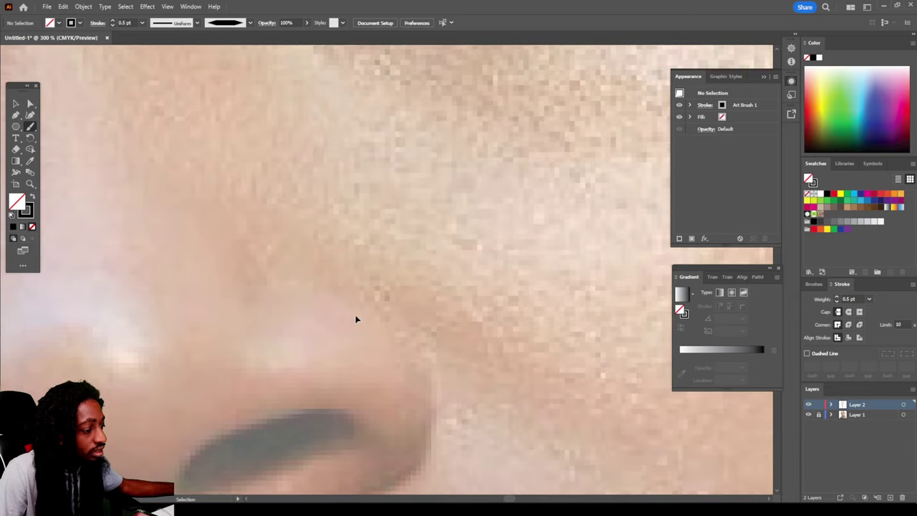
Paint a stroke over the nostril, then undo it as too thick
scroll(356, 319, up, 1)
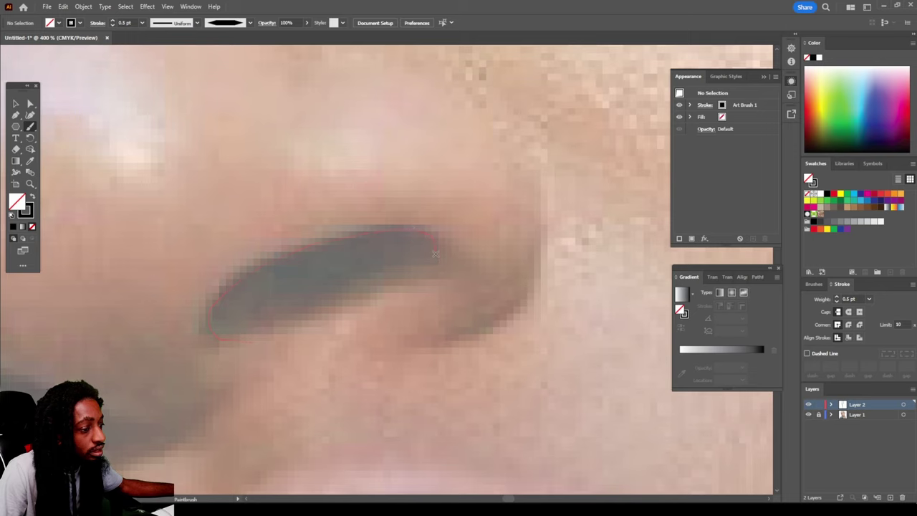
drag(435, 261, 435, 262)
scroll(405, 282, down, 5)
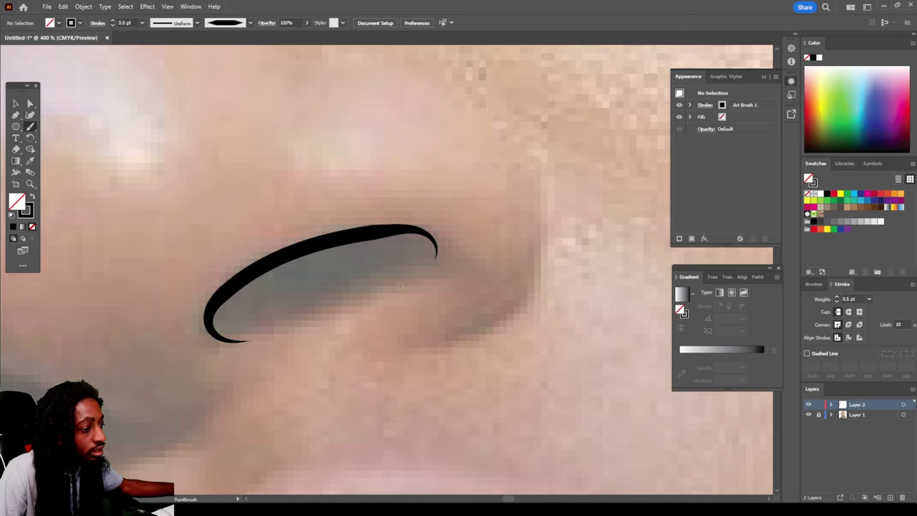
scroll(397, 290, up, 3)
scroll(398, 293, up, 1)
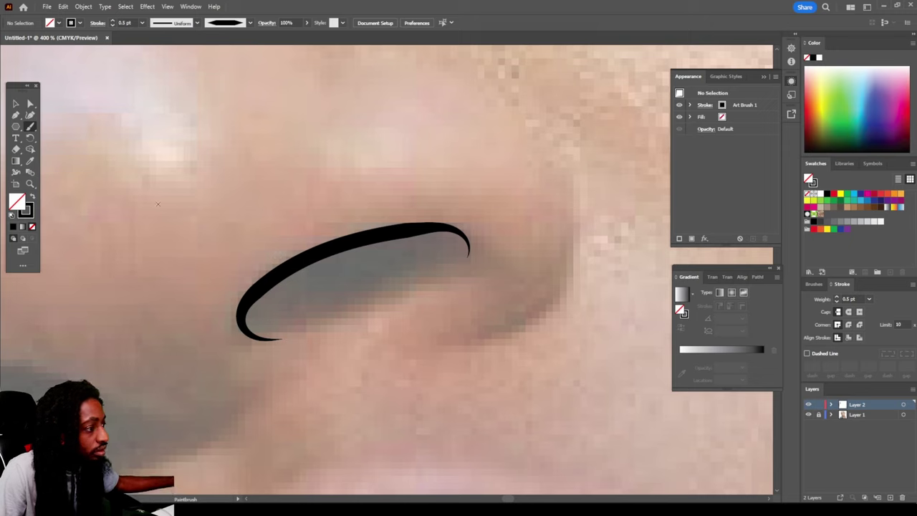
key(ctrl+z)
Set stroke weight to 0.25 pt and redraw the nostril stroke
click(142, 22)
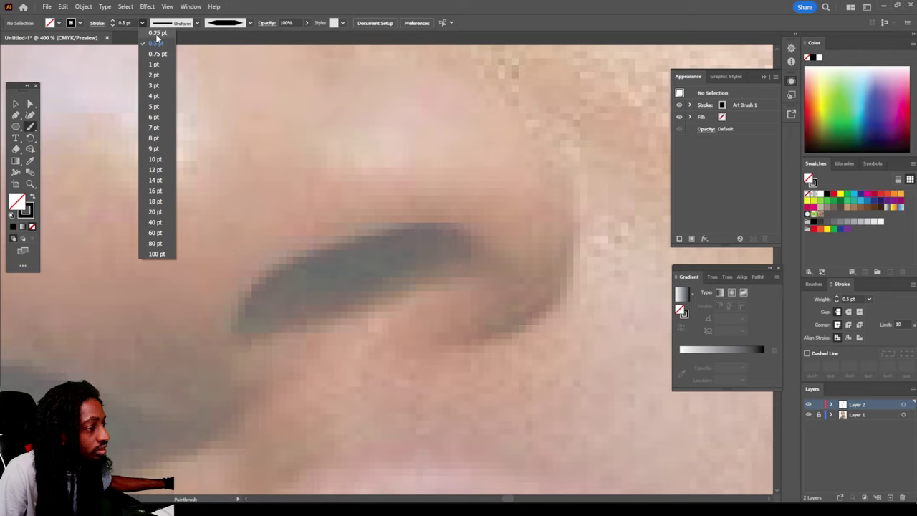
click(157, 34)
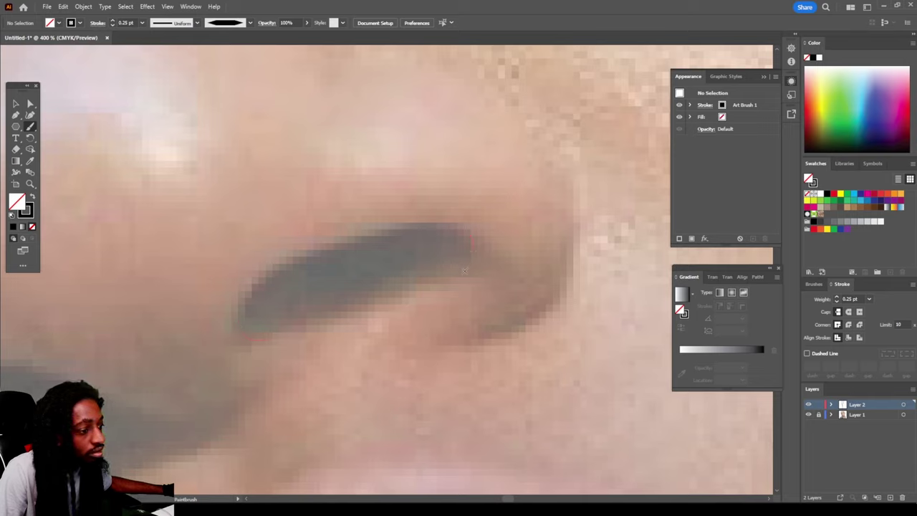
drag(465, 271, 463, 273)
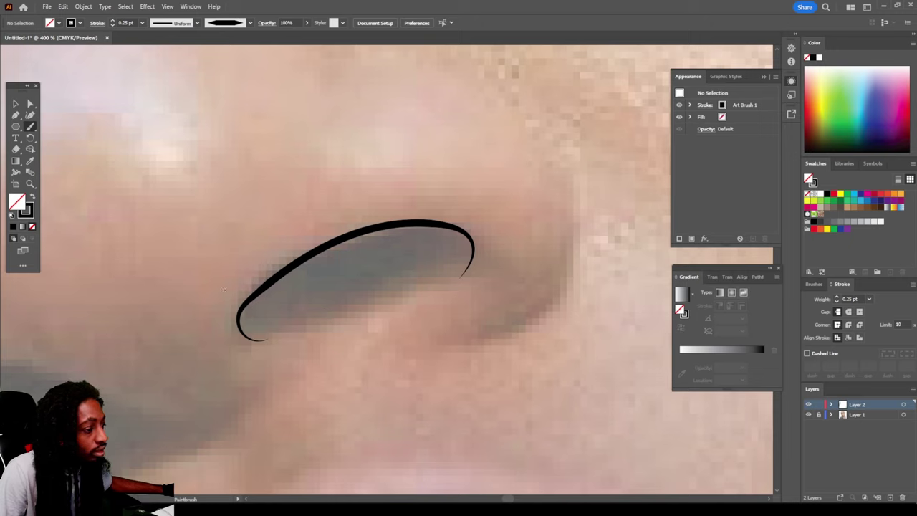
Set paintbrush Fidelity fully to Smooth and delete the old nostril stroke
double_click(31, 126)
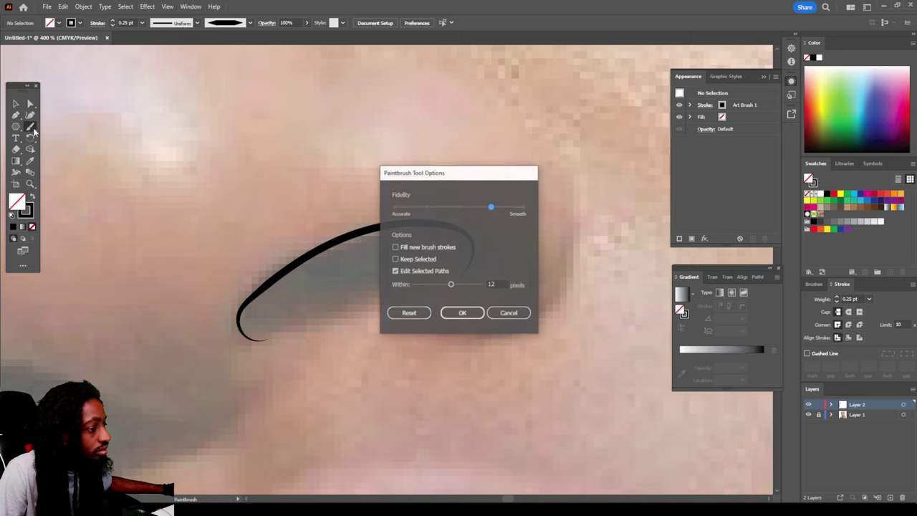
drag(487, 208, 525, 208)
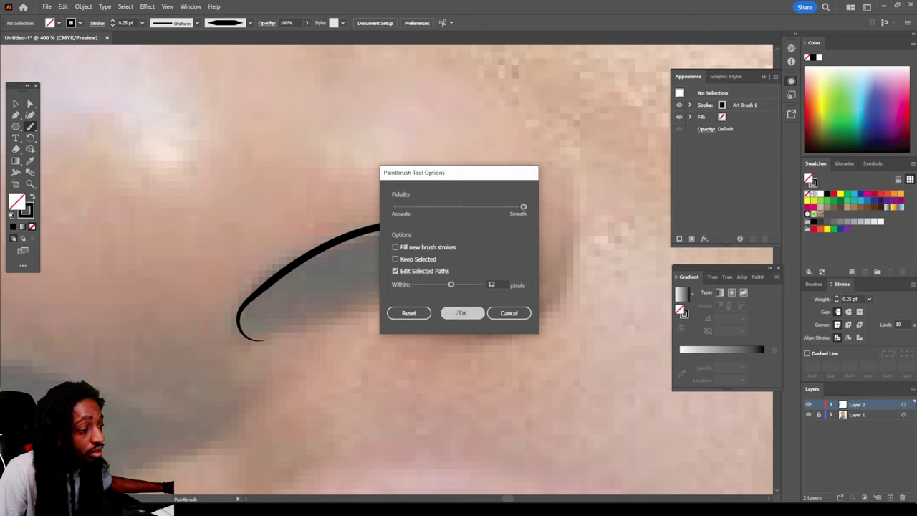
click(458, 314)
click(18, 105)
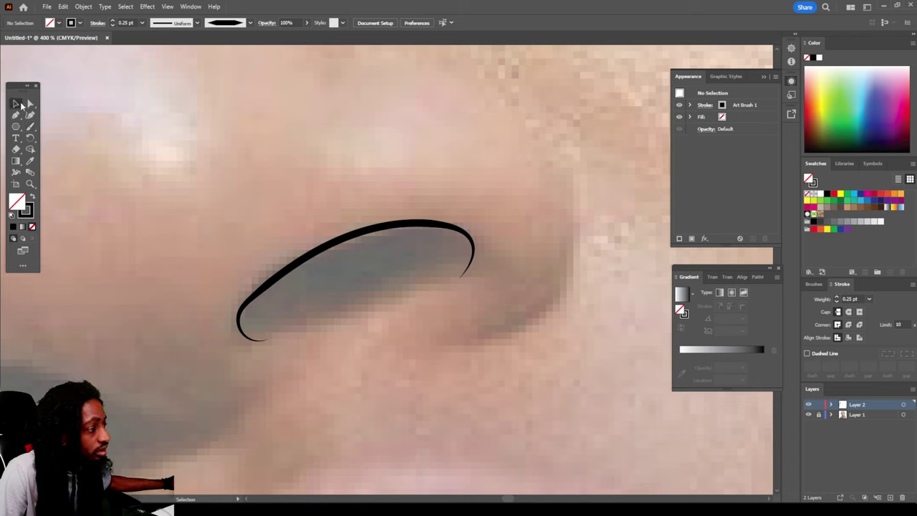
click(358, 300)
key(Delete)
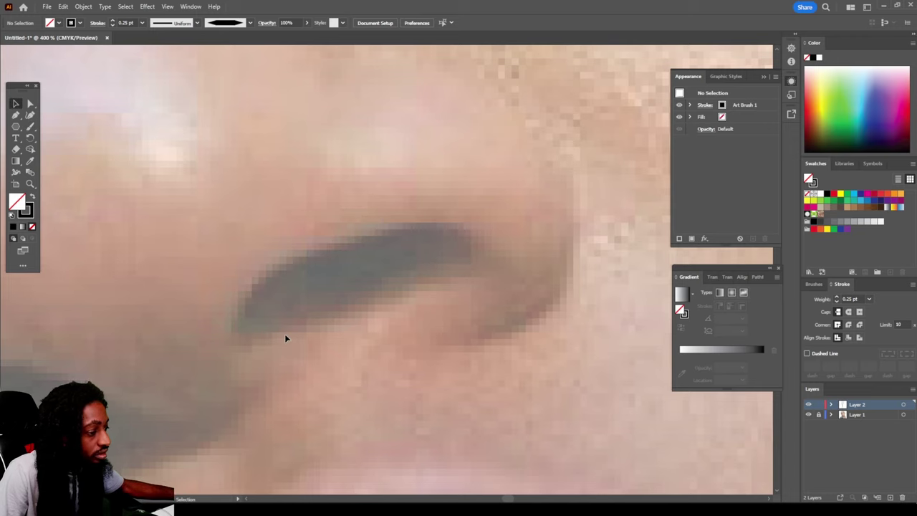
Retrace both nostrils with smoother strokes along their top and lower edges
click(31, 127)
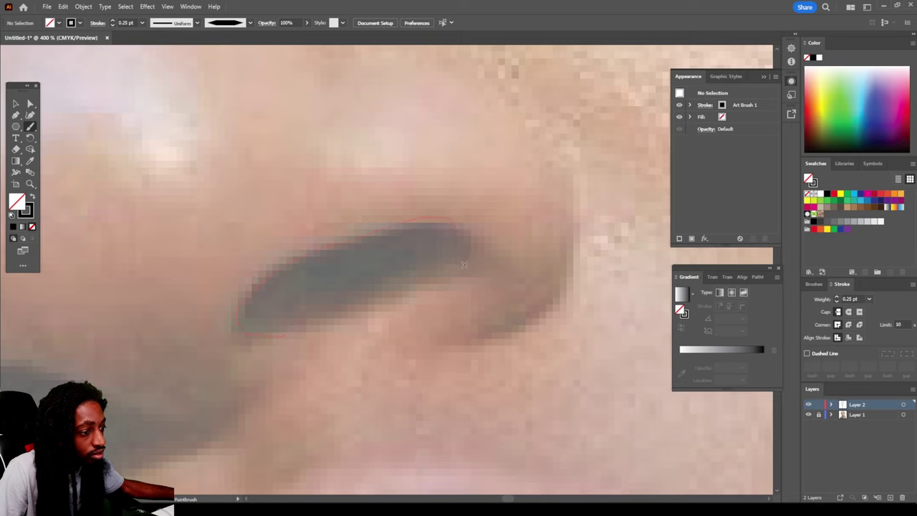
drag(464, 266, 464, 266)
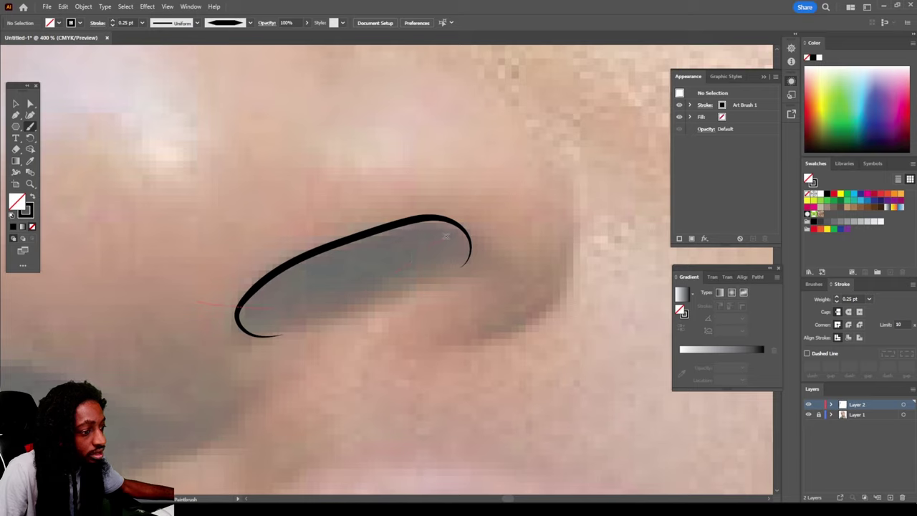
drag(478, 235, 481, 238)
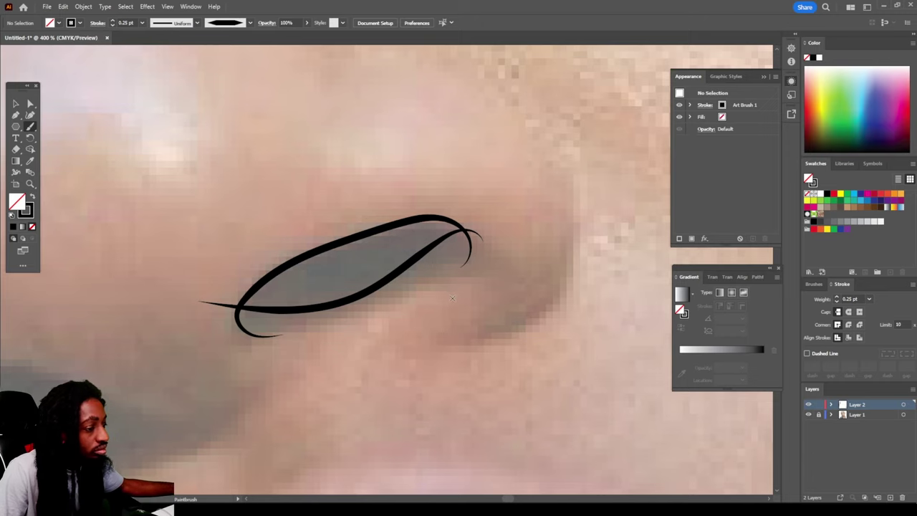
key(ctrl+minus)
key(ctrl+minus)
key(ctrl+minus)
key(ctrl+plus)
key(ctrl+plus)
key(ctrl+plus)
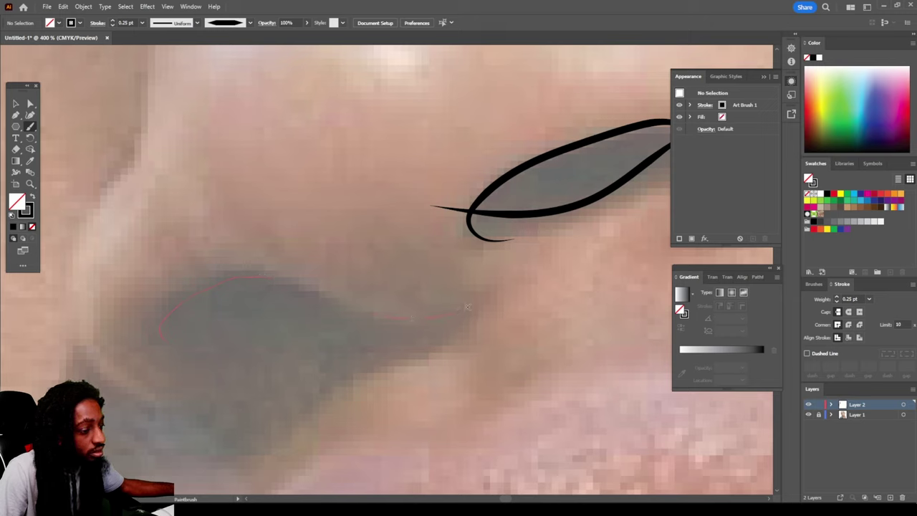
drag(489, 293, 490, 294)
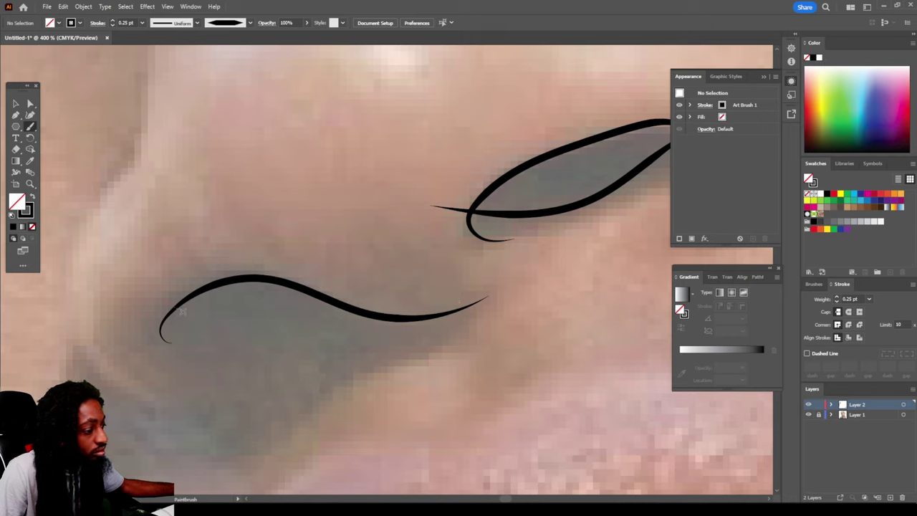
drag(326, 303, 365, 305)
scroll(365, 308, down, 5)
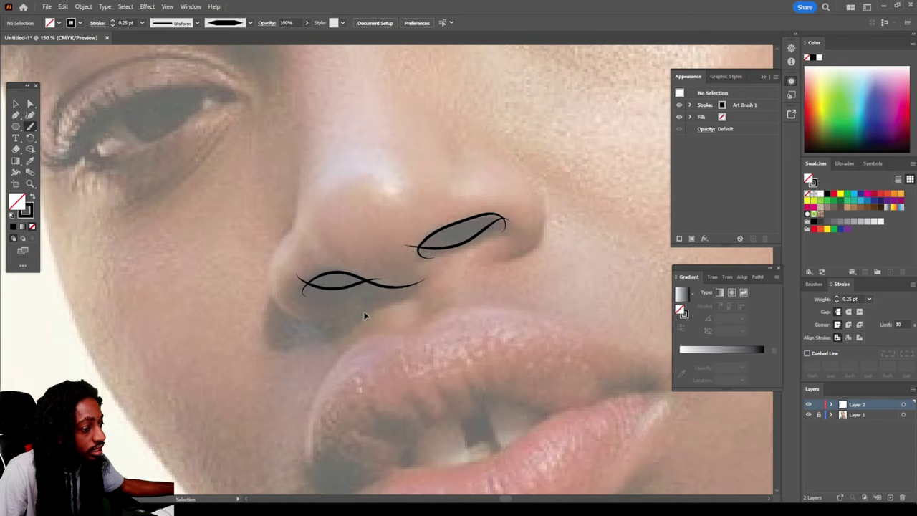
scroll(366, 312, up, 3)
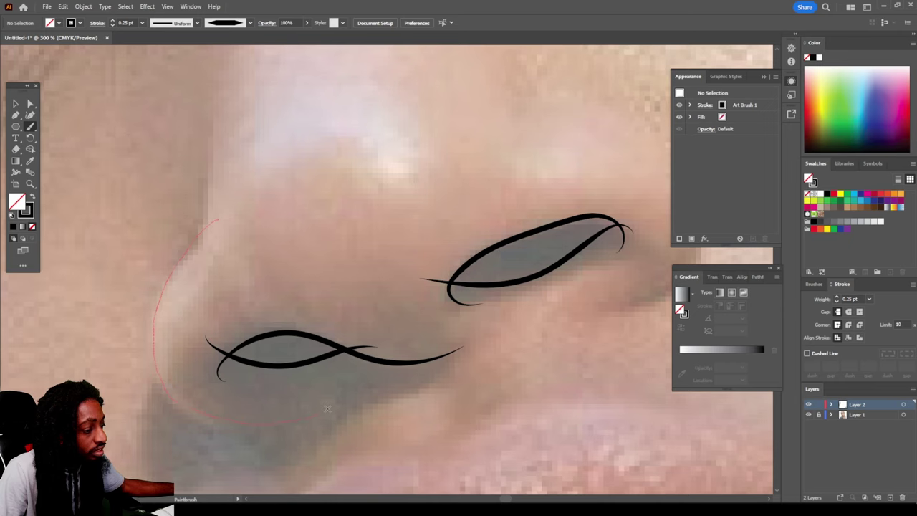
Outline the left side and right wing of the nose, undoing an extra stroke
drag(347, 397, 364, 391)
scroll(426, 376, down, 3)
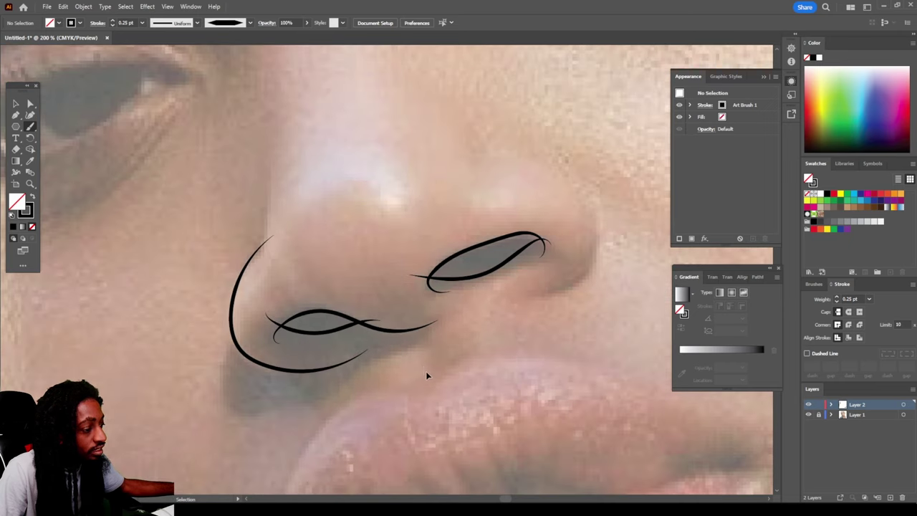
scroll(425, 356, up, 2)
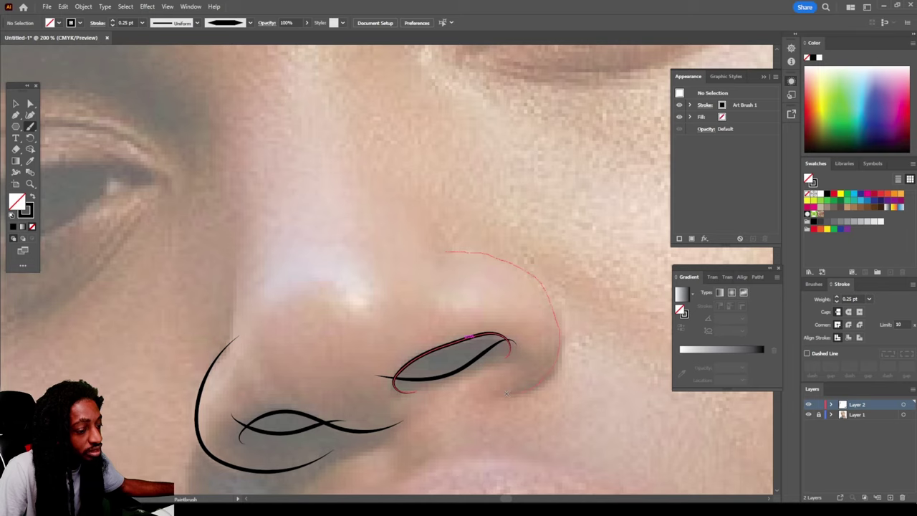
drag(491, 393, 490, 393)
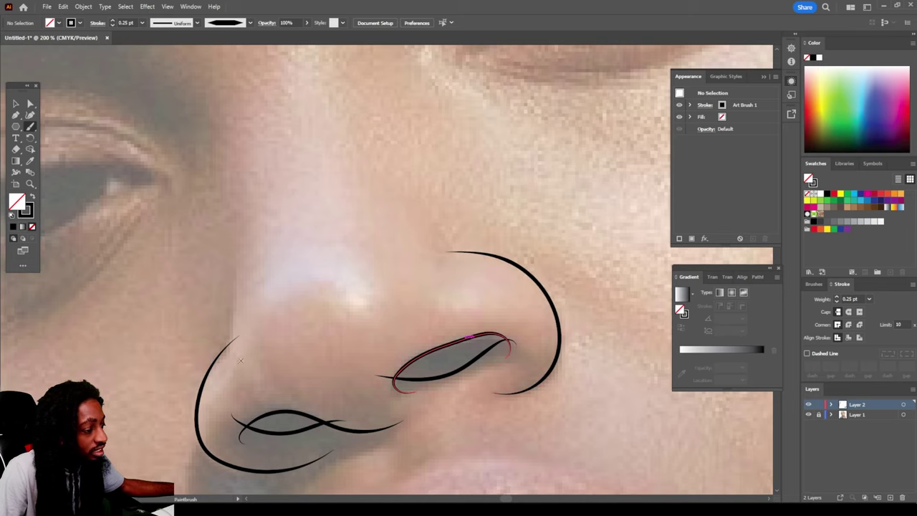
mouse_move(228, 361)
mouse_down()
mouse_move(240, 219)
mouse_move(355, 356)
mouse_up()
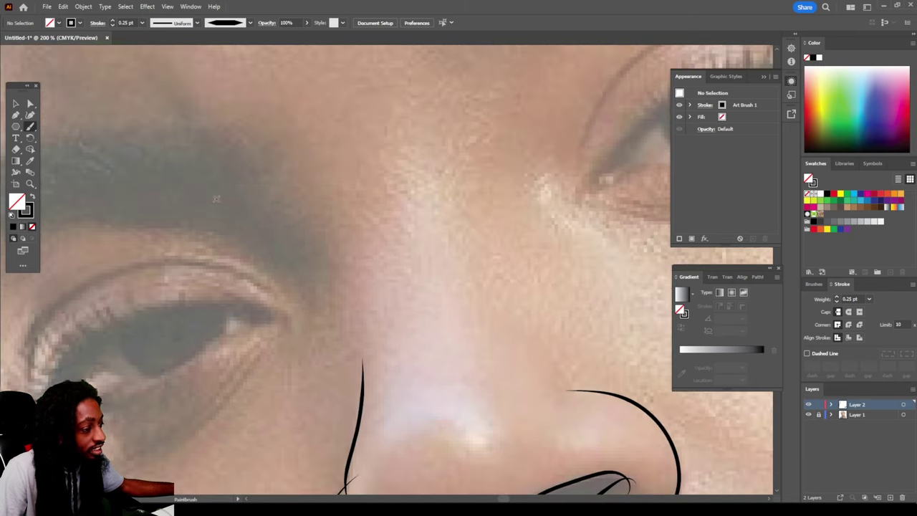
drag(216, 199, 301, 395)
key(ctrl+z)
scroll(420, 333, down, 4)
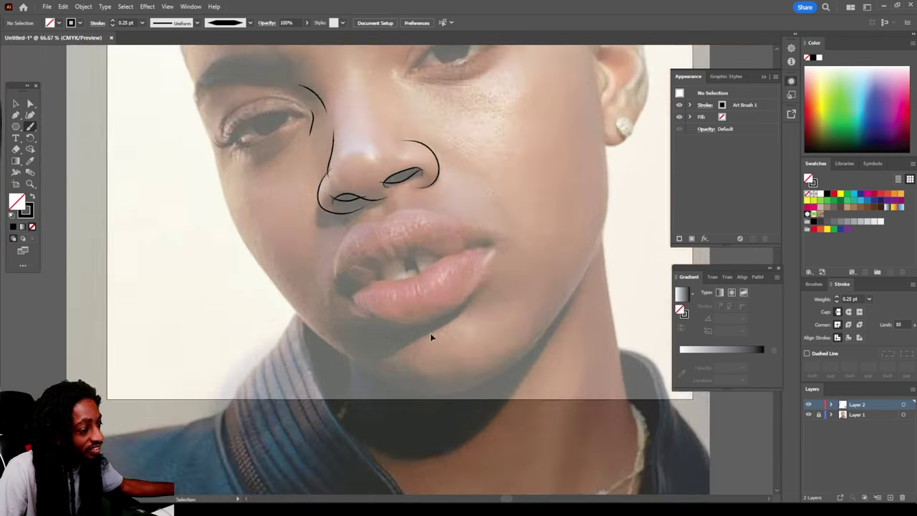
scroll(430, 332, up, 4)
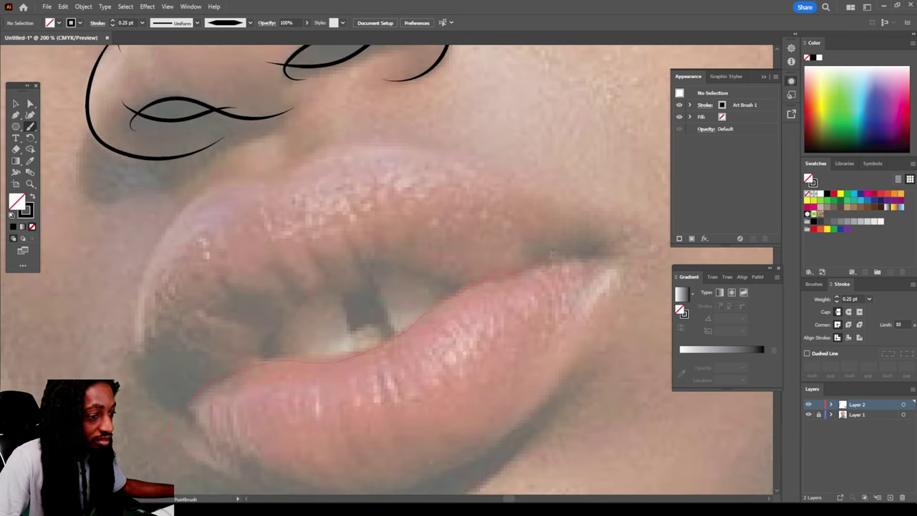
Trace the line between the lips, the lip creases, and a stroke across the upper lip
drag(552, 254, 573, 250)
scroll(529, 361, down, 2)
scroll(528, 360, up, 2)
drag(235, 307, 185, 387)
drag(165, 270, 347, 255)
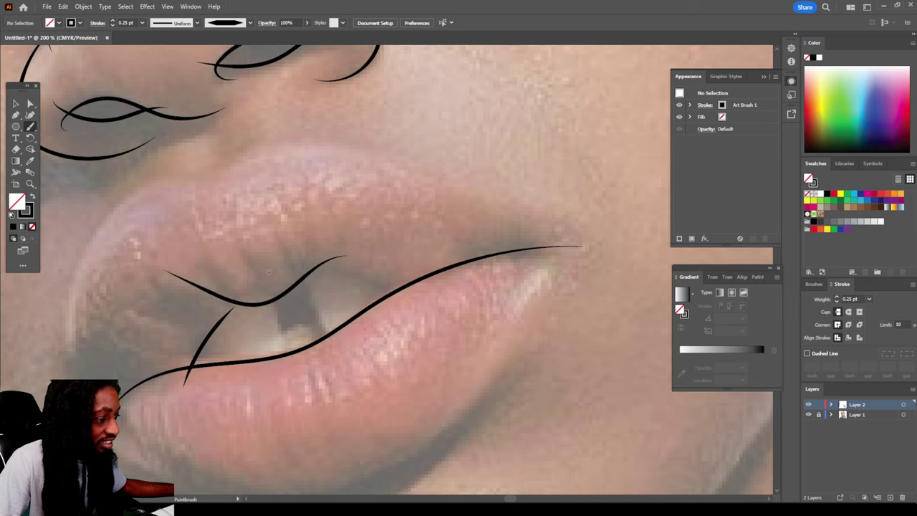
drag(269, 272, 428, 294)
scroll(212, 265, down, 1)
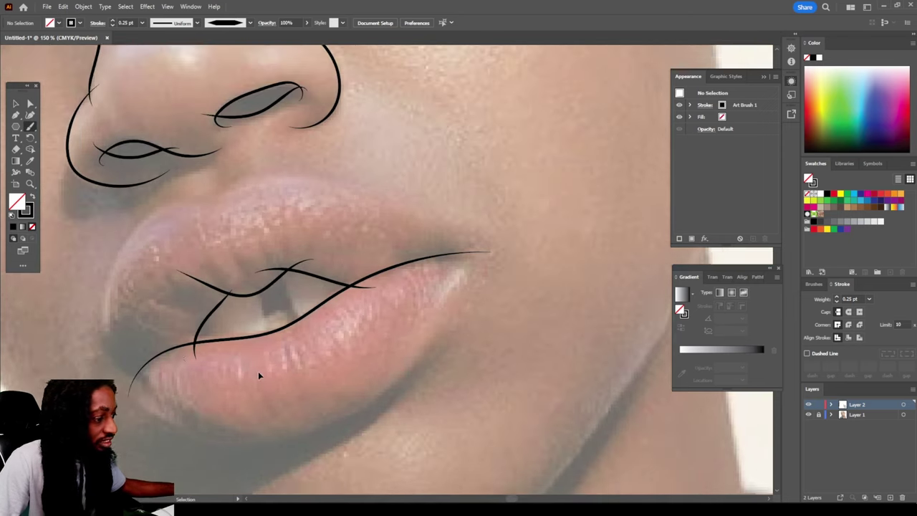
scroll(260, 375, up, 1)
Draw the left side of the lip outline and finish outlining the upper lip
drag(240, 315, 207, 368)
drag(471, 253, 473, 254)
scroll(458, 342, down, 2)
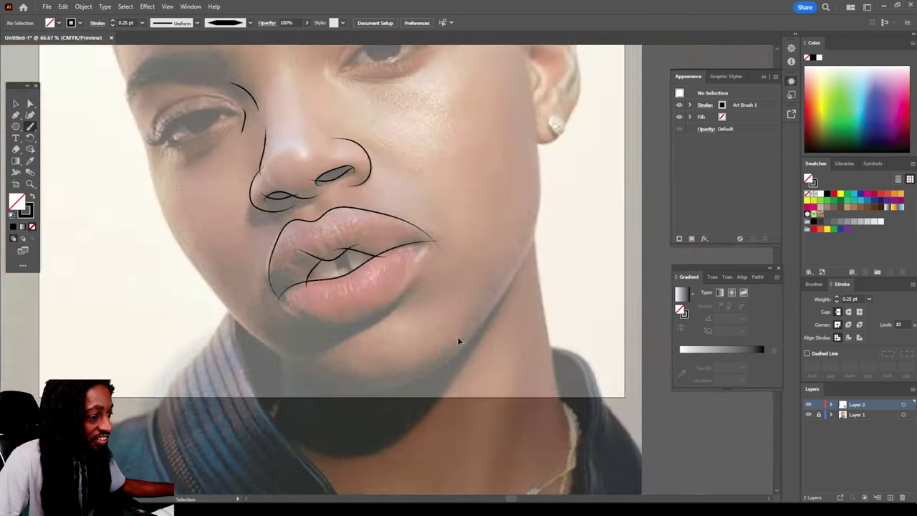
scroll(55, 340, up, 3)
scroll(553, 260, down, 2)
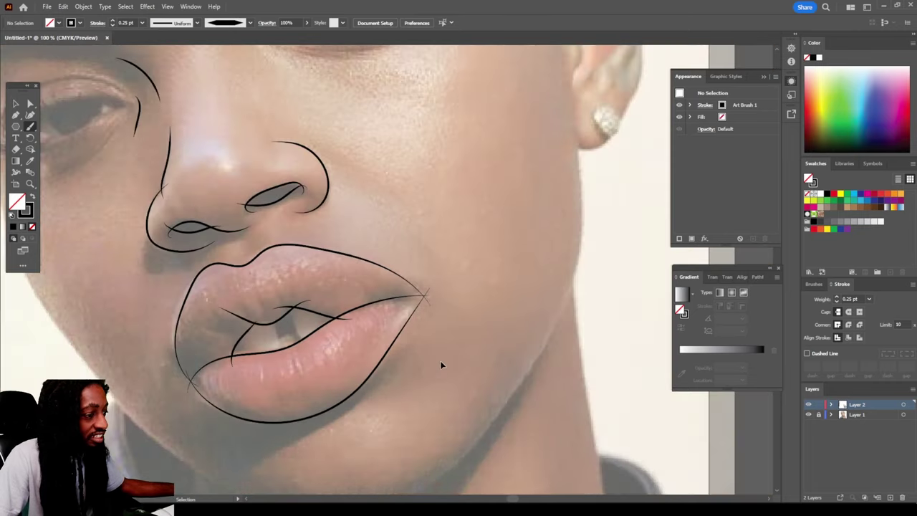
scroll(442, 365, up, 5)
scroll(436, 210, down, 4)
scroll(387, 286, up, 1)
Thicken the outer lip outline to 0.5 pt
key(v)
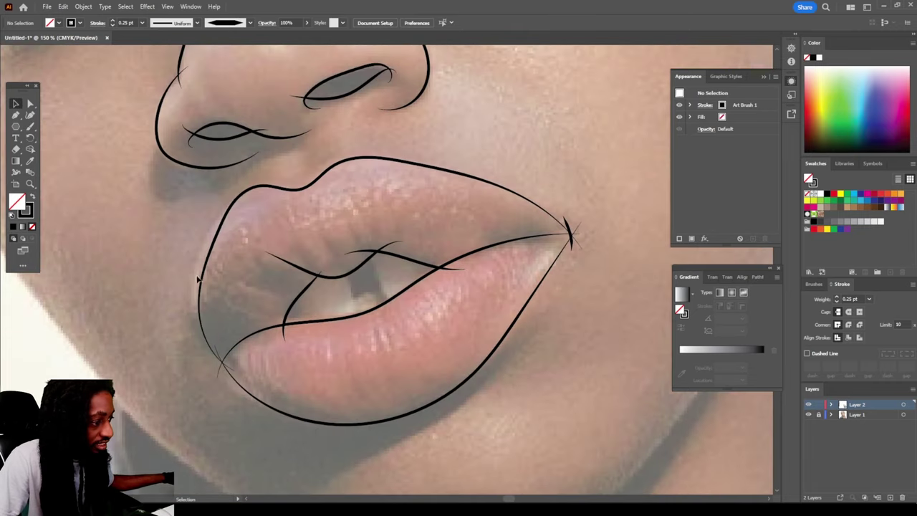
click(308, 423)
click(143, 22)
click(156, 43)
scroll(273, 404, down, 2)
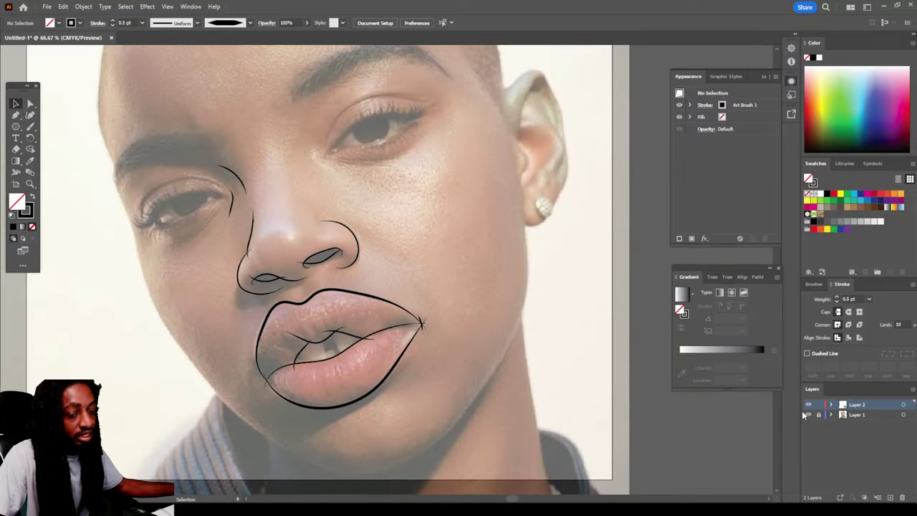
scroll(516, 406, up, 3)
Paint strokes under the lower eyelid and along the upper eyelid line
scroll(516, 405, up, 2)
drag(30, 126, 60, 127)
scroll(291, 210, up, 2)
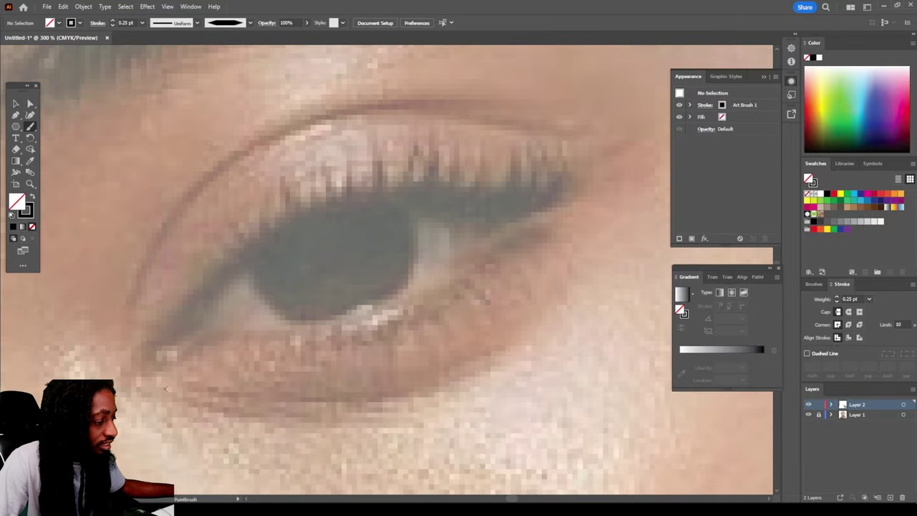
mouse_move(165, 391)
mouse_down()
mouse_move(262, 413)
mouse_move(386, 391)
mouse_up()
scroll(293, 325, up, 2)
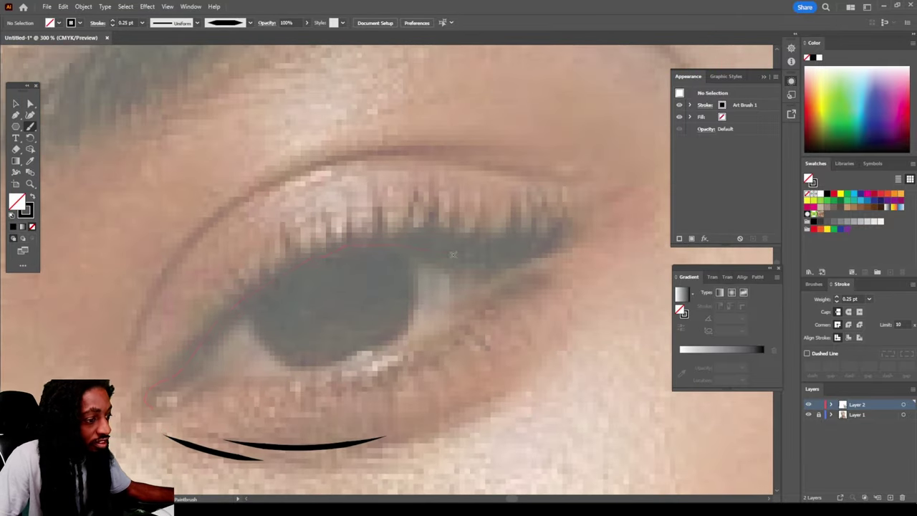
drag(453, 255, 576, 207)
scroll(144, 393, right, 2)
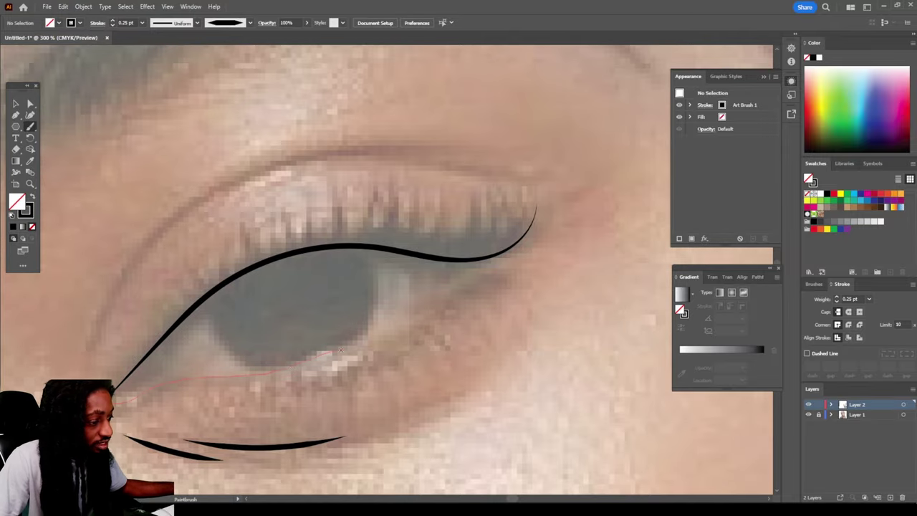
drag(466, 259, 465, 258)
scroll(465, 258, down, 2)
scroll(465, 259, up, 2)
Add a small stroke at the eye's corner and a curve around the iris
drag(199, 392, 166, 317)
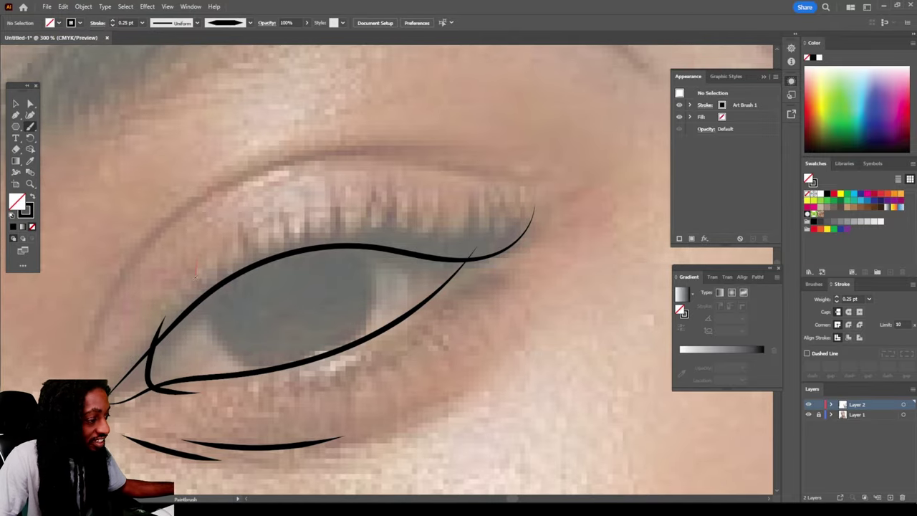
drag(343, 349, 342, 230)
scroll(77, 337, right, 1)
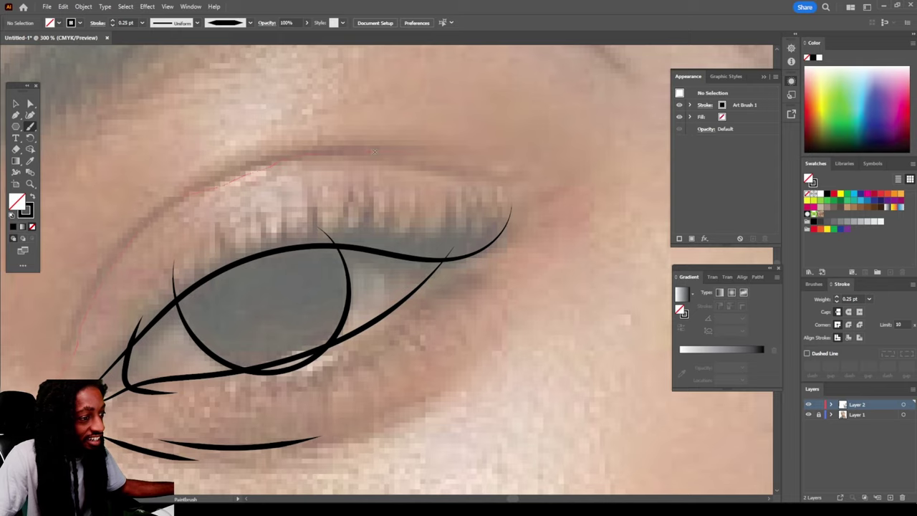
scroll(373, 152, down, 5)
scroll(409, 322, up, 5)
Trace the other eye's lid edge, lower lid, and the crease above it
drag(405, 254, 514, 270)
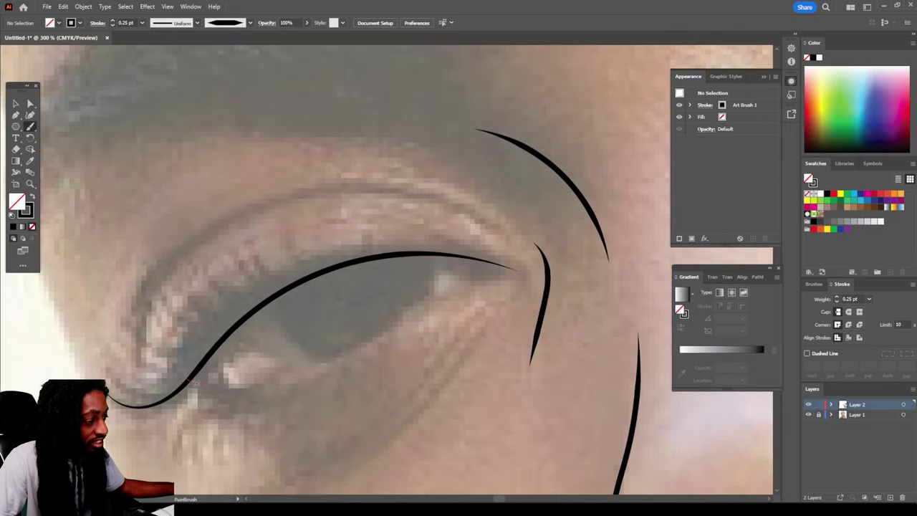
drag(462, 283, 507, 275)
scroll(414, 313, down, 3)
scroll(413, 313, up, 4)
scroll(395, 358, down, 5)
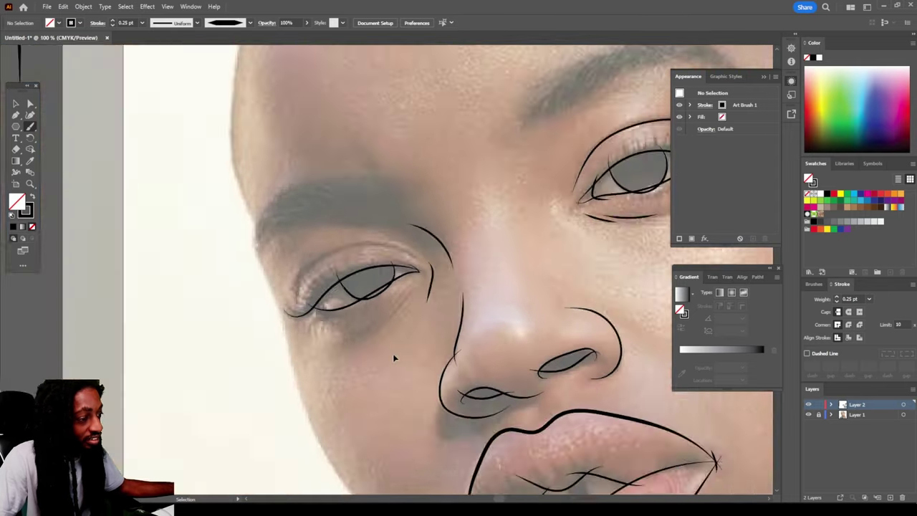
scroll(356, 330, up, 4)
drag(370, 310, 305, 382)
drag(138, 301, 378, 219)
scroll(378, 222, down, 4)
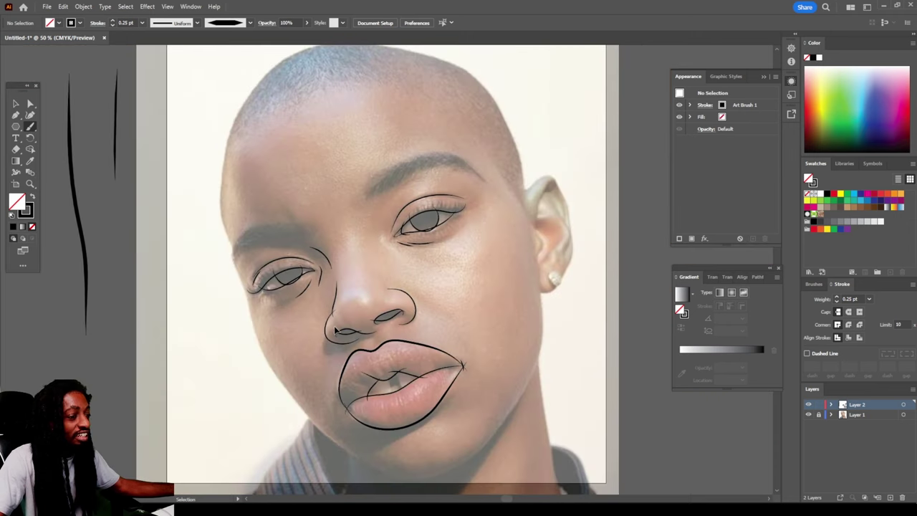
scroll(313, 316, up, 1)
scroll(387, 273, down, 1)
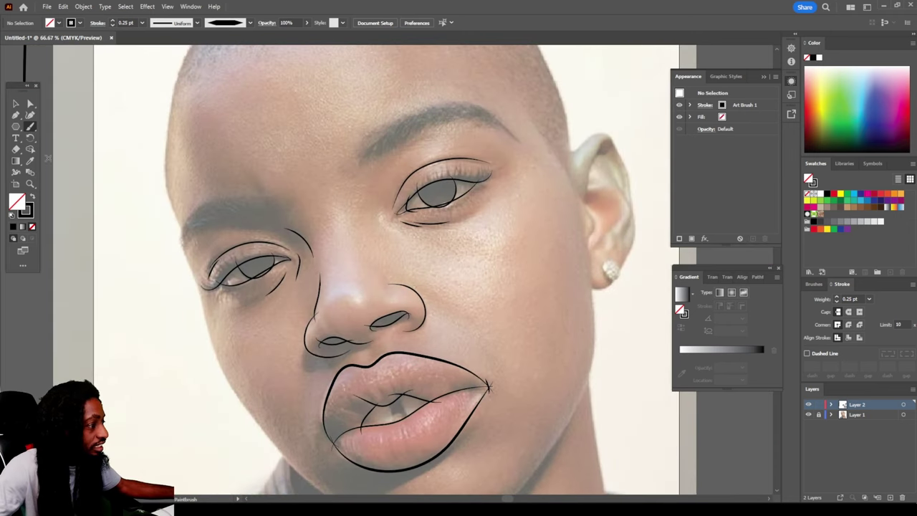
Select all traced strokes and expand their appearance into plain shapes
click(16, 103)
scroll(173, 184, down, 2)
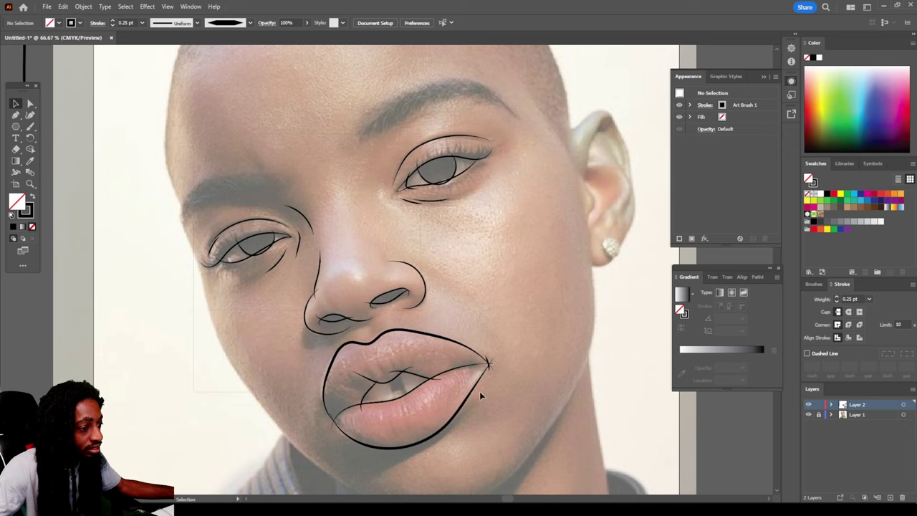
key(ctrl+a)
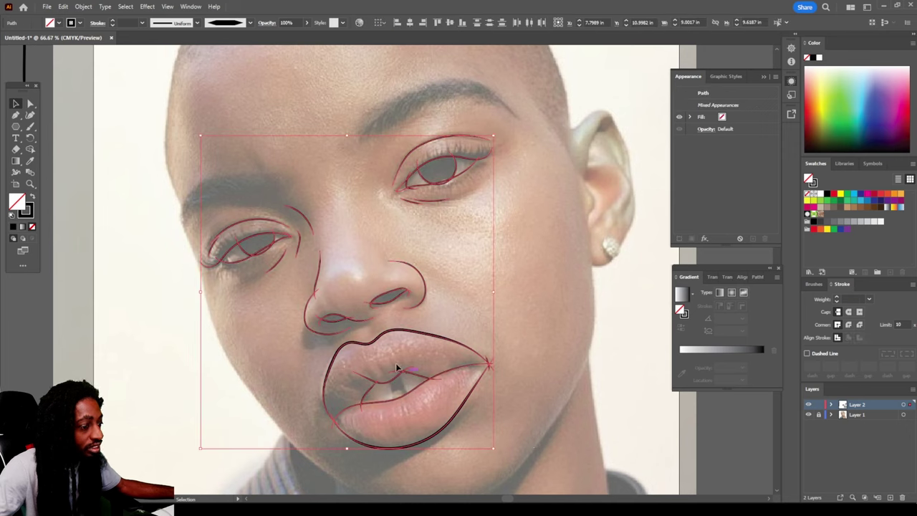
click(84, 7)
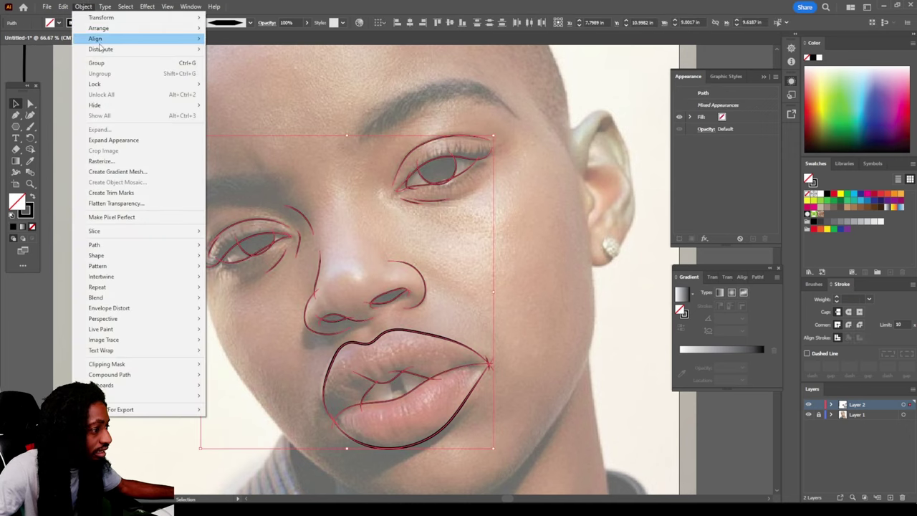
click(115, 141)
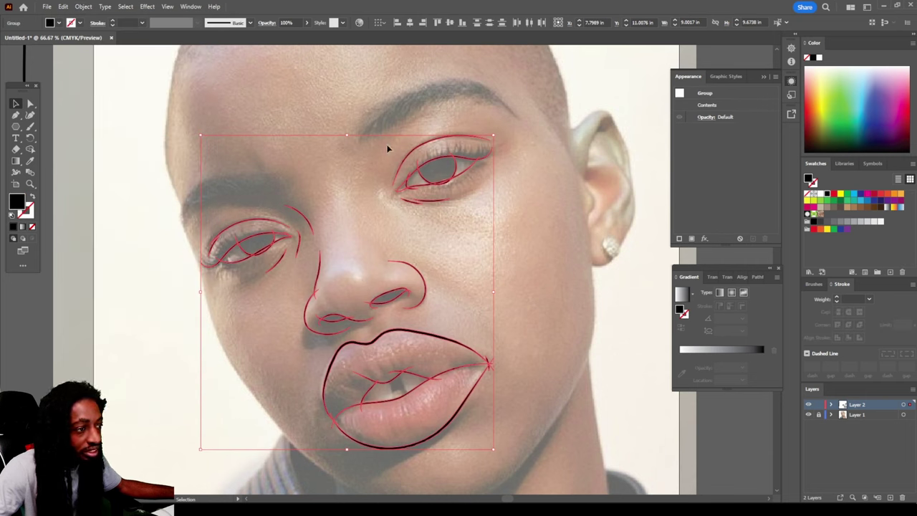
Divide the expanded shapes with Pathfinder so they split at every overlap
click(191, 6)
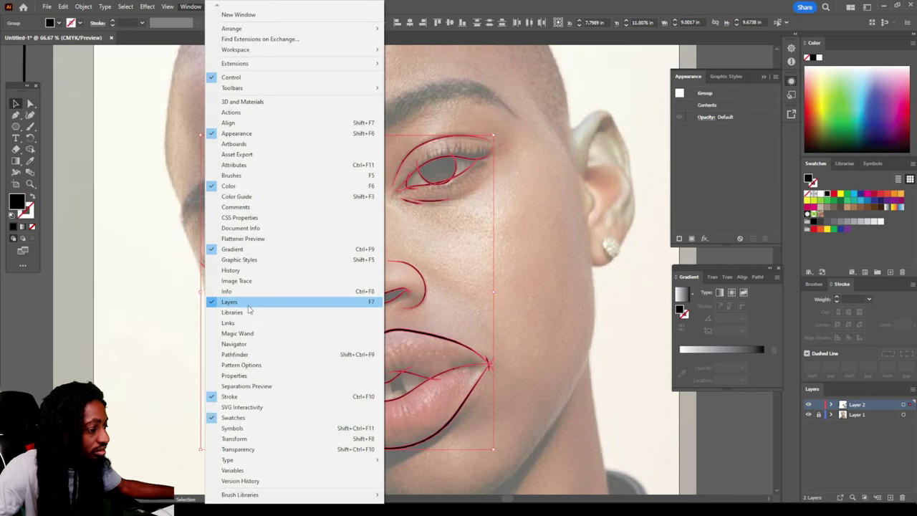
click(236, 355)
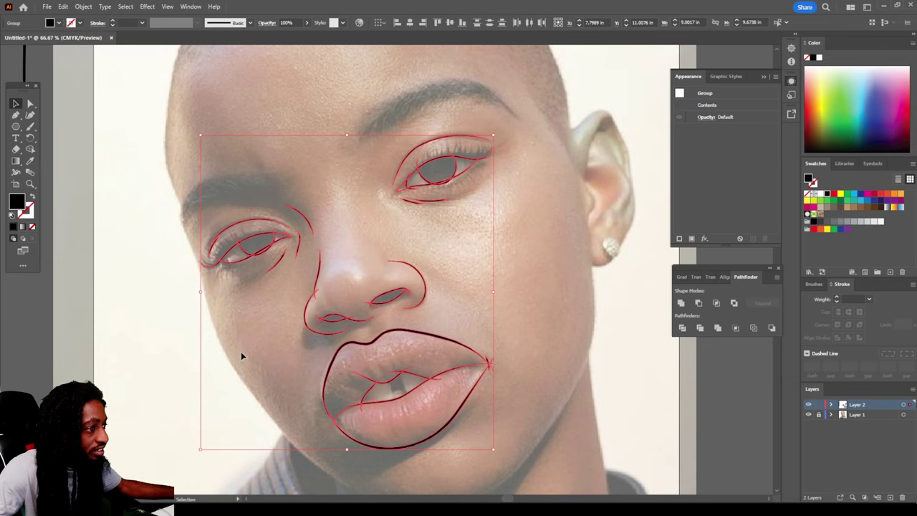
click(682, 328)
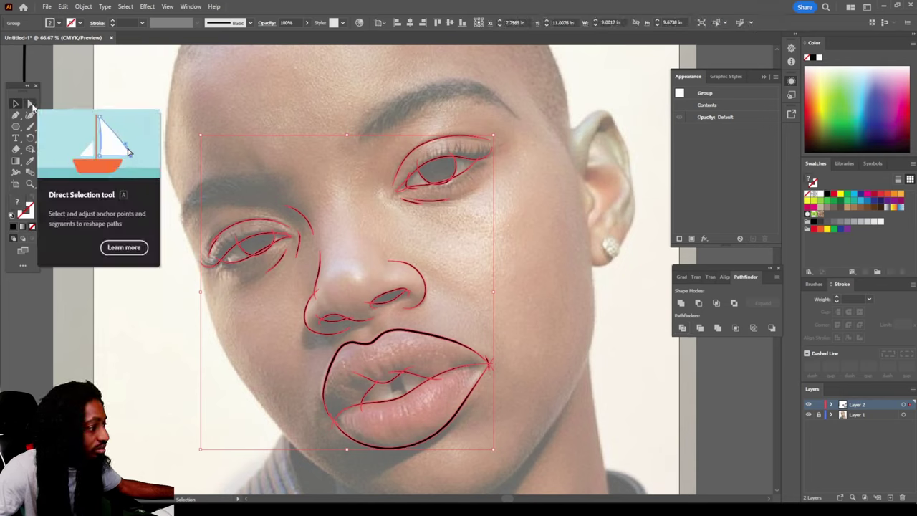
click(31, 104)
Delete the thin leftover stroke inside the lips
click(260, 314)
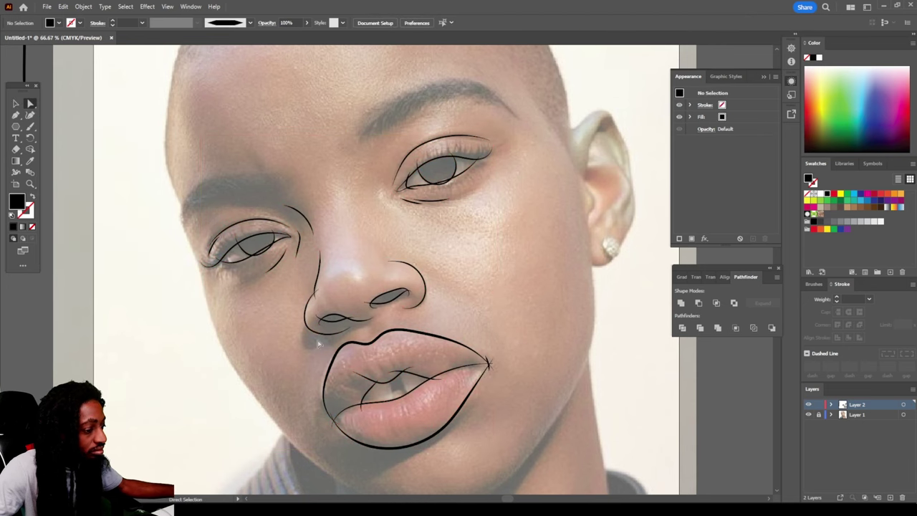
scroll(401, 358, up, 6)
scroll(421, 348, up, 3)
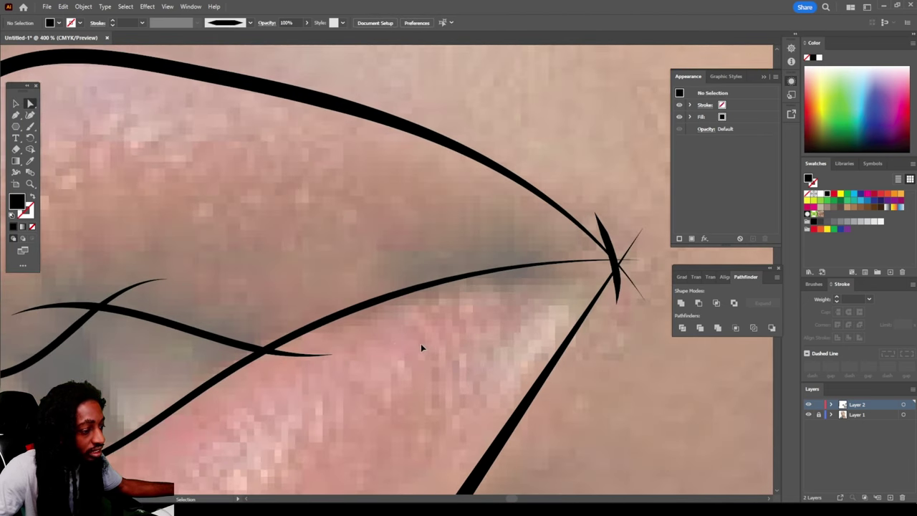
click(262, 395)
click(258, 380)
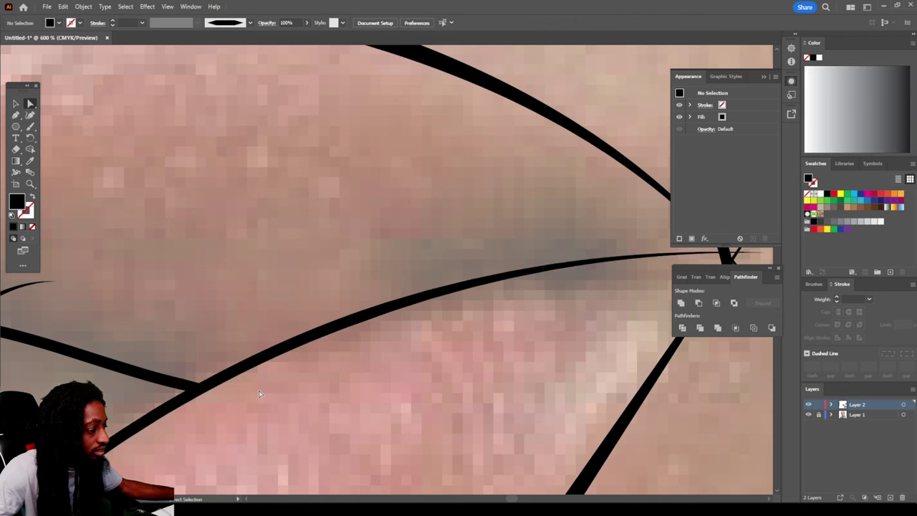
scroll(215, 344, down, 3)
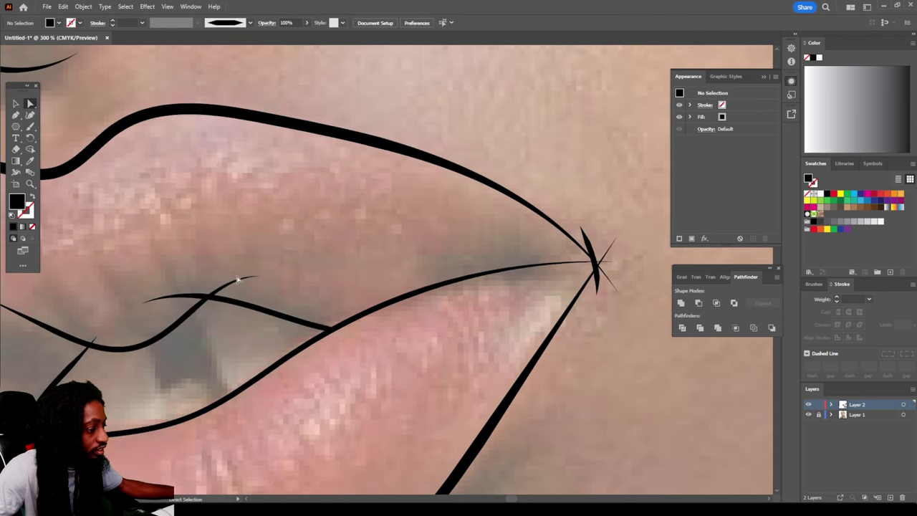
click(252, 289)
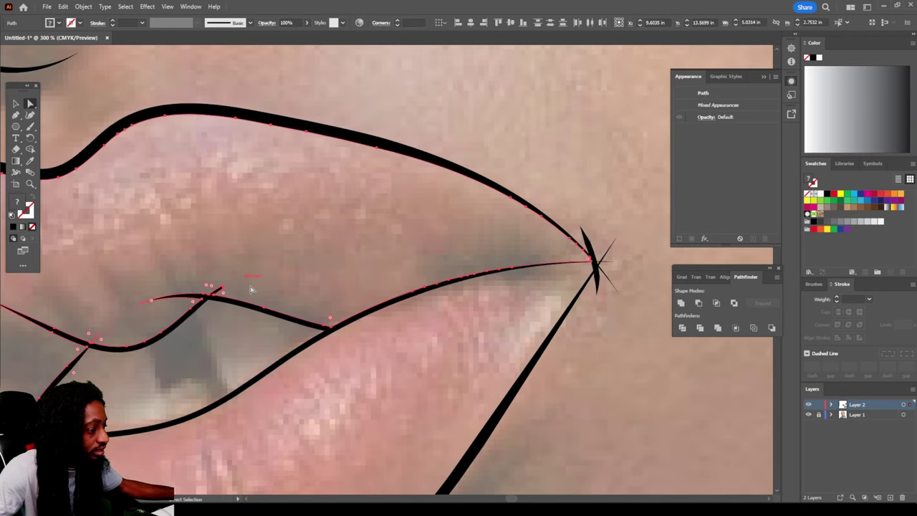
key(Delete)
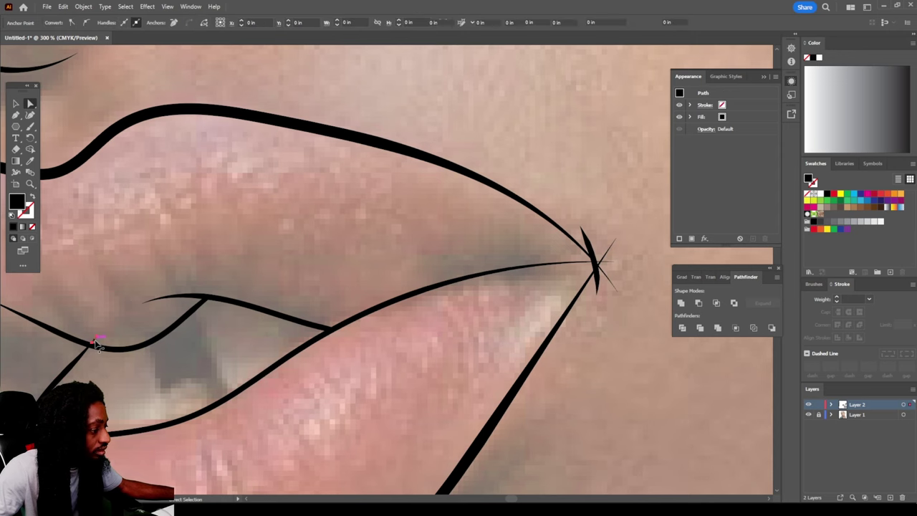
With Direct Selection, delete the stray spike at the lip corner and the diagonal leftover beside it
scroll(400, 366, down, 4)
scroll(301, 397, up, 4)
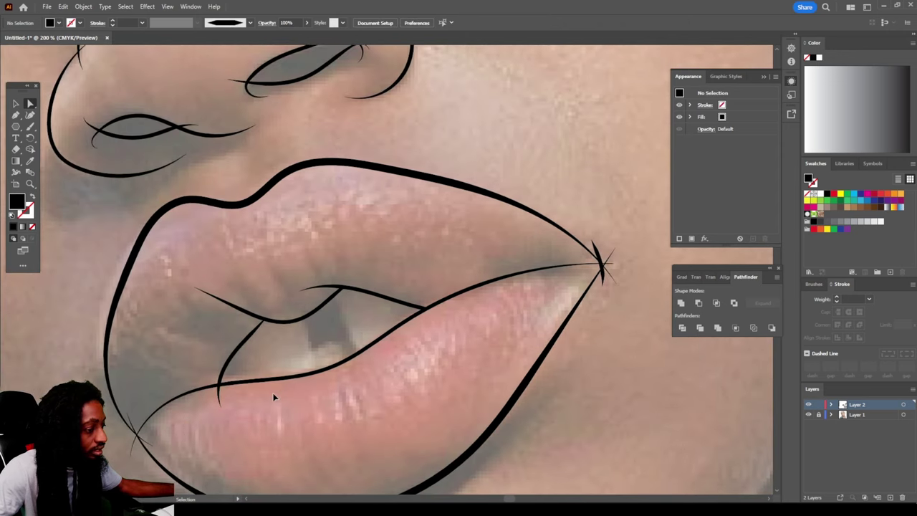
scroll(181, 357, left, 2)
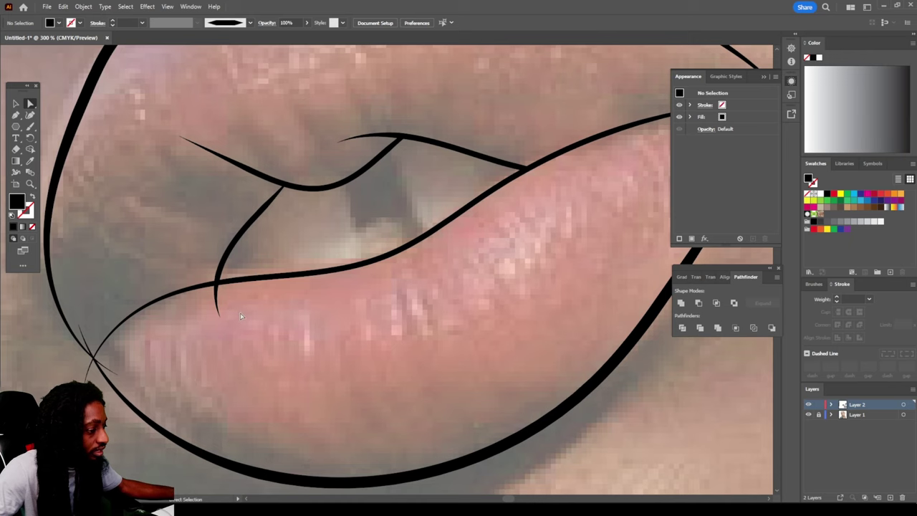
scroll(150, 350, up, 2)
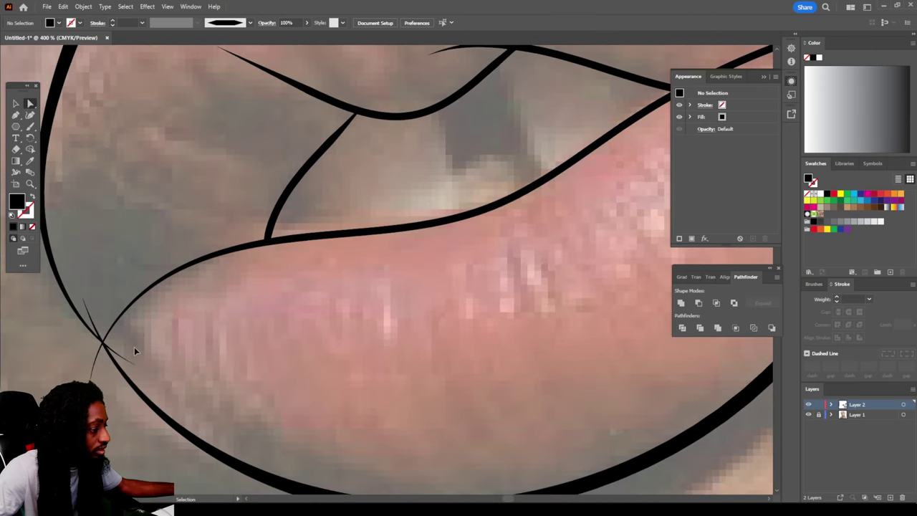
scroll(134, 347, up, 3)
key(a)
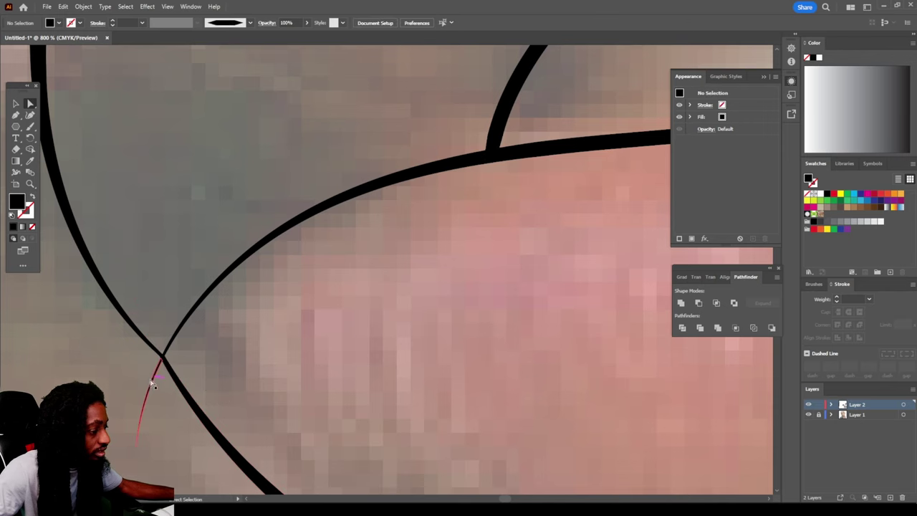
scroll(314, 392, down, 6)
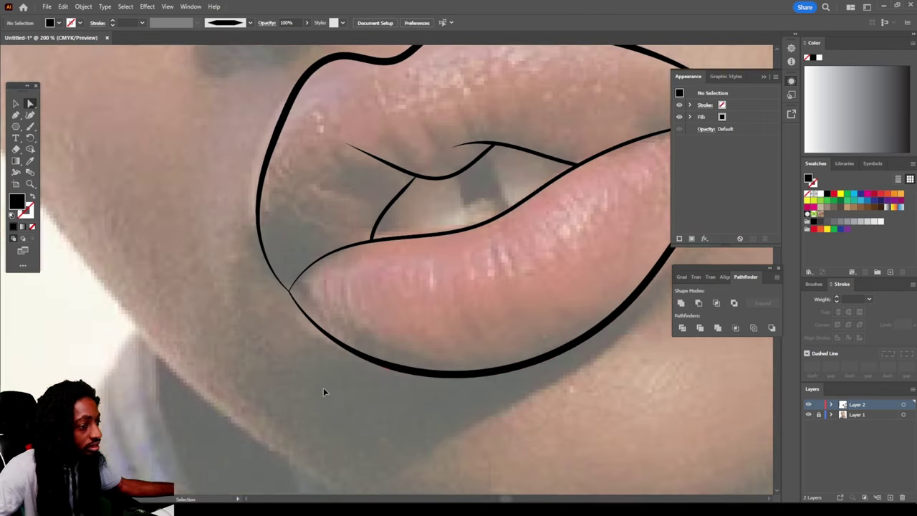
scroll(323, 391, down, 2)
scroll(325, 385, up, 3)
scroll(346, 382, up, 6)
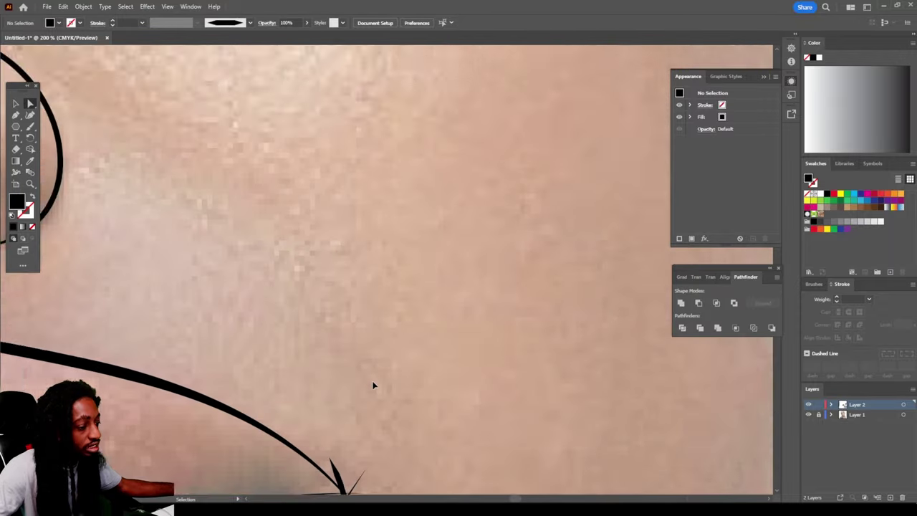
scroll(372, 386, up, 8)
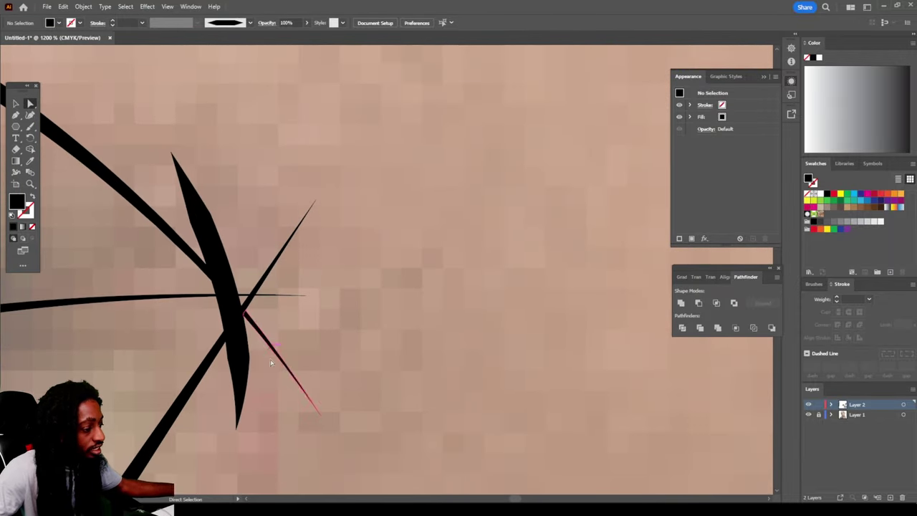
click(267, 285)
key(Delete)
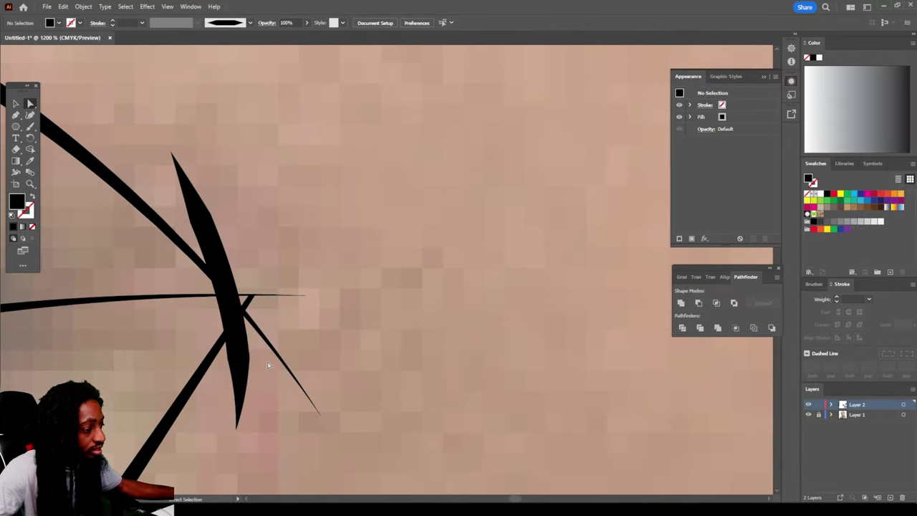
click(271, 295)
key(Delete)
Delete the upper and lower curved leftovers and the small wedges at the stroke crossing
scroll(251, 301, down, 1)
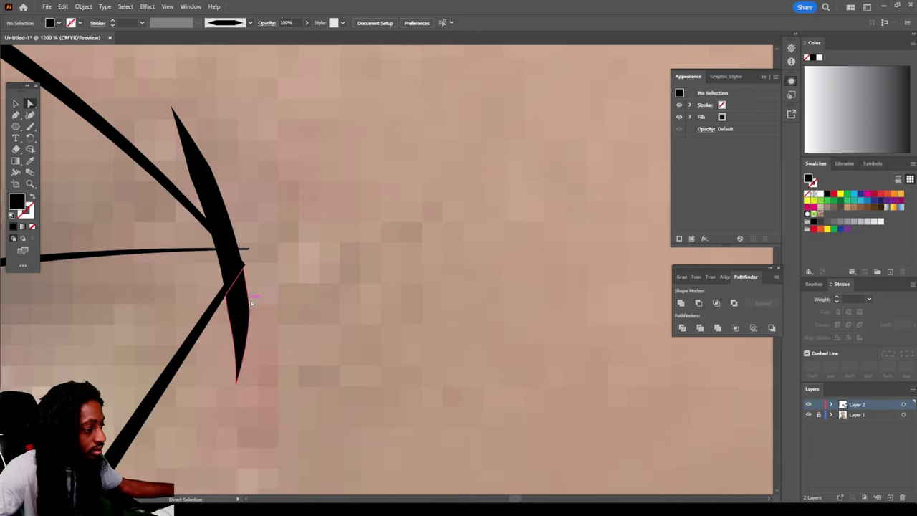
scroll(244, 297, up, 2)
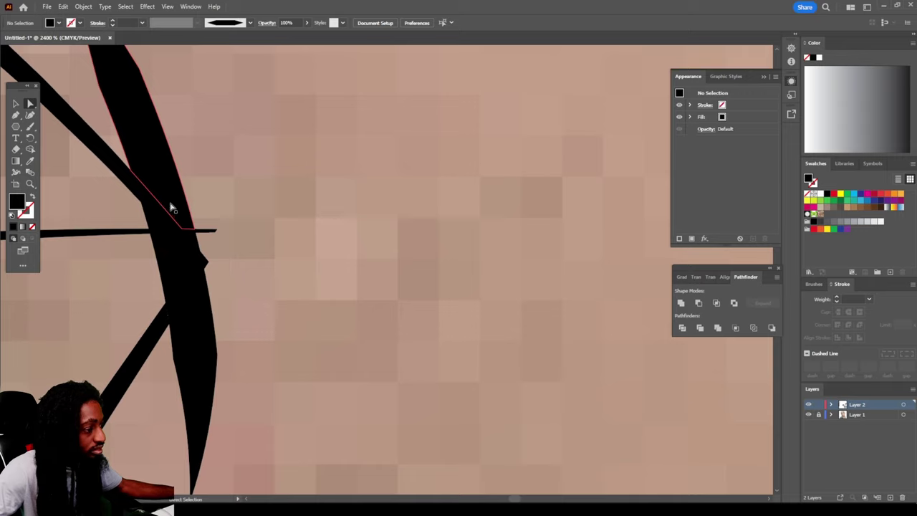
click(172, 208)
key(Delete)
click(194, 322)
key(Delete)
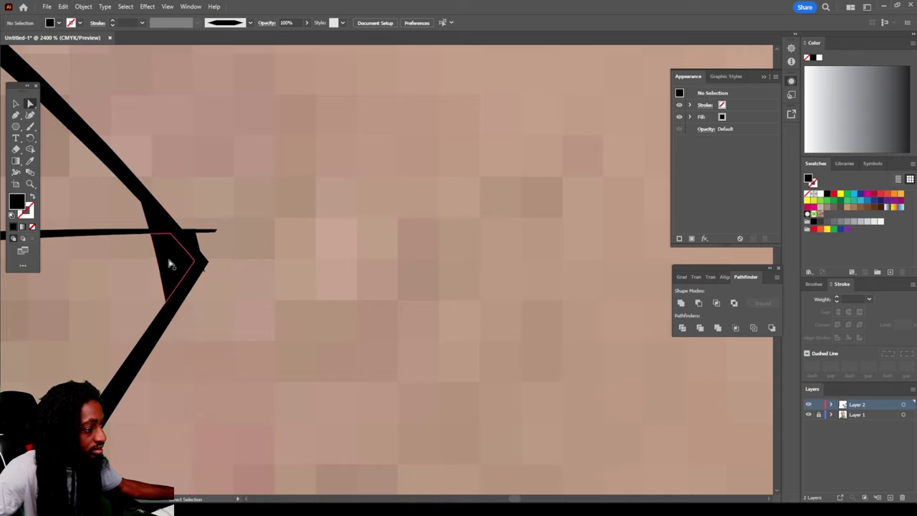
click(168, 265)
key(Delete)
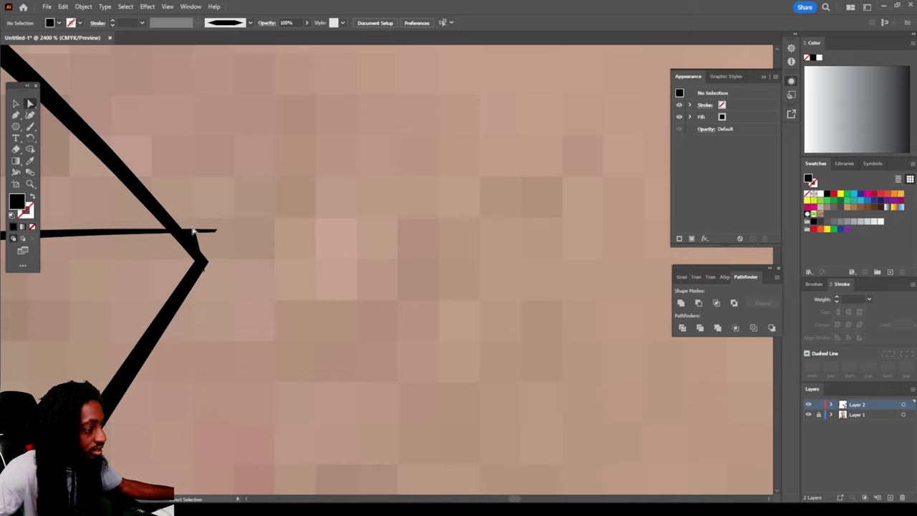
scroll(218, 303, up, 5)
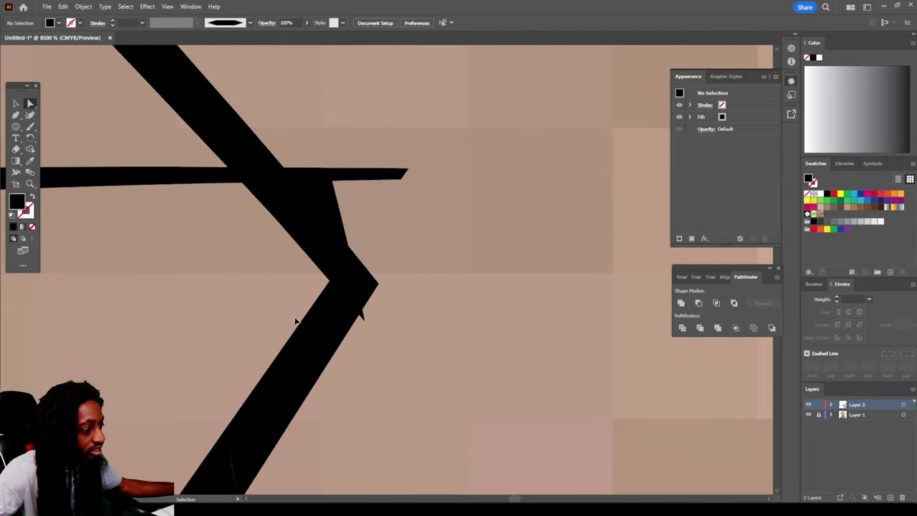
scroll(295, 320, up, 2)
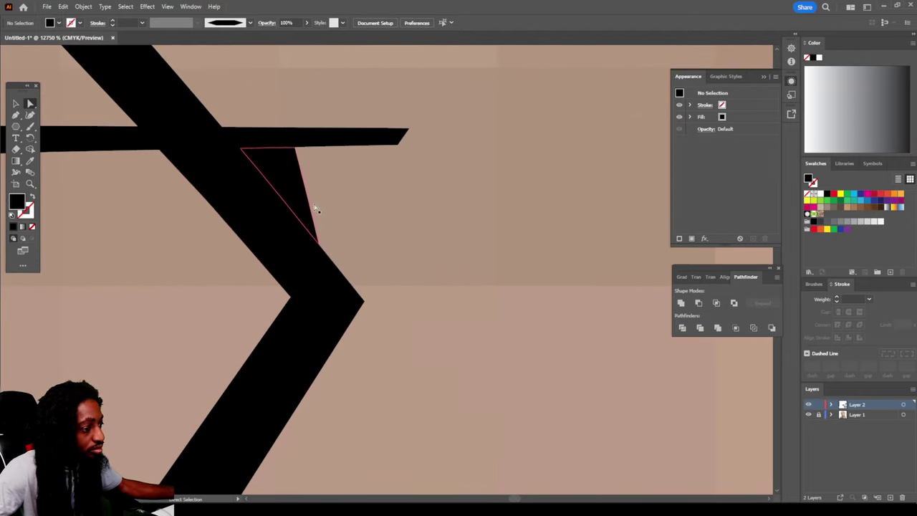
alt+click(295, 134)
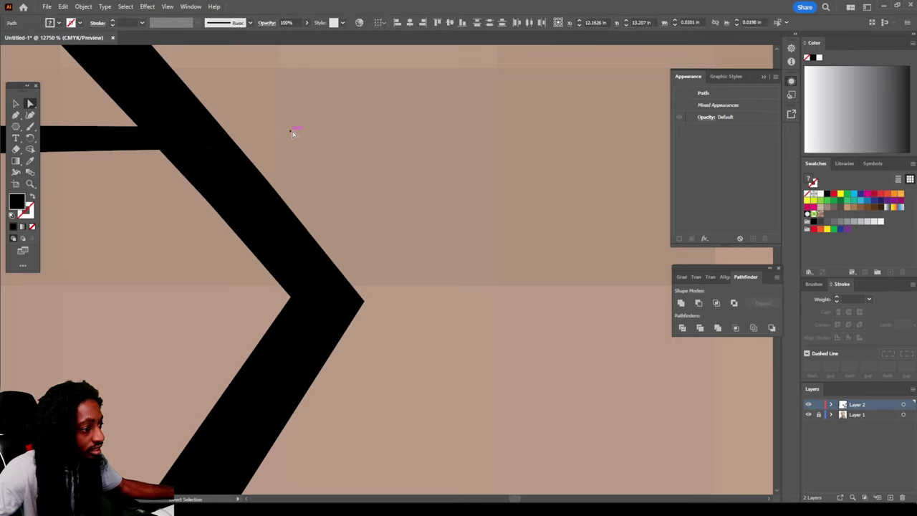
key(ctrl+shift+a)
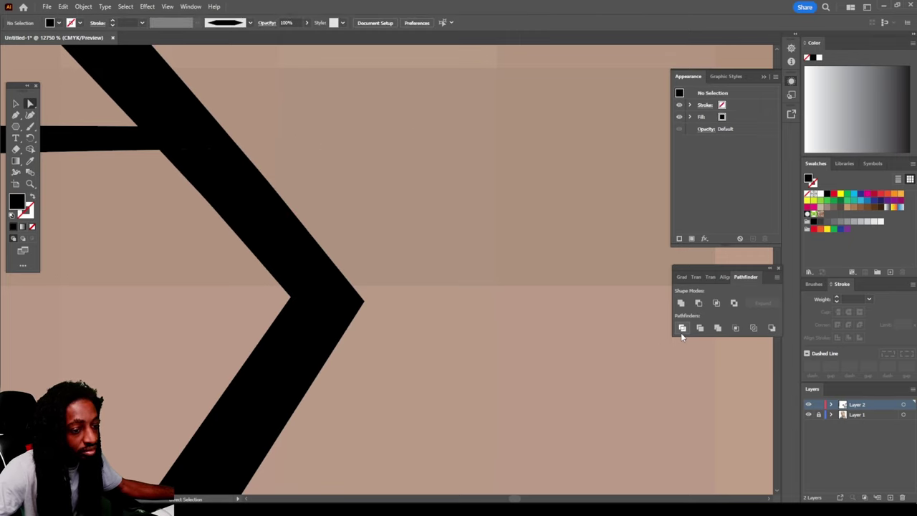
Zoom in on the nostril curve and delete its thin left tail segment
scroll(606, 351, down, 6)
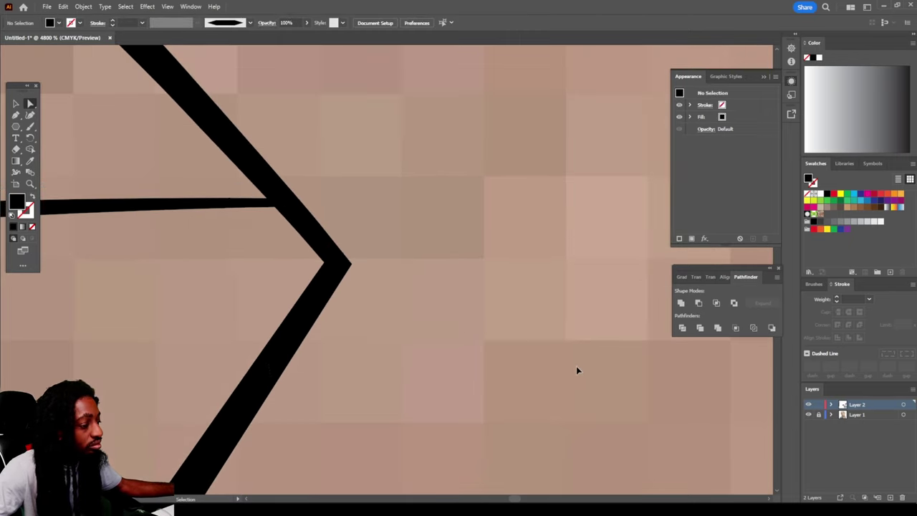
scroll(550, 373, down, 10)
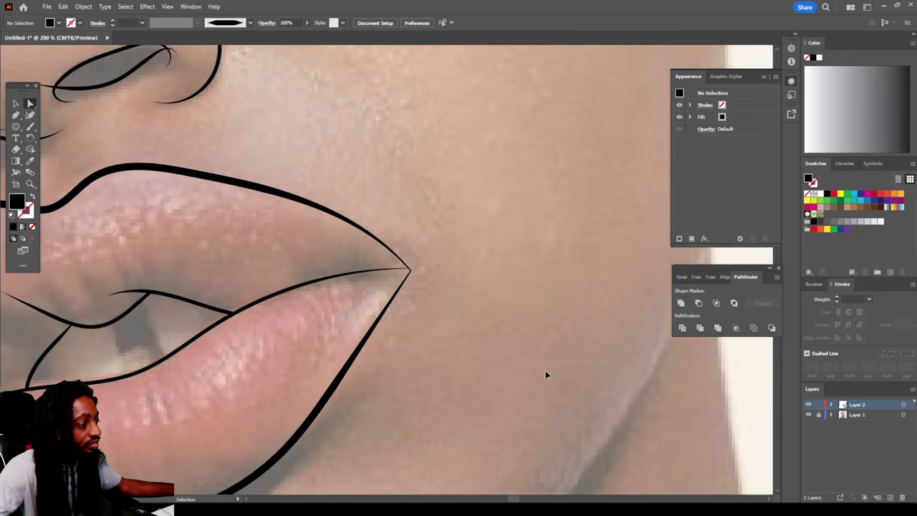
scroll(546, 374, up, 4)
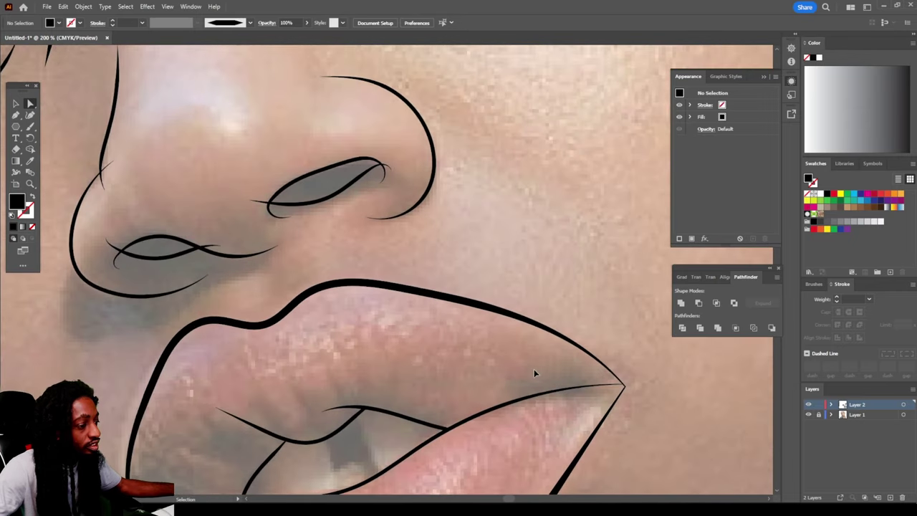
scroll(516, 362, up, 2)
key(ctrl+plus)
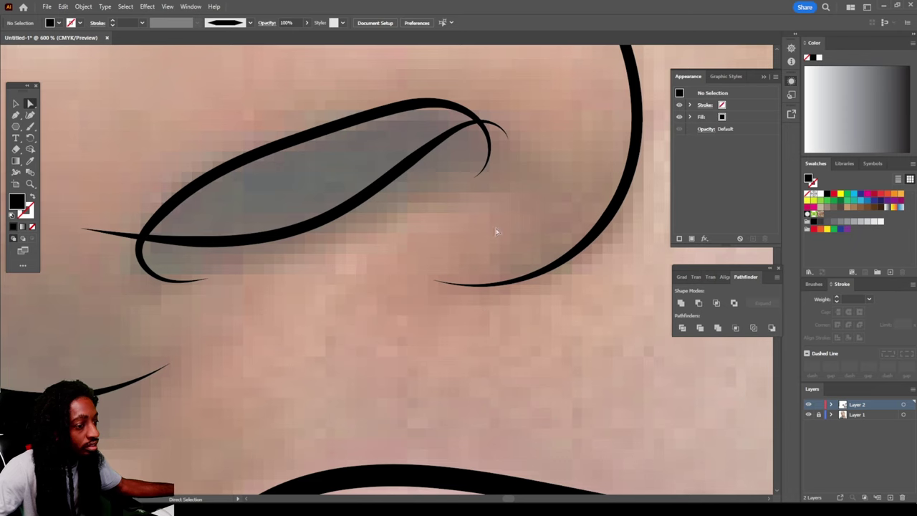
scroll(497, 231, up, 1)
click(433, 187)
click(218, 246)
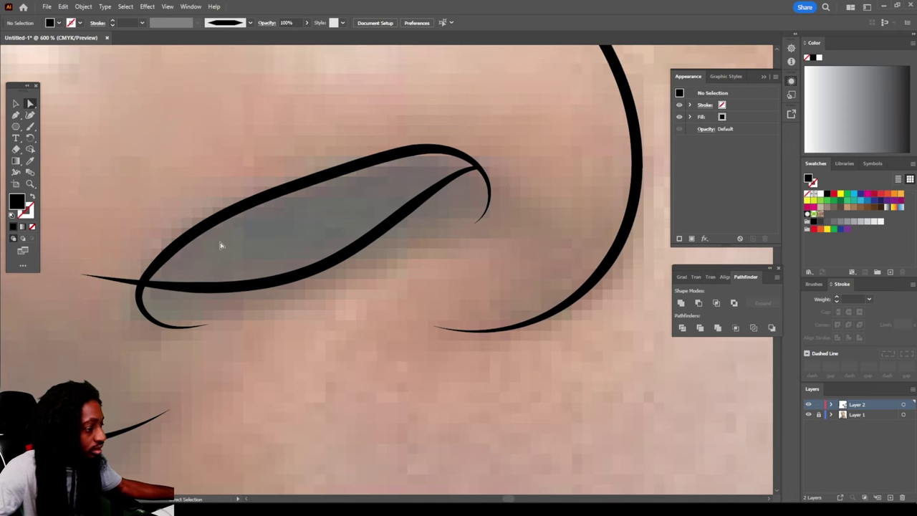
click(107, 279)
key(Delete)
Delete the thin right tail past the nostril crossing and zoom out to check
key(ctrl+minus)
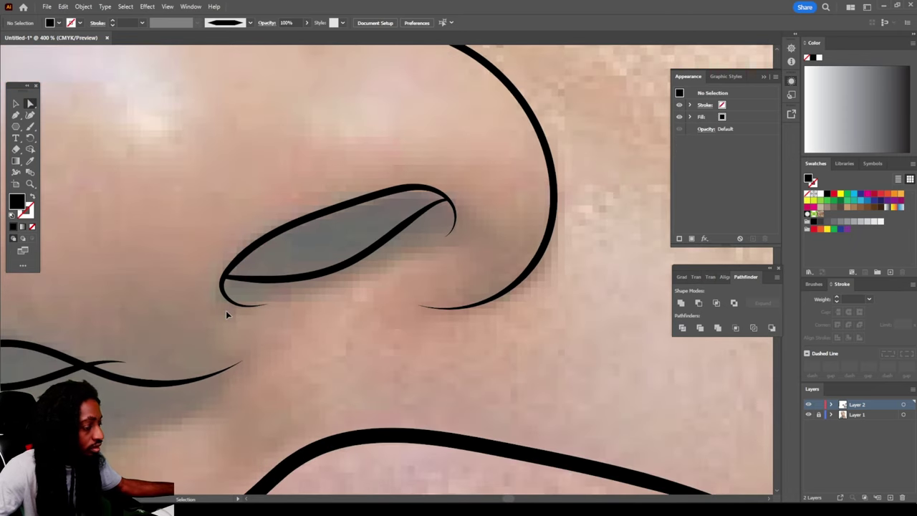
key(ctrl+minus)
scroll(203, 328, up, 3)
scroll(206, 333, up, 1)
scroll(201, 330, down, 1)
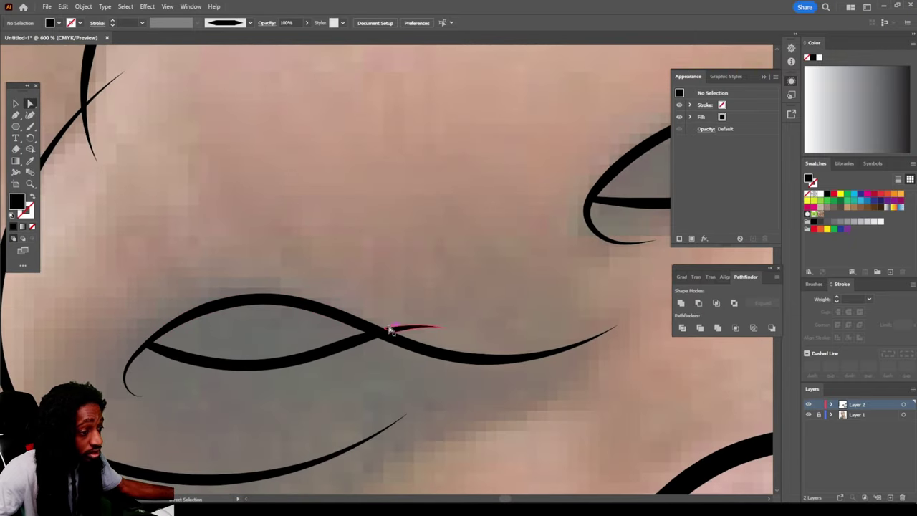
click(412, 326)
key(Delete)
key(ctrl+minus)
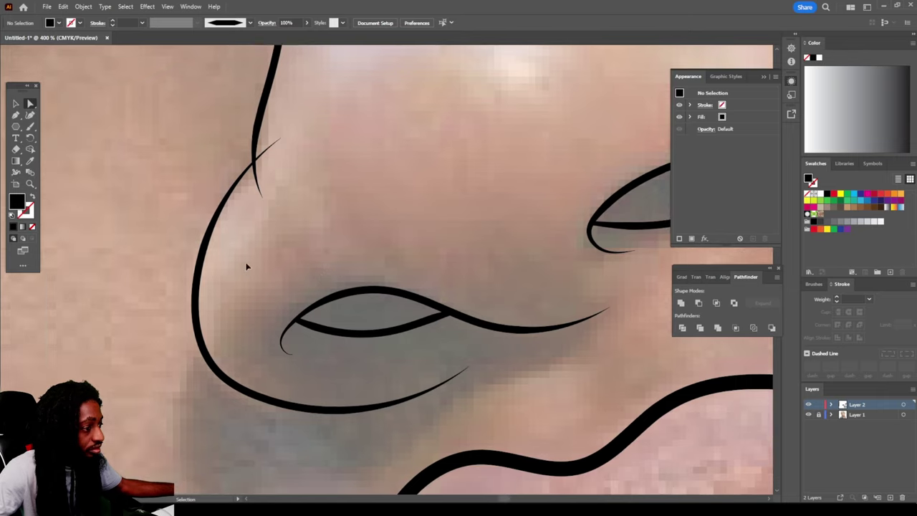
scroll(383, 260, down, 8)
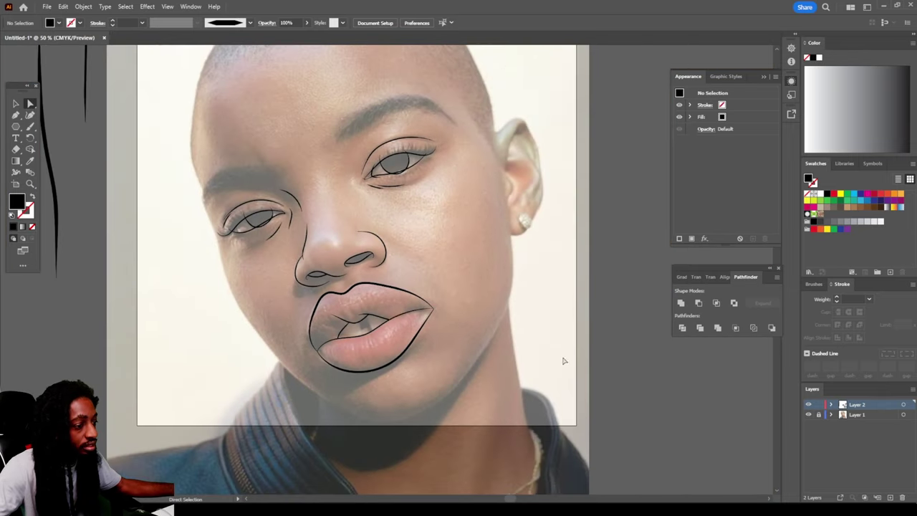
Briefly hide Layer 1's photo to check the line art, then zoom into the face
click(809, 415)
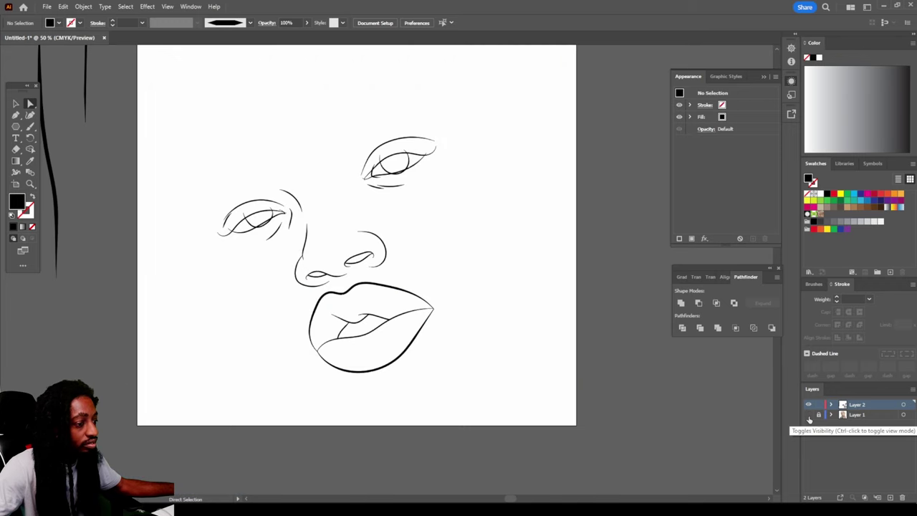
key(ctrl+minus)
key(ctrl+plus)
key(ctrl+plus)
key(ctrl+plus)
click(809, 415)
key(ctrl+plus)
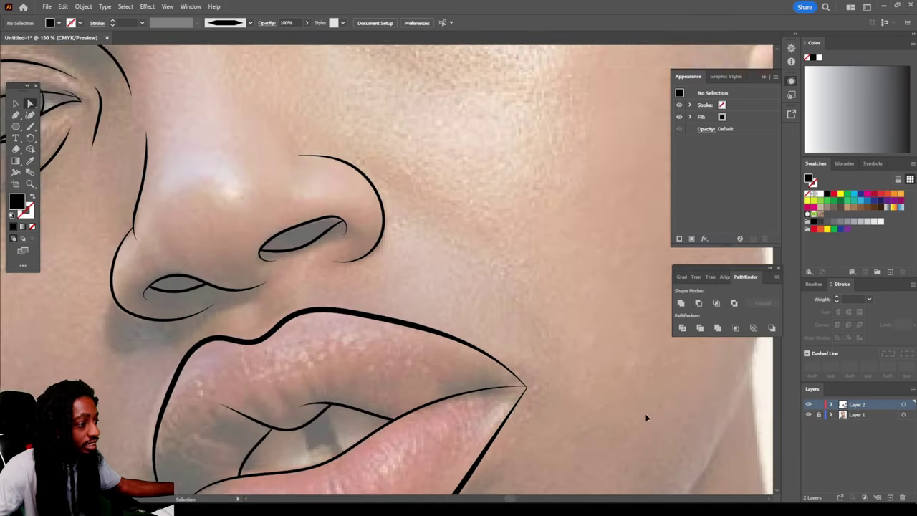
key(ctrl+plus)
key(ctrl+plus)
key(ctrl+plus)
key(ctrl+plus)
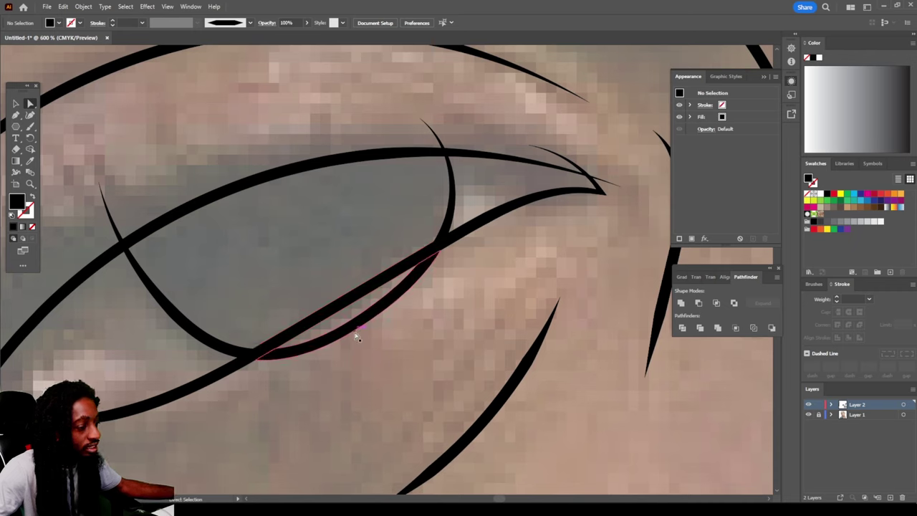
Delete the stray lower eye curve and the short upper-left stroke piece
click(356, 337)
key(Delete)
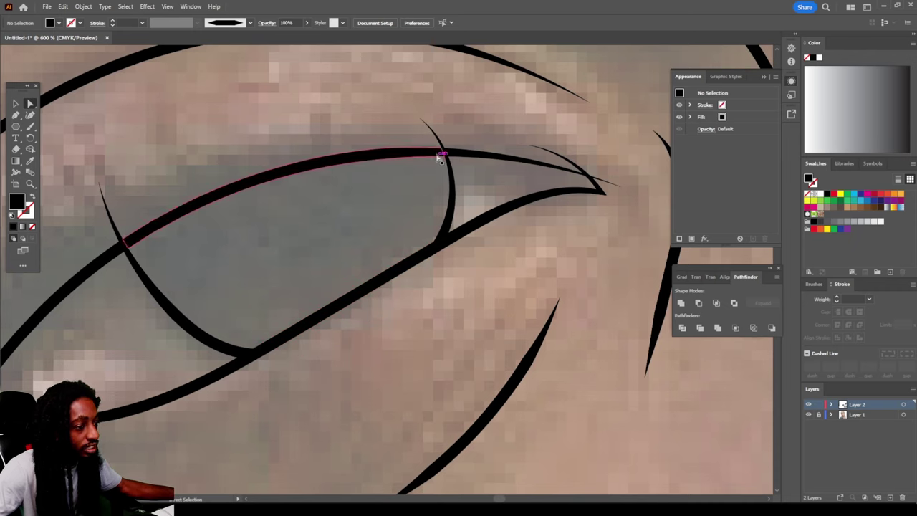
click(436, 146)
click(352, 143)
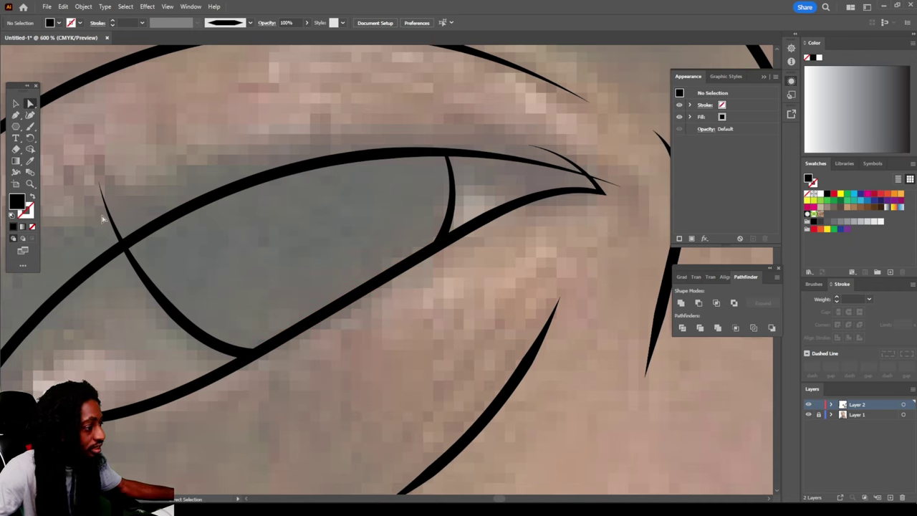
click(111, 214)
key(Delete)
click(582, 165)
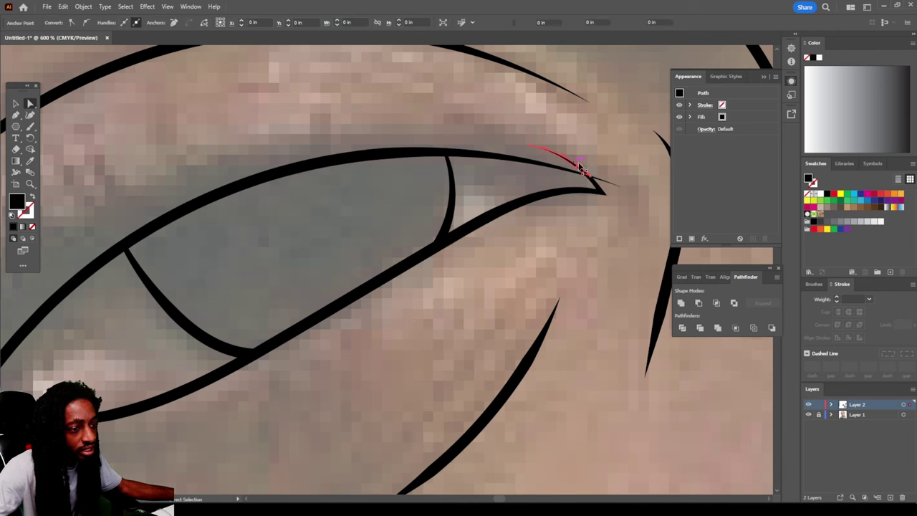
click(608, 185)
click(610, 236)
Hide the reference photo again to review the cleaned eye line art
scroll(602, 243, down, 8)
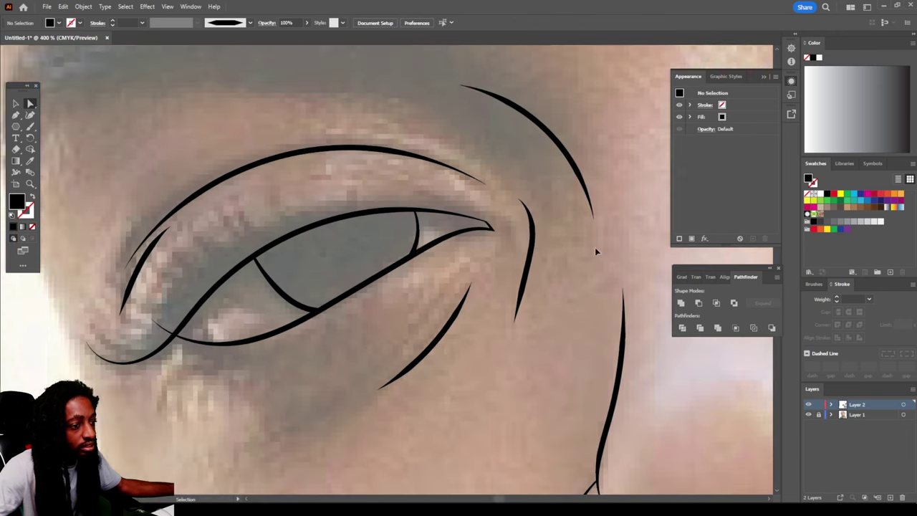
scroll(544, 251, up, 3)
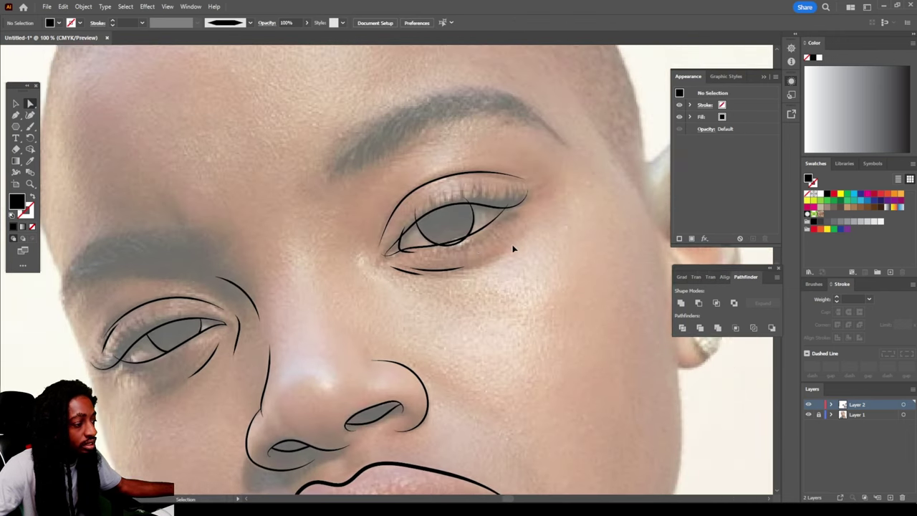
scroll(336, 287, left, 3)
scroll(283, 301, down, 3)
scroll(284, 298, left, 2)
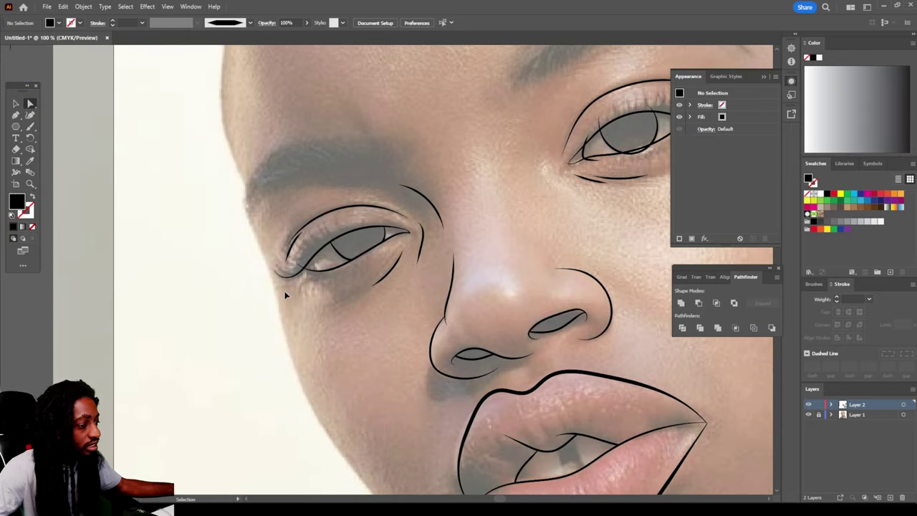
scroll(284, 295, up, 5)
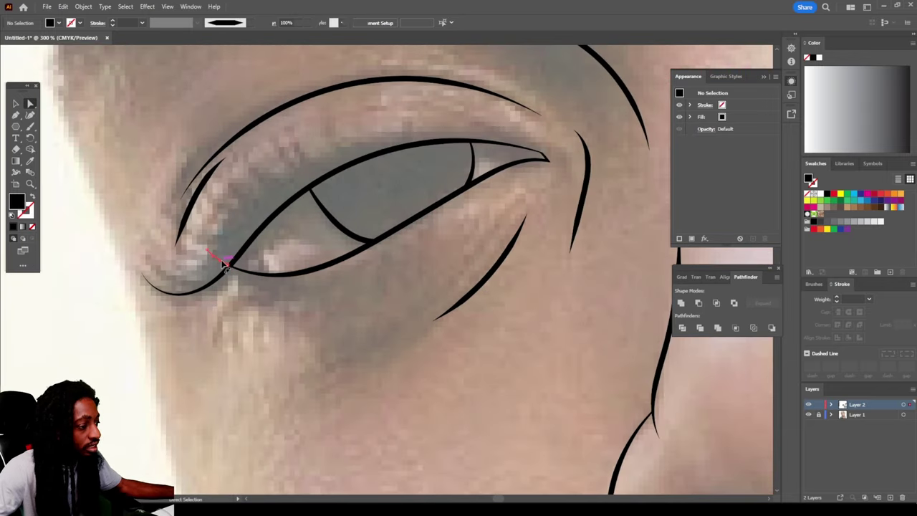
scroll(224, 265, down, 6)
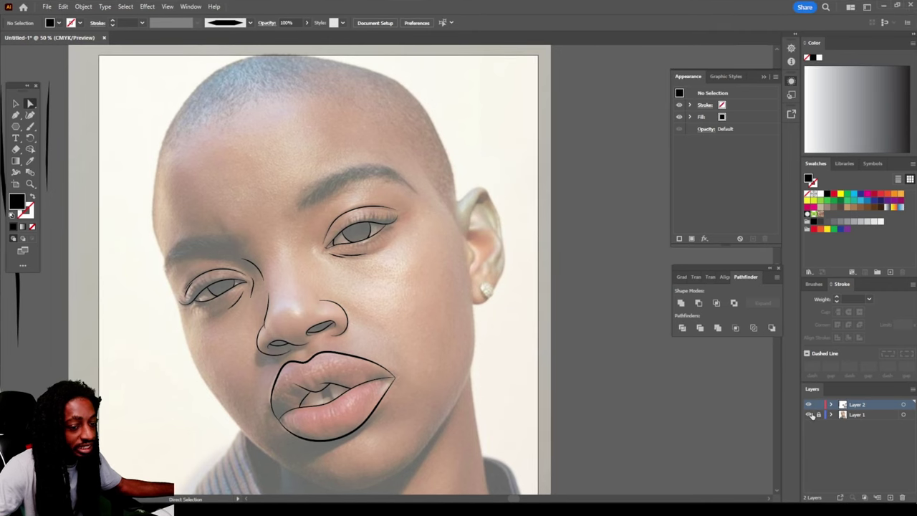
click(809, 415)
key(ctrl+minus)
key(ctrl+plus)
key(ctrl+plus)
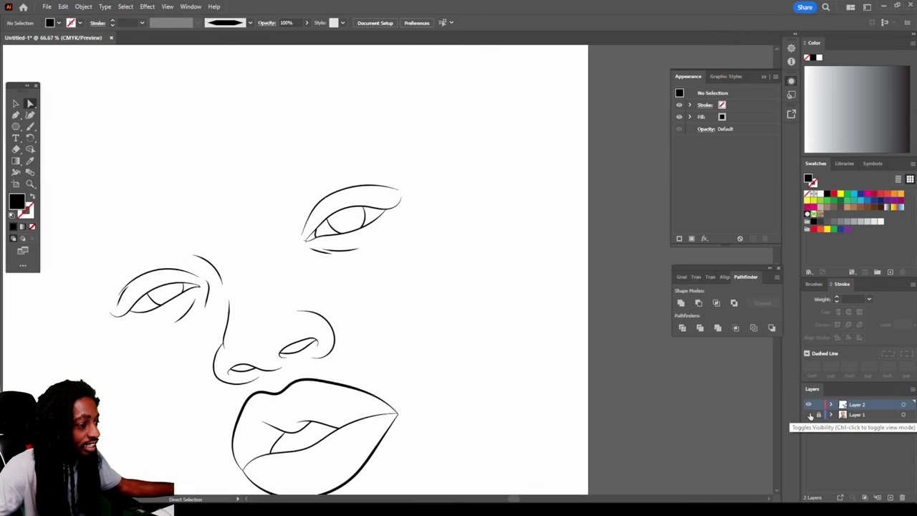
Inspect the thin hook at the eye corner, then make the reference photo visible again
scroll(435, 368, up, 5)
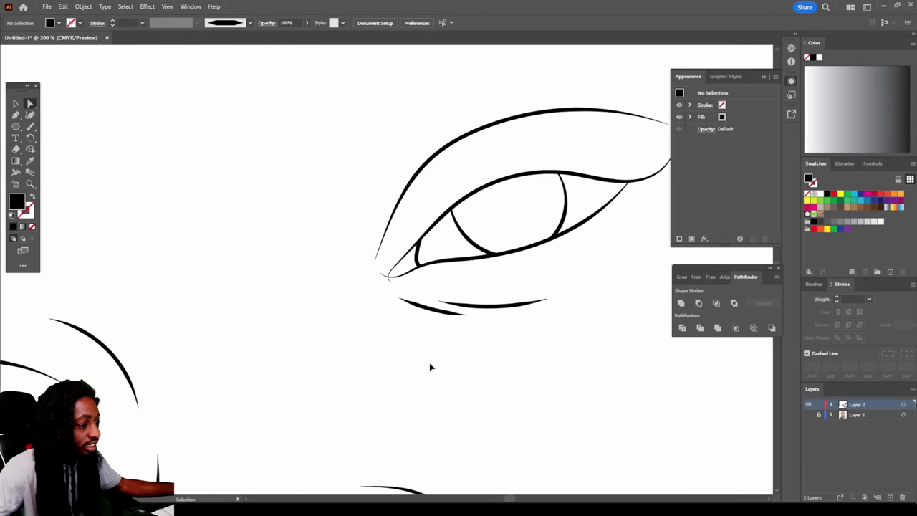
scroll(430, 334, up, 3)
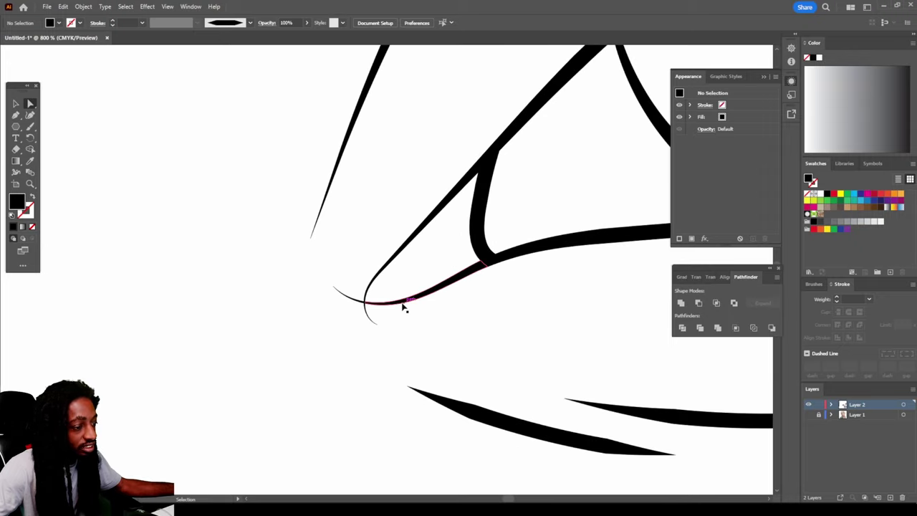
click(362, 303)
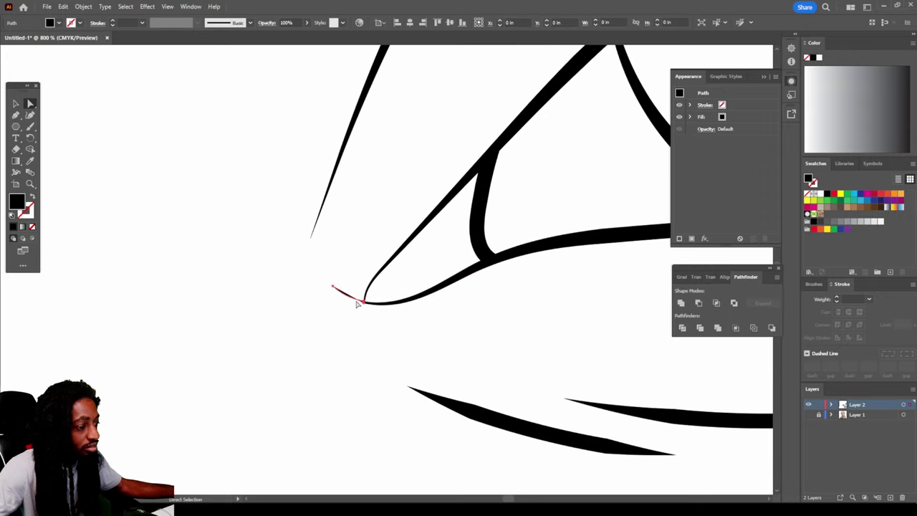
click(357, 304)
scroll(420, 359, down, 8)
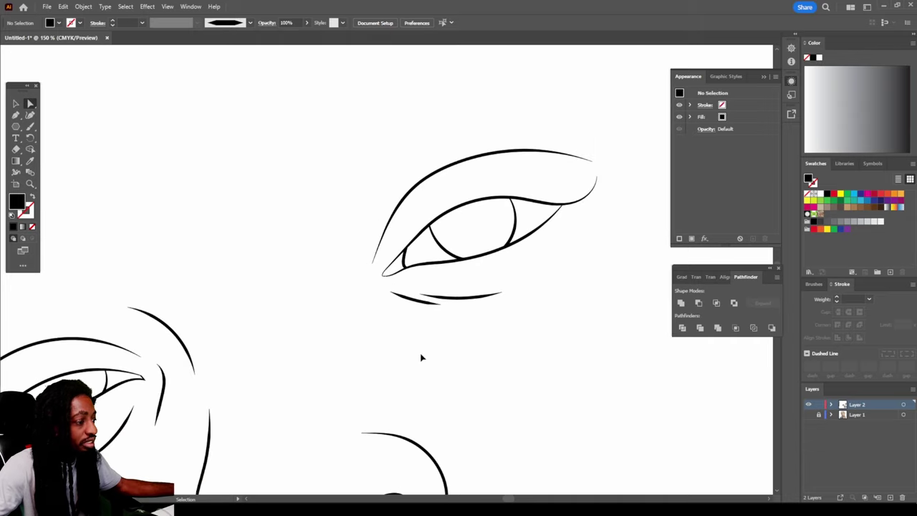
scroll(421, 357, down, 4)
scroll(421, 352, right, 2)
scroll(423, 356, down, 1)
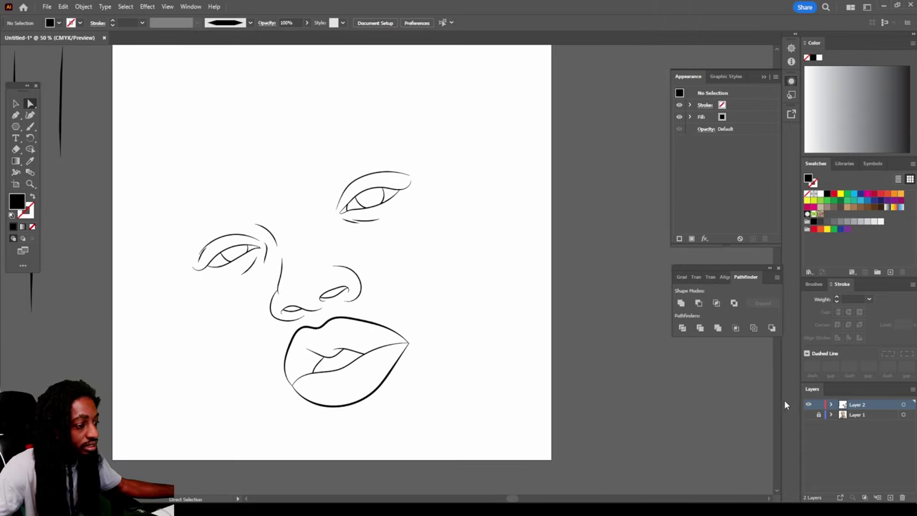
click(809, 415)
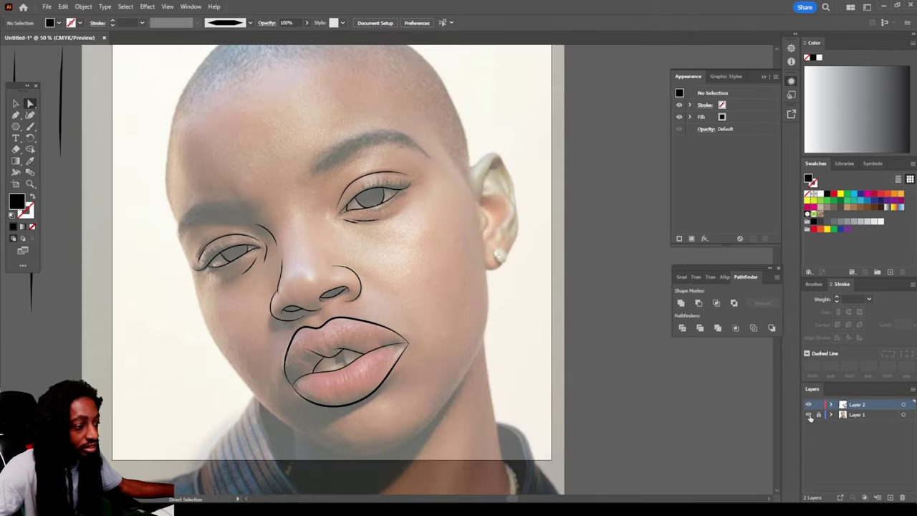
With the Paintbrush, paint a tapered stroke down the right cheek and jawline toward the chin
click(31, 127)
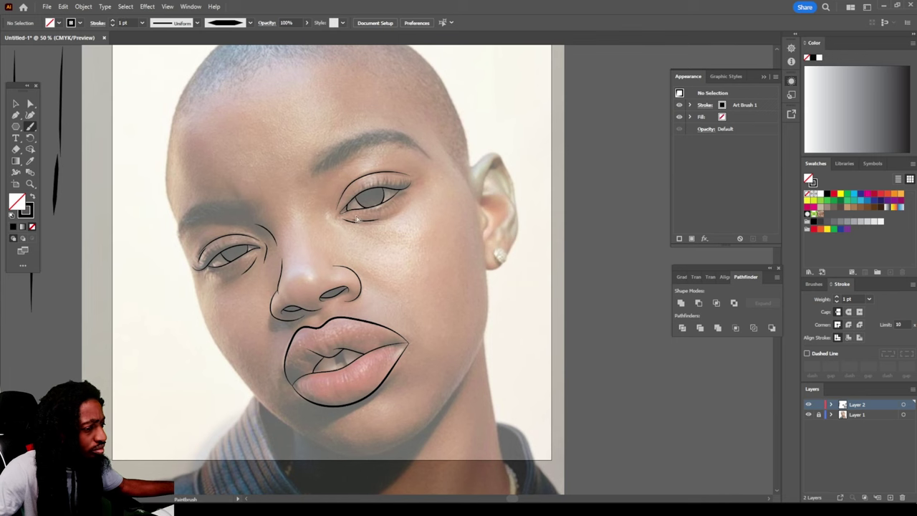
scroll(357, 219, up, 2)
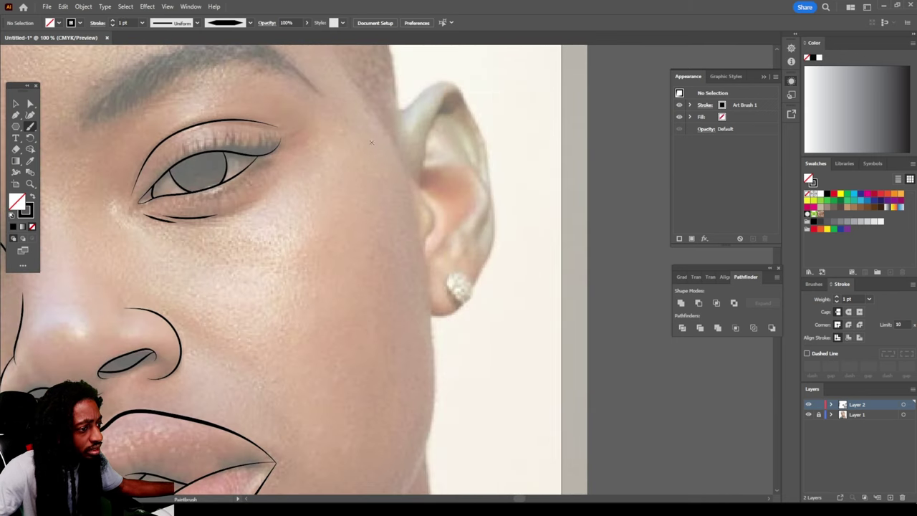
scroll(371, 142, down, 2)
scroll(371, 143, up, 1)
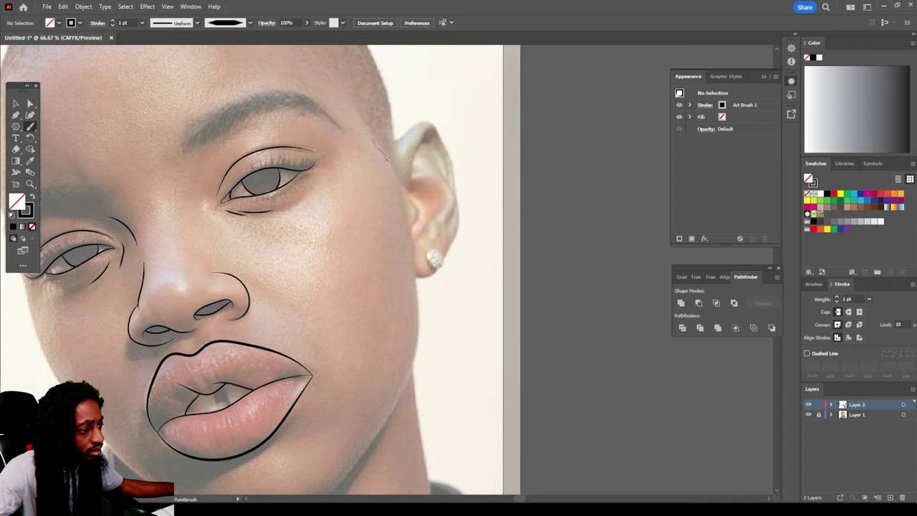
mouse_move(385, 159)
mouse_down()
mouse_move(415, 229)
mouse_move(415, 261)
mouse_up()
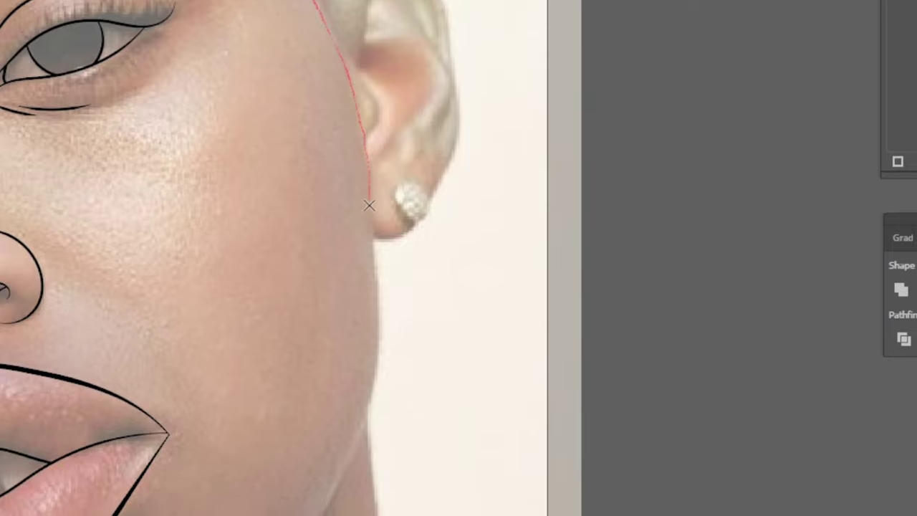
drag(369, 206, 372, 384)
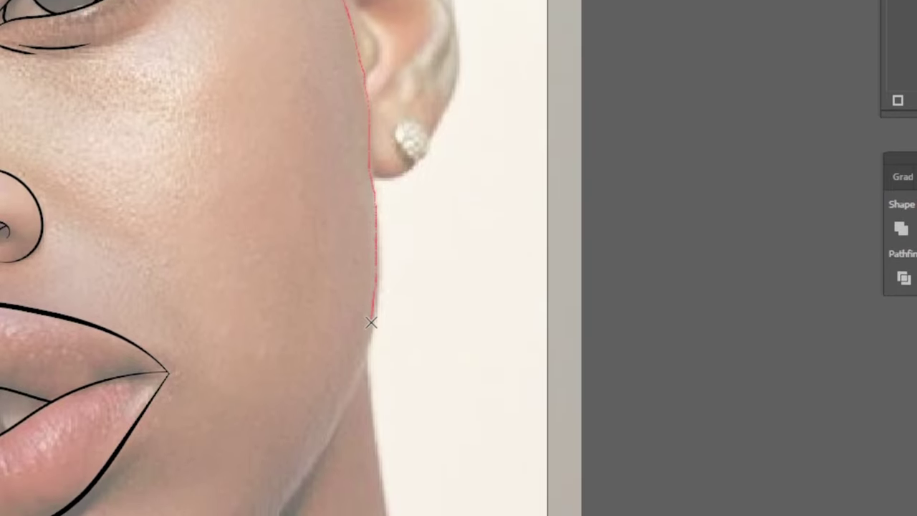
mouse_move(371, 322)
mouse_down()
mouse_move(354, 381)
mouse_move(286, 500)
mouse_up()
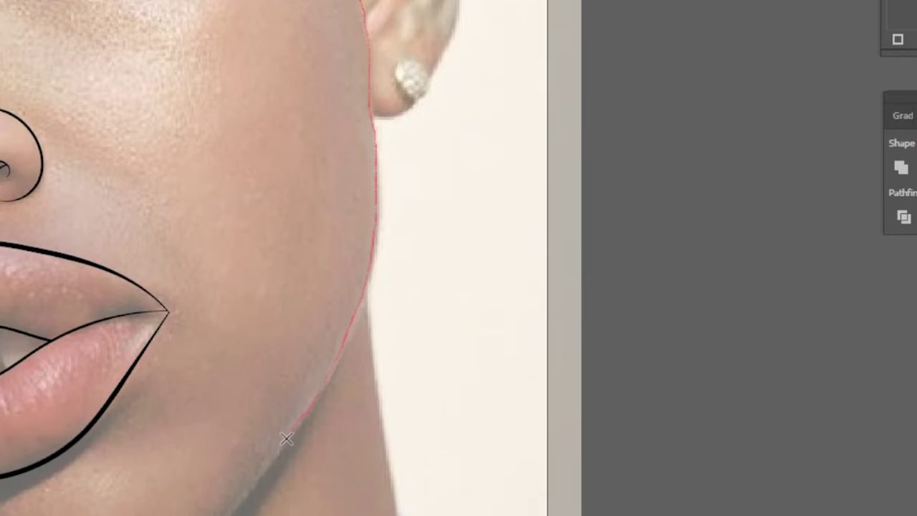
drag(287, 438, 238, 456)
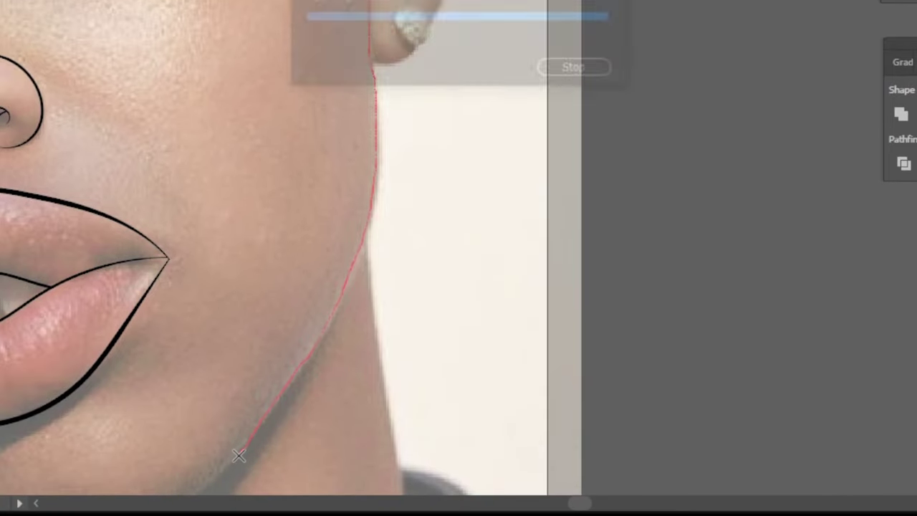
Continue the jaw stroke along the bottom of the chin up to meet the cheek line
key(ctrl+minus)
key(ctrl+minus)
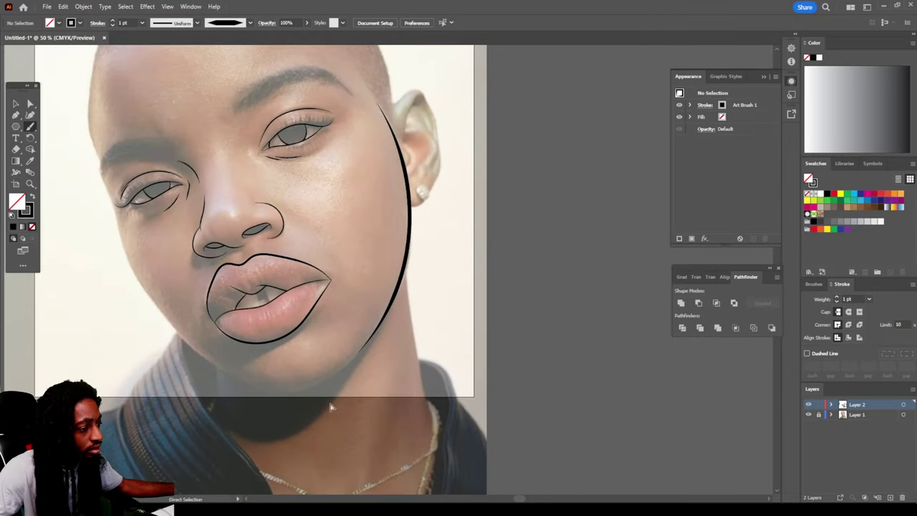
key(ctrl+plus)
key(ctrl+plus)
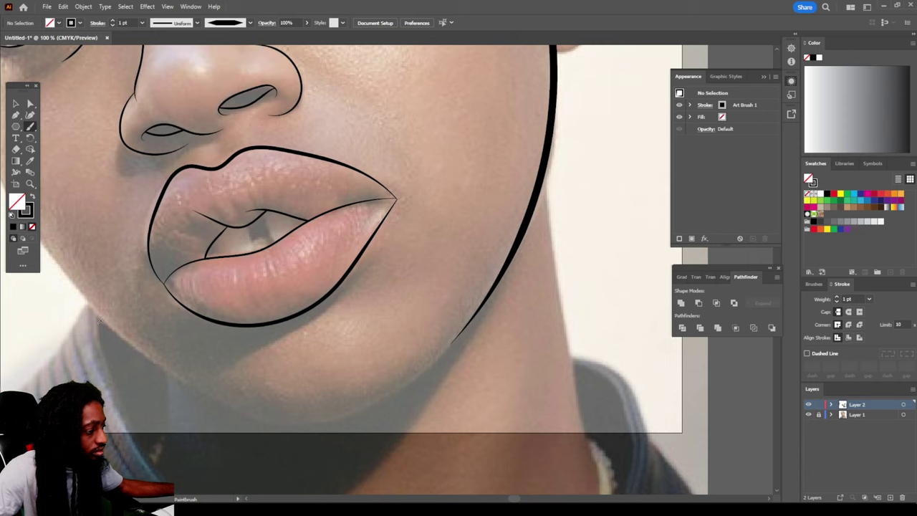
drag(159, 367, 223, 406)
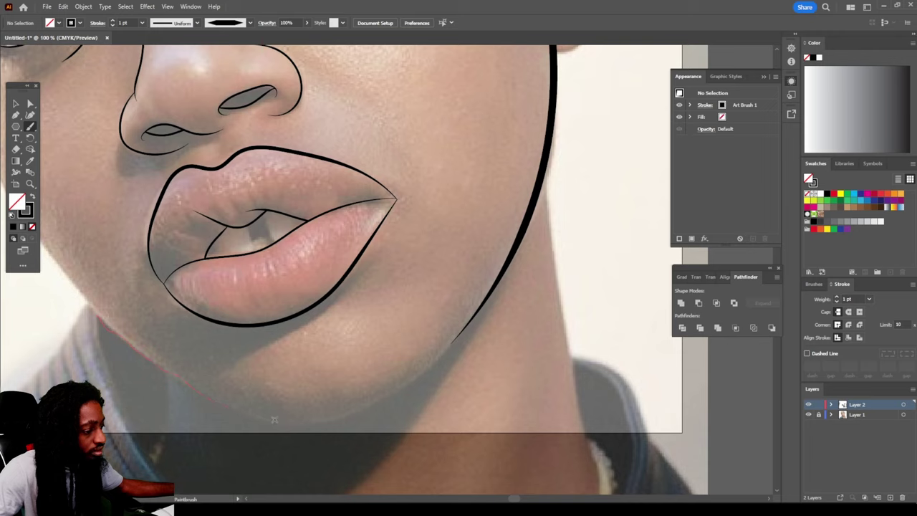
mouse_move(344, 418)
mouse_down()
mouse_move(386, 399)
mouse_move(445, 351)
mouse_up()
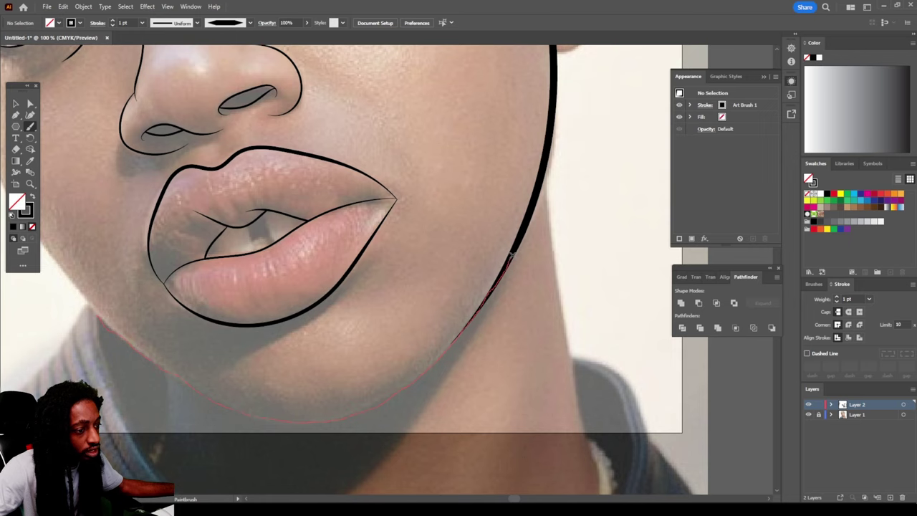
drag(513, 252, 515, 249)
key(ctrl+minus)
key(ctrl+minus)
key(ctrl+minus)
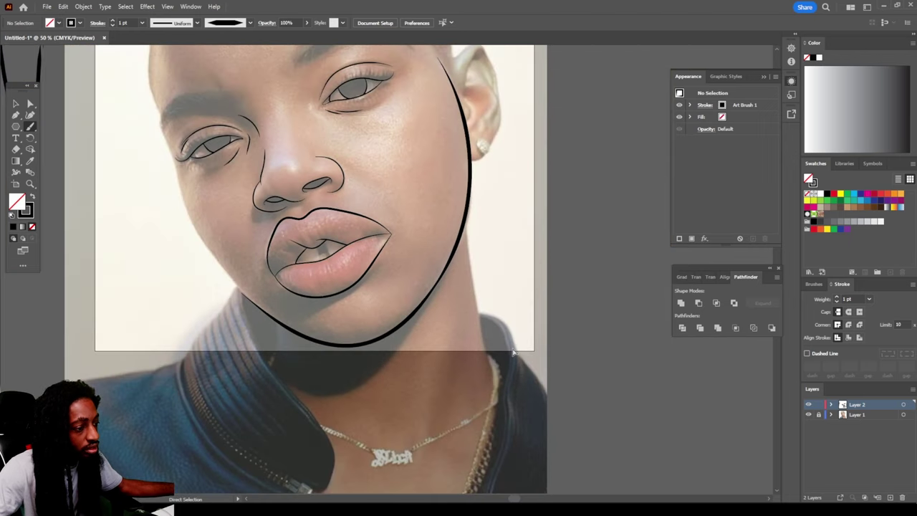
scroll(482, 337, up, 3)
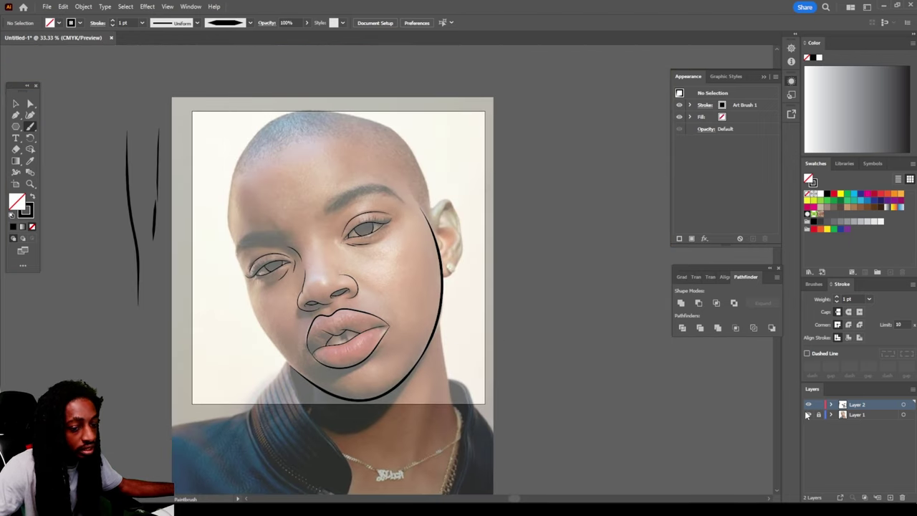
Hide Layer 1's photo to check the lines, then show it again and zoom in
click(808, 415)
key(ctrl+plus)
key(ctrl+plus)
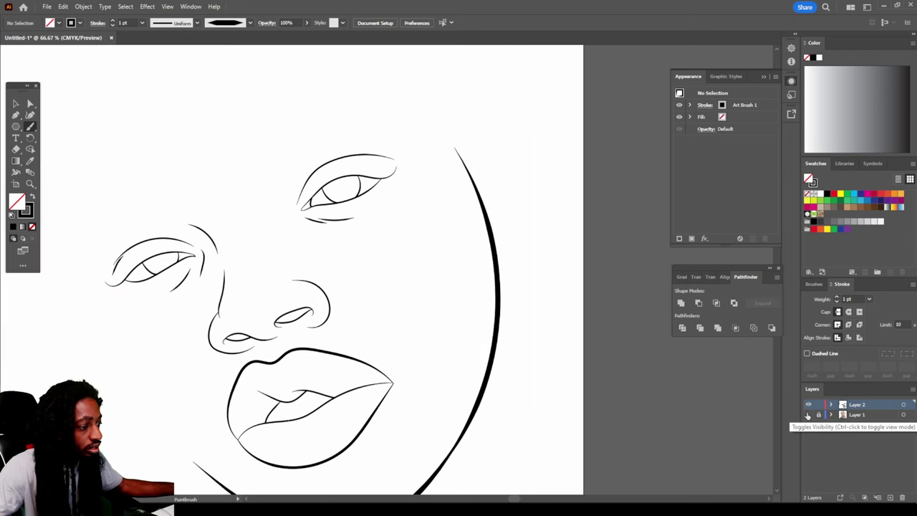
click(808, 415)
scroll(589, 349, up, 1)
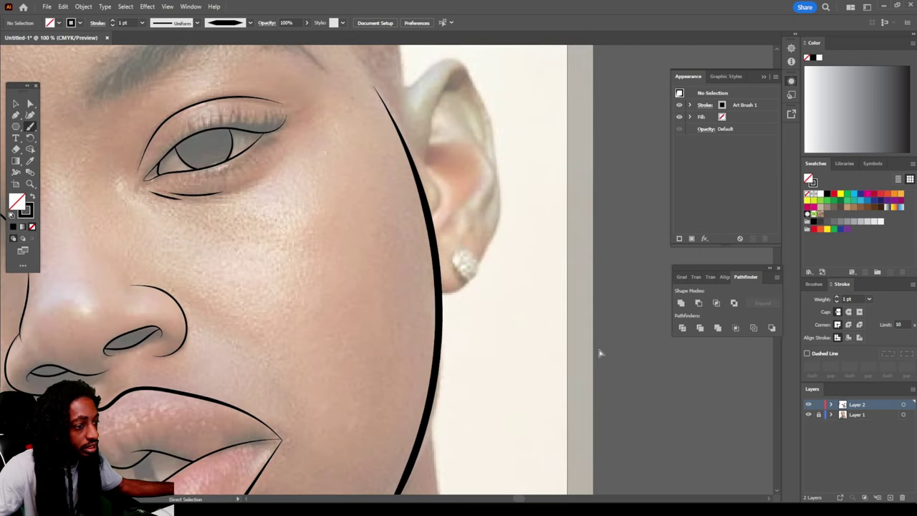
scroll(589, 349, up, 2)
scroll(567, 351, up, 1)
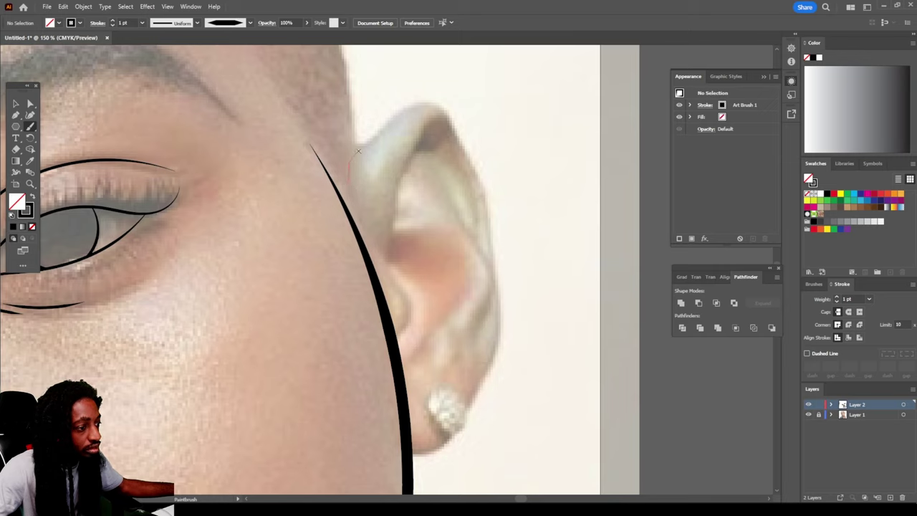
Paint a tapered Art Brush 1 stroke outlining the right ear
drag(370, 140, 429, 102)
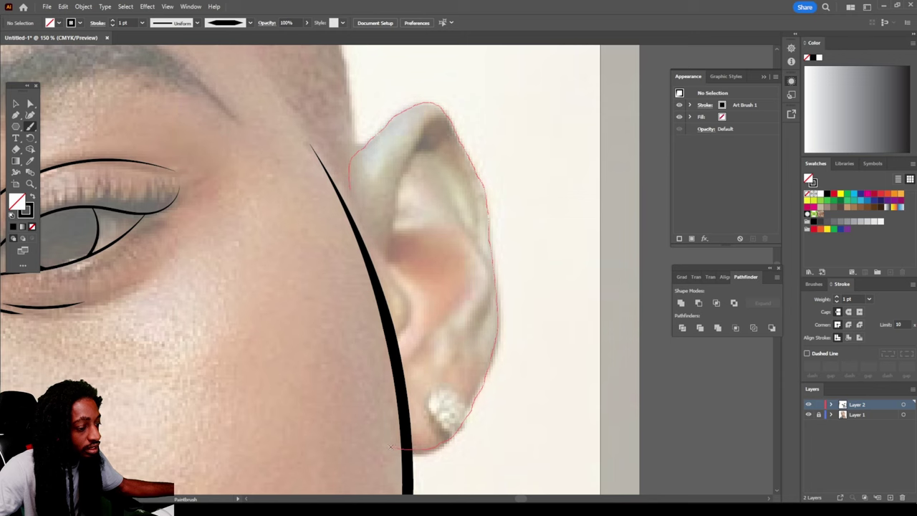
drag(384, 445, 385, 446)
key(ctrl+minus)
key(ctrl+minus)
key(ctrl+minus)
key(ctrl+minus)
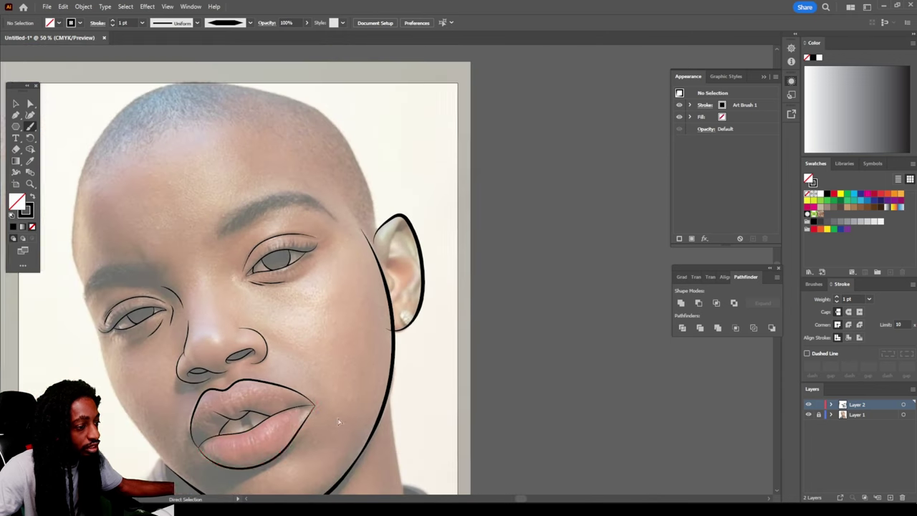
key(ctrl+plus)
key(ctrl+plus)
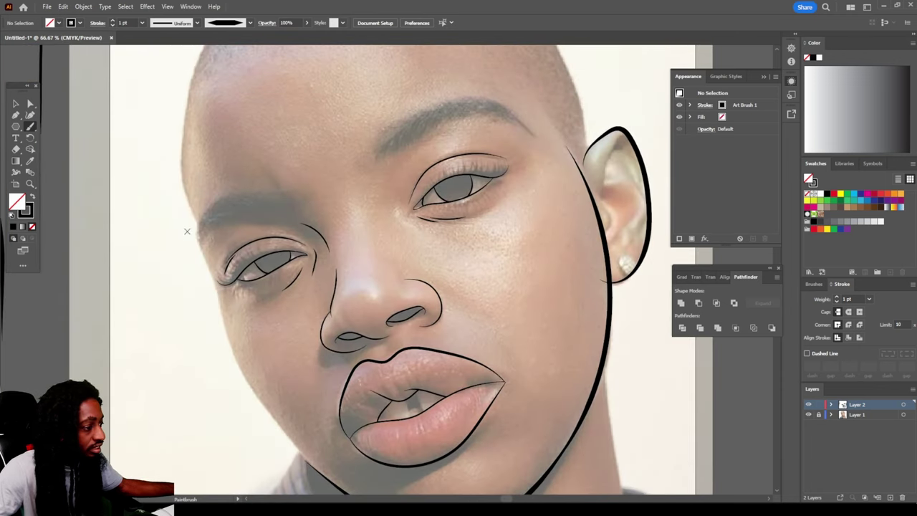
Paint the left cheek edge from beside the eye down the jaw to the chin
scroll(175, 217, up, 4)
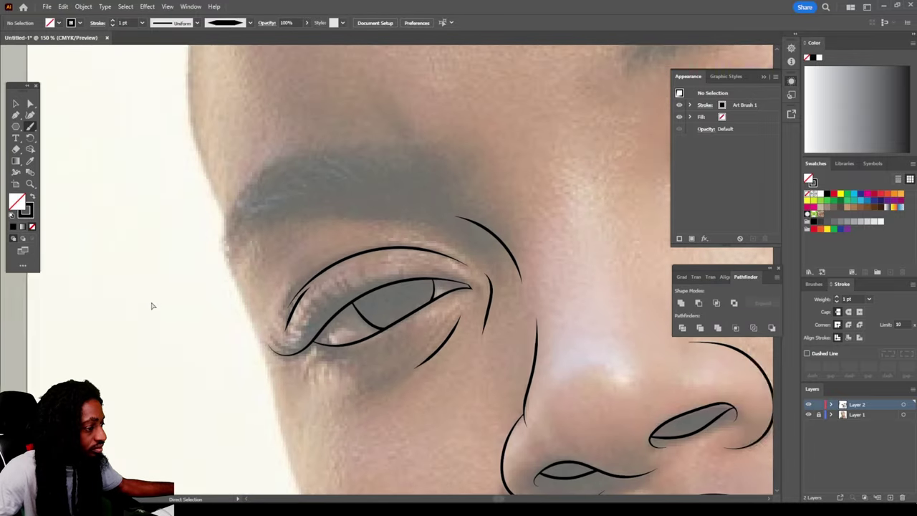
scroll(184, 321, up, 1)
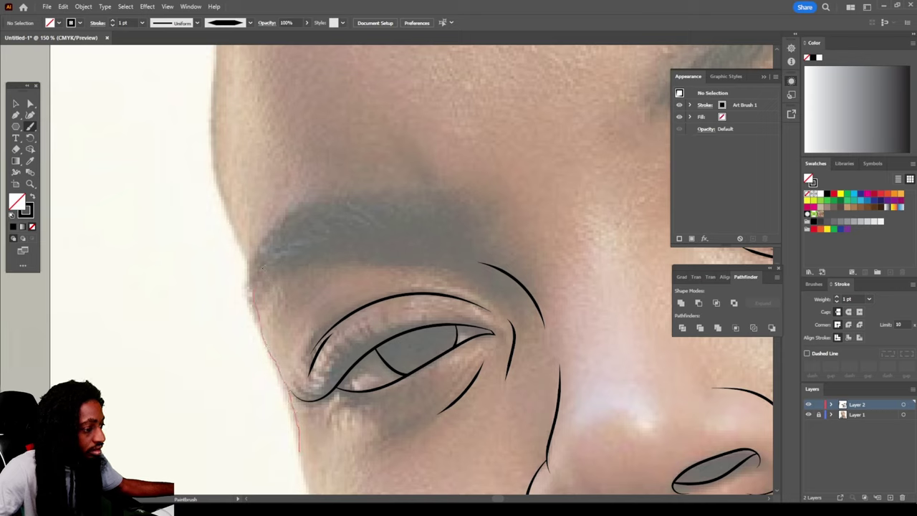
drag(285, 248, 287, 251)
scroll(313, 303, down, 3)
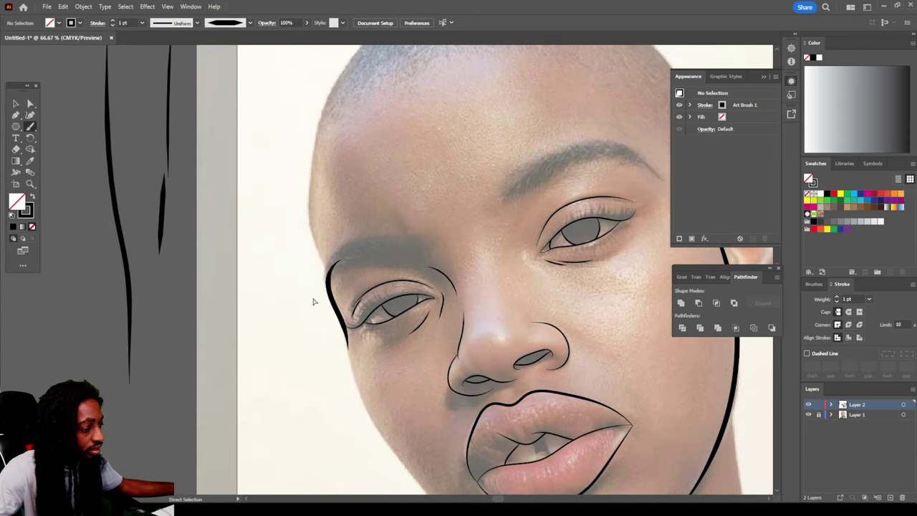
scroll(317, 313, up, 3)
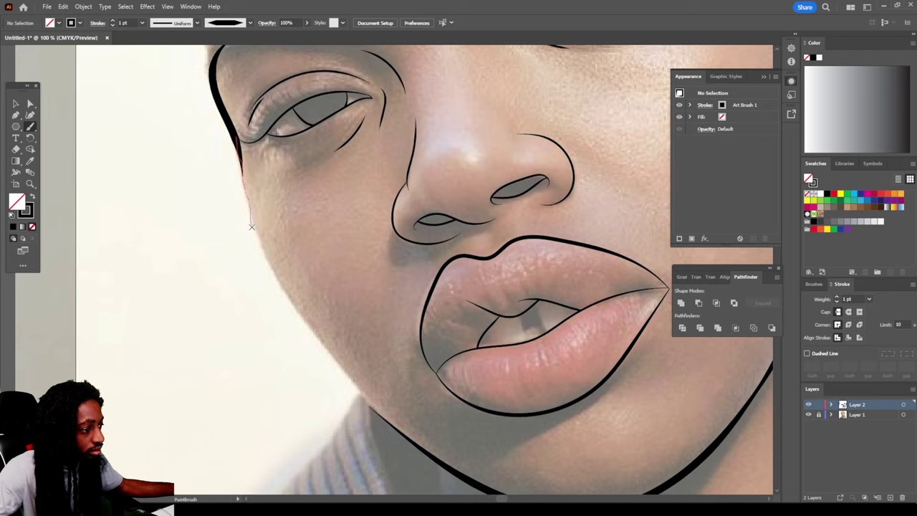
drag(260, 248, 279, 296)
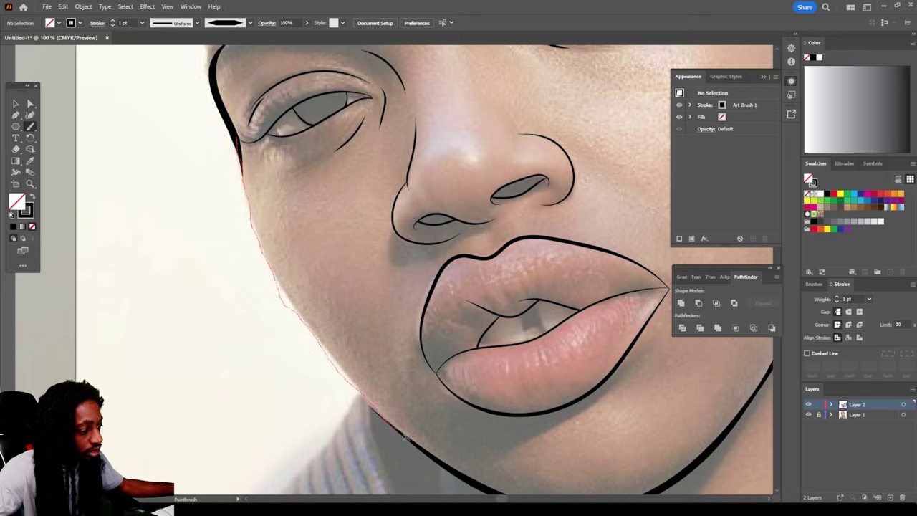
drag(431, 457, 476, 483)
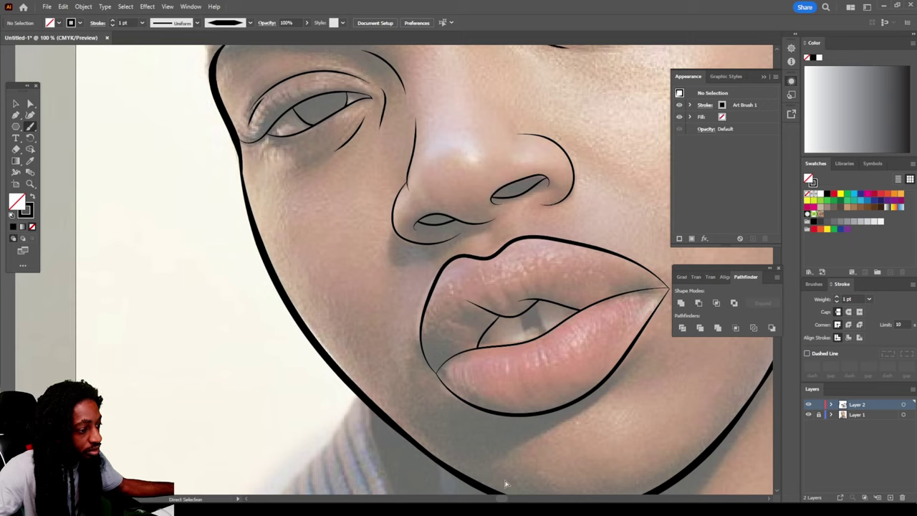
key(ctrl+minus)
scroll(486, 449, up, 2)
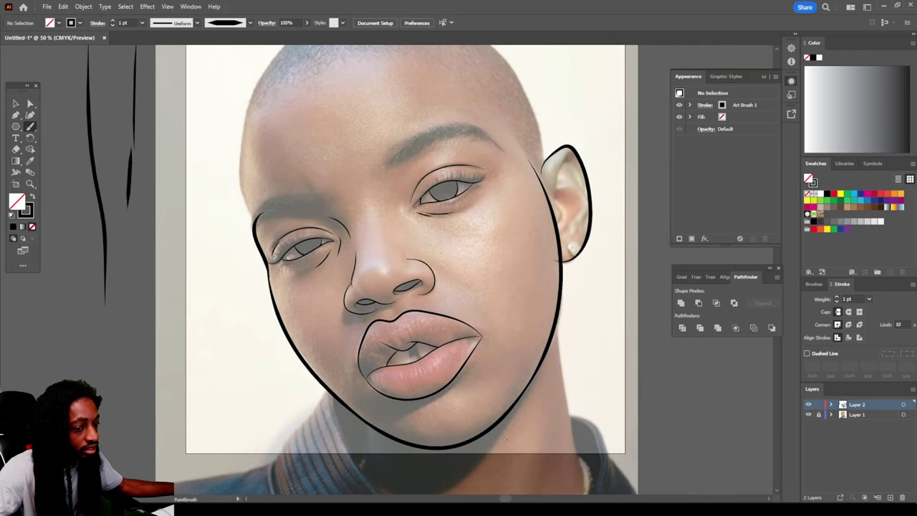
Hide the reference photo to review the line art, then show it again
click(808, 415)
click(808, 415)
click(808, 415)
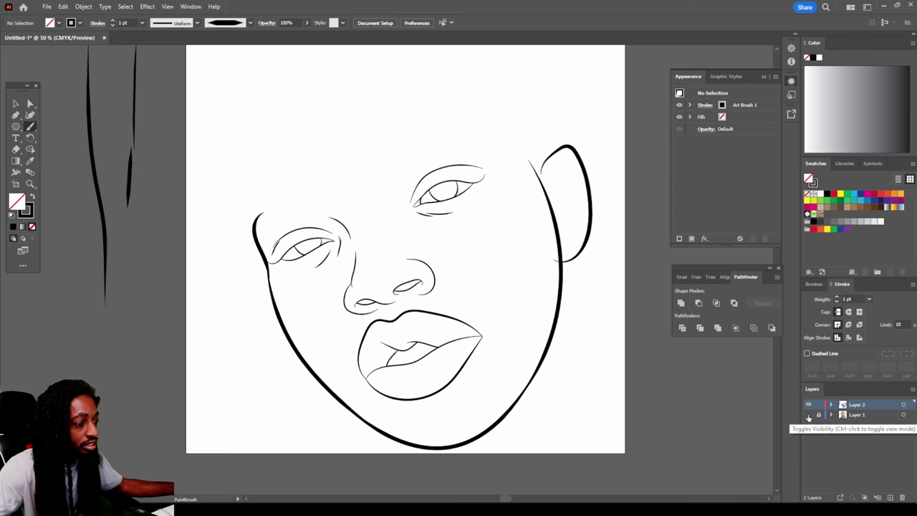
click(808, 415)
scroll(381, 363, up, 5)
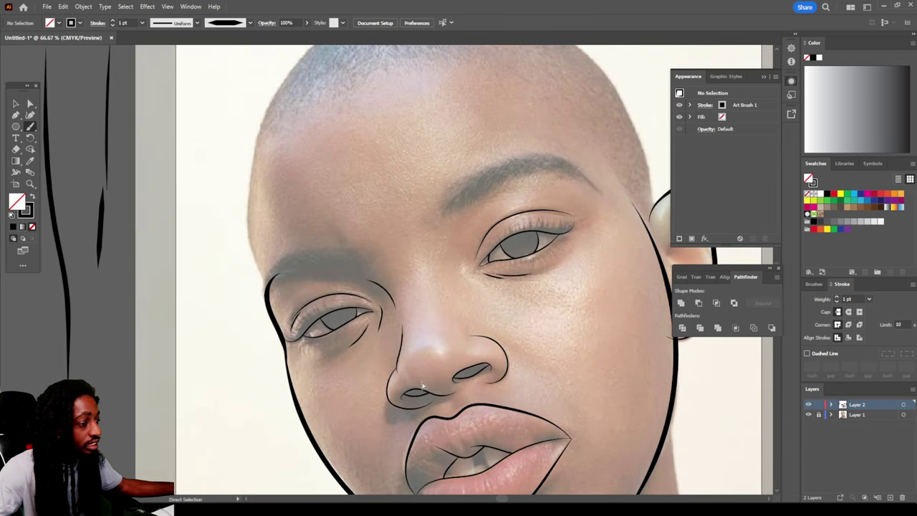
scroll(381, 364, up, 3)
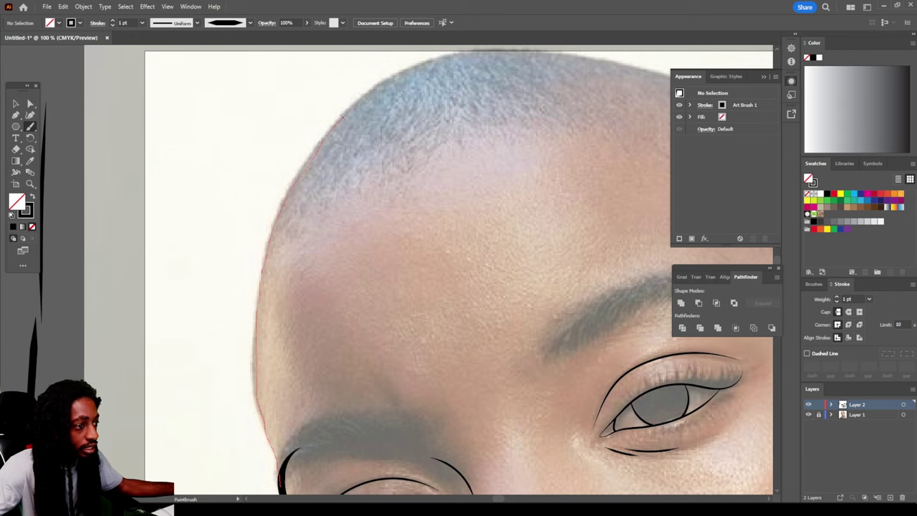
Trace the left side and the top of the head with the tapered brush
drag(414, 69, 416, 68)
scroll(416, 68, down, 2)
scroll(355, 195, up, 5)
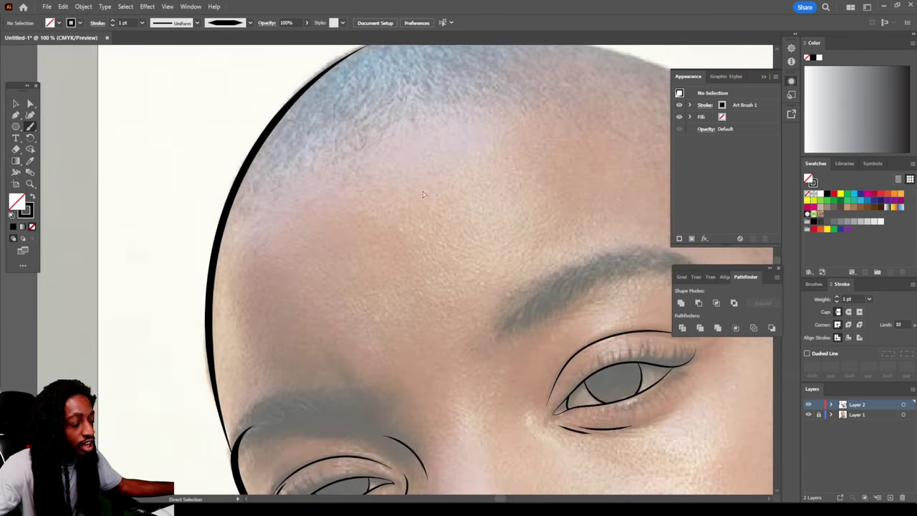
scroll(83, 266, down, 1)
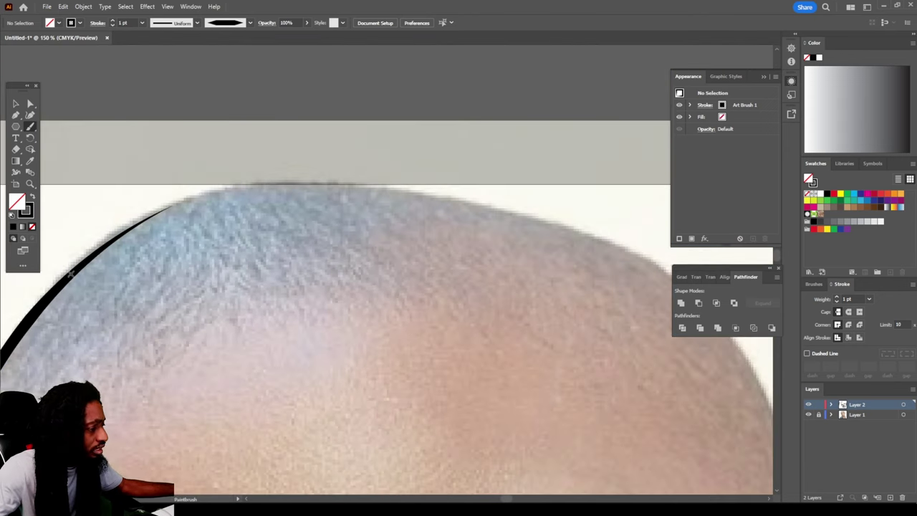
drag(69, 274, 166, 207)
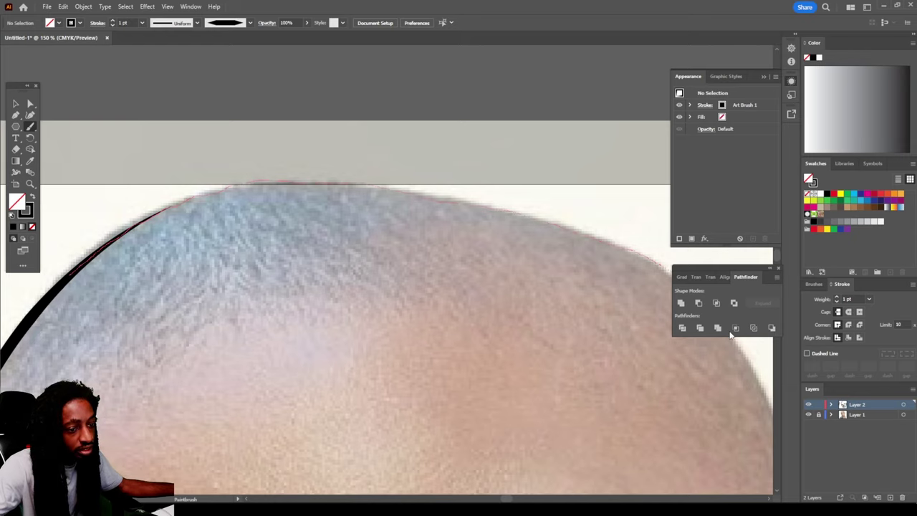
Extend the head outline down the right side of the skull to the ear
scroll(516, 342, down, 3)
scroll(515, 341, up, 3)
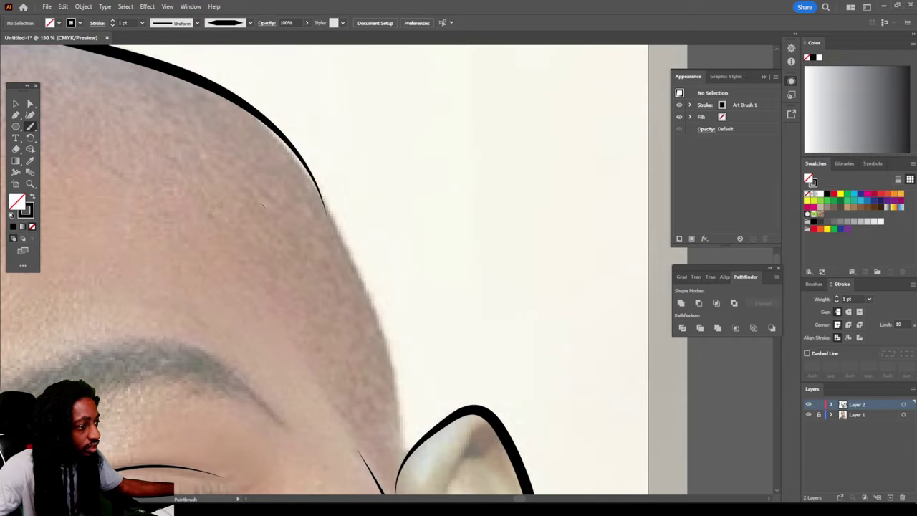
scroll(170, 96, down, 1)
scroll(242, 116, down, 3)
scroll(273, 108, up, 2)
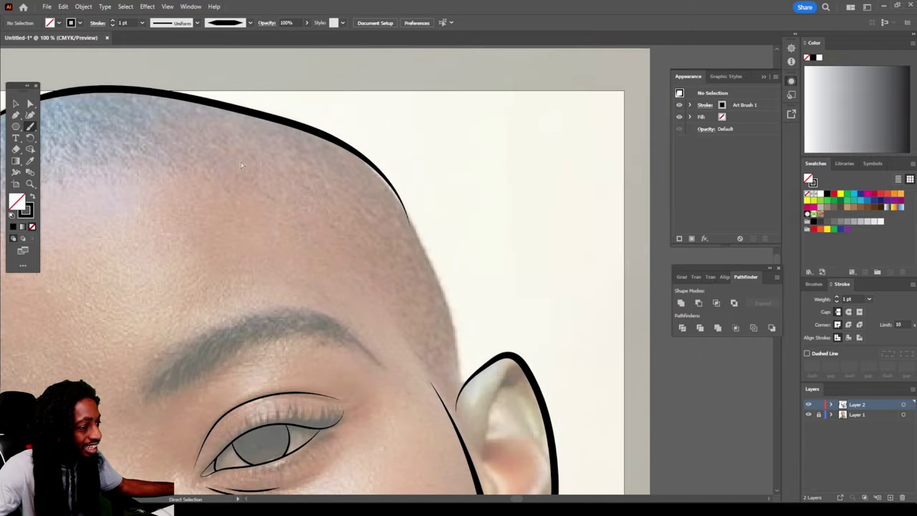
drag(187, 79, 319, 135)
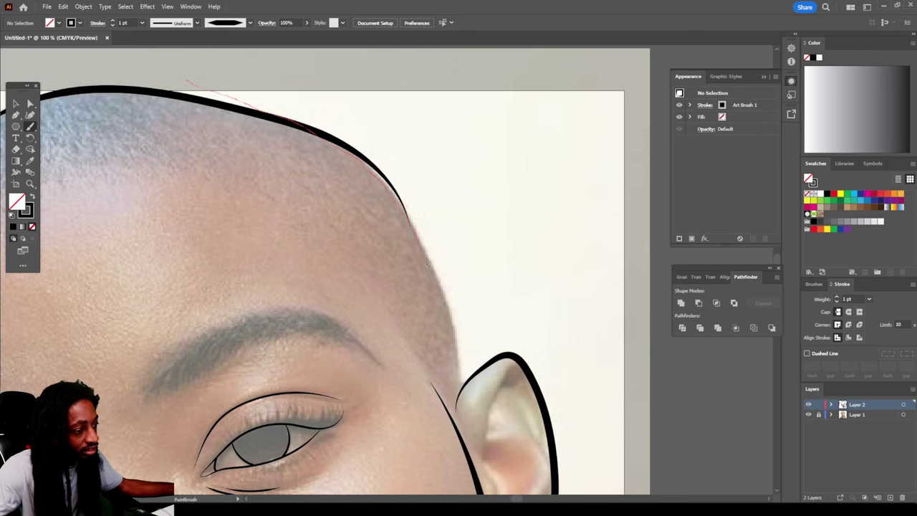
drag(453, 342, 459, 393)
scroll(413, 262, down, 1)
scroll(413, 261, up, 1)
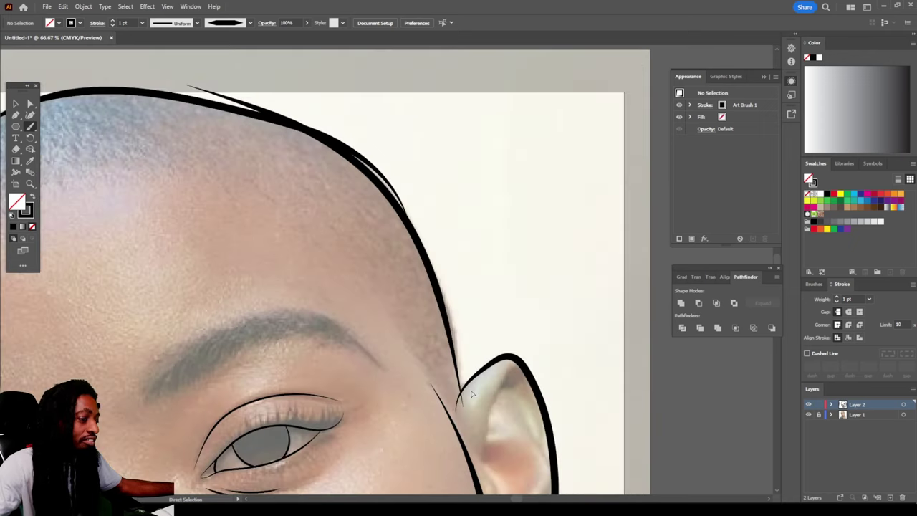
Select the new head stroke with the Selection tool to check it, then deselect and zoom out
click(12, 102)
click(424, 245)
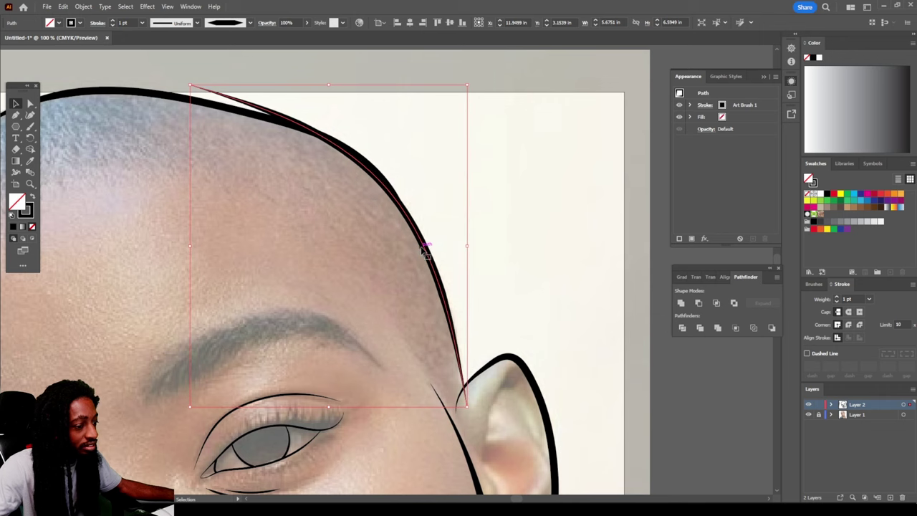
click(513, 341)
scroll(513, 341, down, 1)
scroll(495, 330, down, 1)
scroll(440, 321, up, 1)
scroll(437, 321, down, 2)
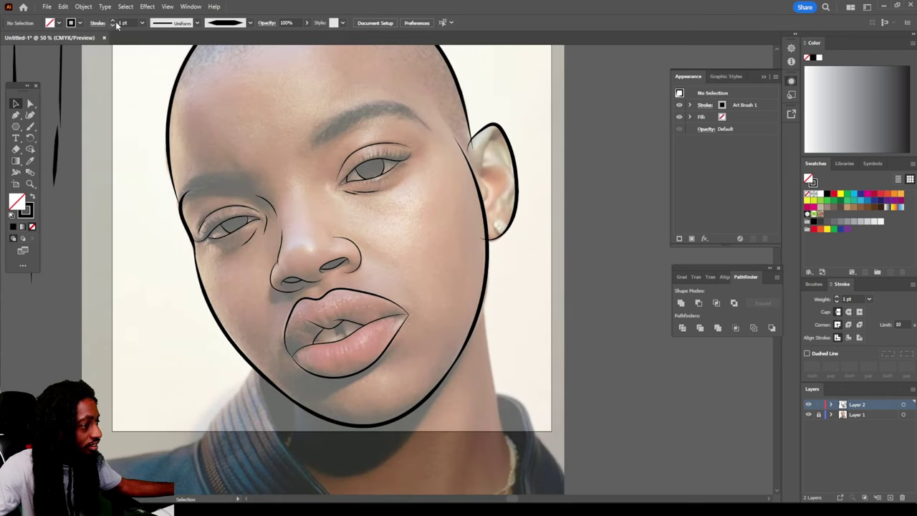
Set the stroke weight to 0.25 pt and return to the art-brush Paintbrush
click(140, 22)
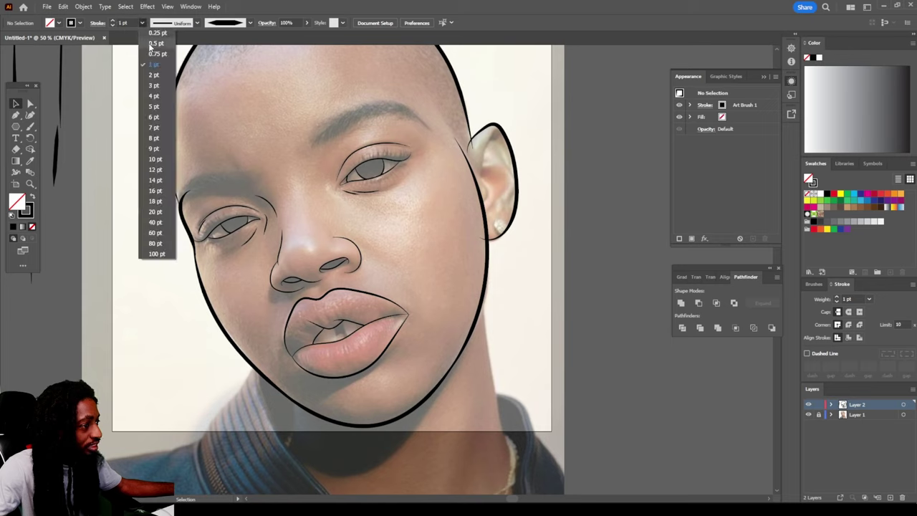
click(153, 40)
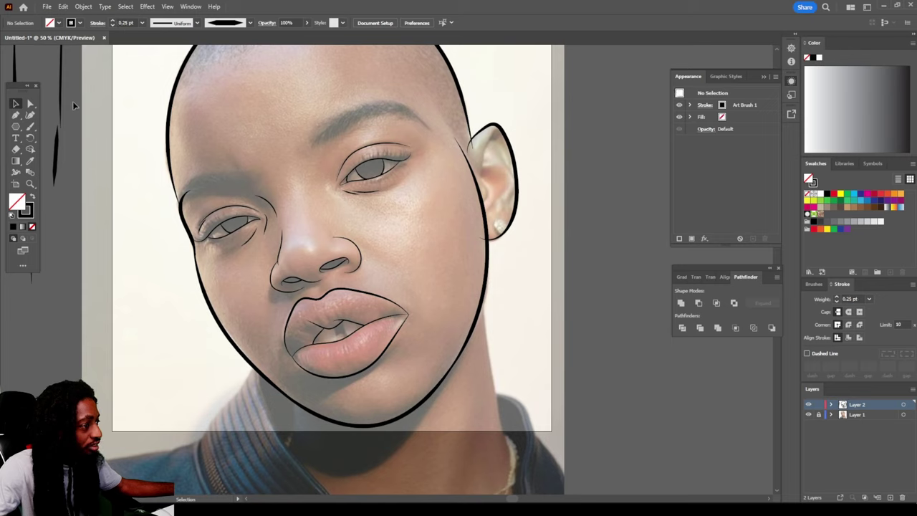
click(30, 127)
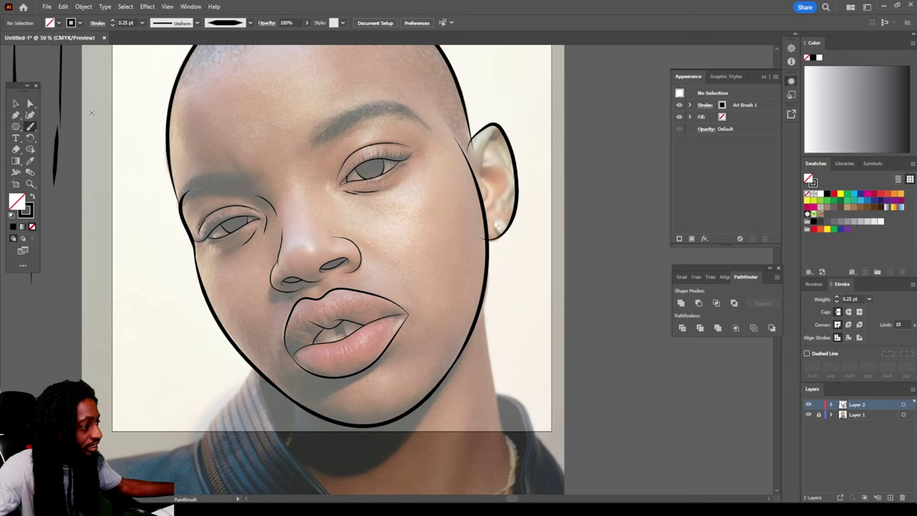
scroll(334, 254, down, 3)
scroll(328, 256, up, 5)
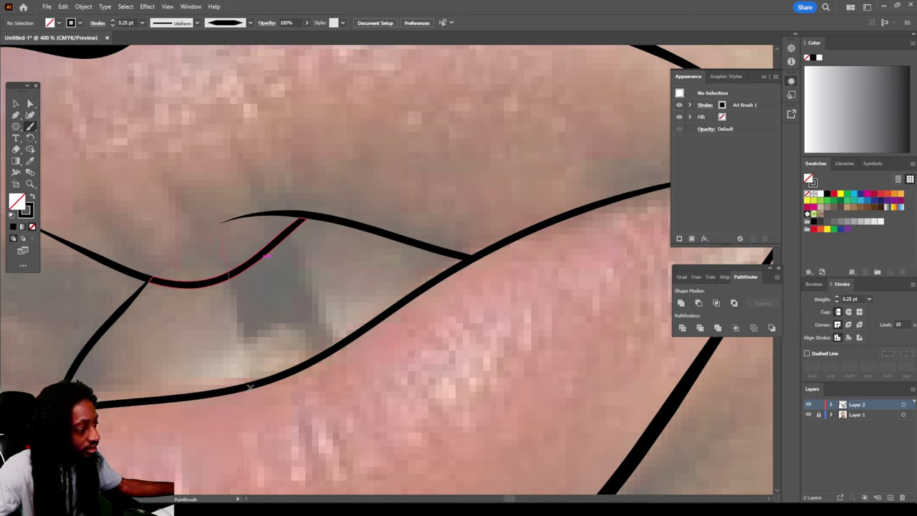
Draw two tooth lines inside the mouth, undoing and redrawing the misplaced second one
drag(249, 387, 253, 401)
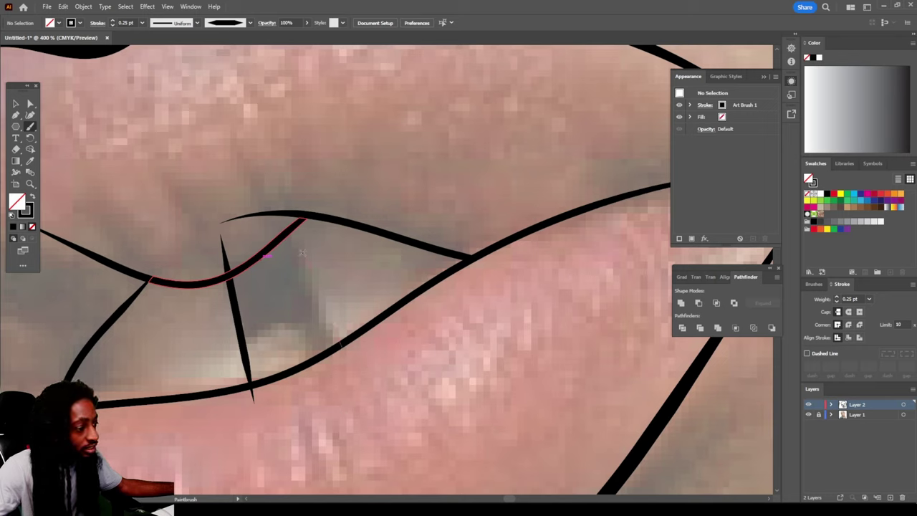
drag(286, 230, 350, 371)
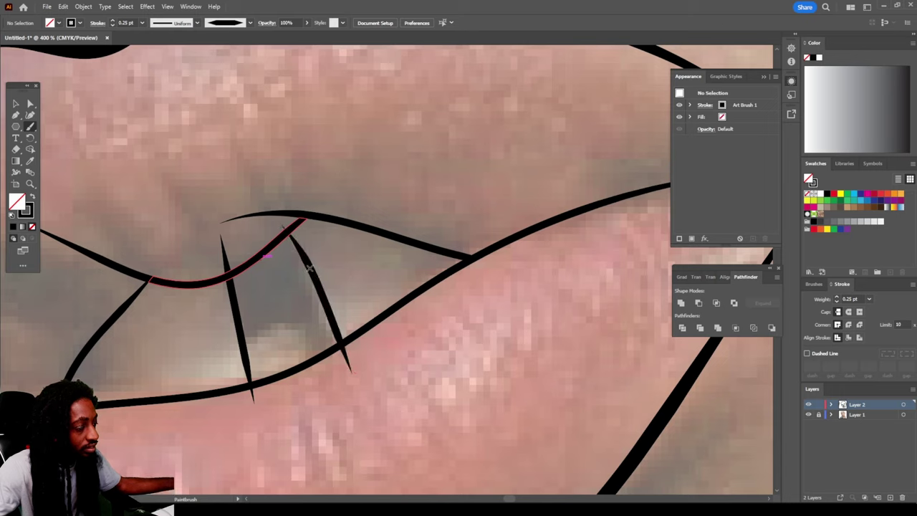
key(ctrl+z)
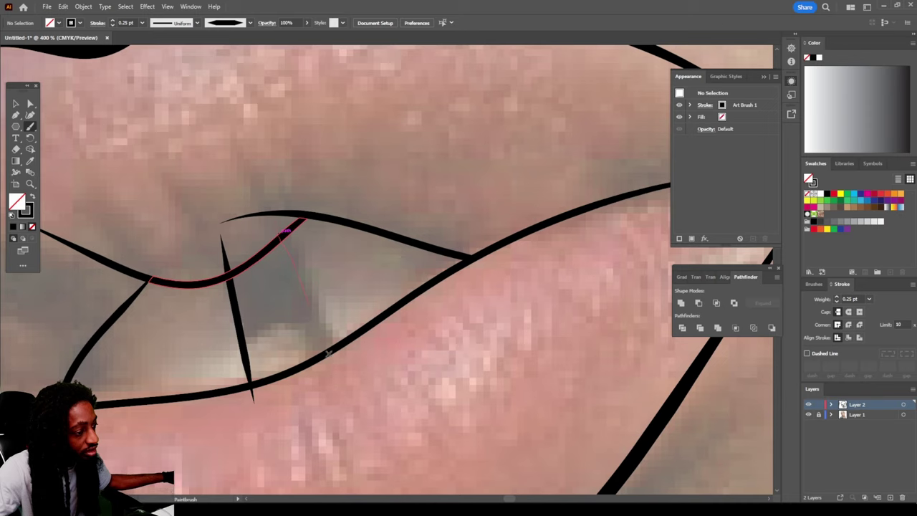
drag(328, 353, 334, 373)
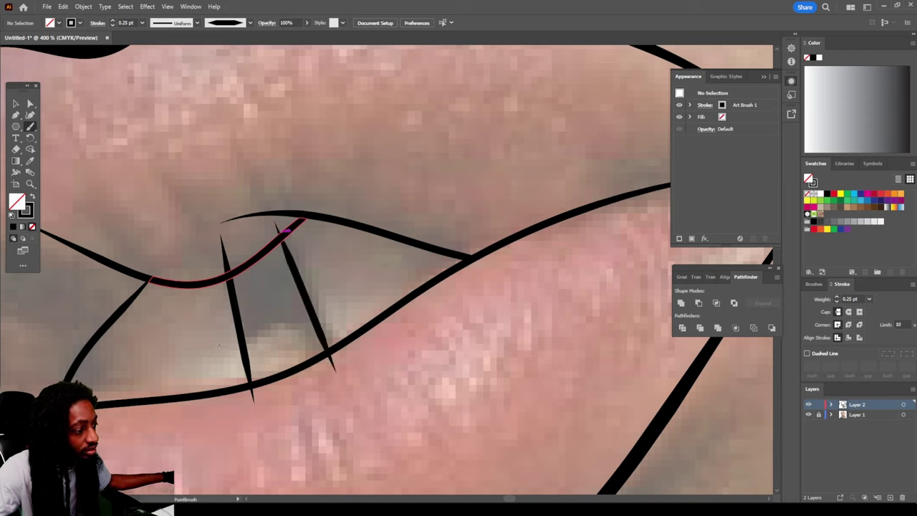
Draw the curved line along the bottoms of the teeth and add a small mouth stroke
drag(211, 348, 278, 324)
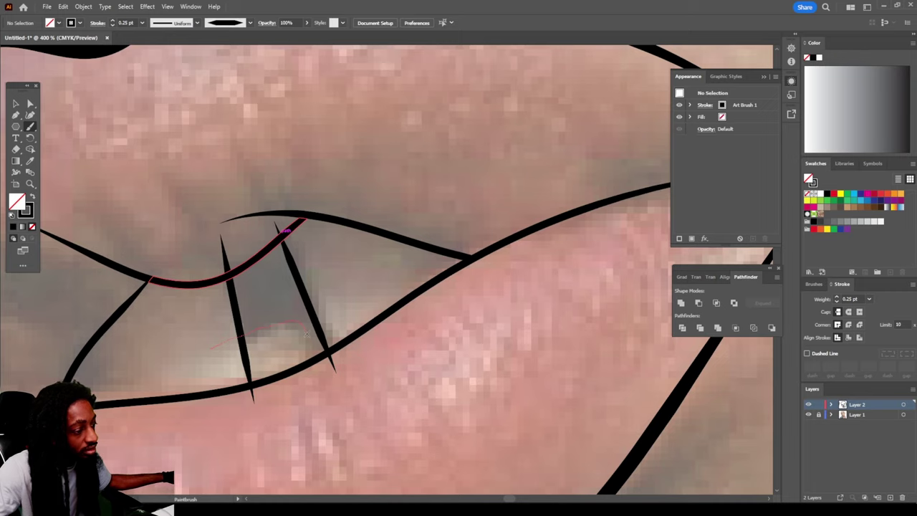
drag(324, 373, 331, 371)
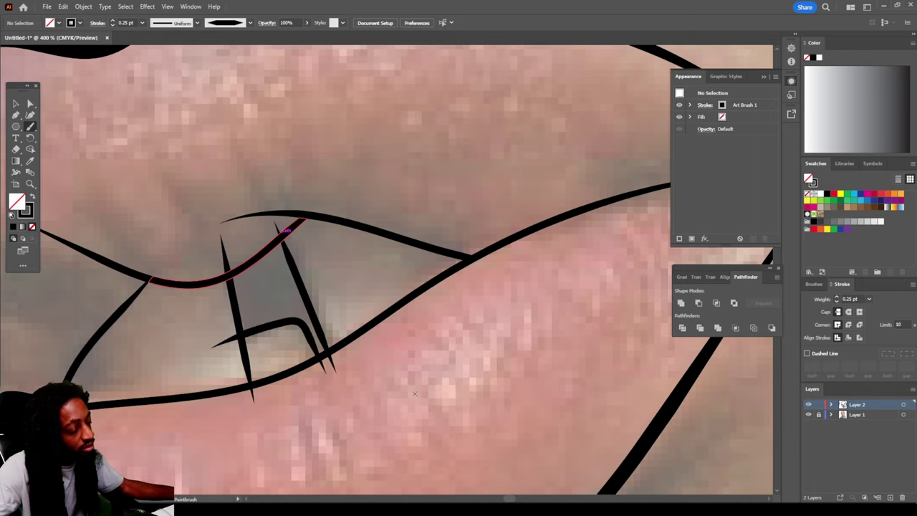
scroll(407, 393, down, 5)
scroll(389, 394, up, 5)
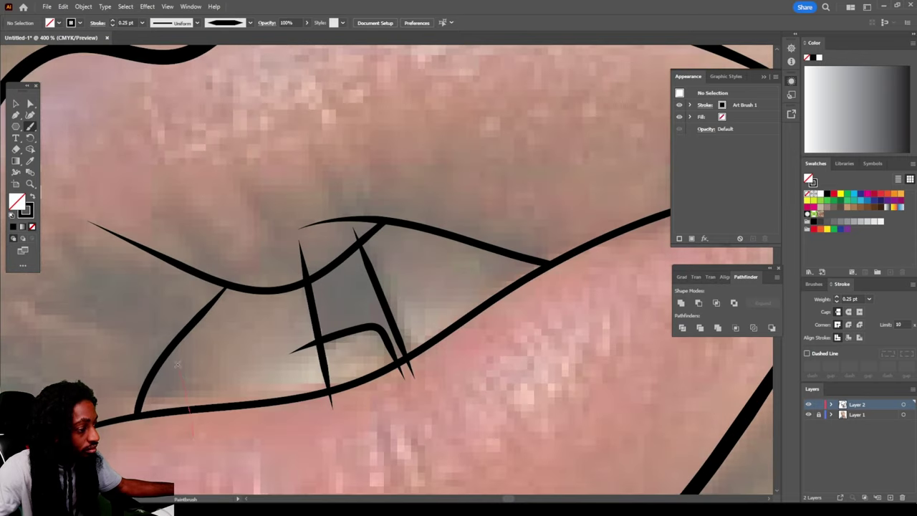
drag(167, 325, 167, 324)
scroll(420, 402, down, 10)
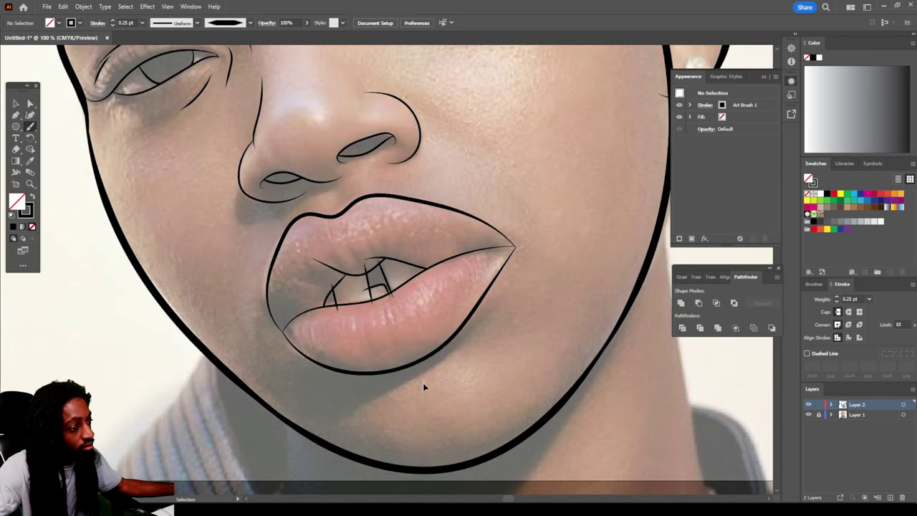
Zoom in on the ear and trace its inner rim with a tapered stroke
scroll(424, 373, up, 2)
scroll(421, 357, up, 4)
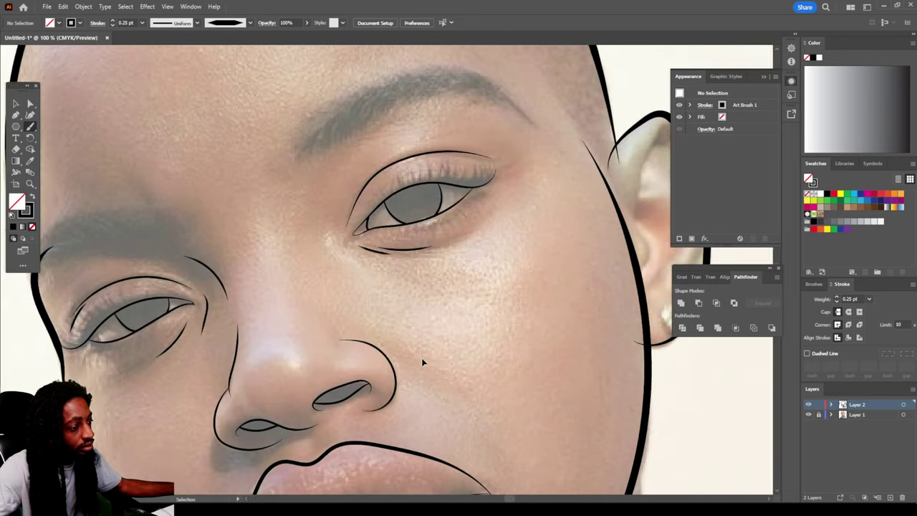
scroll(422, 358, up, 2)
scroll(426, 373, right, 4)
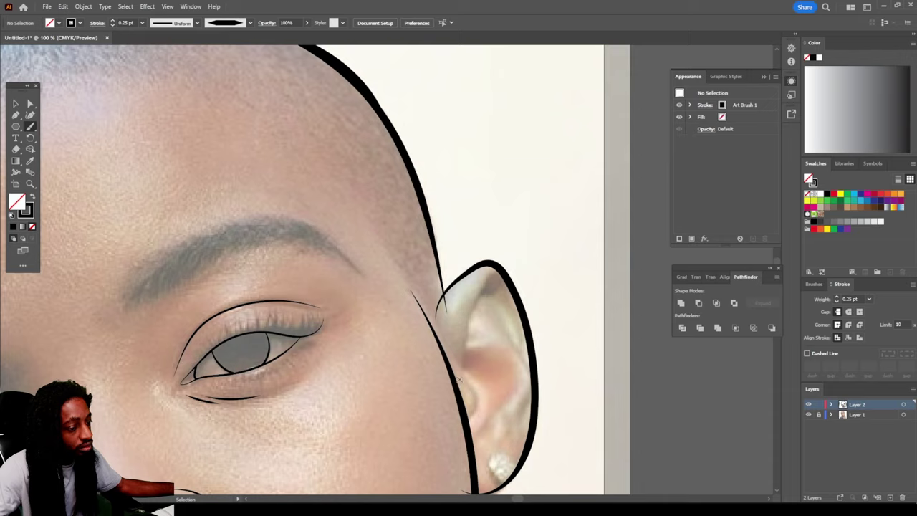
scroll(461, 382, up, 2)
scroll(461, 382, up, 2)
scroll(446, 197, down, 2)
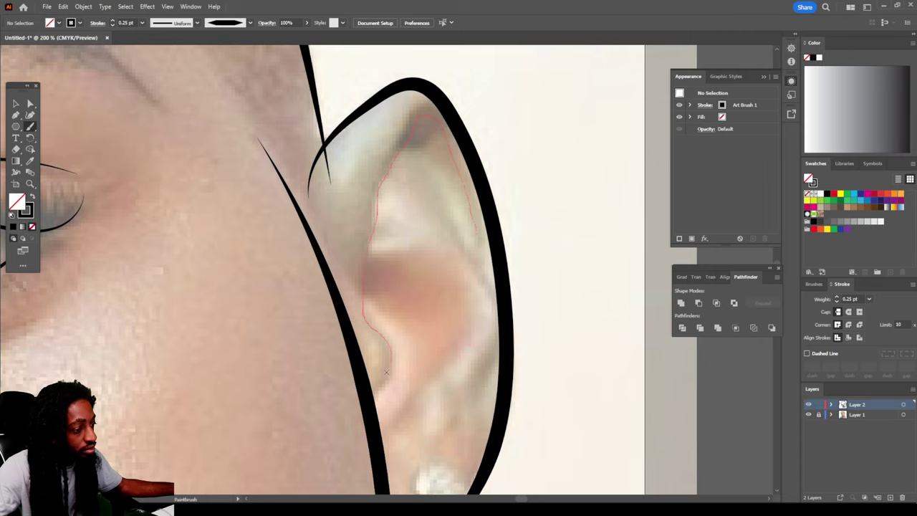
drag(329, 424, 331, 425)
scroll(418, 351, down, 4)
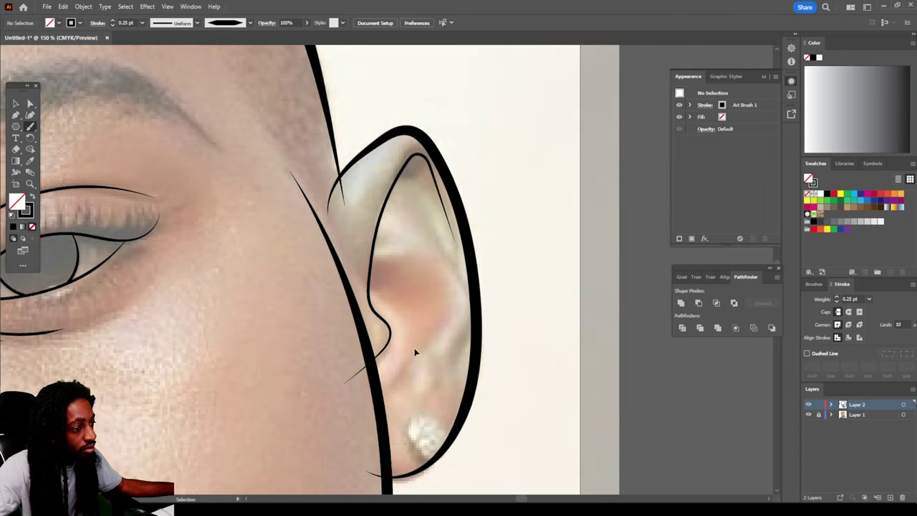
scroll(417, 350, up, 3)
scroll(418, 351, up, 1)
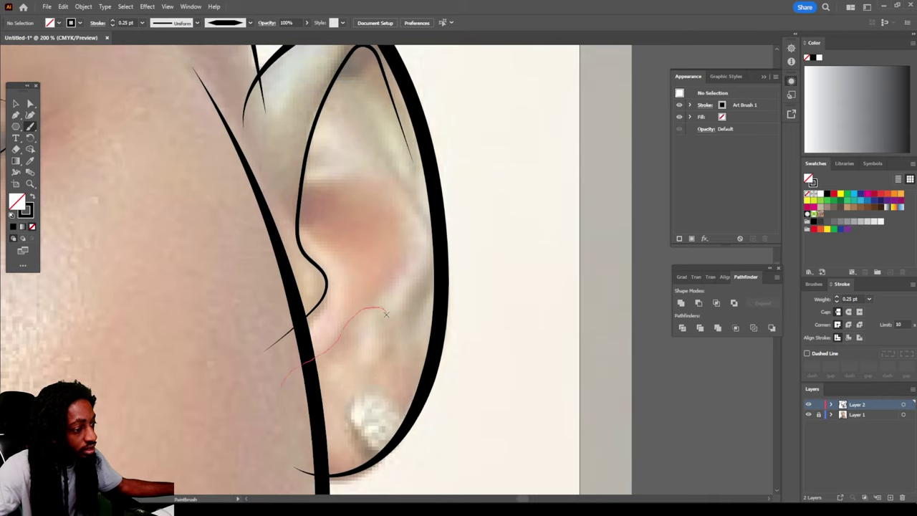
Add the fold above the earlobe, a small hook, and a stroke up the ear's inner edge
drag(386, 314, 386, 314)
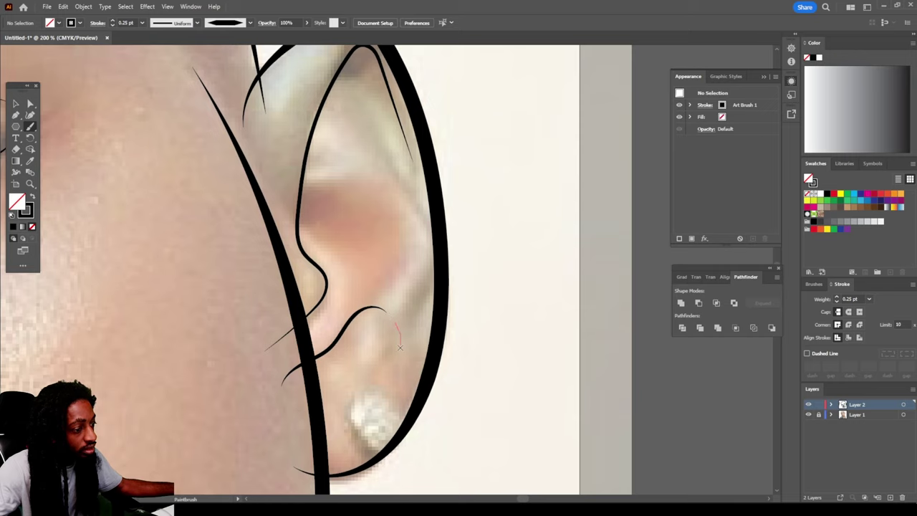
drag(394, 363, 395, 363)
scroll(421, 337, up, 1)
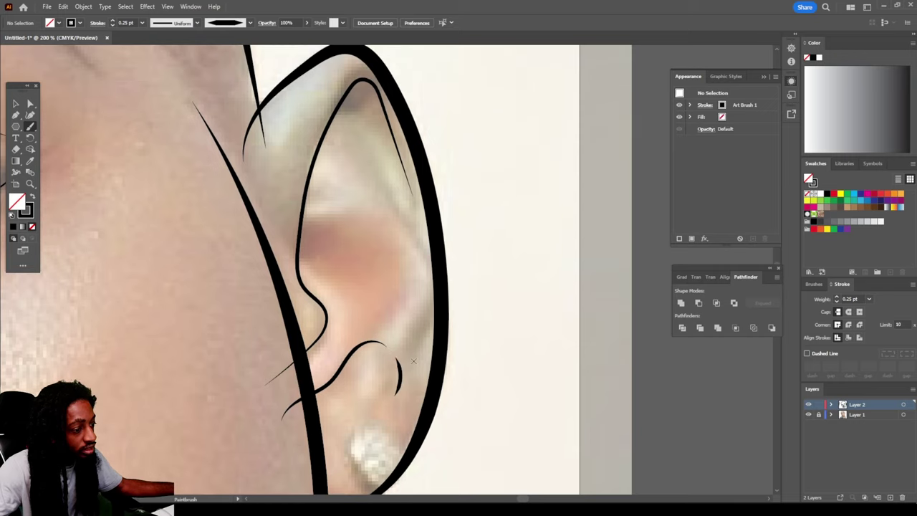
mouse_move(423, 335)
mouse_down()
mouse_move(443, 292)
mouse_move(424, 250)
mouse_up()
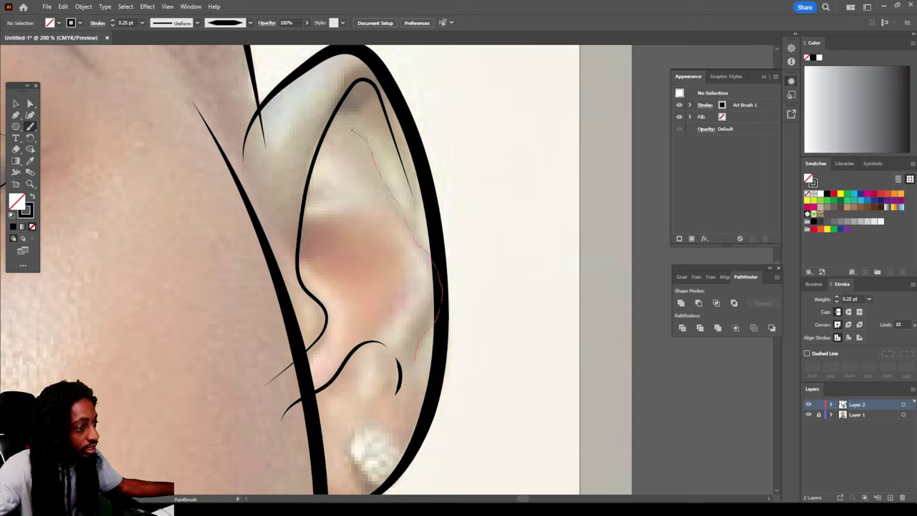
drag(351, 130, 352, 131)
Zoom to 600% on the earring and draw an ellipse around the stud
scroll(469, 301, down, 3)
scroll(469, 301, up, 6)
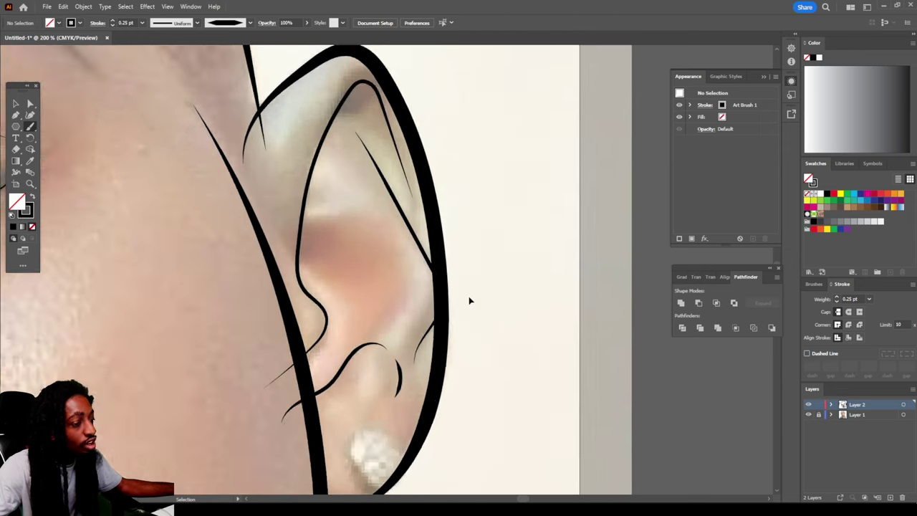
scroll(186, 250, up, 1)
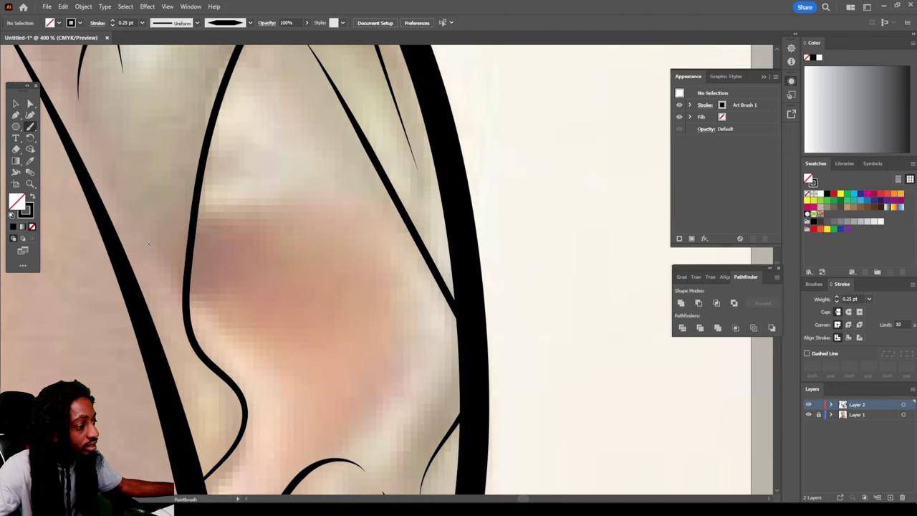
scroll(242, 233, up, 2)
drag(16, 126, 54, 149)
drag(271, 429, 398, 224)
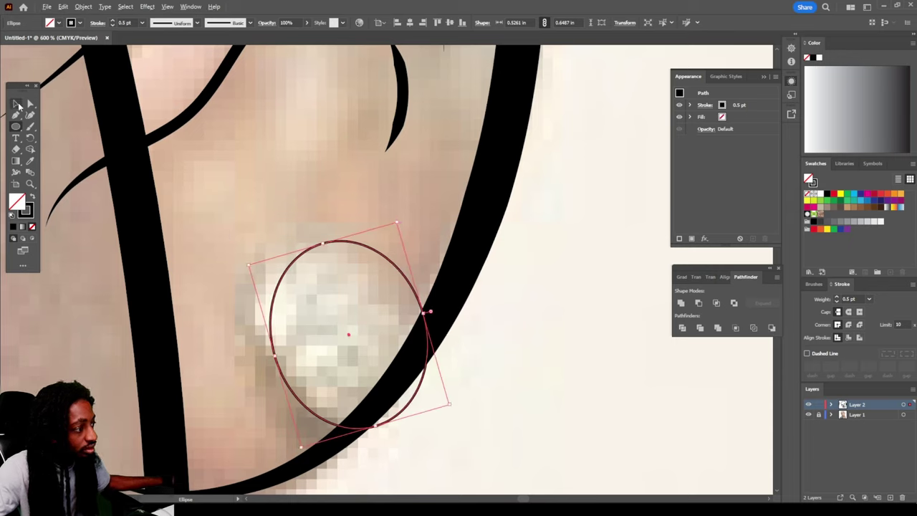
Select the earring ellipse and raise its stroke weight to 4 pt
click(15, 104)
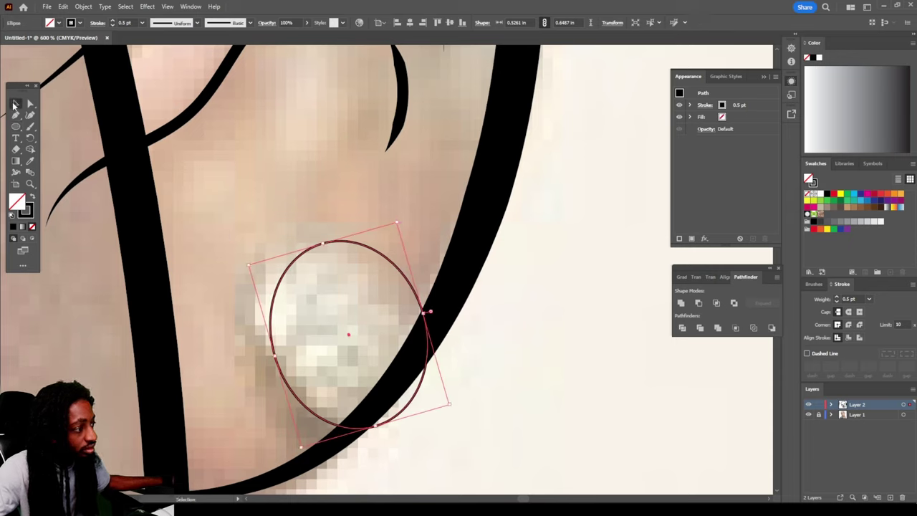
click(112, 20)
click(112, 21)
click(112, 20)
click(113, 21)
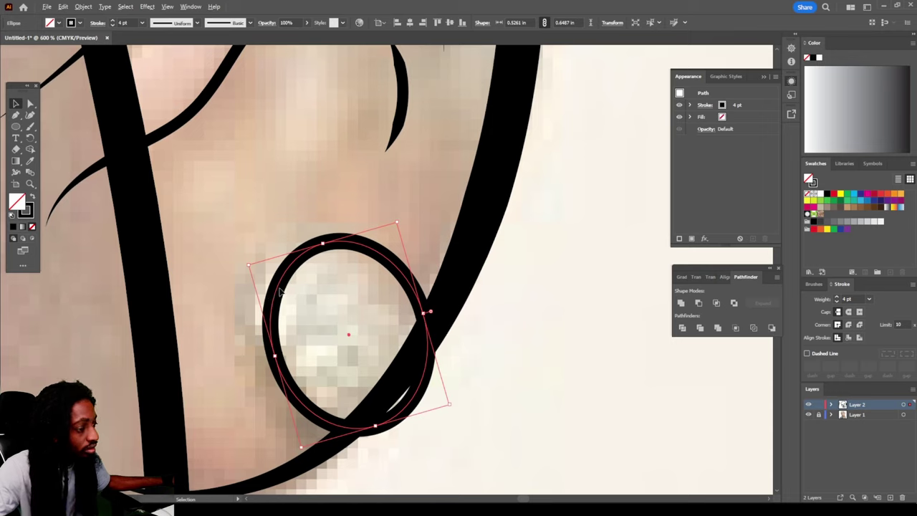
Alt-drag a copy of the ellipse left, stretch it wider, and shift it into place
drag(279, 289, 255, 300)
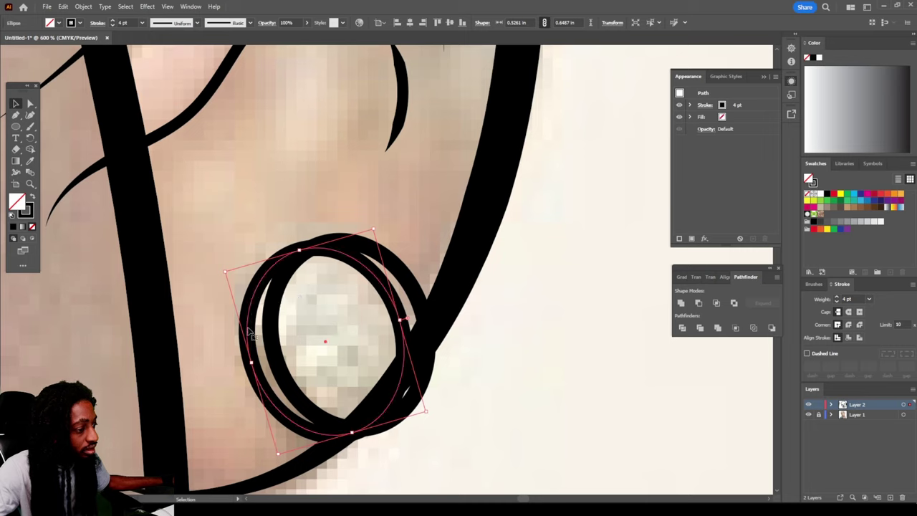
drag(250, 359, 245, 359)
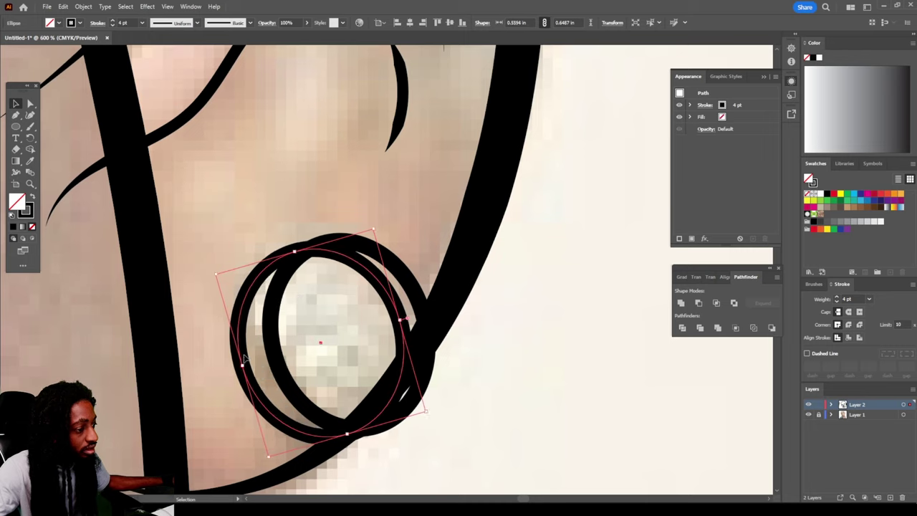
click(247, 333)
drag(241, 303, 259, 312)
click(485, 414)
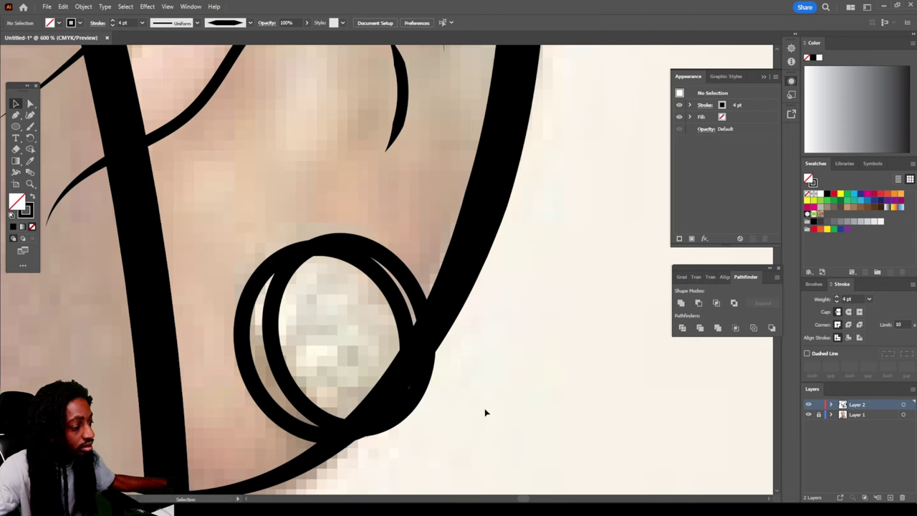
Zoom out to the artboard, delete the three stray strokes left of it, and select all face paths
key(ctrl+minus)
key(ctrl+minus)
key(ctrl+minus)
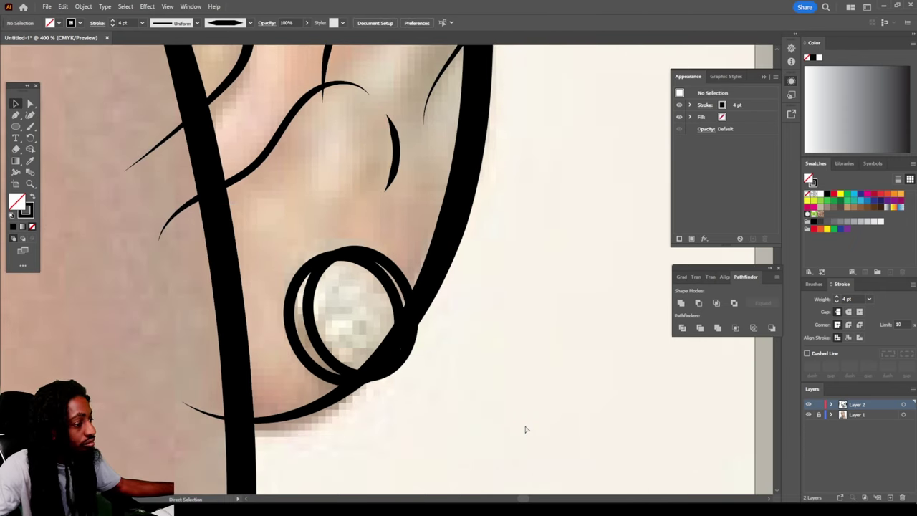
key(ctrl+minus)
key(ctrl+minus)
key(ctrl+minus)
key(ctrl+minus)
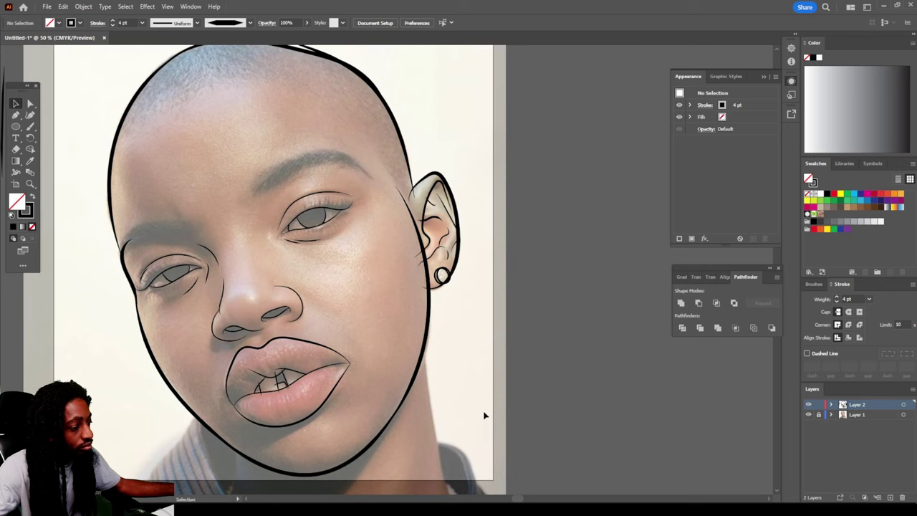
key(ctrl+minus)
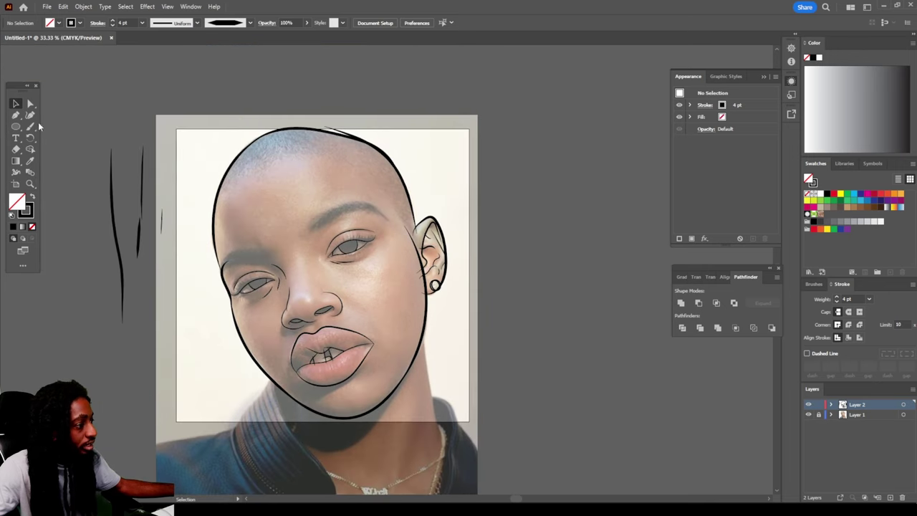
drag(84, 147, 164, 256)
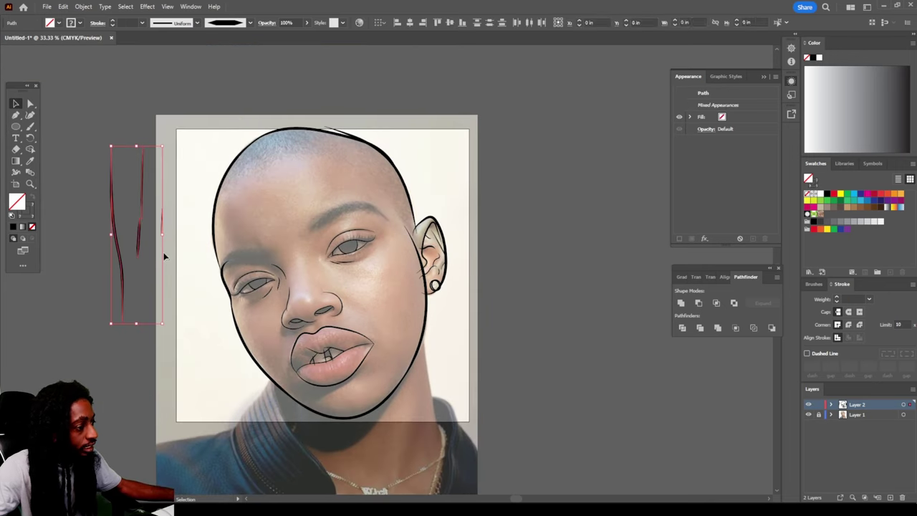
key(Delete)
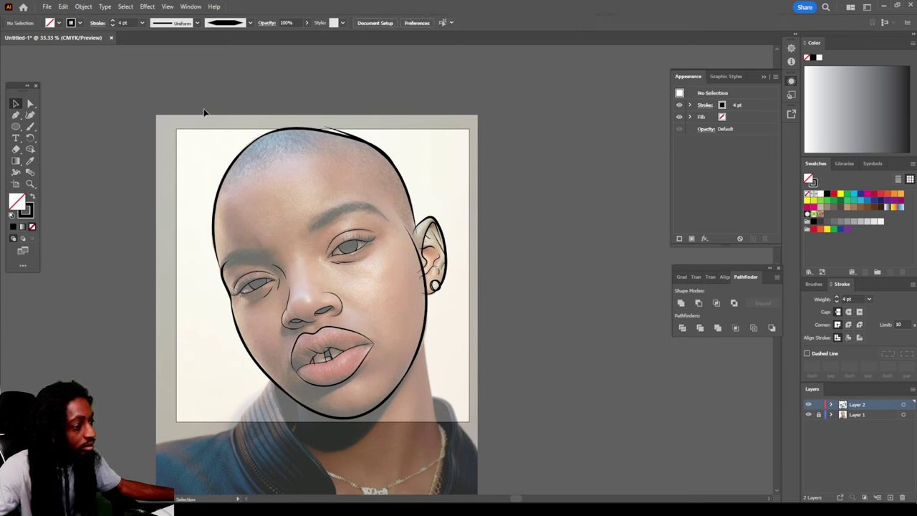
drag(204, 112, 518, 441)
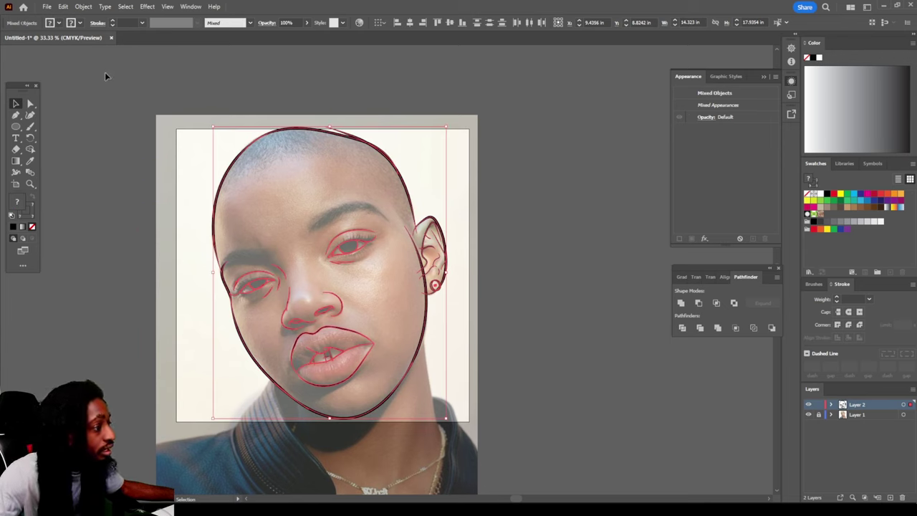
Apply Expand Appearance, then Expand, then Pathfinder Divide to the selected face strokes
click(83, 6)
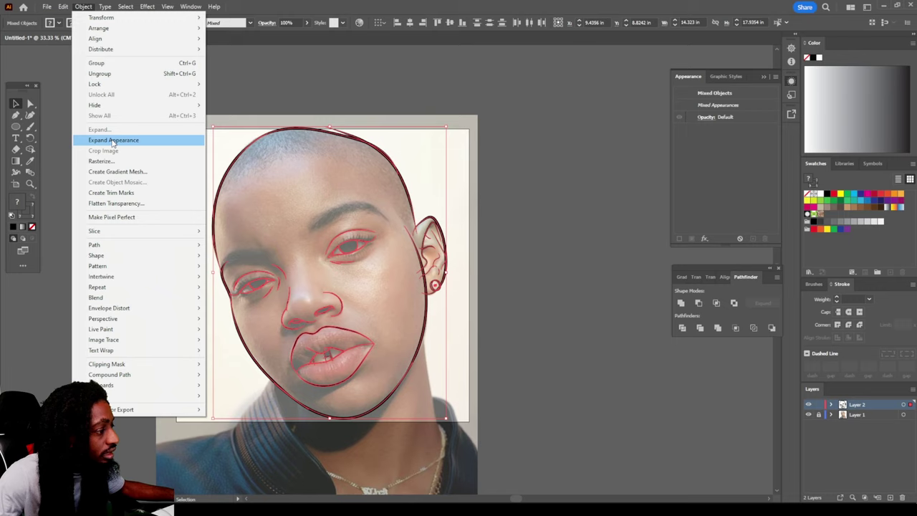
click(113, 141)
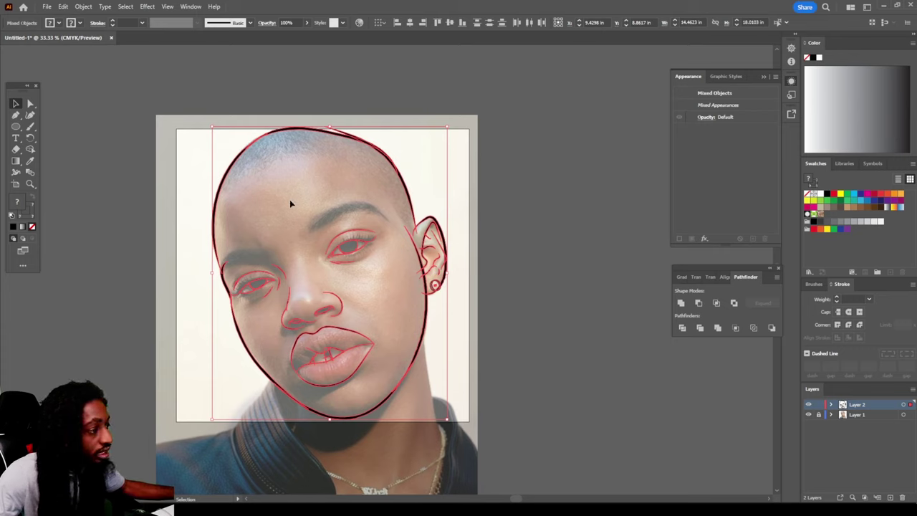
click(83, 6)
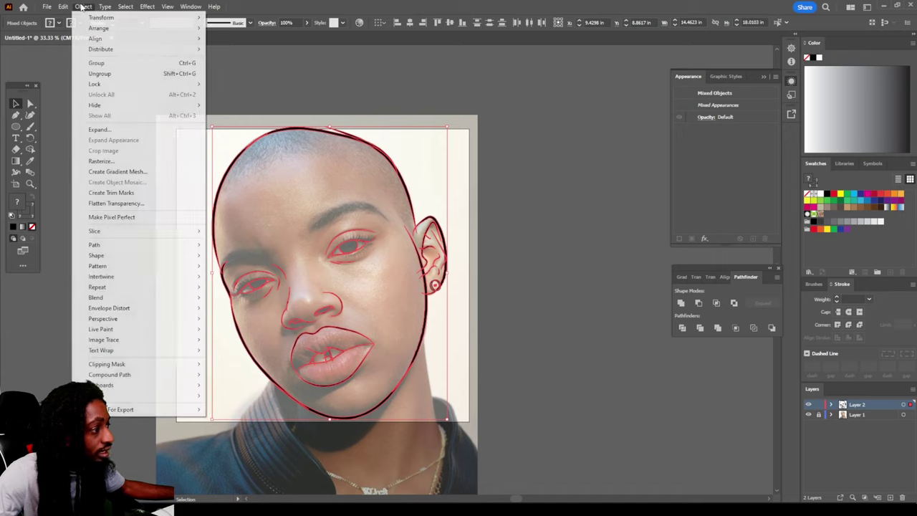
click(99, 131)
click(443, 312)
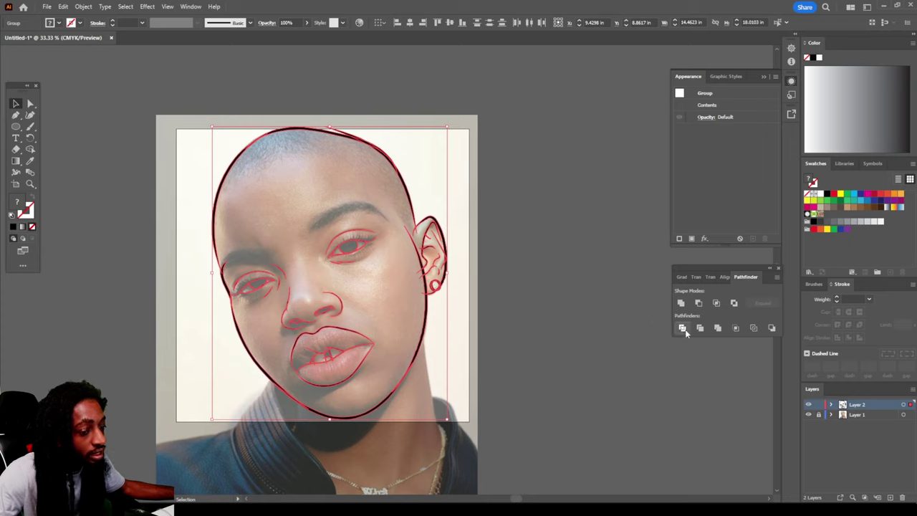
click(683, 329)
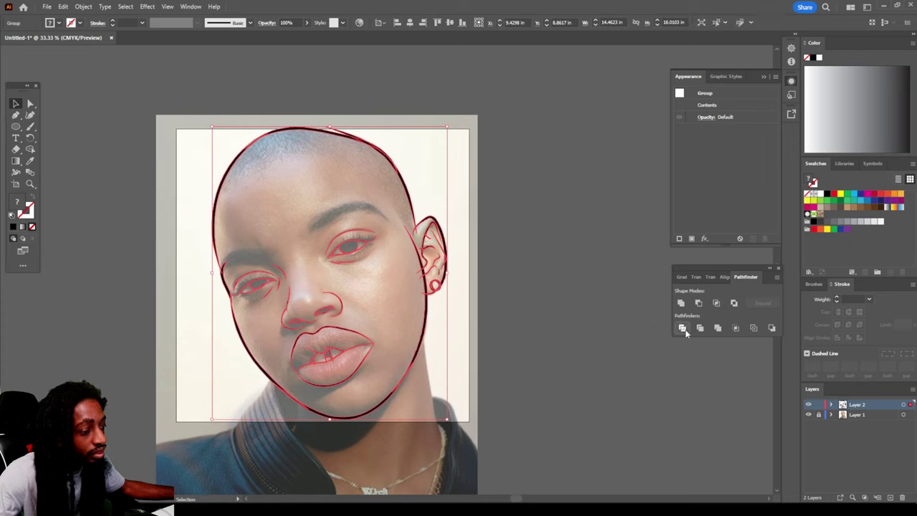
click(30, 104)
Delete the stray spikes by the teeth and below the lip curve
click(125, 272)
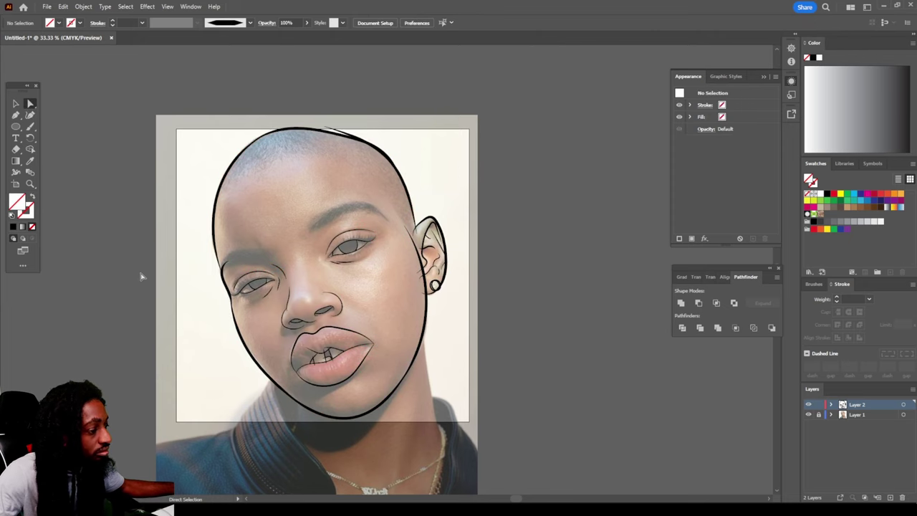
scroll(175, 286, up, 6)
scroll(175, 286, down, 3)
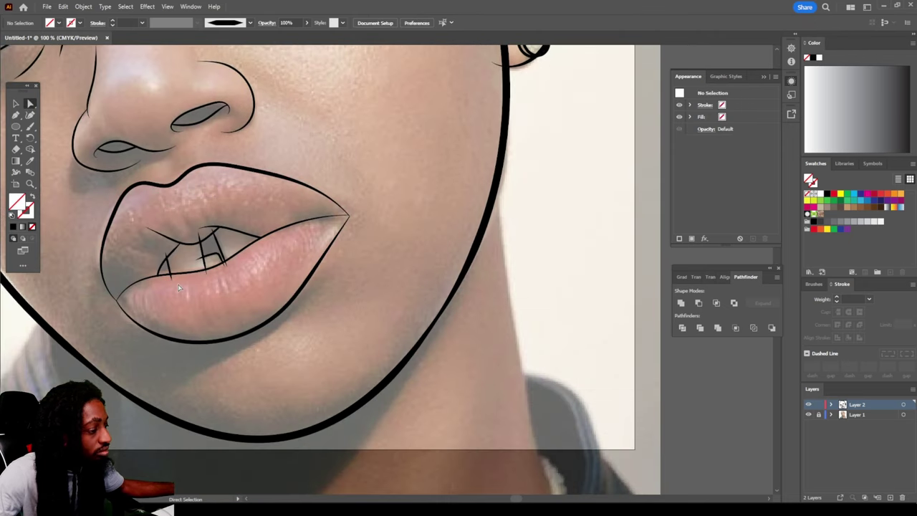
scroll(165, 302, up, 8)
scroll(161, 308, up, 2)
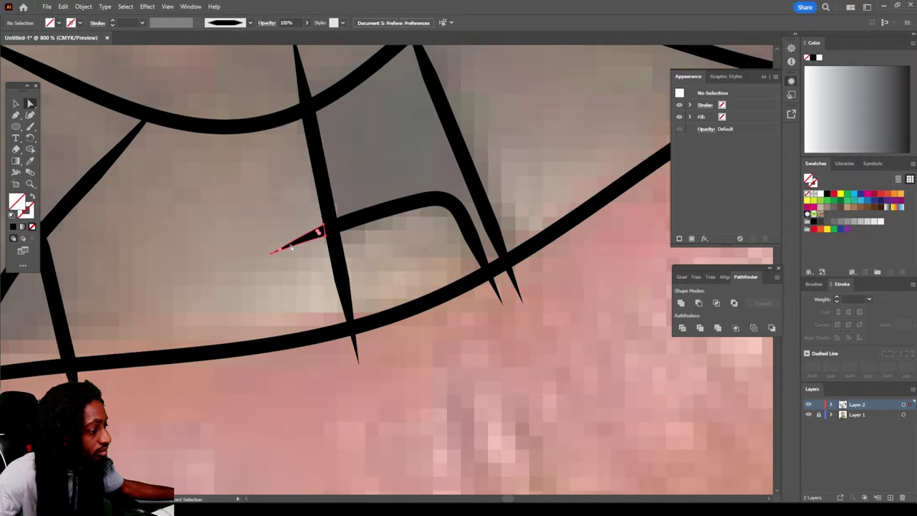
click(292, 248)
key(Delete)
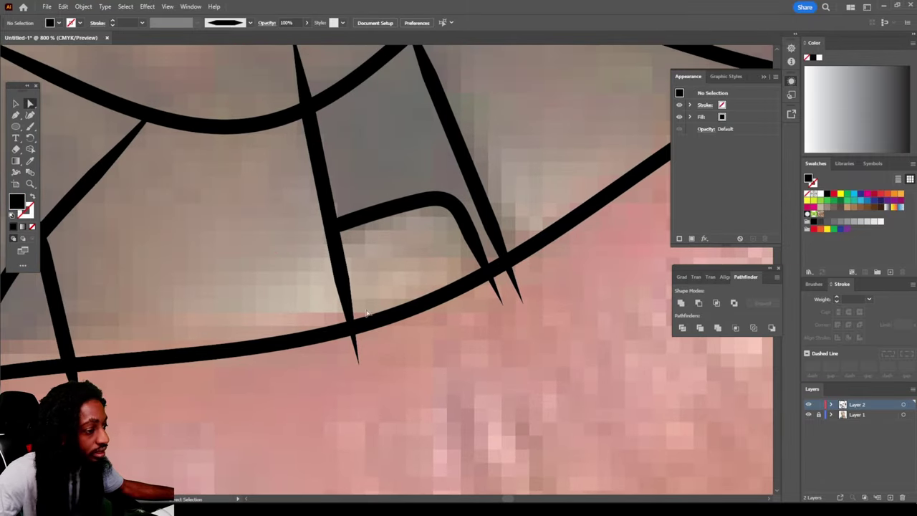
click(356, 356)
key(Delete)
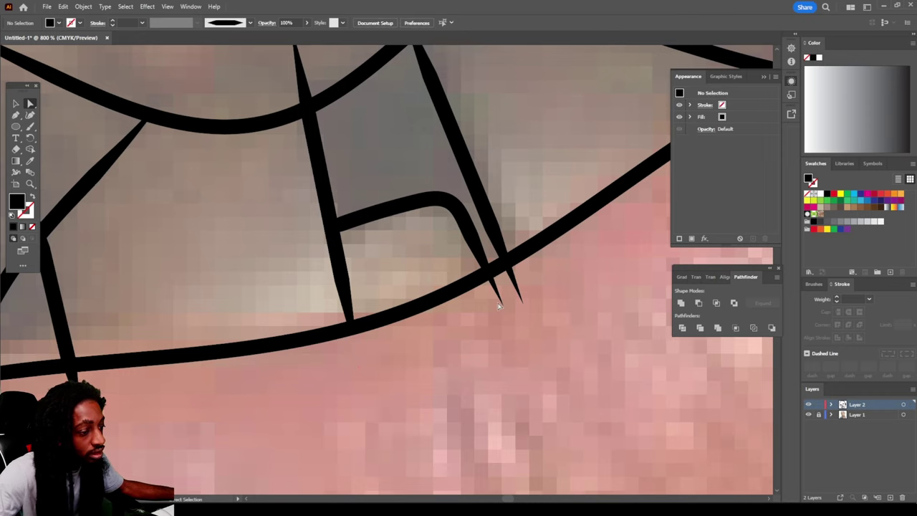
click(527, 301)
key(Delete)
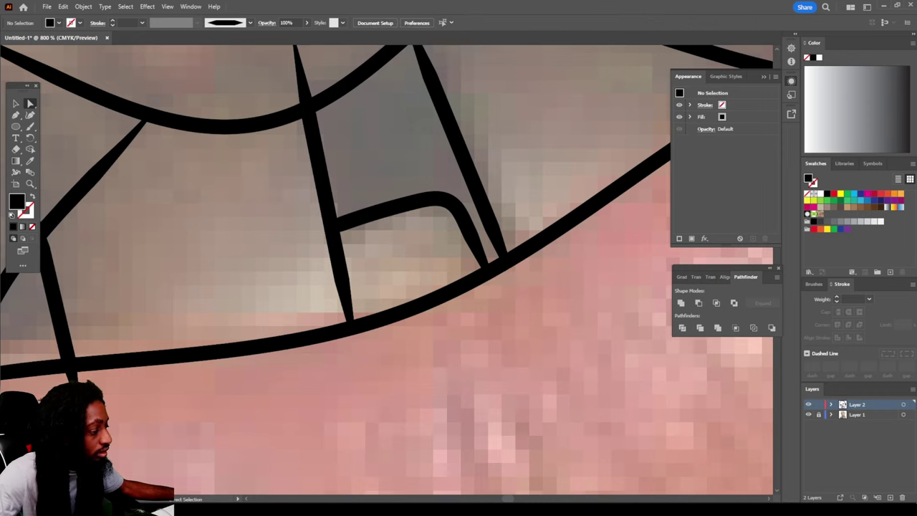
Delete the two upper stray spikes and the spike on the head outline
scroll(387, 269, up, 3)
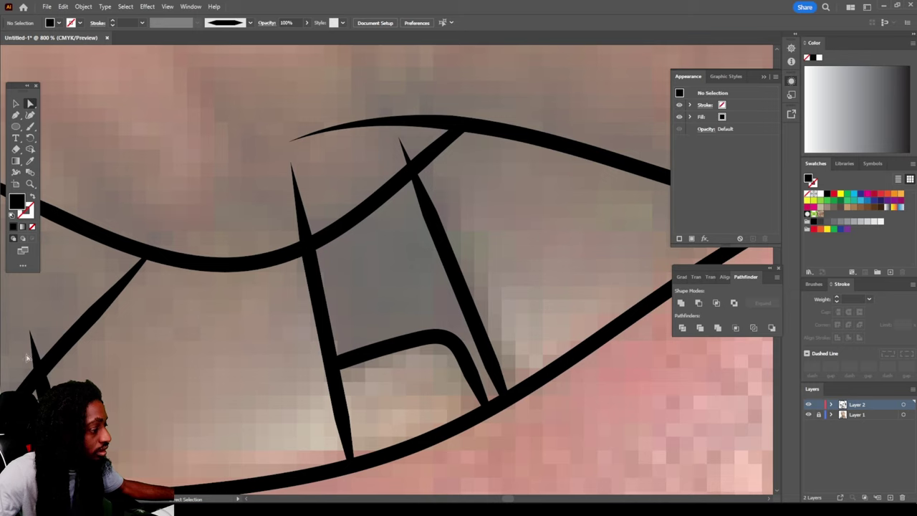
click(300, 206)
key(Delete)
click(406, 156)
key(Delete)
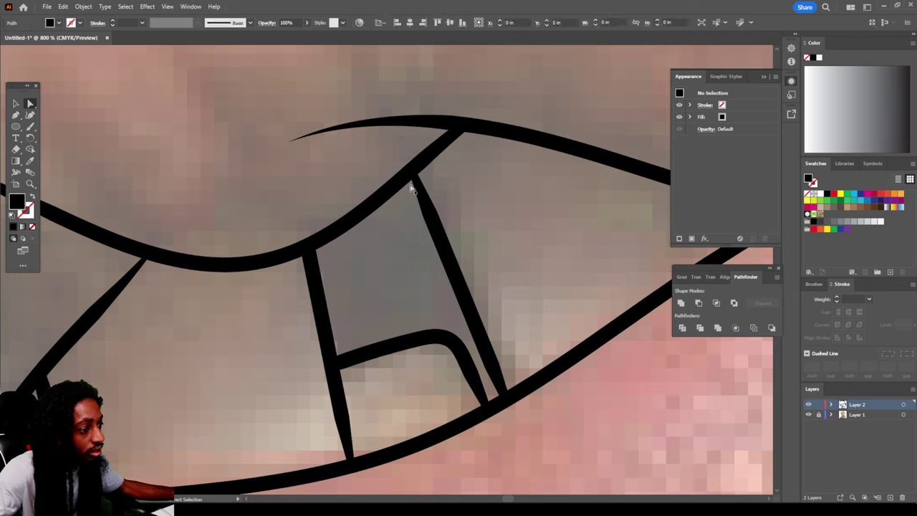
scroll(450, 321, down, 8)
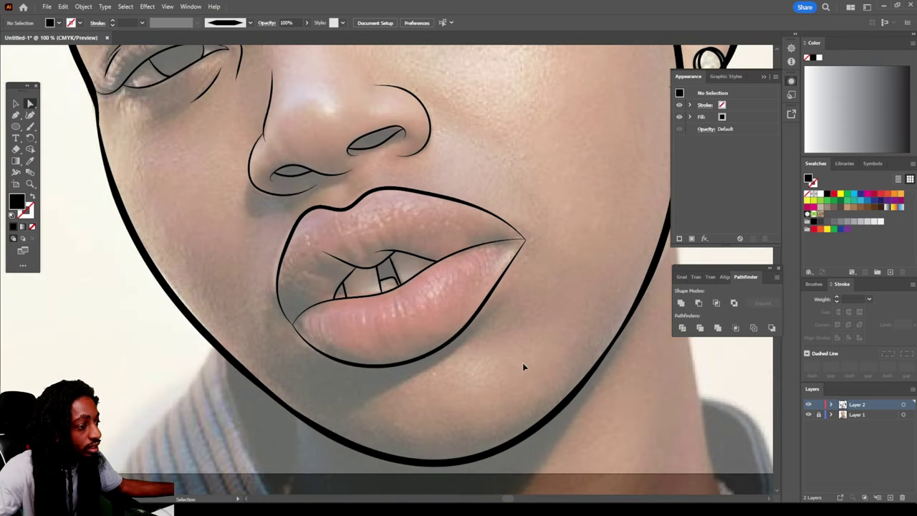
scroll(476, 344, up, 10)
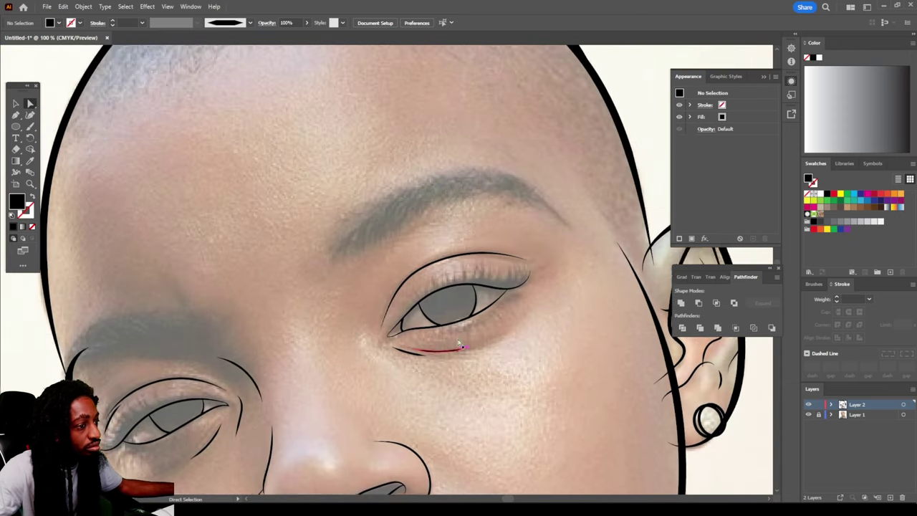
scroll(460, 344, up, 4)
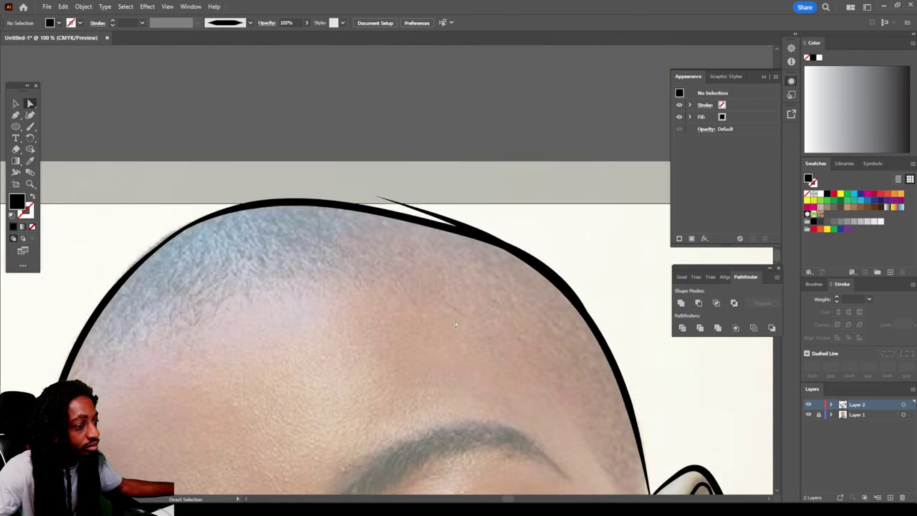
click(448, 222)
key(Delete)
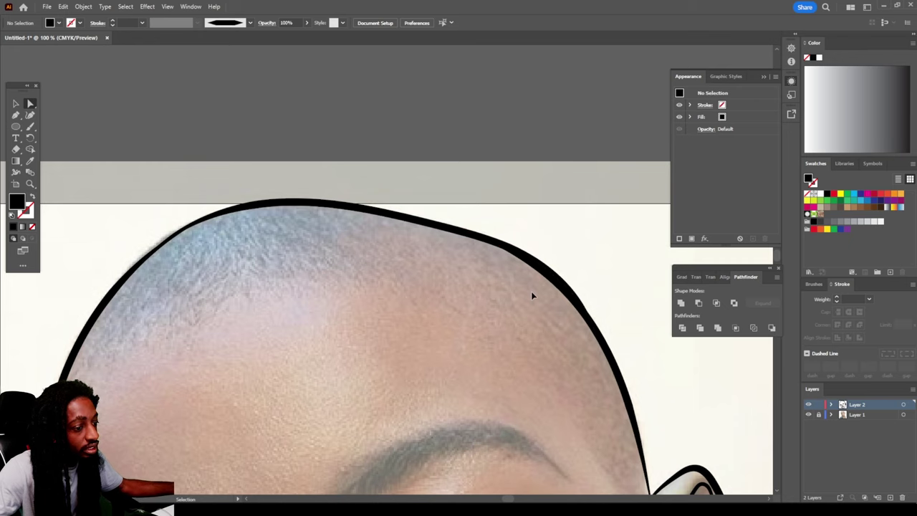
Inspect the earring ring path, then zoom back out to the whole face
scroll(531, 291, right, 3)
scroll(527, 300, up, 5)
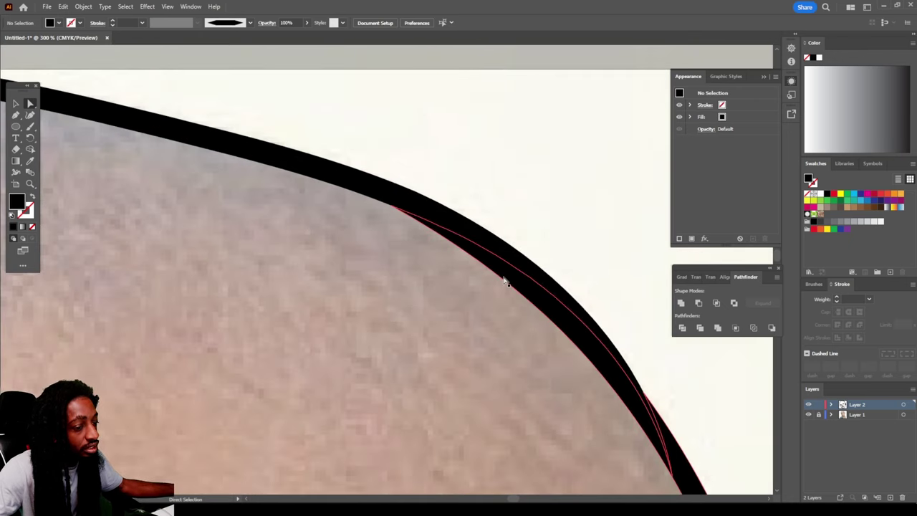
scroll(579, 364, down, 4)
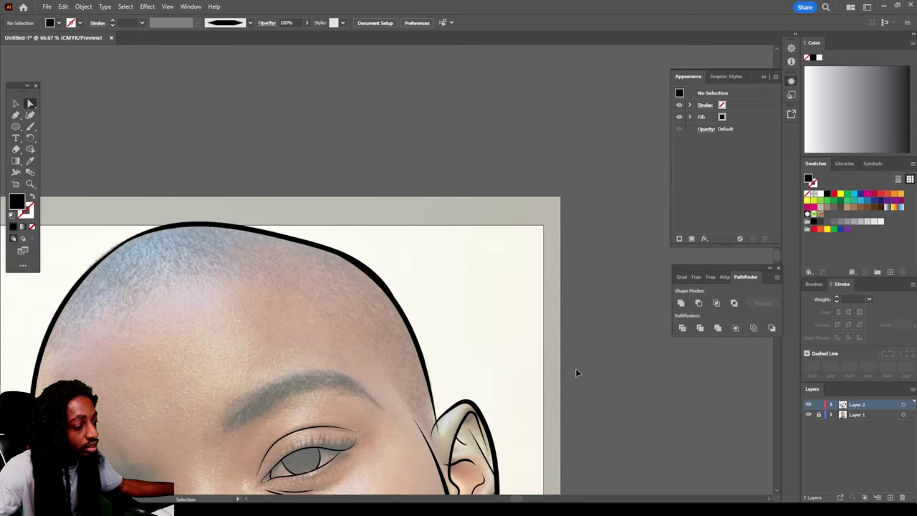
scroll(512, 360, down, 5)
scroll(514, 362, up, 4)
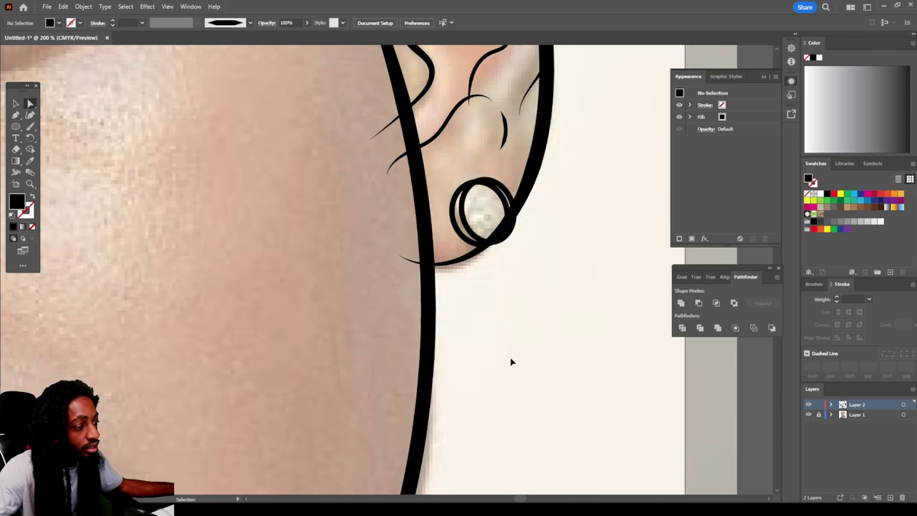
scroll(457, 334, up, 3)
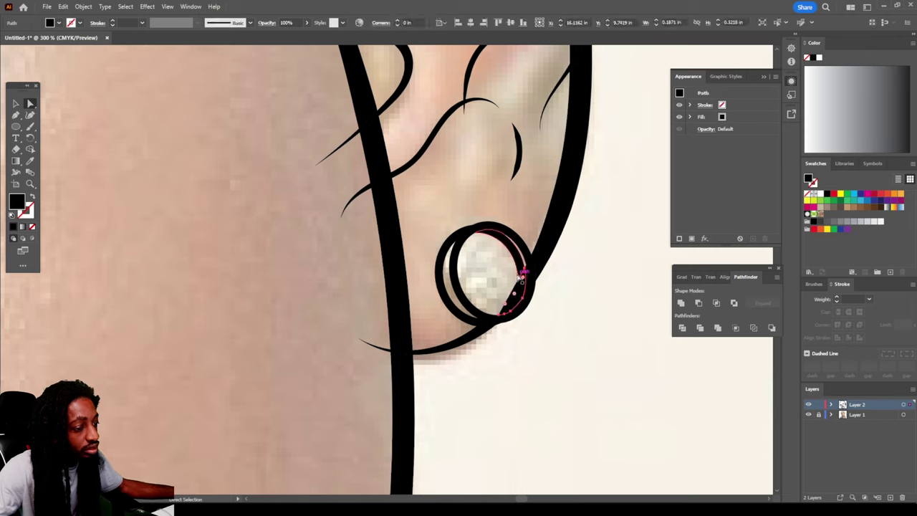
click(519, 267)
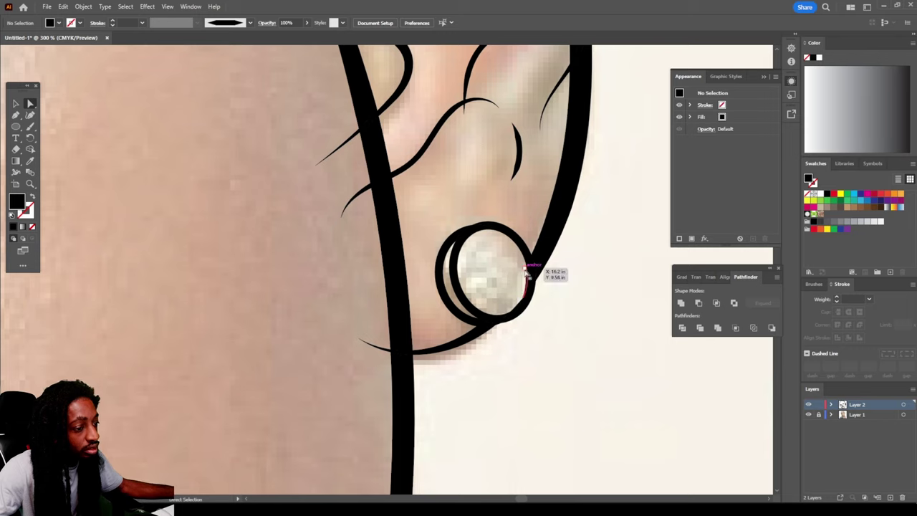
click(533, 266)
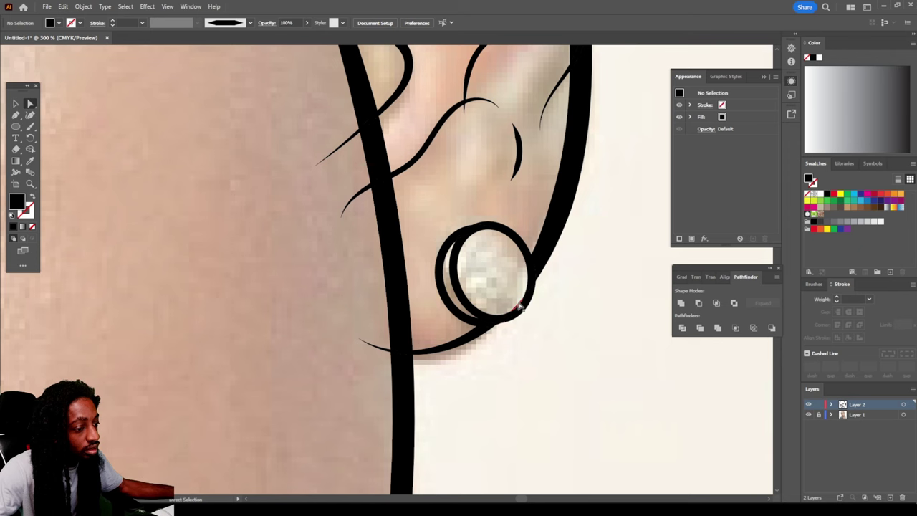
key(ctrl+1)
key(b)
scroll(483, 227, up, 4)
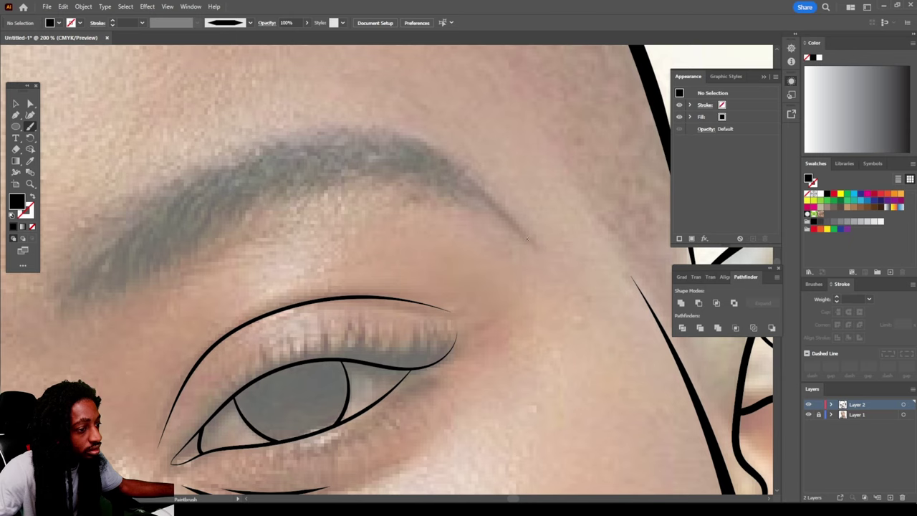
Try eyebrow strokes with the brush at 0.25 pt, undoing each attempt
drag(397, 182, 533, 243)
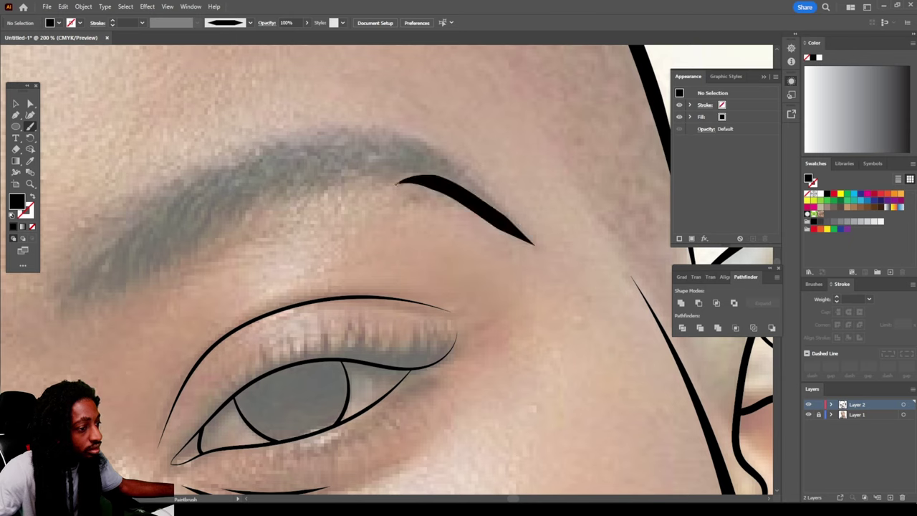
key(shift+x)
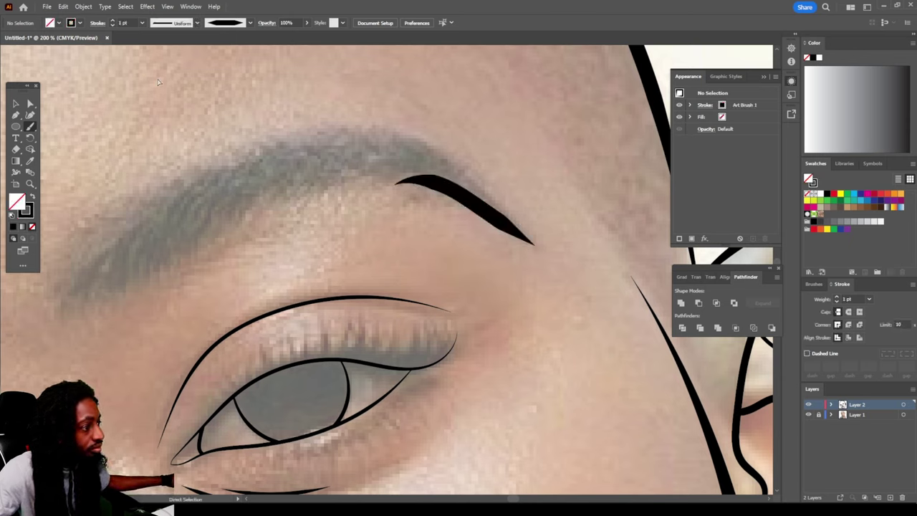
key(ctrl+z)
key(ctrl+z)
click(142, 22)
click(146, 48)
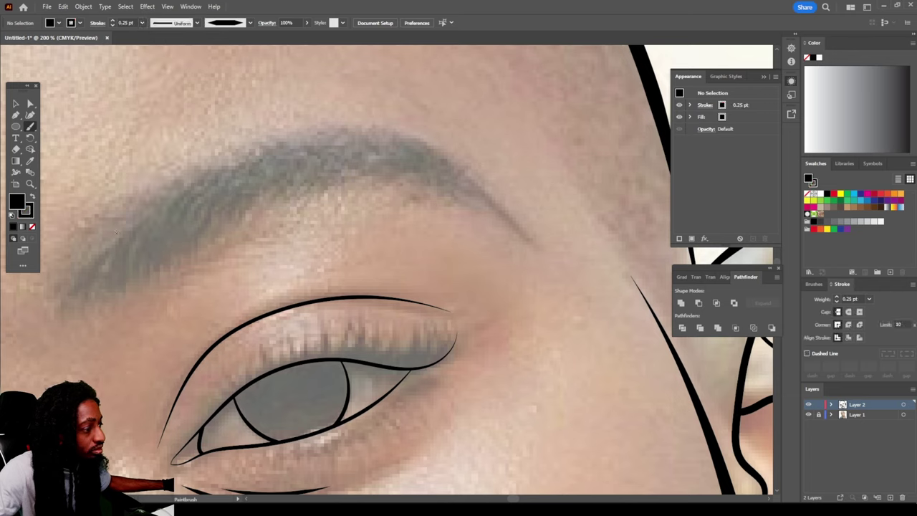
drag(179, 205, 120, 278)
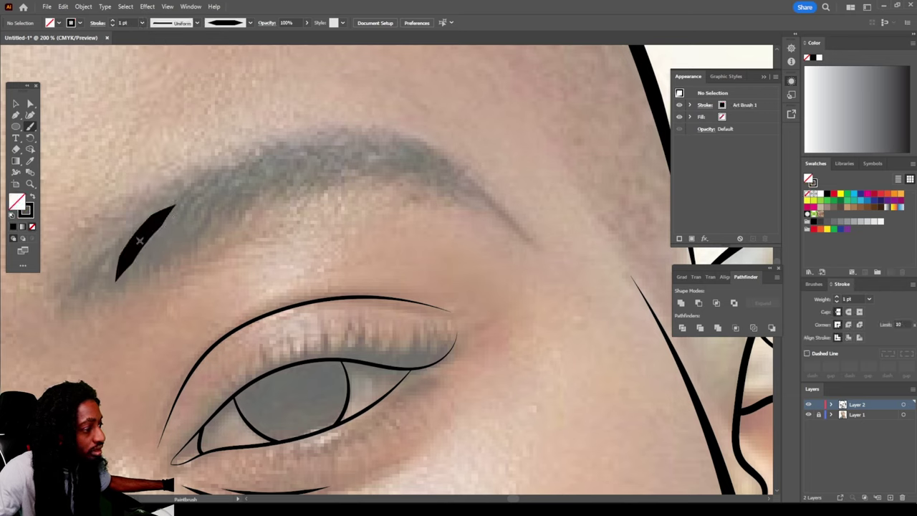
key(ctrl+z)
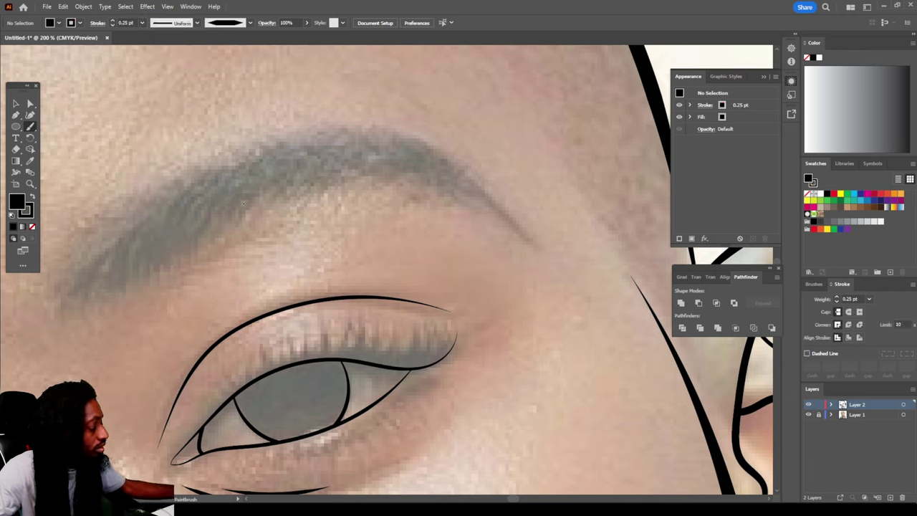
Zoom out, paint a test stroke above the page, and set it to 0.25 pt
key(ctrl+minus)
key(ctrl+minus)
key(ctrl+minus)
key(ctrl+minus)
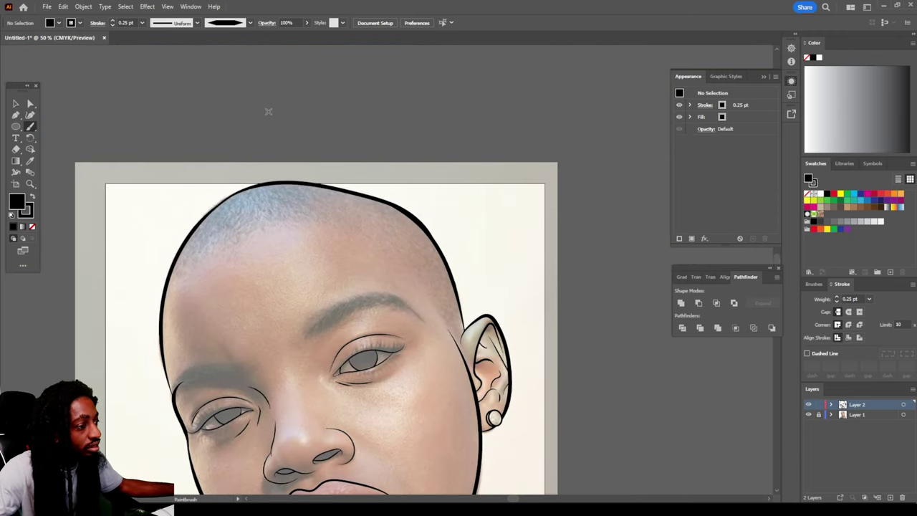
drag(255, 111, 327, 112)
click(141, 23)
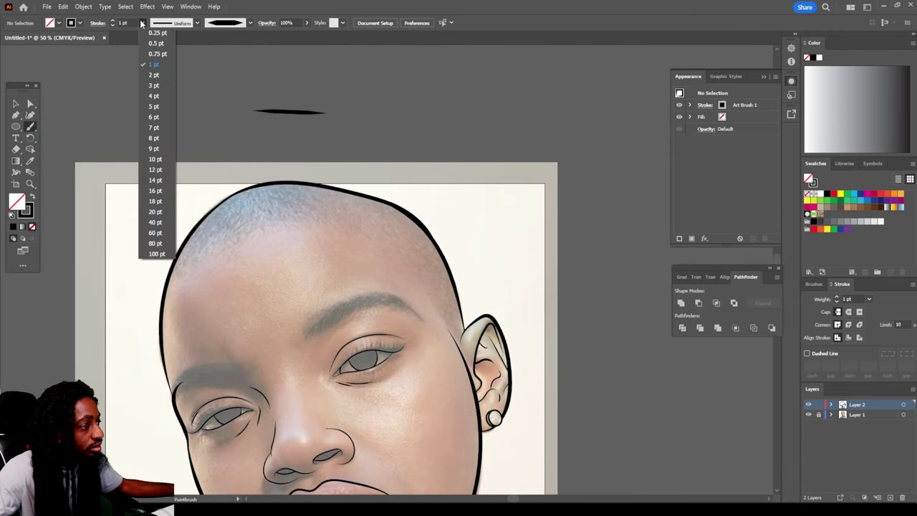
click(155, 33)
scroll(250, 89, down, 1)
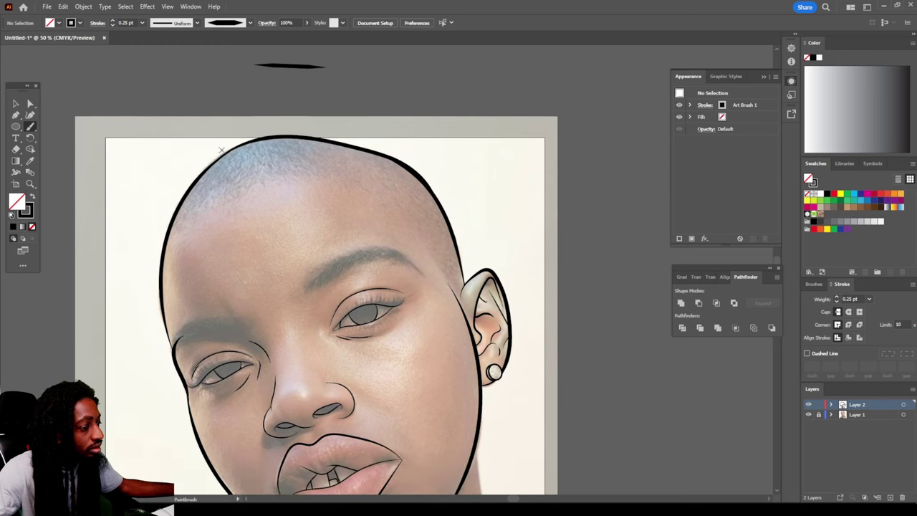
scroll(134, 199, up, 5)
Paint 0.25 pt tapered hair strokes over the eyebrow's inner left end
scroll(134, 199, up, 2)
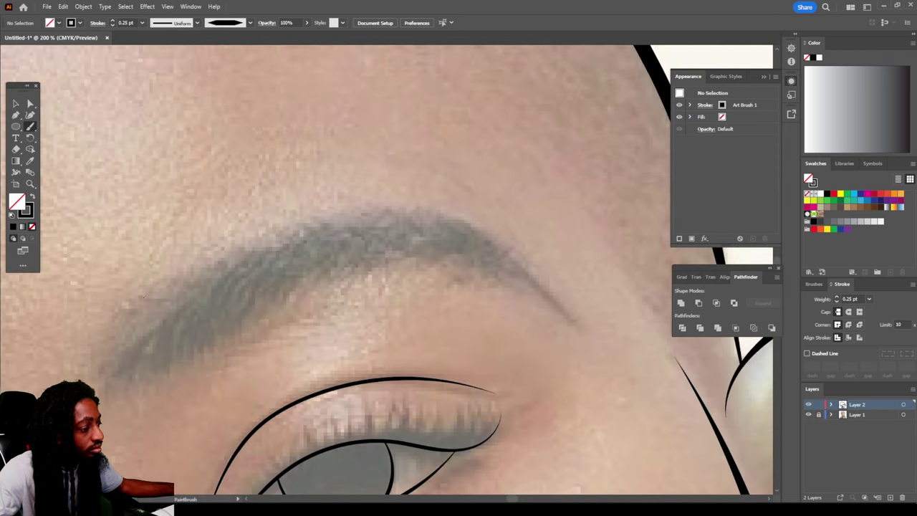
mouse_move(142, 374)
mouse_down()
mouse_move(190, 300)
mouse_move(222, 283)
mouse_up()
drag(187, 346, 252, 268)
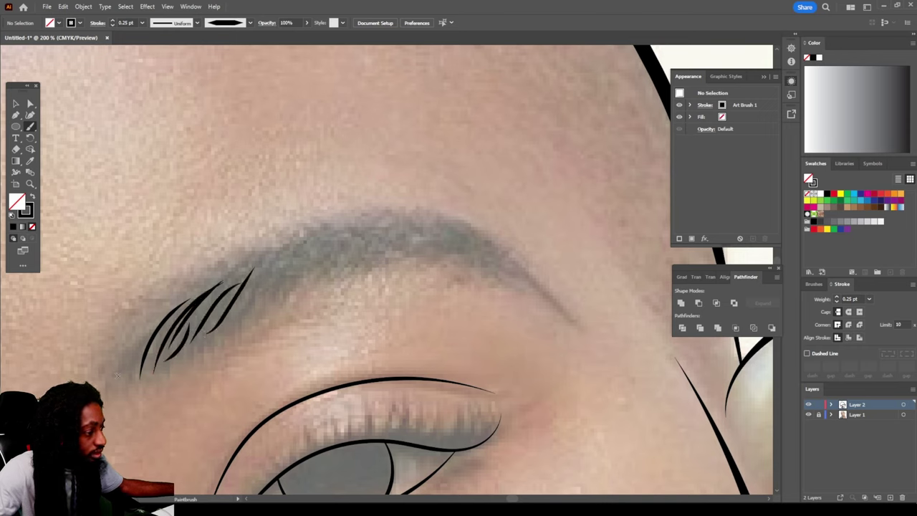
drag(127, 367, 203, 285)
drag(140, 350, 215, 283)
drag(187, 335, 239, 277)
drag(234, 315, 280, 269)
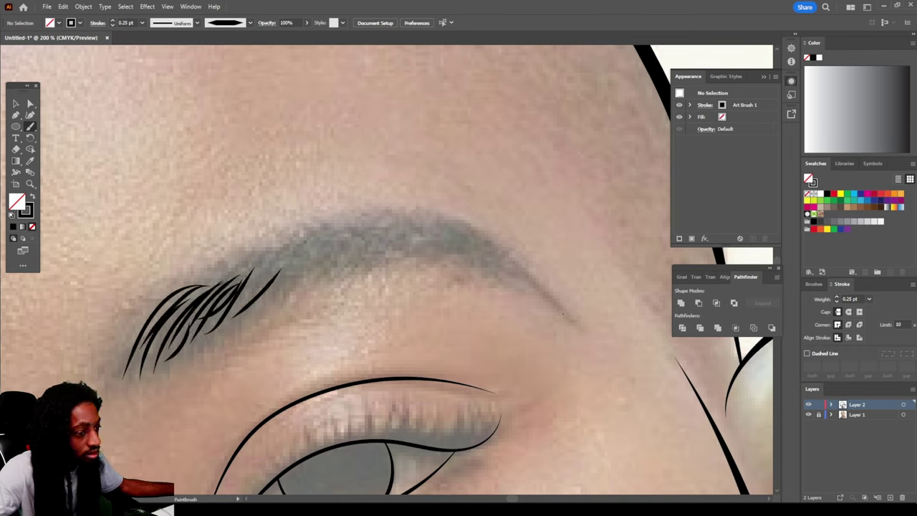
Add hair strokes along the eyebrow's right half and across its middle
drag(486, 266, 568, 317)
mouse_move(454, 258)
mouse_down()
mouse_move(523, 274)
mouse_move(490, 260)
mouse_up()
drag(412, 254, 477, 238)
drag(374, 235, 458, 223)
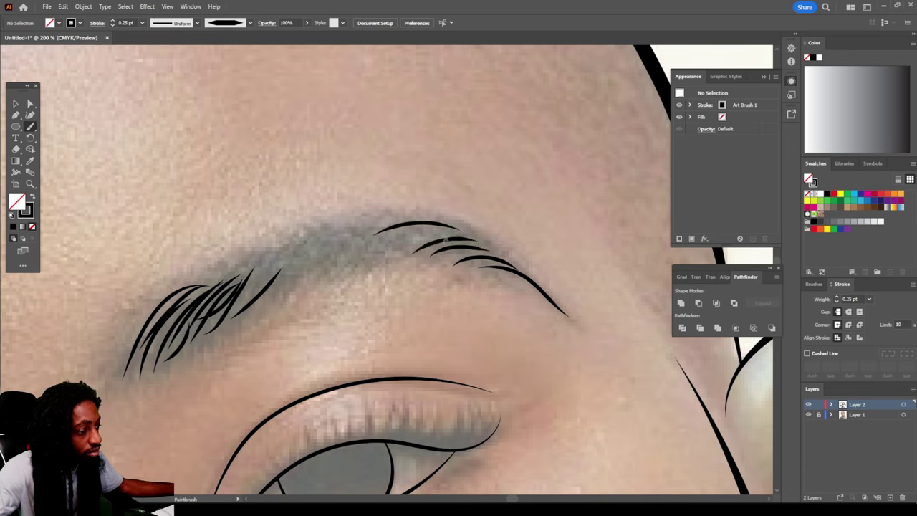
drag(365, 269, 435, 241)
drag(361, 265, 442, 232)
mouse_move(324, 272)
mouse_down()
mouse_move(429, 230)
mouse_move(404, 245)
mouse_up()
drag(272, 300, 364, 231)
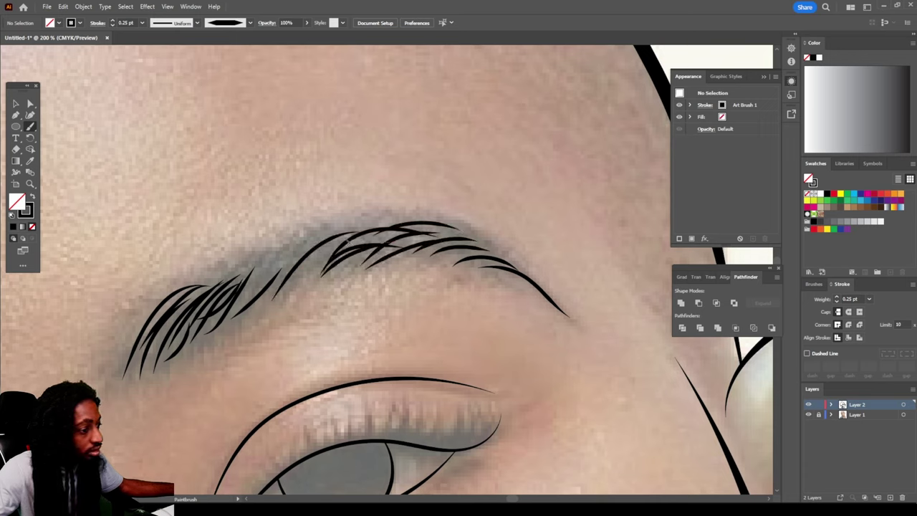
mouse_move(301, 278)
mouse_down()
mouse_move(394, 239)
mouse_move(497, 250)
mouse_up()
Add hairs along the eyebrow's top edge and thicken its left half
drag(315, 244, 437, 223)
drag(271, 277, 334, 228)
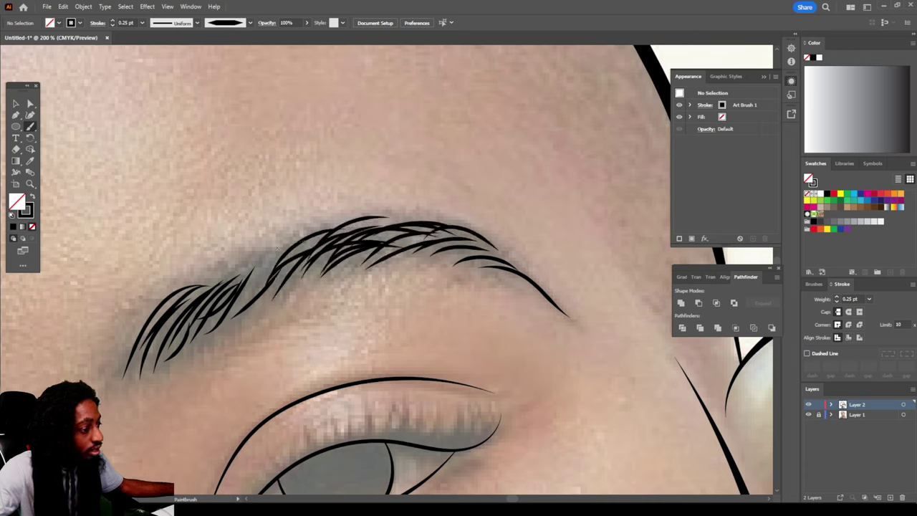
drag(215, 285, 305, 241)
drag(188, 306, 244, 259)
drag(153, 325, 205, 278)
drag(128, 361, 156, 301)
mouse_move(116, 365)
mouse_down()
mouse_move(132, 324)
mouse_move(123, 322)
mouse_up()
drag(247, 283, 296, 242)
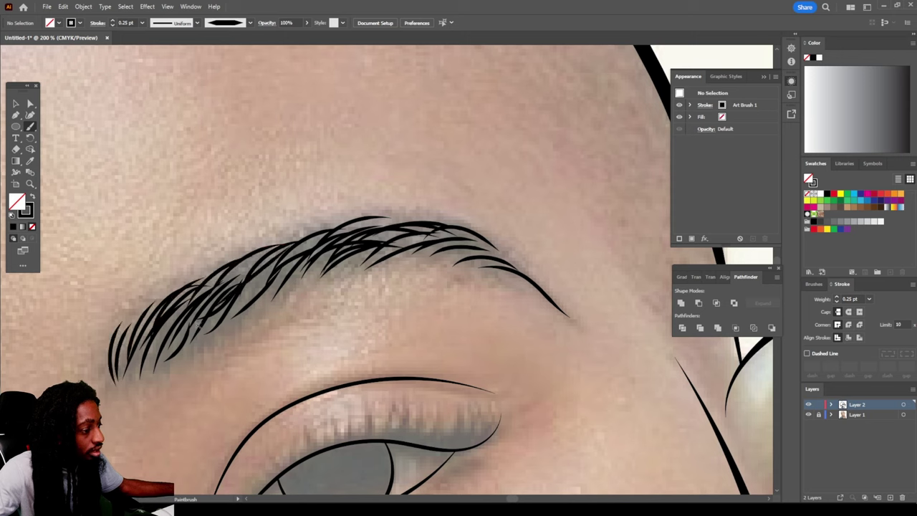
drag(198, 334, 273, 265)
drag(232, 312, 275, 265)
Duplicate the left-half hair strokes as a slightly offset copy to thicken the brow
key(v)
click(270, 306)
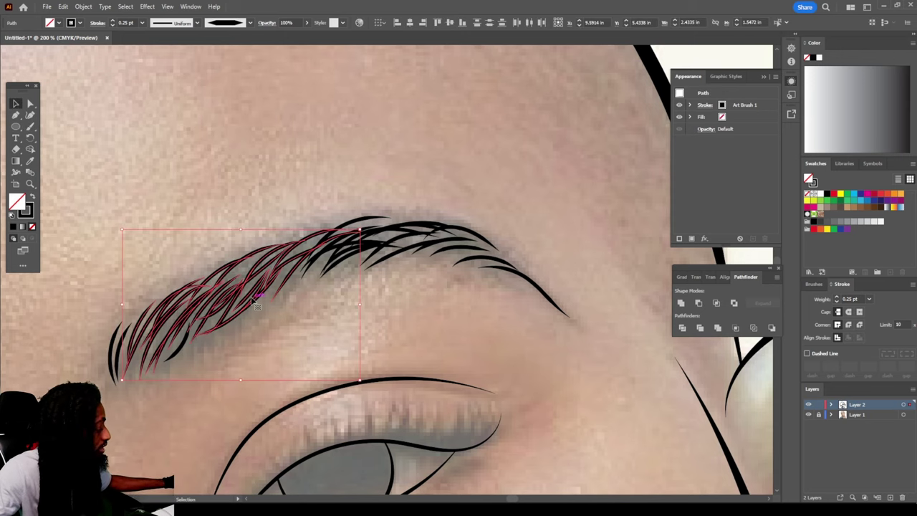
drag(229, 295, 252, 287)
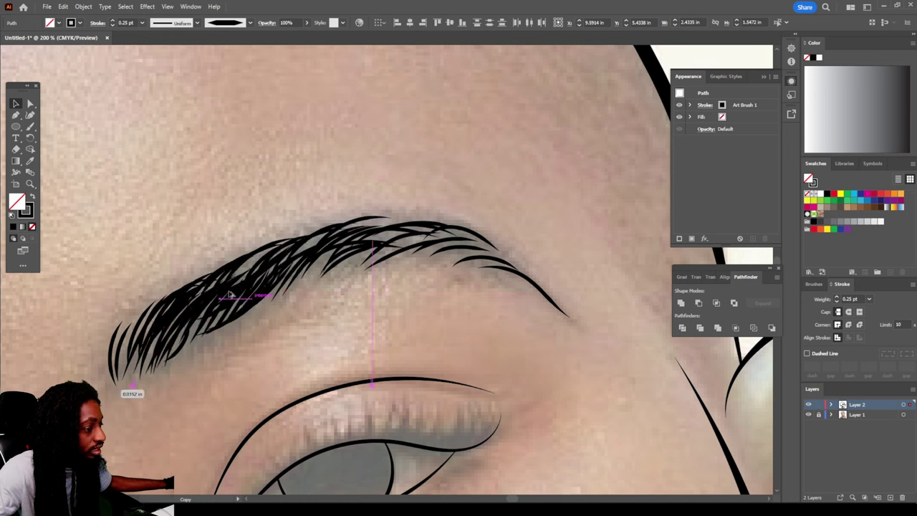
click(411, 355)
Paint denser hair strokes across the eyebrow's upper right at 300% zoom
key(ctrl+minus)
key(ctrl+plus)
key(ctrl+plus)
key(b)
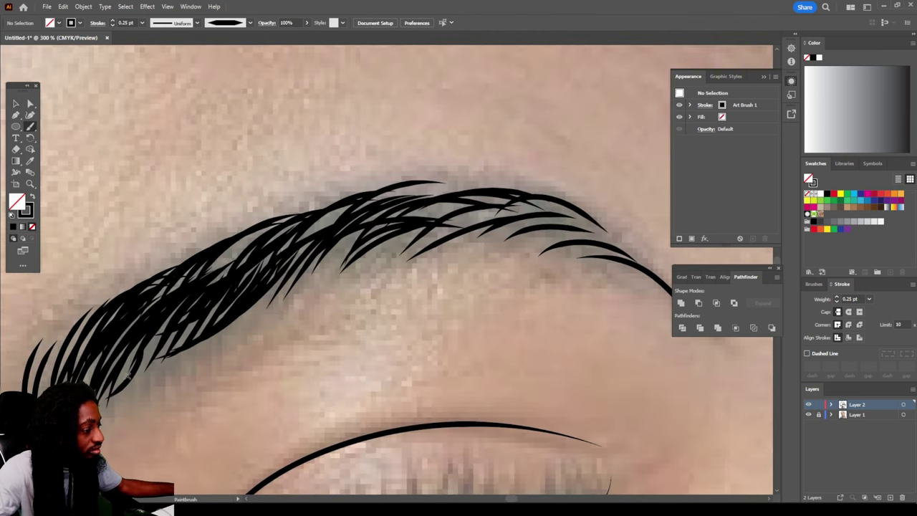
drag(187, 287, 249, 245)
drag(217, 272, 271, 227)
drag(378, 246, 431, 225)
drag(304, 274, 358, 230)
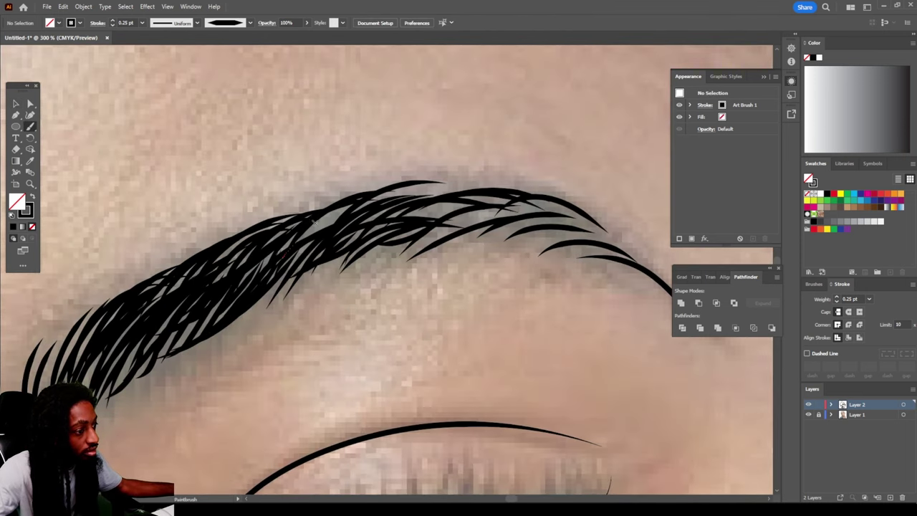
drag(295, 244, 344, 211)
drag(227, 264, 246, 246)
drag(476, 236, 608, 244)
drag(444, 223, 578, 203)
drag(423, 233, 517, 211)
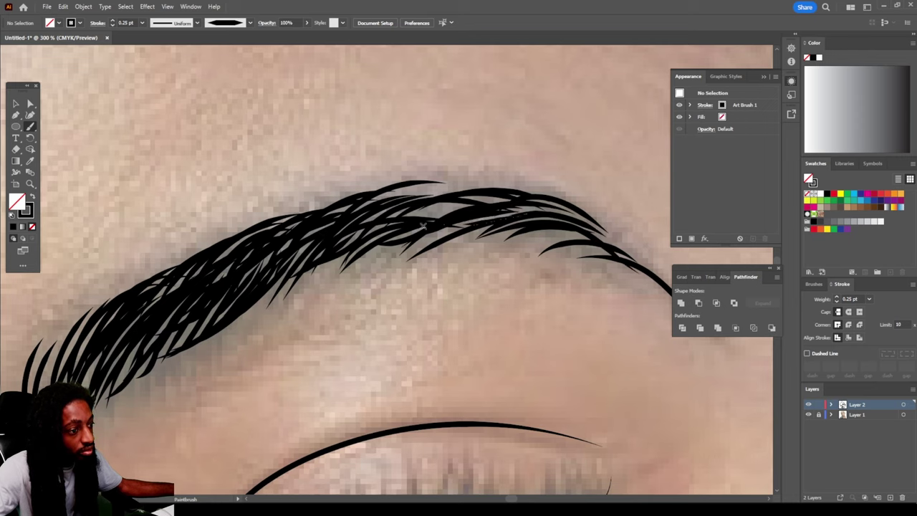
drag(407, 213, 509, 203)
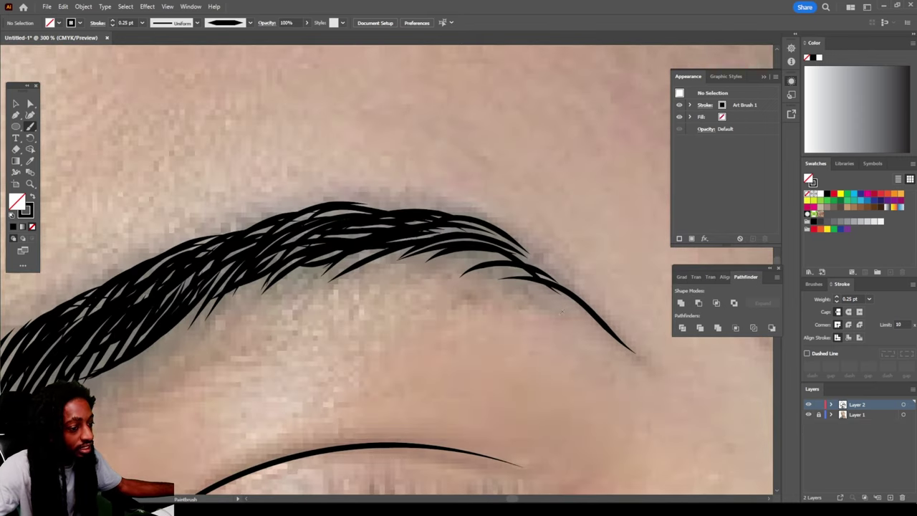
Add more hairs to the eyebrow tail and along its lower and top edges
drag(519, 294, 592, 317)
drag(442, 263, 532, 275)
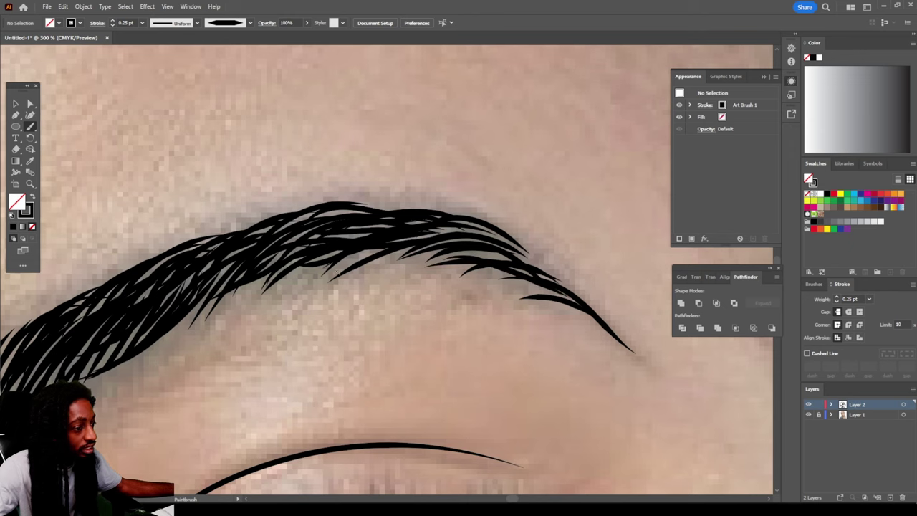
mouse_move(163, 335)
mouse_down()
mouse_move(231, 278)
mouse_move(322, 259)
mouse_move(444, 252)
mouse_move(570, 283)
mouse_up()
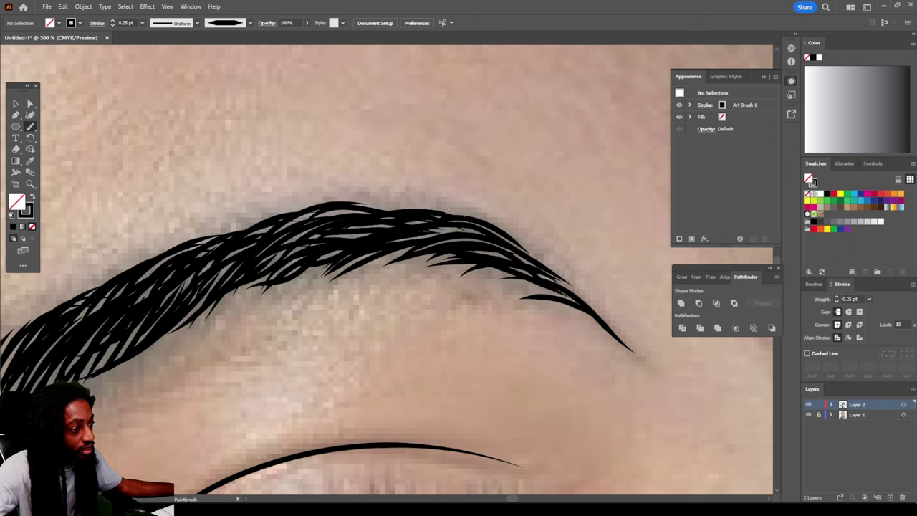
drag(464, 207, 335, 222)
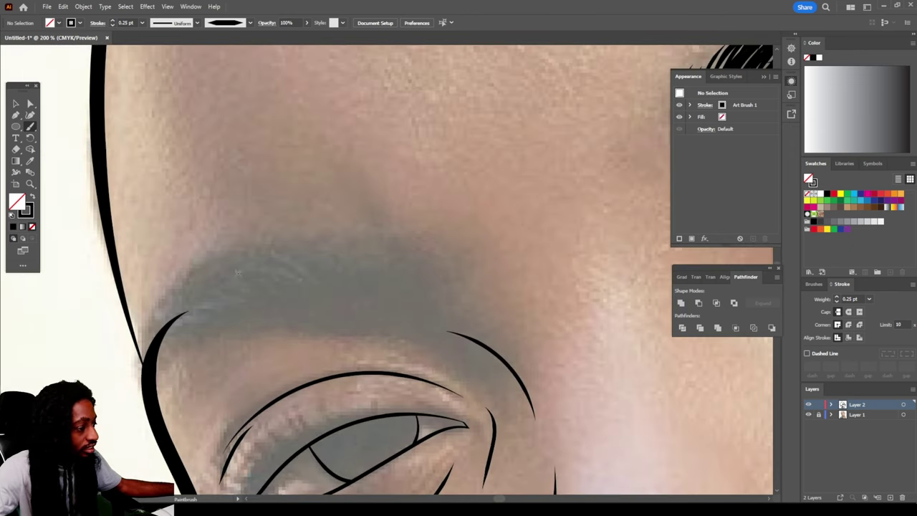
Start tapered hair strokes on the other eyebrow's left end, top and underside
drag(158, 319, 248, 301)
mouse_move(448, 305)
mouse_down()
mouse_move(418, 262)
mouse_move(241, 260)
mouse_up()
drag(300, 262, 223, 254)
drag(162, 311, 270, 265)
drag(183, 281, 319, 255)
mouse_move(247, 264)
mouse_down()
mouse_move(367, 248)
mouse_move(444, 302)
mouse_move(379, 273)
mouse_up()
drag(413, 302, 360, 284)
mouse_move(387, 294)
mouse_down()
mouse_move(312, 277)
mouse_move(263, 281)
mouse_up()
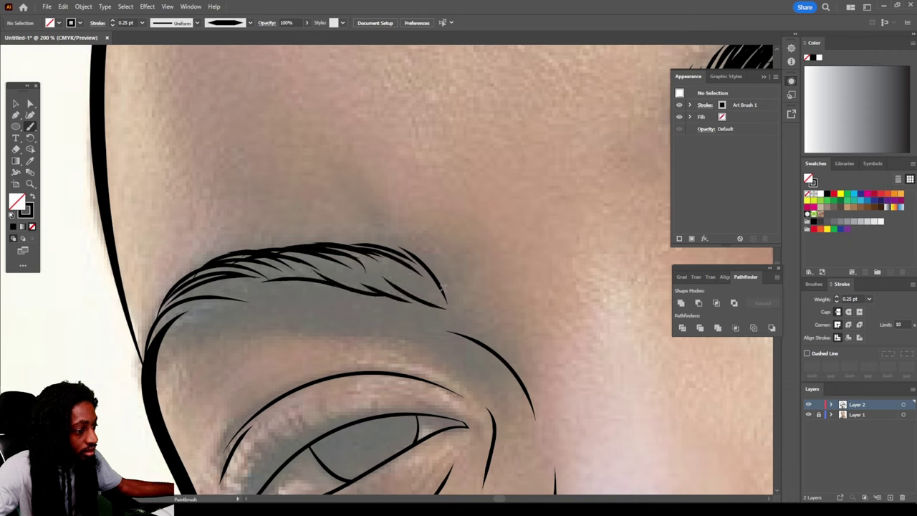
Fill the second eyebrow's middle, curved left end and top out to its tip
drag(435, 299, 372, 268)
drag(423, 294, 338, 271)
drag(276, 294, 165, 329)
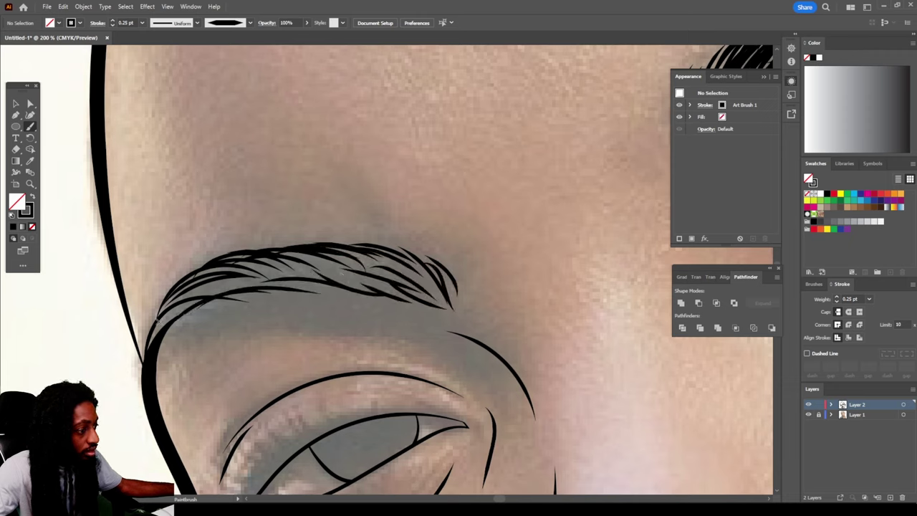
drag(301, 281, 156, 334)
drag(211, 286, 156, 334)
drag(323, 281, 231, 266)
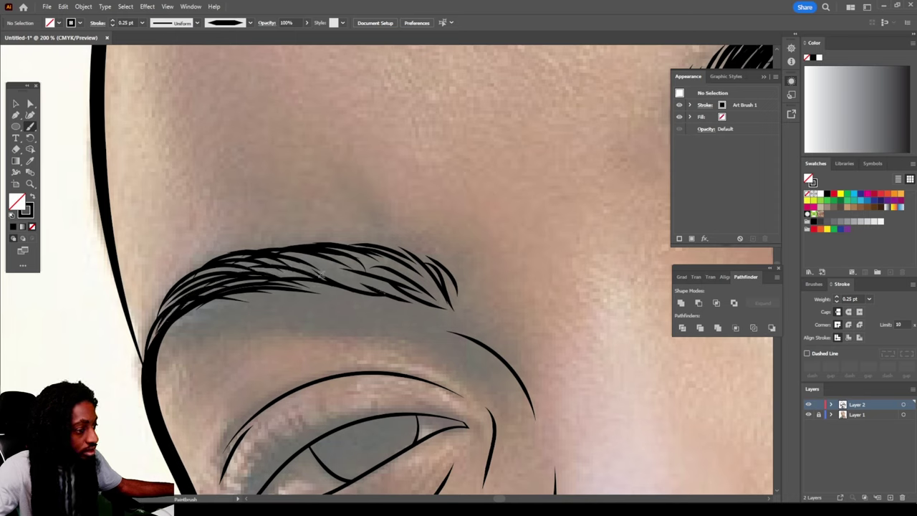
drag(381, 288, 308, 266)
drag(445, 308, 358, 258)
mouse_move(422, 289)
mouse_down()
mouse_move(331, 256)
mouse_move(347, 258)
mouse_move(291, 252)
mouse_up()
drag(419, 298, 363, 269)
mouse_move(406, 290)
mouse_down()
mouse_move(326, 261)
mouse_move(218, 261)
mouse_up()
drag(281, 260, 241, 267)
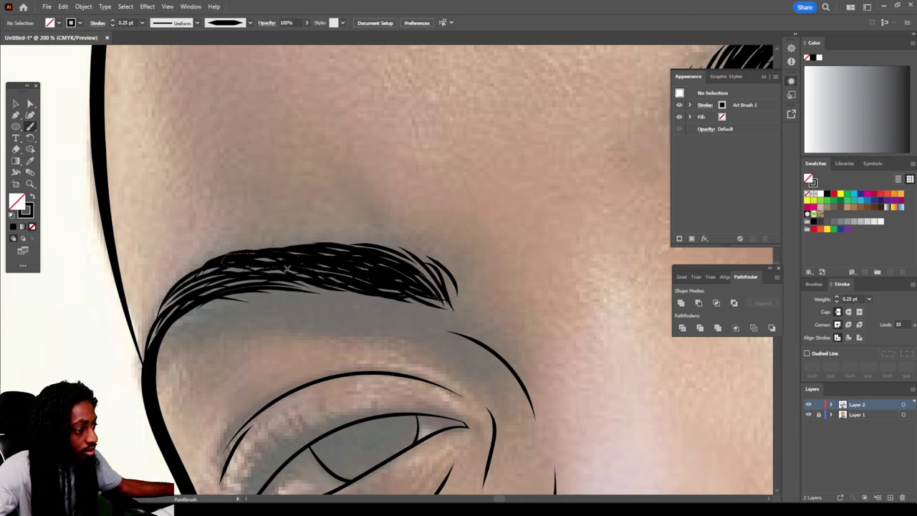
Zoom in on the eye and paint lashes at its outer corner
key(ctrl+minus)
key(ctrl+minus)
key(ctrl+minus)
key(ctrl+minus)
key(ctrl+minus)
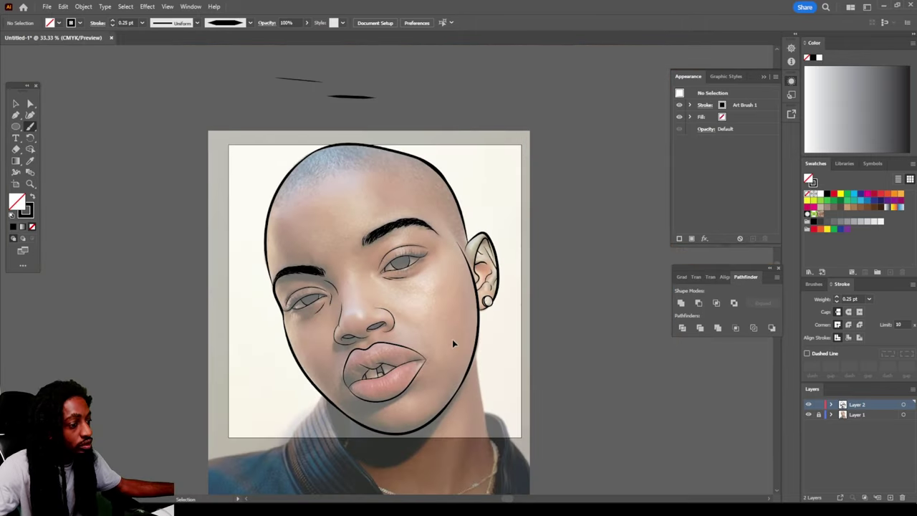
key(ctrl+plus)
key(ctrl+plus)
key(ctrl+plus)
key(ctrl+plus)
key(ctrl+plus)
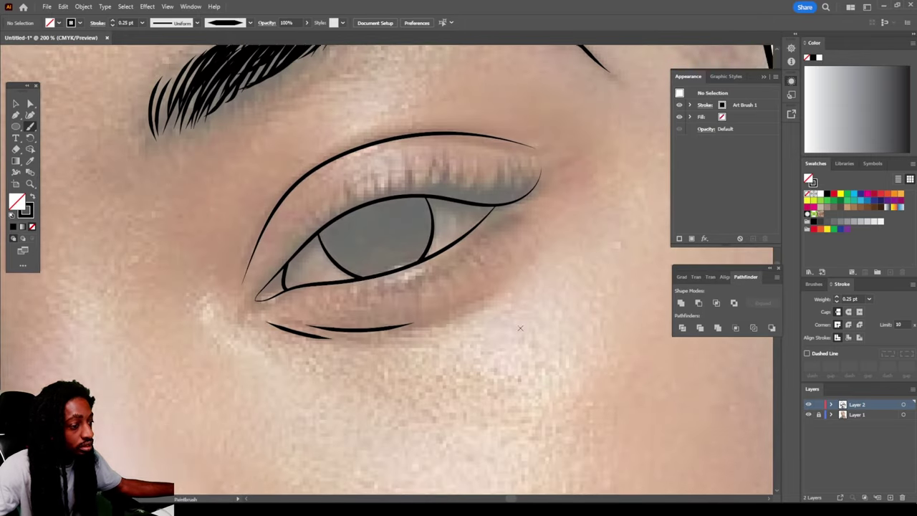
key(ctrl+plus)
drag(472, 255, 519, 211)
key(ctrl+plus)
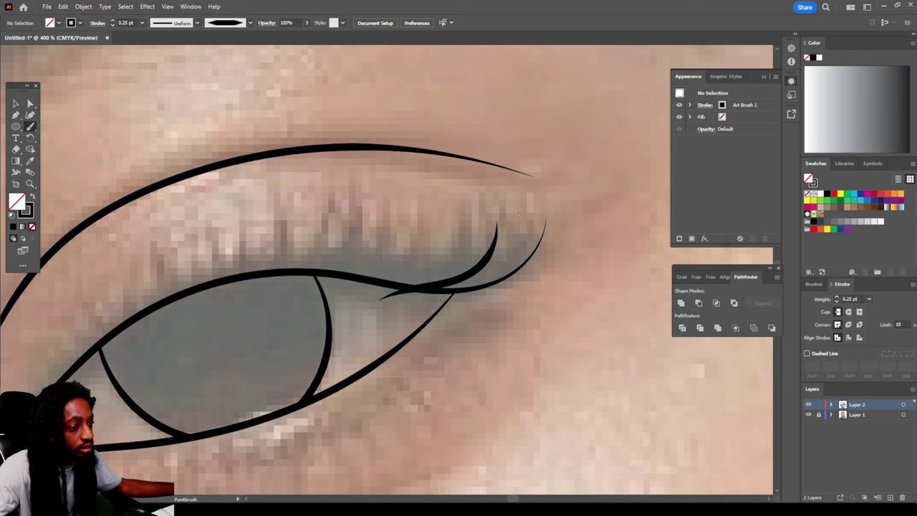
mouse_move(420, 298)
mouse_down()
mouse_move(527, 204)
mouse_move(550, 201)
mouse_up()
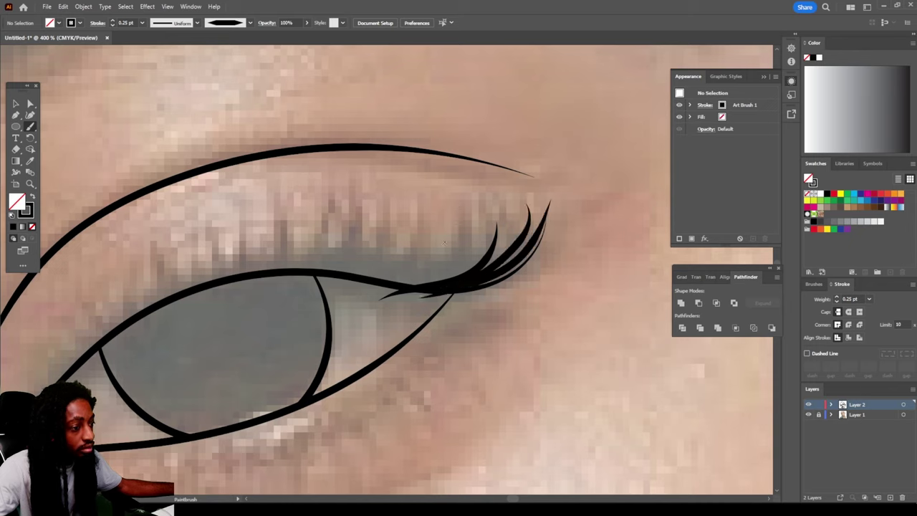
Add tapered lashes along the upper lid from the outer part toward the inner corner
drag(379, 288, 479, 193)
drag(414, 285, 492, 222)
mouse_move(359, 289)
mouse_down()
mouse_move(425, 191)
mouse_move(381, 194)
mouse_up()
drag(320, 281, 358, 186)
drag(255, 286, 290, 217)
drag(250, 282, 215, 228)
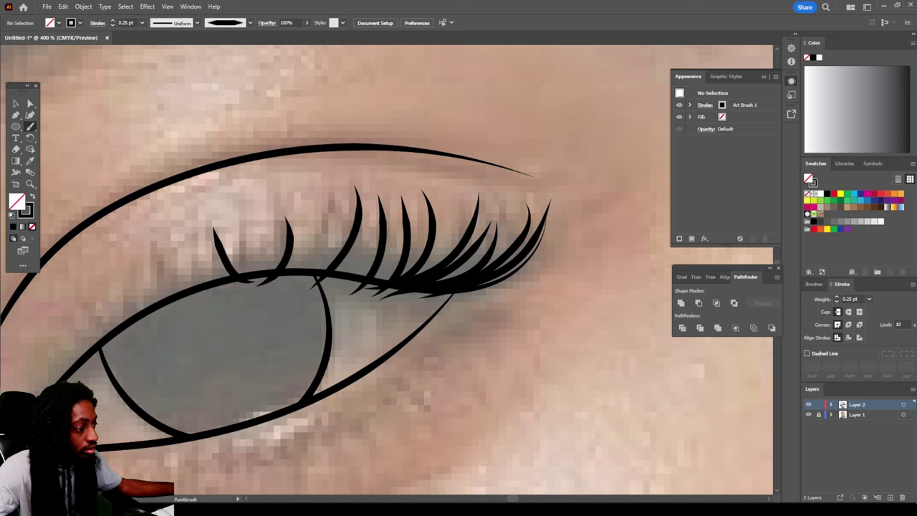
drag(264, 284, 149, 250)
mouse_move(204, 299)
mouse_down()
mouse_move(105, 279)
mouse_move(98, 301)
mouse_up()
drag(159, 331, 44, 316)
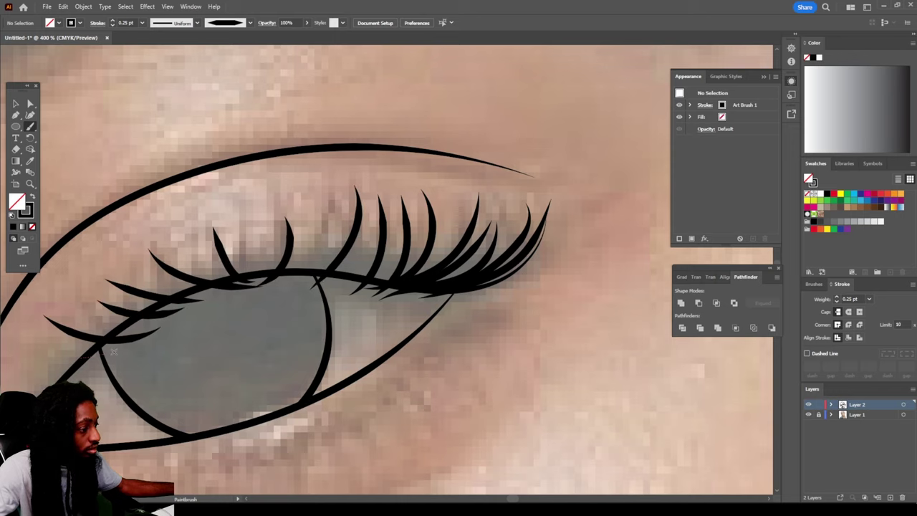
drag(320, 208, 273, 287)
mouse_move(331, 285)
mouse_down()
mouse_move(374, 214)
mouse_move(496, 220)
mouse_up()
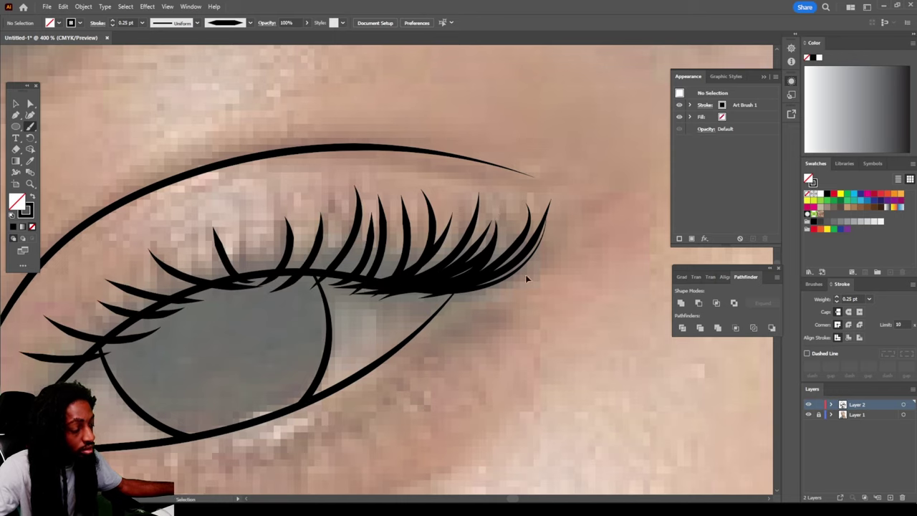
Fill remaining gaps with more lashes rising from the lid, then zoom out to review
key(ctrl+minus)
key(ctrl+plus)
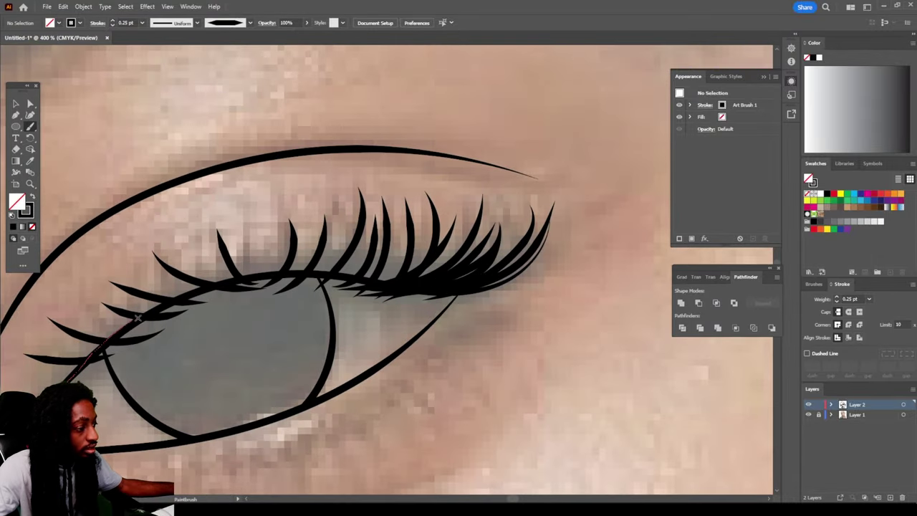
drag(137, 317, 139, 316)
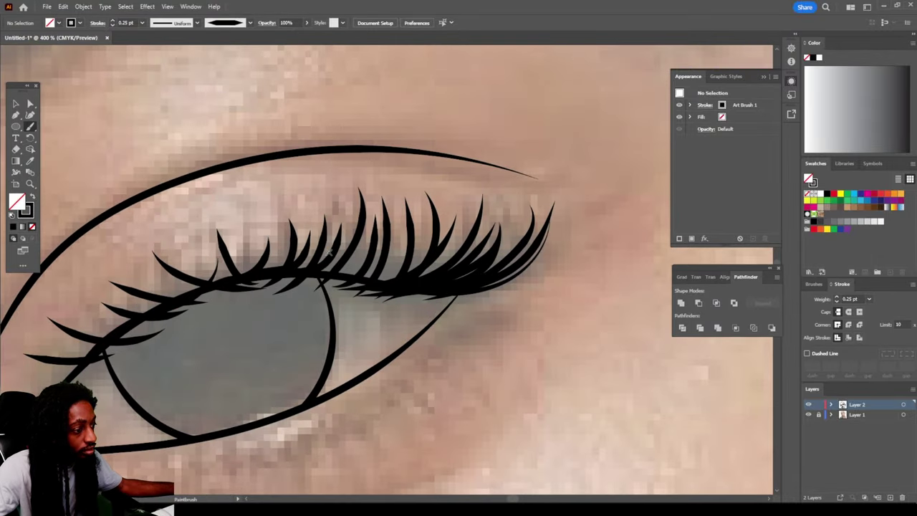
mouse_move(341, 275)
mouse_down()
mouse_move(365, 239)
mouse_move(389, 228)
mouse_up()
drag(379, 277, 422, 224)
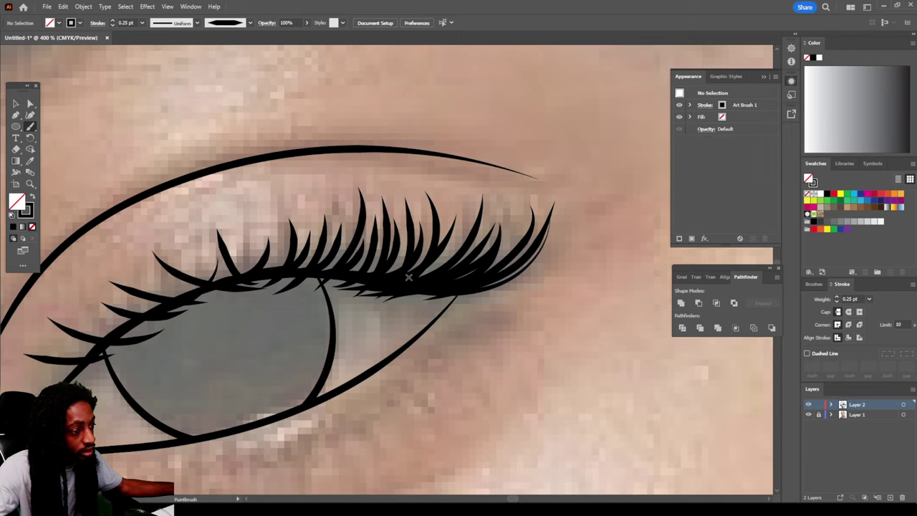
drag(409, 280, 458, 231)
key(ctrl+minus)
key(ctrl+minus)
key(ctrl+minus)
Hide Layer 1's photo to check the line art, then show it again
click(808, 414)
key(ctrl+minus)
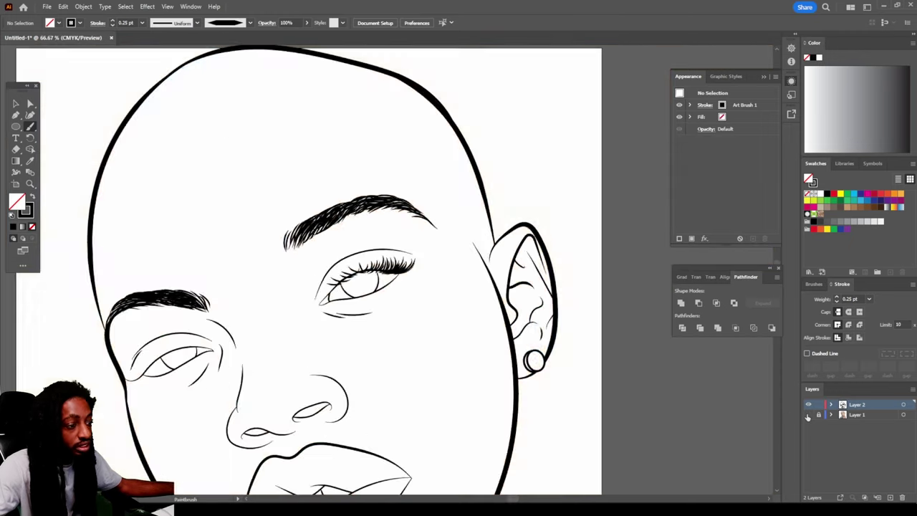
key(ctrl+plus)
key(ctrl+plus)
key(ctrl+plus)
key(ctrl+plus)
click(808, 415)
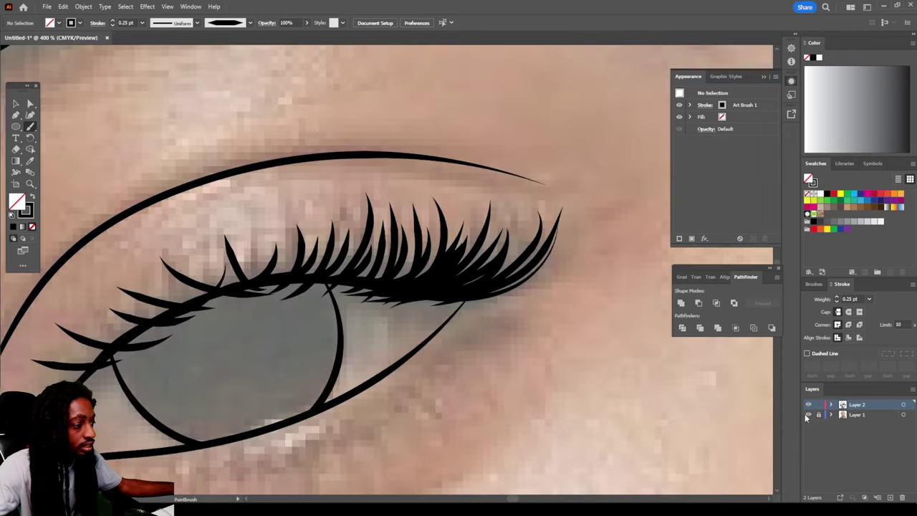
Select all eye strokes, apply Expand Appearance, then Pathfinder Divide and deselect
click(18, 105)
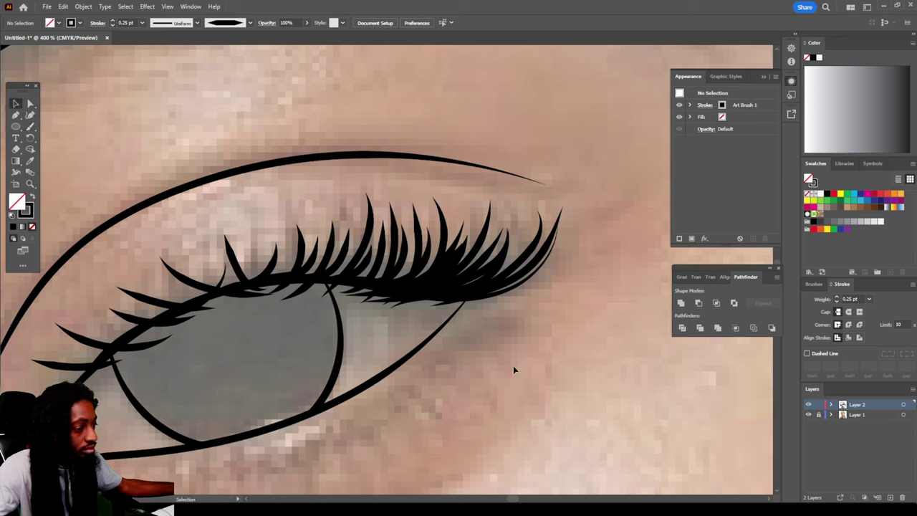
key(ctrl+a)
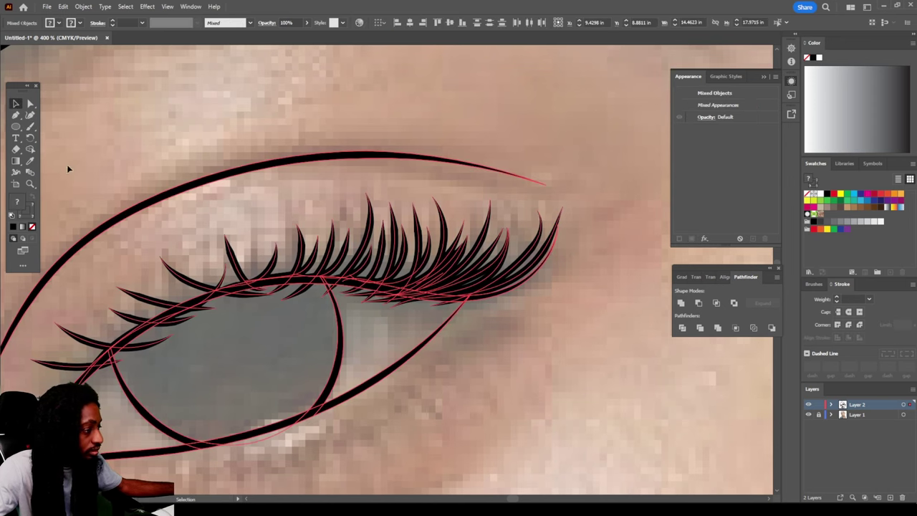
click(83, 6)
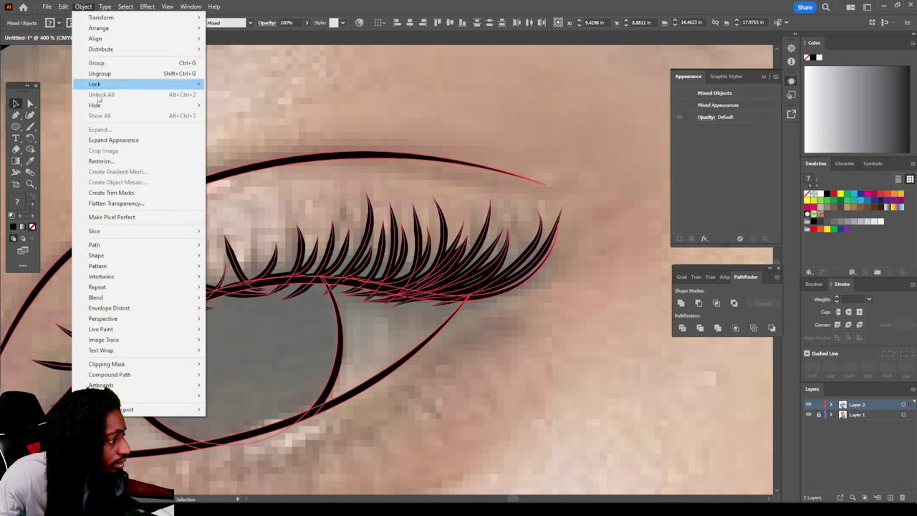
click(109, 140)
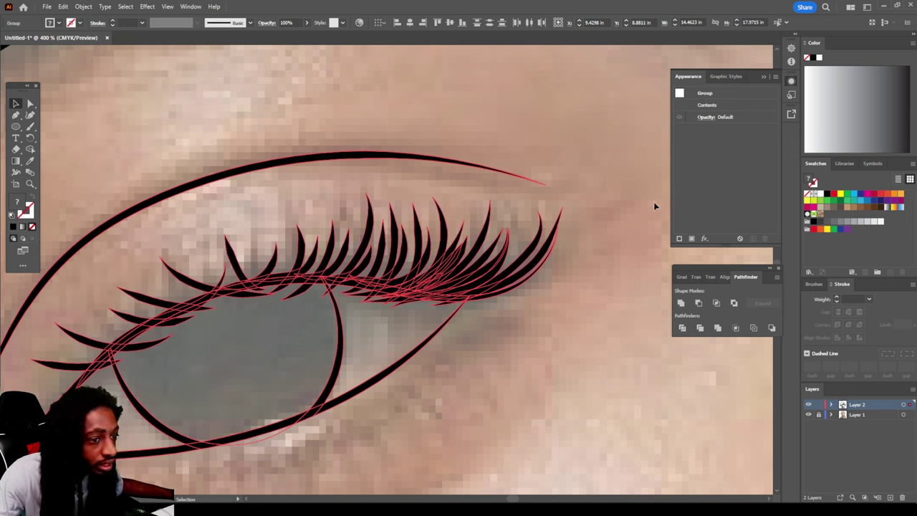
click(682, 327)
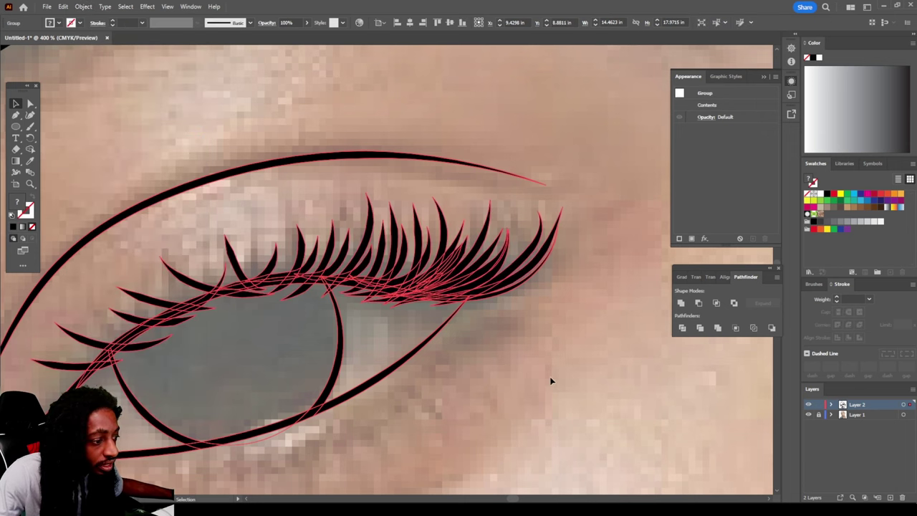
click(485, 364)
scroll(485, 365, down, 1)
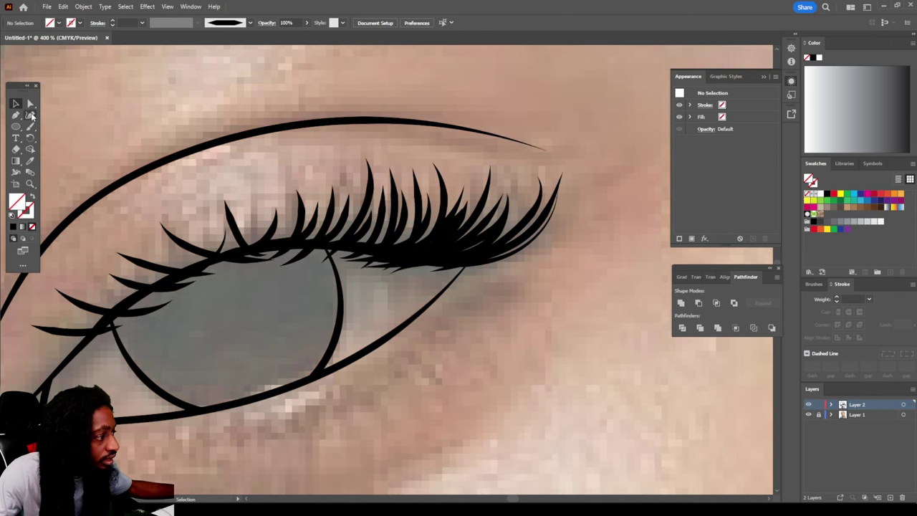
Zoom close on the lash base and delete the first spiky fragments with Direct Selection
click(30, 104)
key(ctrl+plus)
key(ctrl+plus)
key(ctrl+plus)
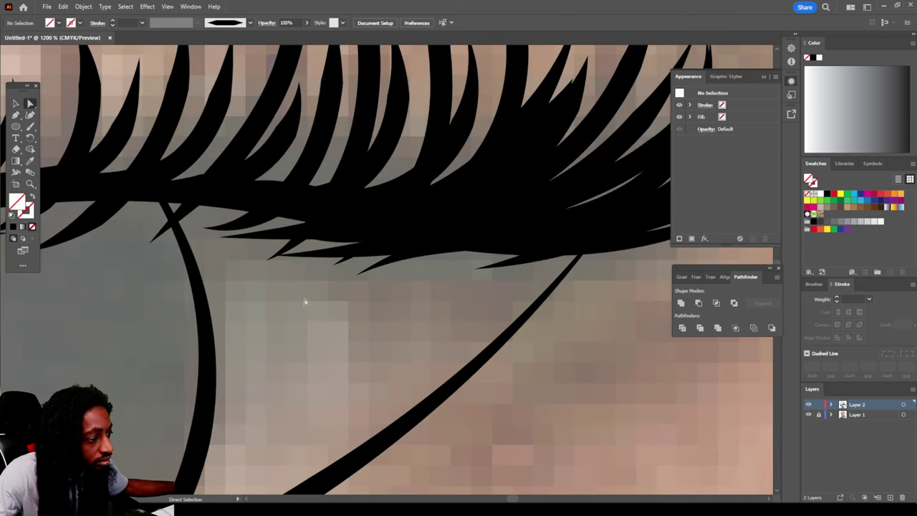
click(388, 258)
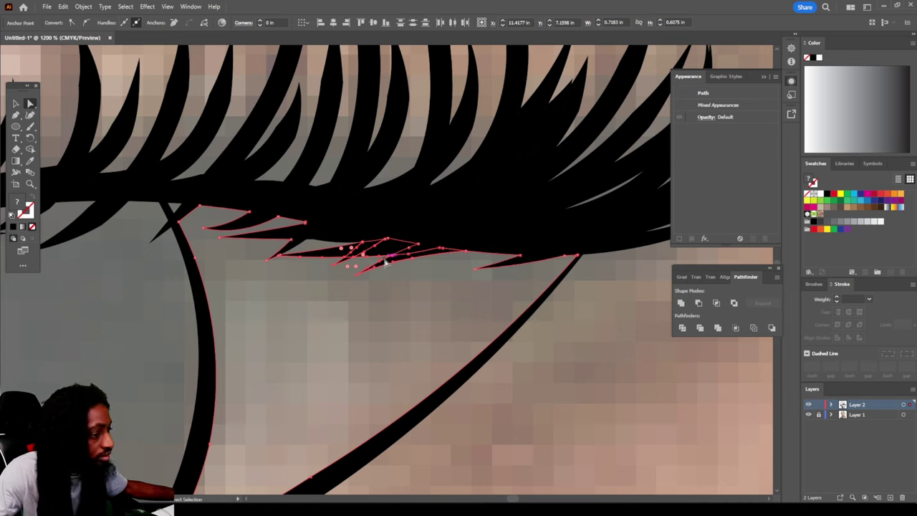
key(Delete)
click(392, 274)
click(506, 268)
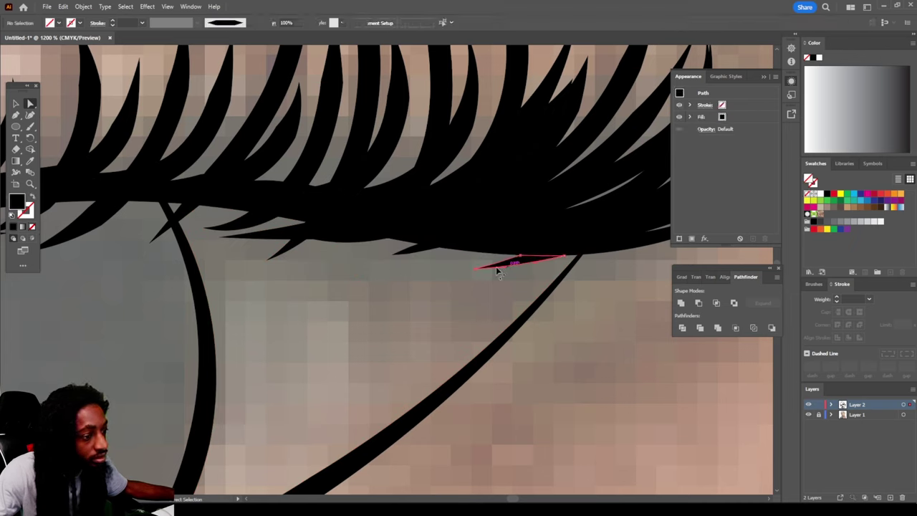
click(416, 251)
key(Delete)
click(350, 239)
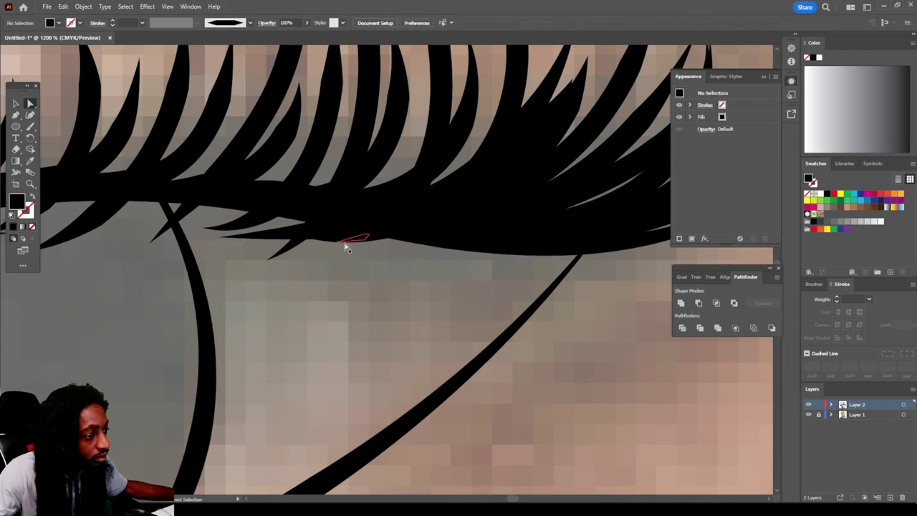
click(348, 241)
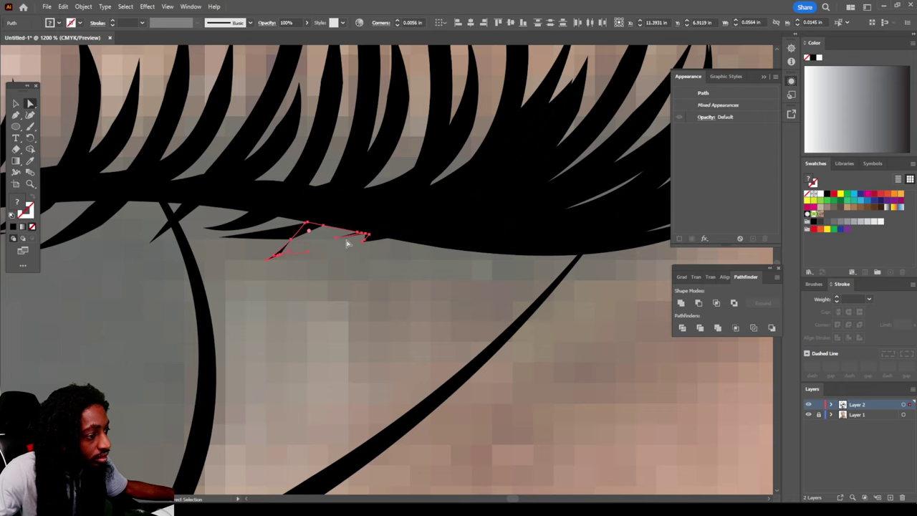
key(Delete)
Delete the thin stray spikes and small fragments along the lash line
click(373, 242)
click(261, 271)
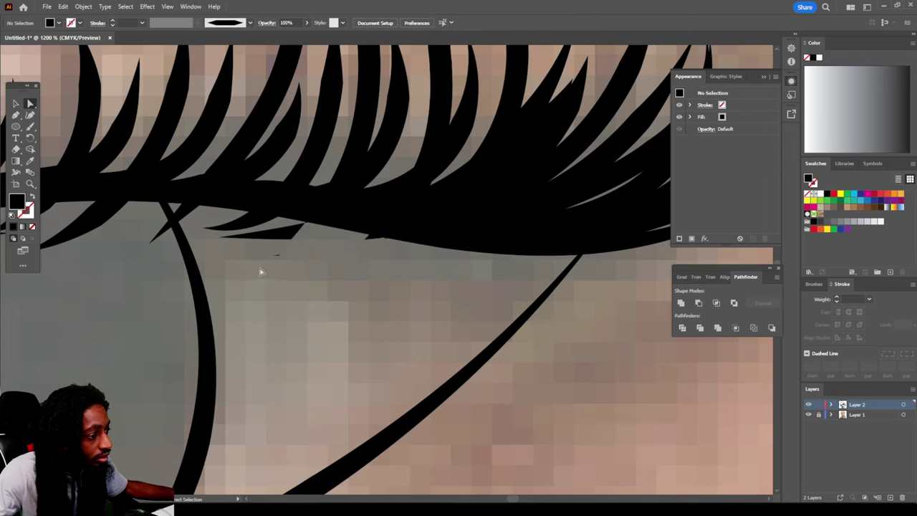
click(284, 239)
key(Delete)
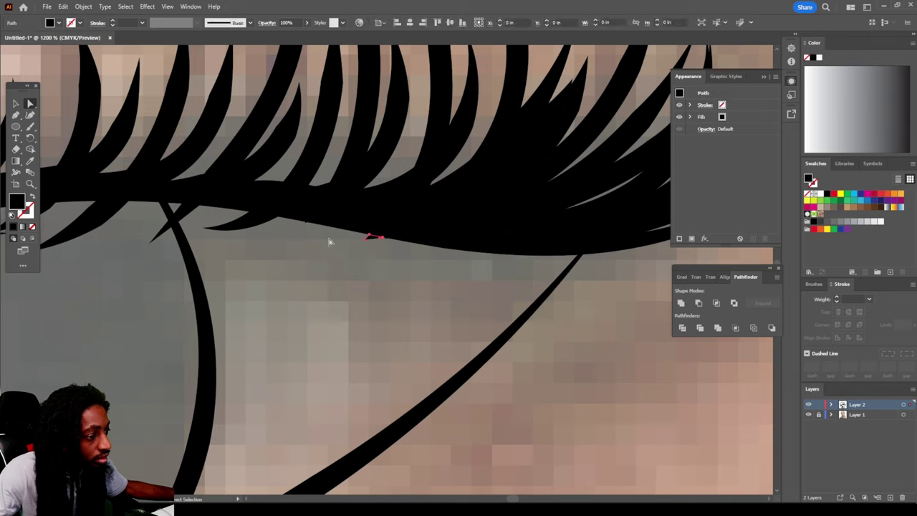
click(245, 221)
key(Delete)
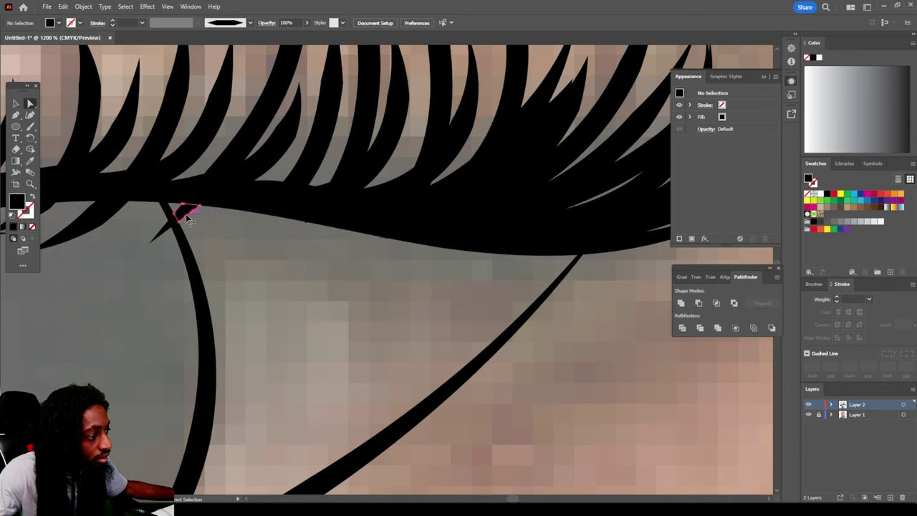
click(188, 218)
key(Delete)
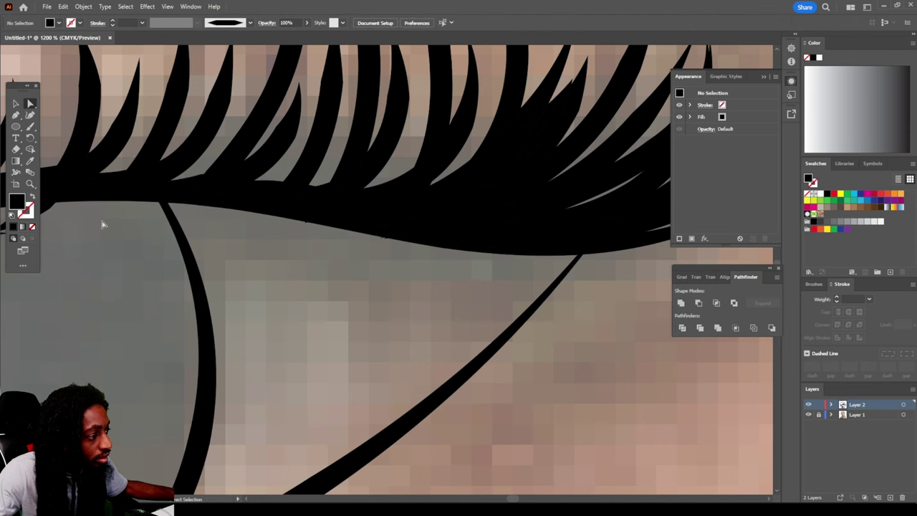
Remove the last small fragments under the lid line and zoom out to view the eye
scroll(149, 264, down, 5)
scroll(149, 264, up, 3)
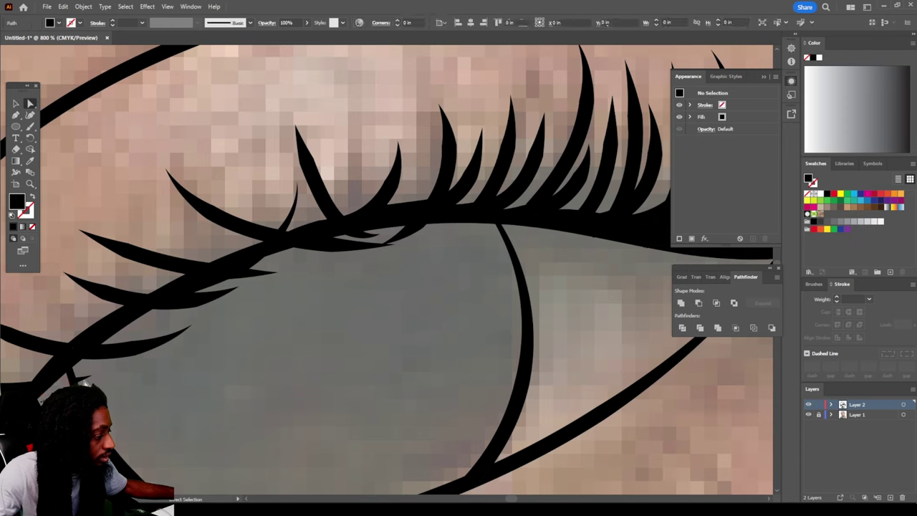
click(145, 347)
click(225, 307)
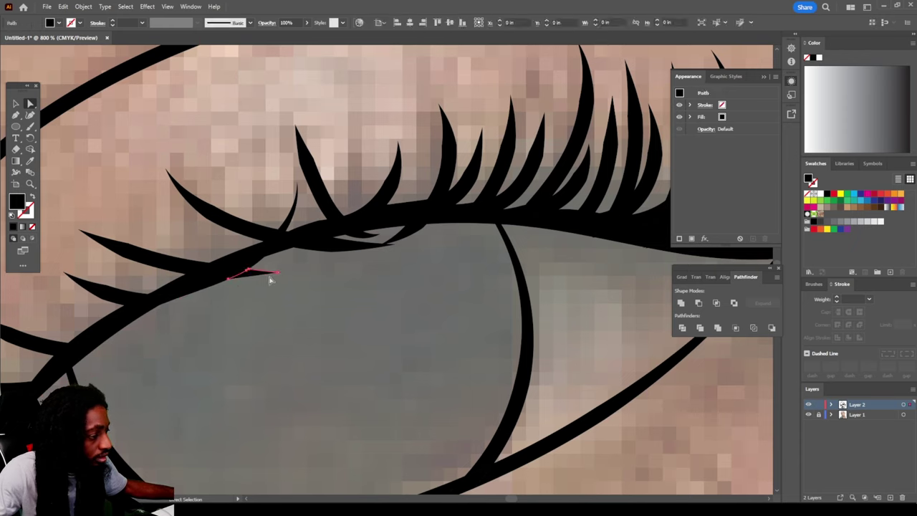
click(369, 238)
key(Delete)
click(398, 239)
key(Delete)
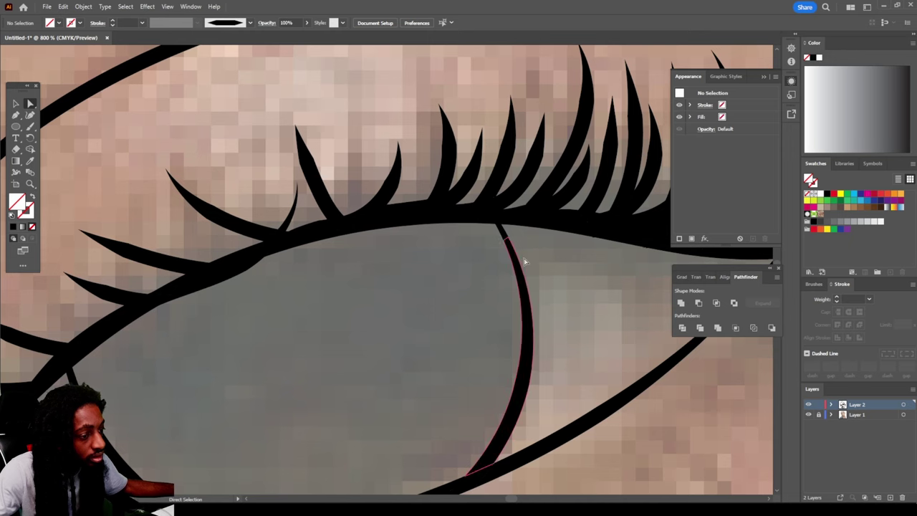
key(ctrl+minus)
key(ctrl+minus)
key(ctrl+minus)
key(ctrl+minus)
key(ctrl+minus)
key(ctrl+minus)
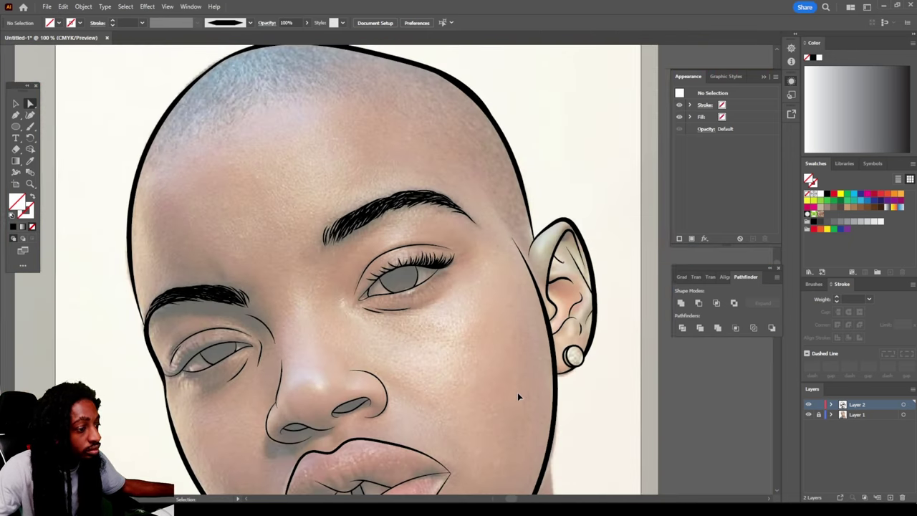
Toggle the Layer 1 photo off and back on to review the line art
click(808, 415)
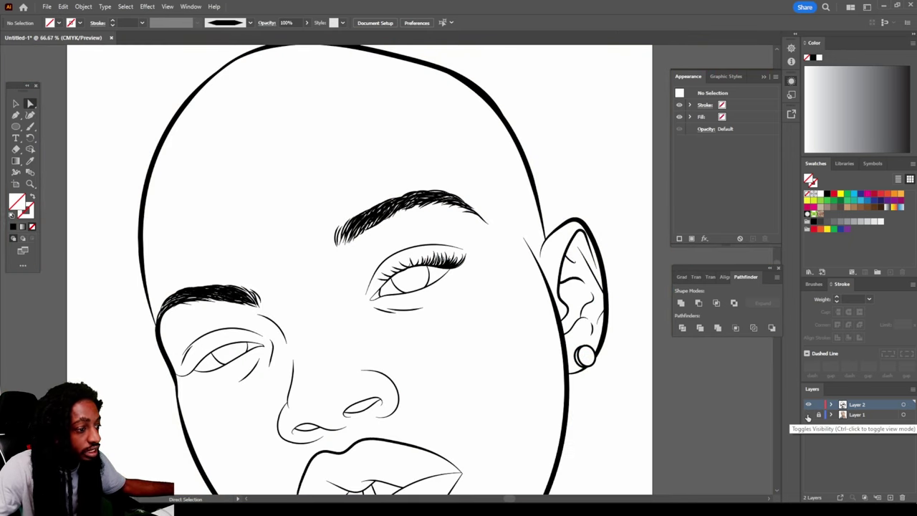
key(ctrl+minus)
key(ctrl+minus)
key(ctrl+plus)
key(ctrl+plus)
key(ctrl+plus)
key(ctrl+plus)
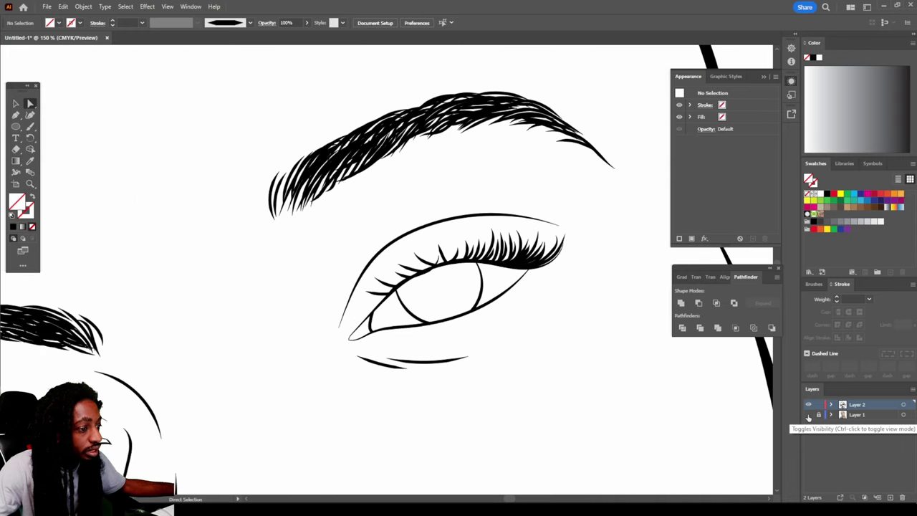
click(808, 416)
At 400% zoom, paint new 1 pt tapered lashes among the lower-left lashes
key(ctrl+plus)
key(ctrl+plus)
key(ctrl+plus)
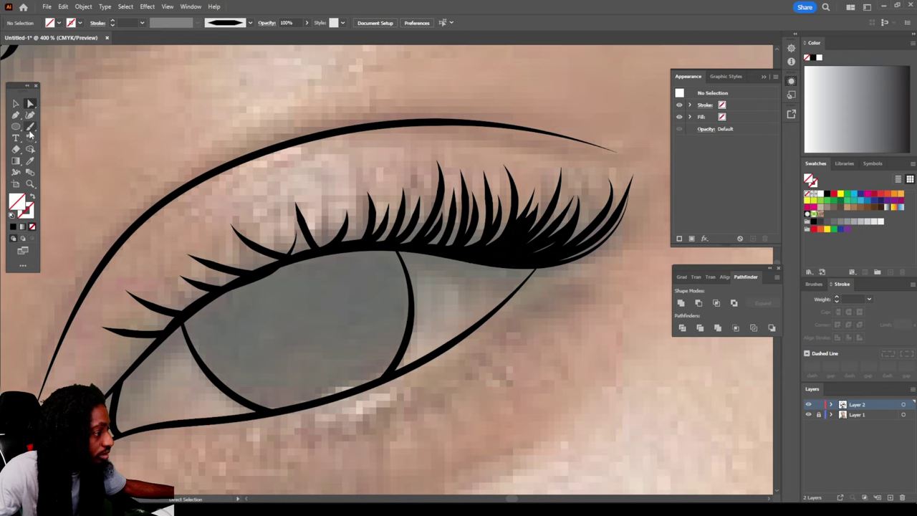
drag(517, 255, 487, 246)
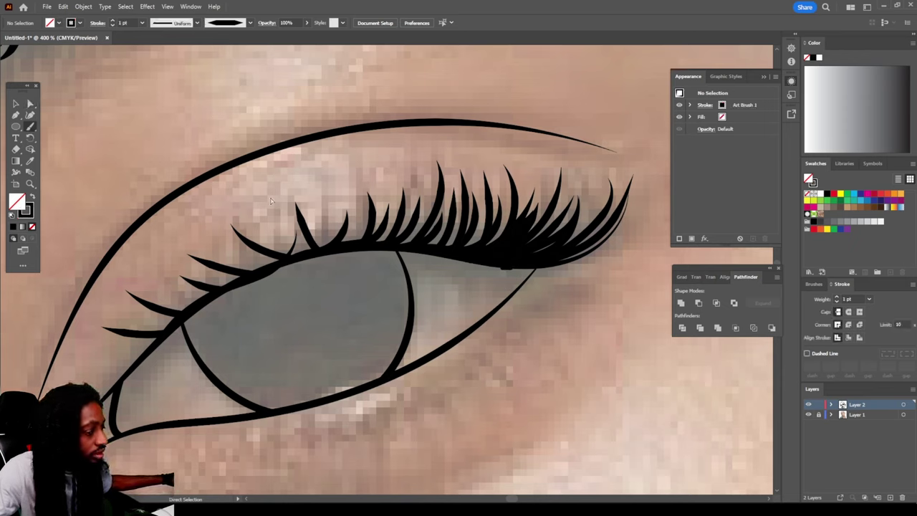
drag(190, 255, 245, 266)
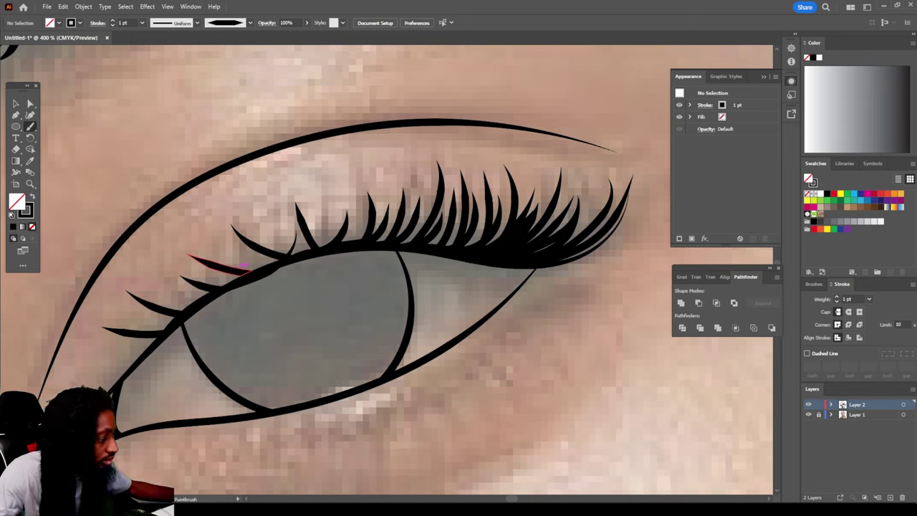
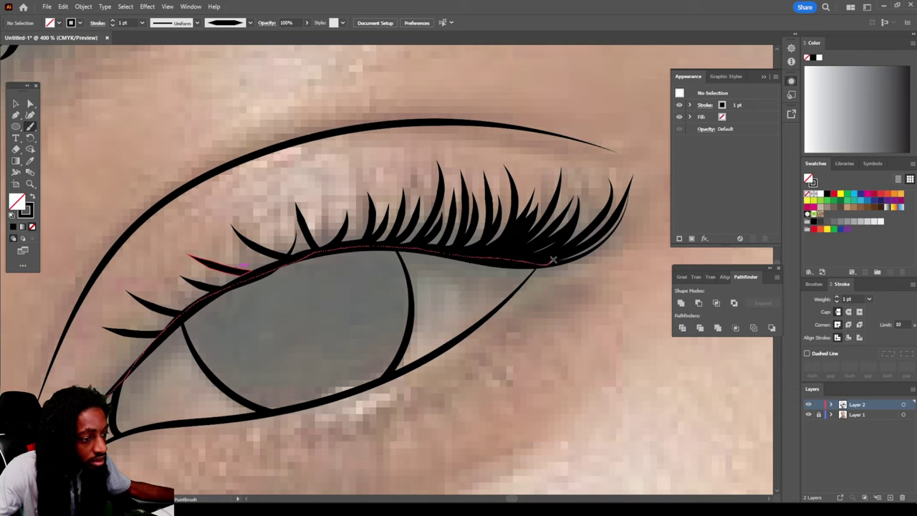
Paint the heavy upper eyelid line and set its stroke weight to 0.75 pt
drag(553, 259, 553, 261)
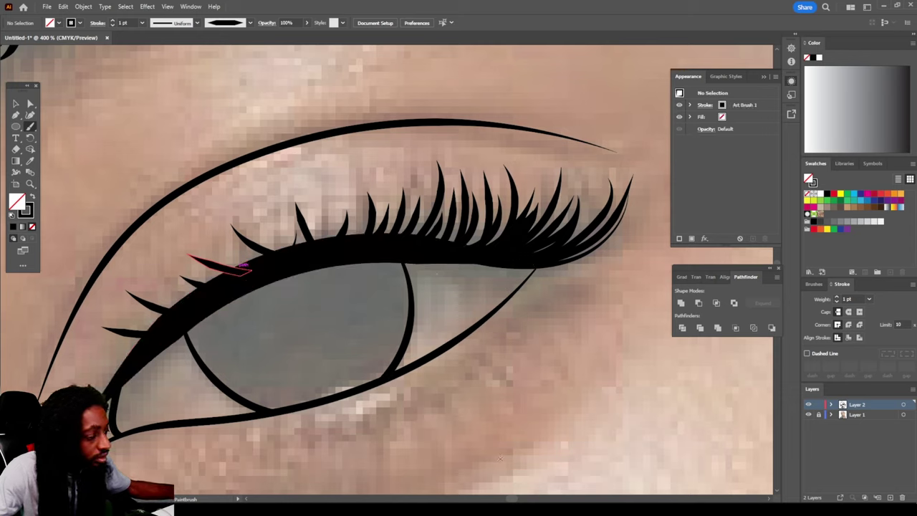
drag(244, 265, 249, 270)
click(16, 104)
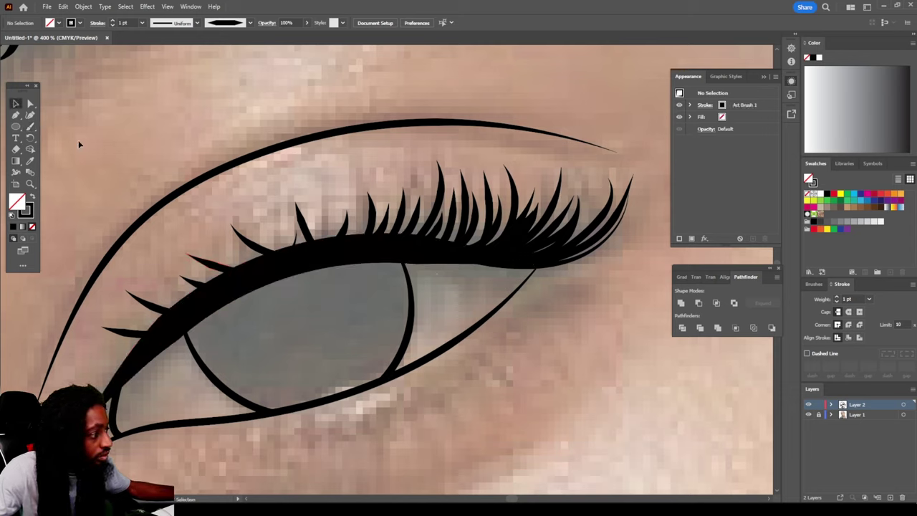
click(271, 281)
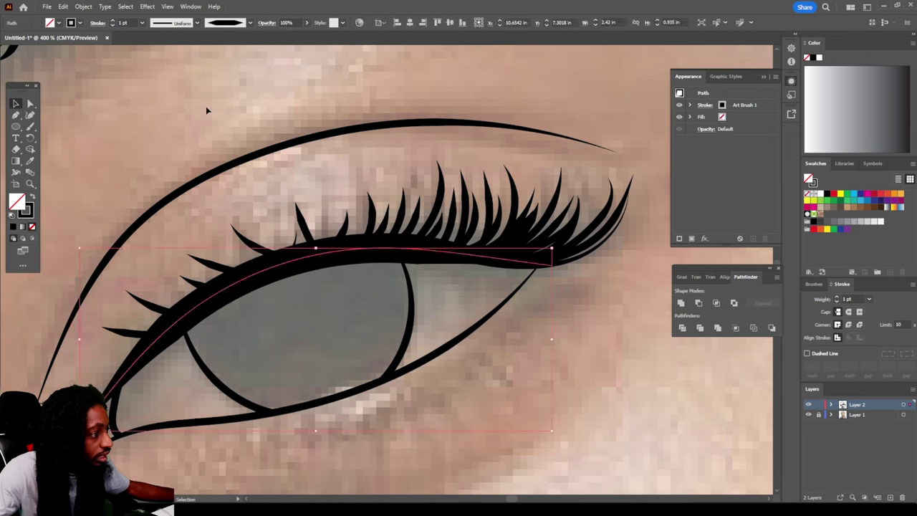
click(143, 23)
click(147, 52)
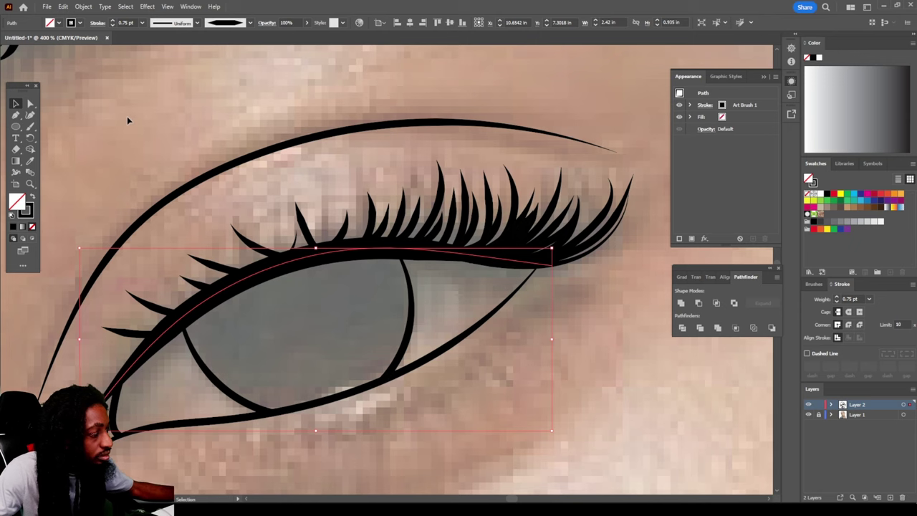
Nudge the eyelid stroke slightly upward so it sits on the lid
click(273, 385)
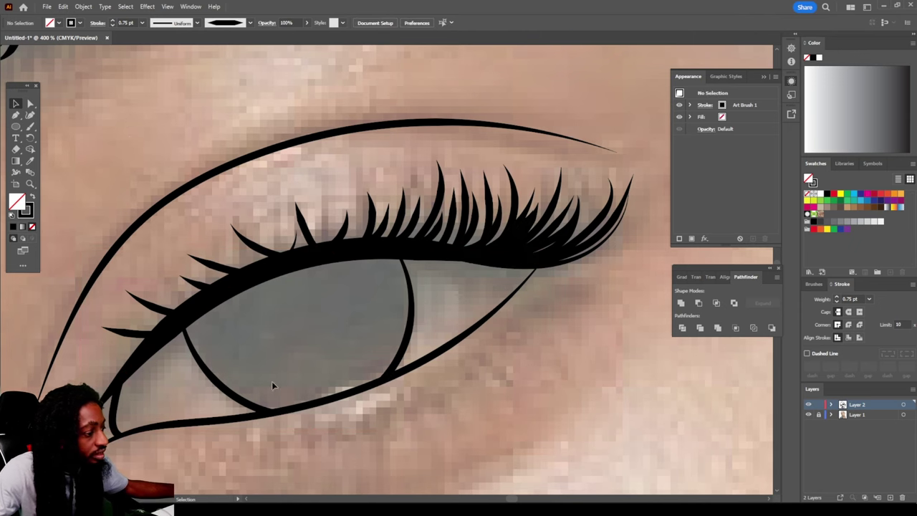
scroll(266, 353, down, 5)
scroll(266, 353, up, 5)
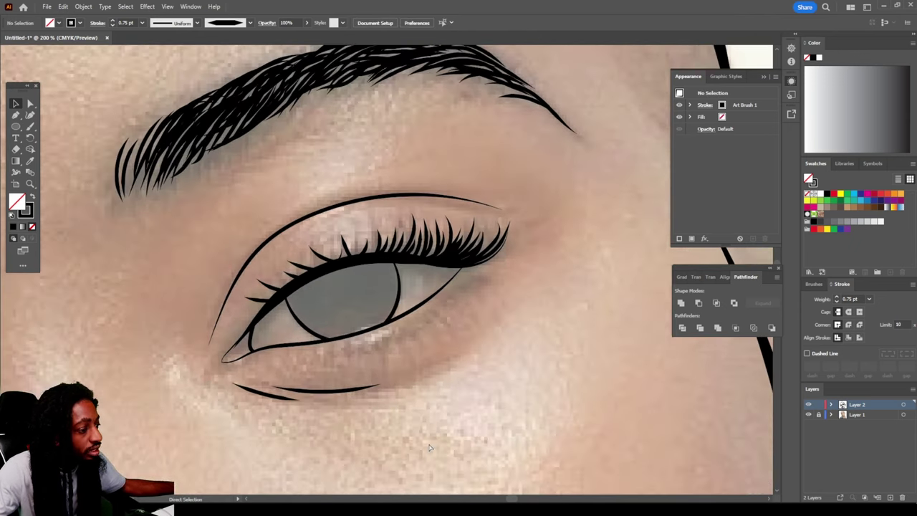
click(201, 301)
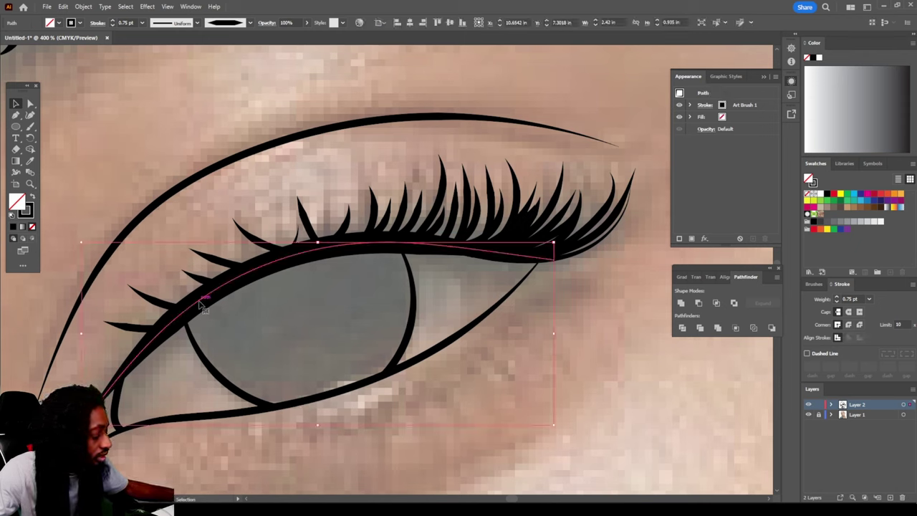
key(Up)
key(Up)
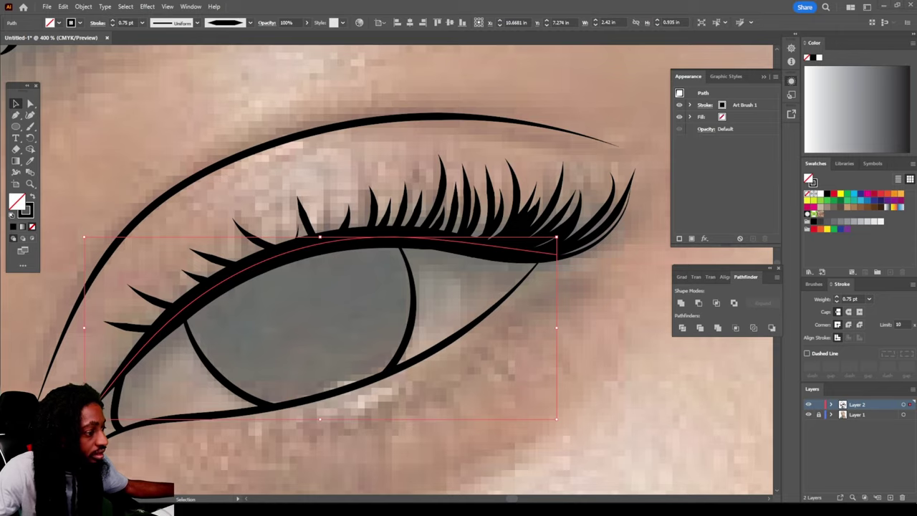
click(631, 428)
scroll(631, 428, down, 3)
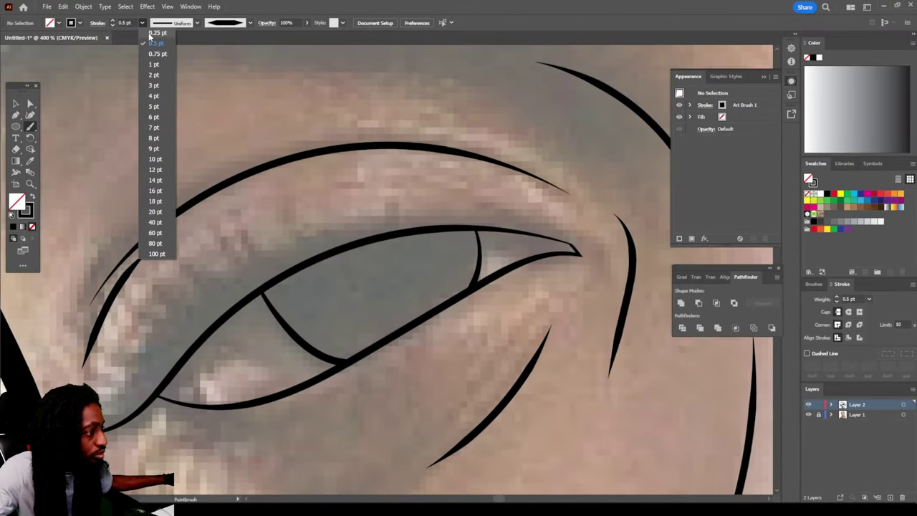
Set the brush weight to 0.25 pt and paint lashes at the eye's outer corner
click(152, 34)
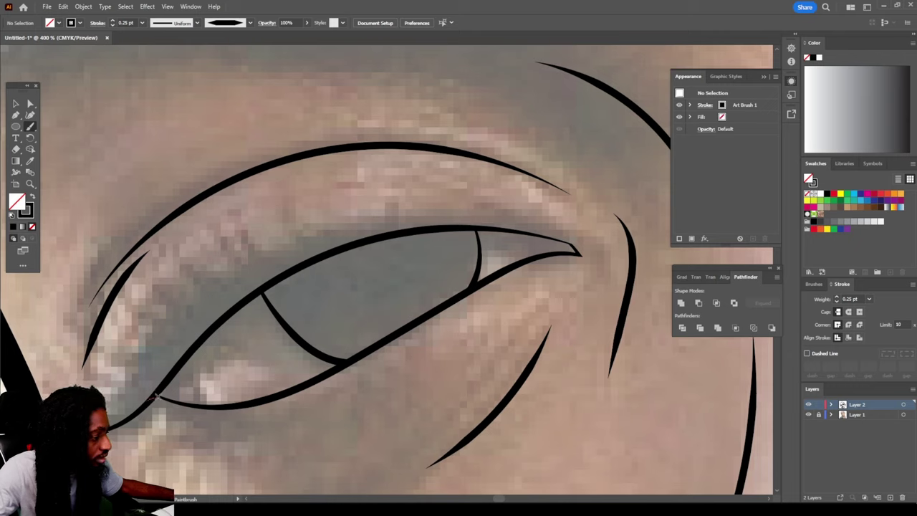
drag(187, 374, 108, 417)
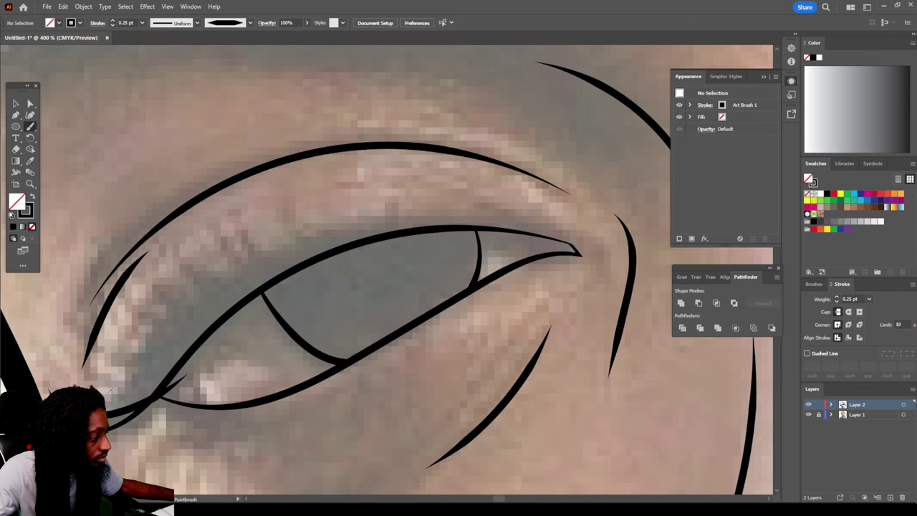
mouse_move(187, 367)
mouse_down()
mouse_move(69, 378)
mouse_move(127, 327)
mouse_up()
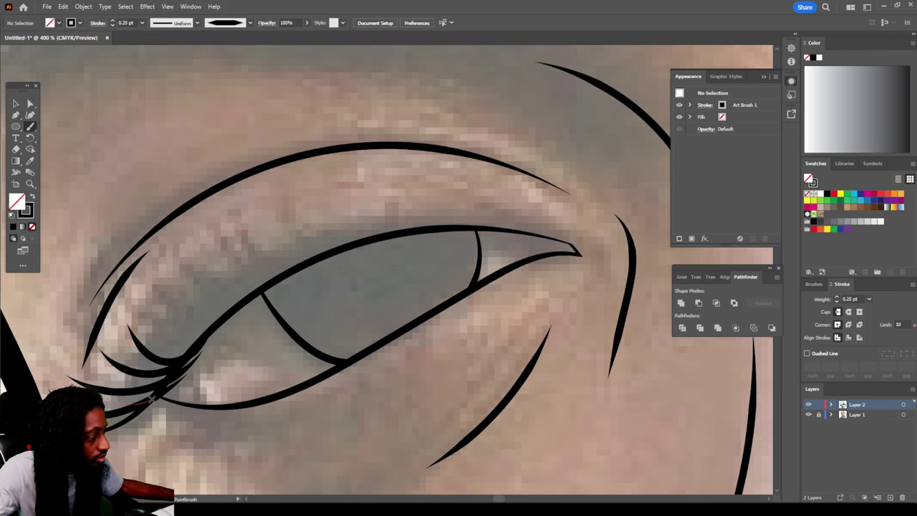
Paint a fan of fine eyelashes along the upper lid
key(v)
scroll(200, 332, right, 2)
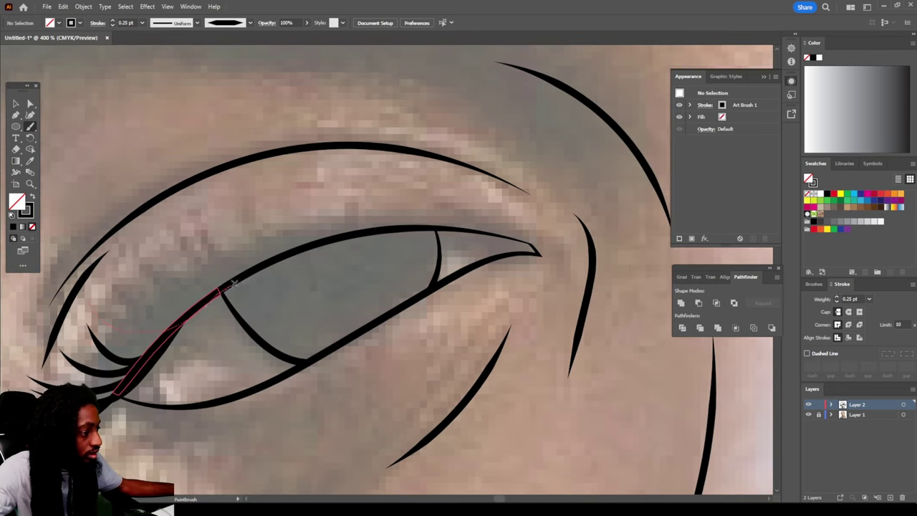
drag(234, 283, 231, 285)
drag(111, 287, 218, 292)
drag(136, 259, 230, 283)
drag(177, 233, 247, 272)
drag(201, 220, 260, 264)
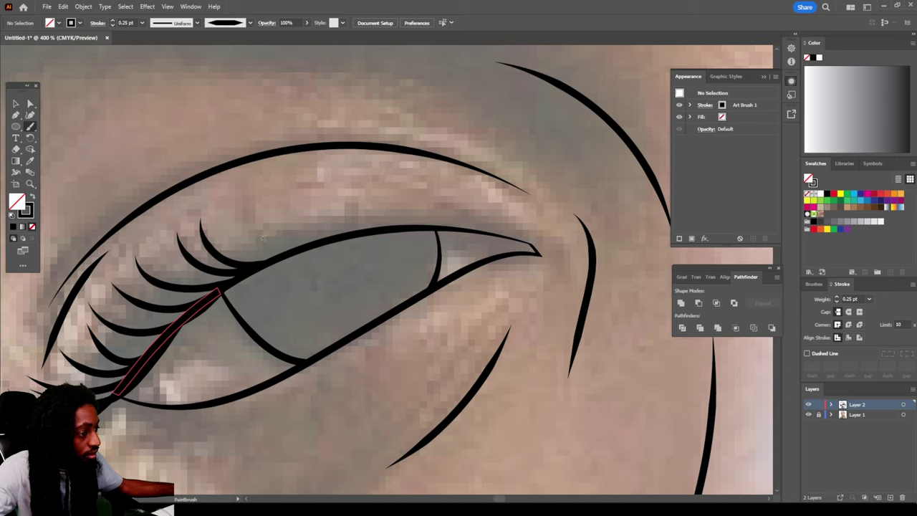
drag(236, 200, 316, 241)
drag(280, 204, 344, 236)
drag(224, 287, 306, 245)
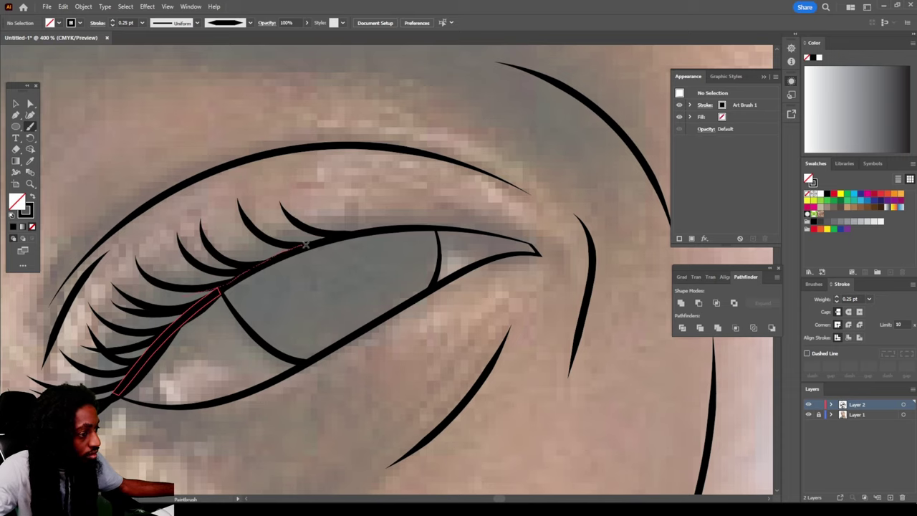
scroll(306, 245, down, 5)
scroll(239, 281, up, 4)
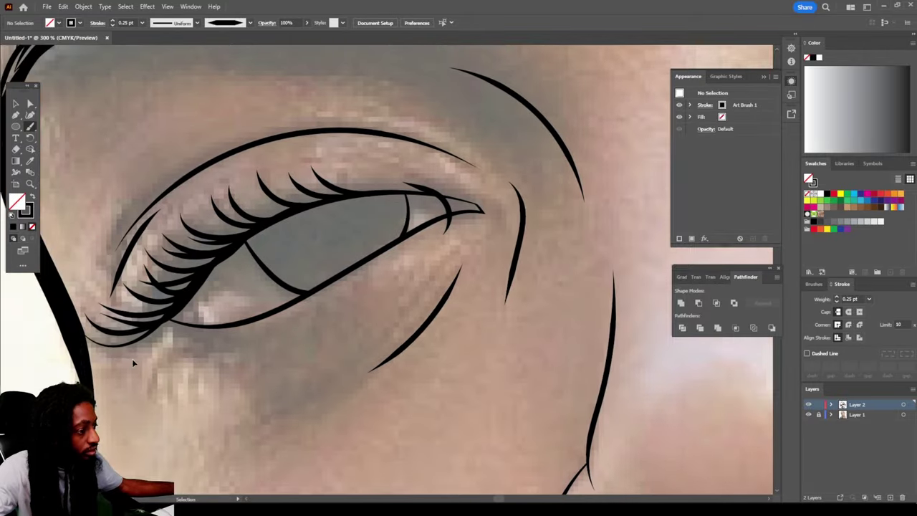
drag(133, 363, 178, 327)
Paint two fine lower lashes beneath the eye
key(b)
drag(191, 367, 248, 312)
drag(221, 350, 267, 310)
scroll(322, 295, down, 5)
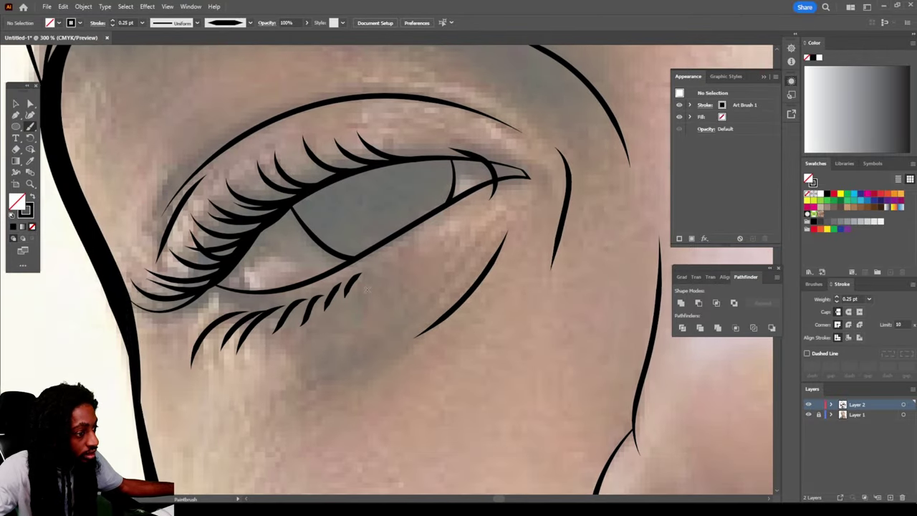
scroll(606, 389, up, 5)
Paint a row of lower lashes along the other lower lid out to the outer corner
mouse_move(294, 286)
mouse_down()
mouse_move(319, 298)
mouse_move(355, 288)
mouse_up()
mouse_move(343, 267)
mouse_down()
mouse_move(390, 281)
mouse_move(428, 274)
mouse_up()
drag(387, 248, 455, 249)
drag(419, 228, 476, 231)
mouse_move(445, 215)
mouse_down()
mouse_move(493, 219)
mouse_move(510, 199)
mouse_up()
drag(458, 204, 523, 184)
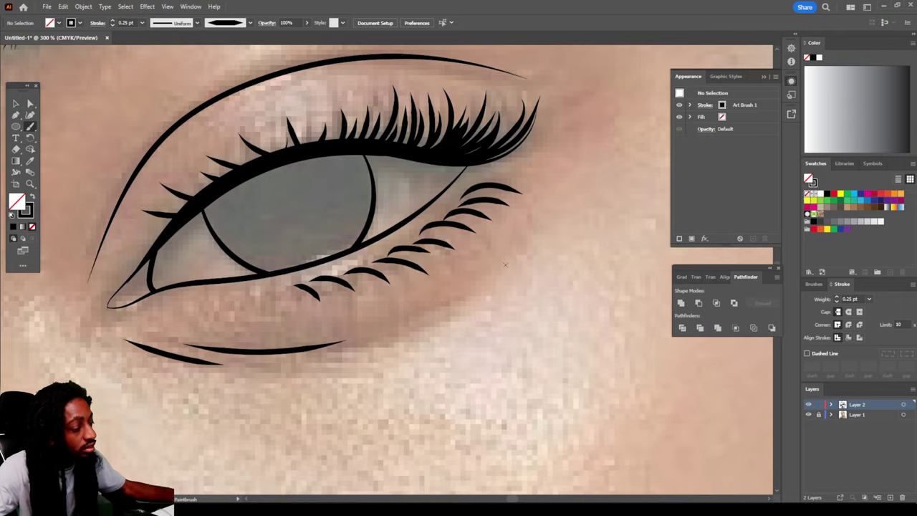
scroll(502, 197, down, 4)
scroll(309, 249, up, 8)
scroll(309, 248, up, 2)
scroll(454, 236, left, 4)
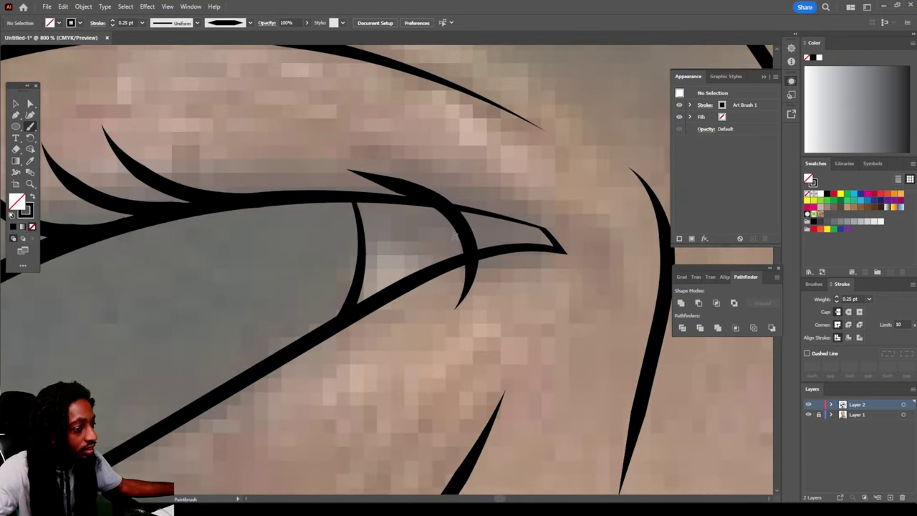
scroll(377, 210, down, 2)
key(v)
key(ctrl+a)
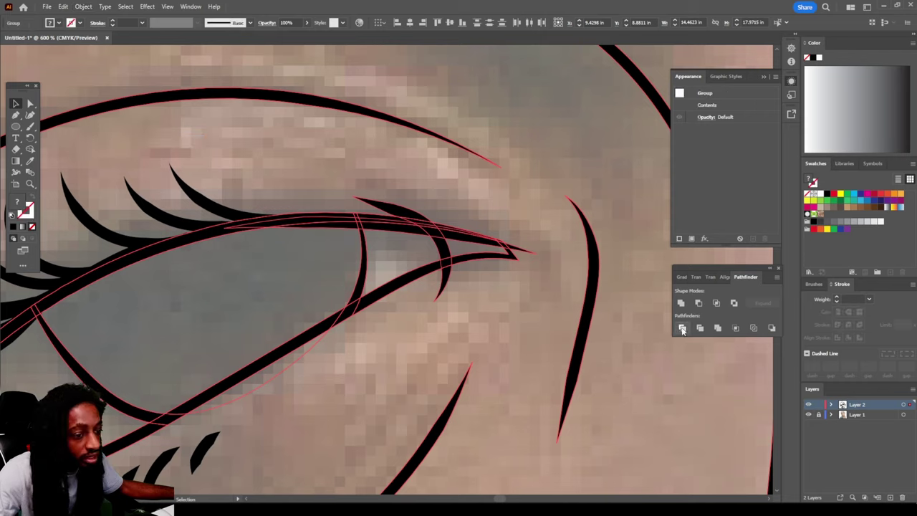
Hide and re-show the reference photo layer to check the line art alone
key(a)
click(320, 188)
scroll(320, 188, down, 10)
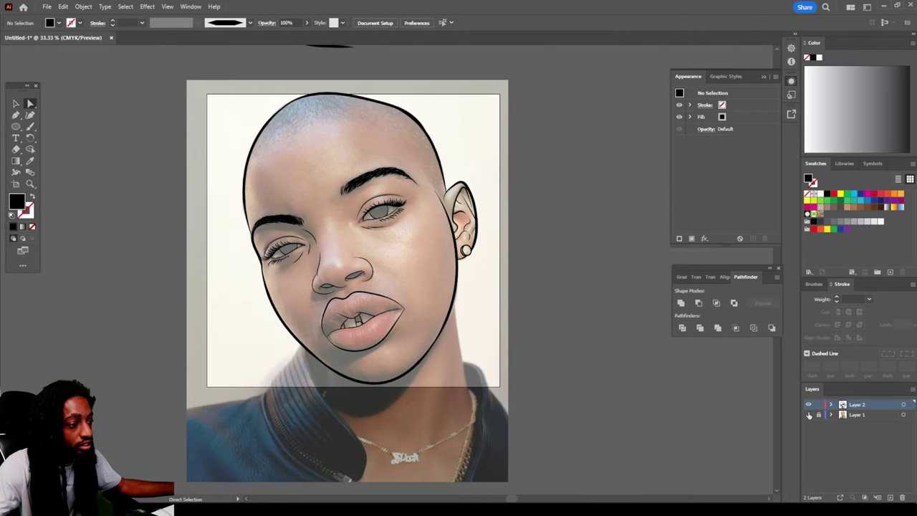
click(809, 415)
key(ctrl+equal)
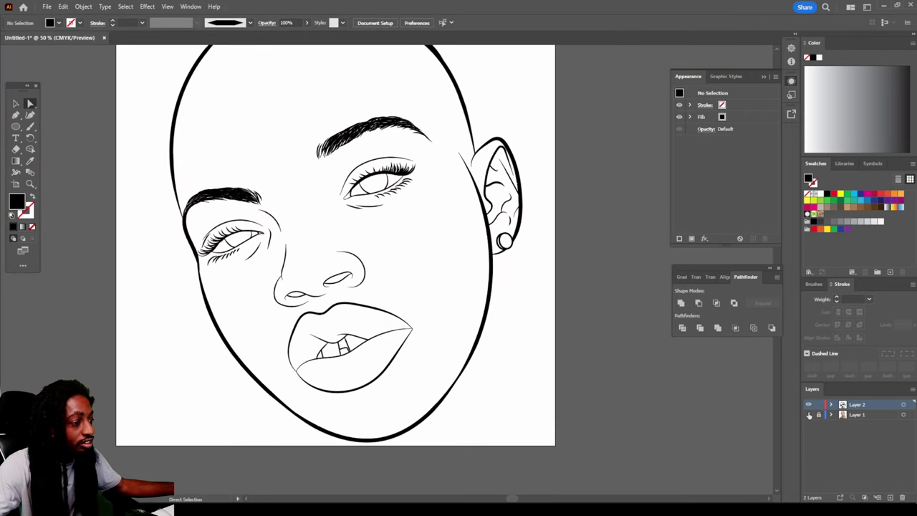
click(809, 415)
scroll(667, 394, down, 2)
Zoom in on the nose and lips and bring up the Pencil tool's options
key(ctrl+equal)
key(ctrl+equal)
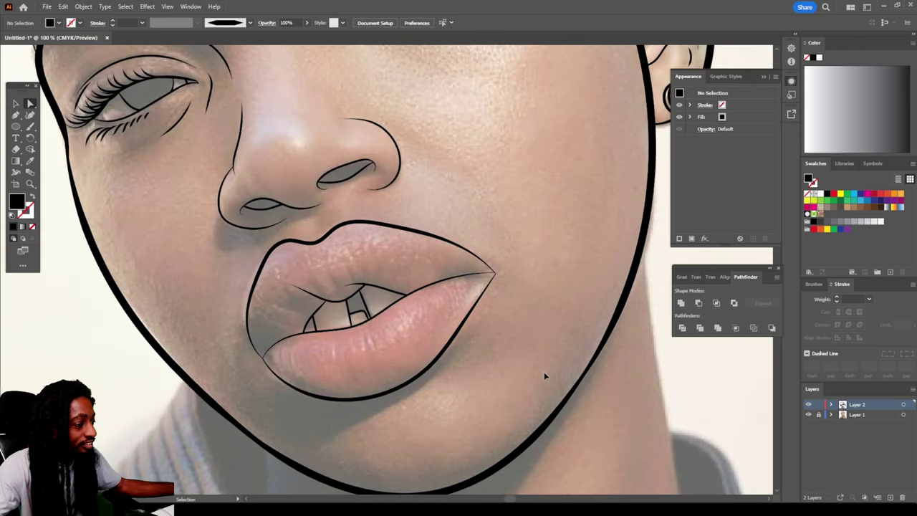
scroll(543, 371, up, 2)
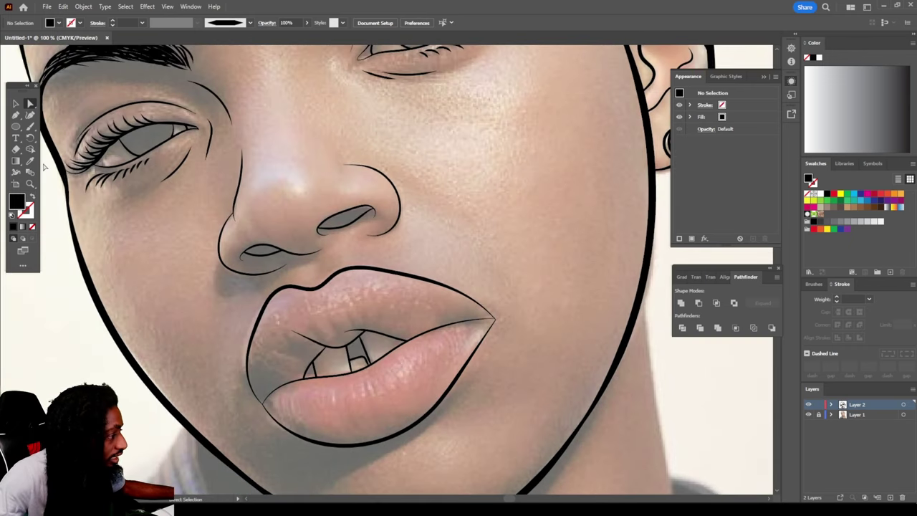
drag(30, 127, 52, 150)
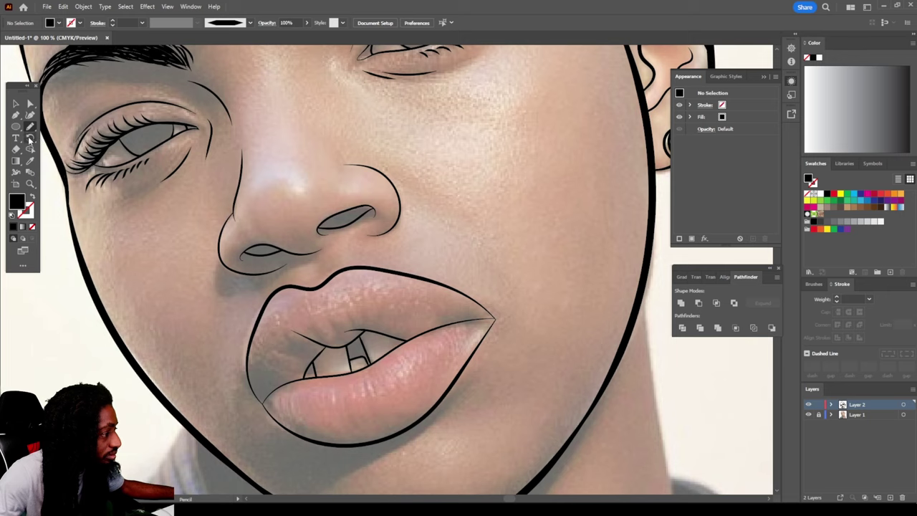
double_click(29, 127)
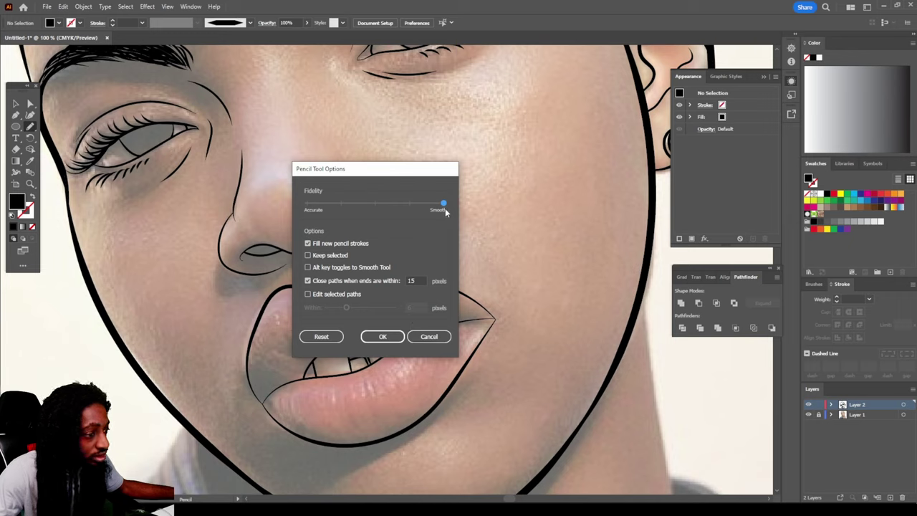
click(383, 338)
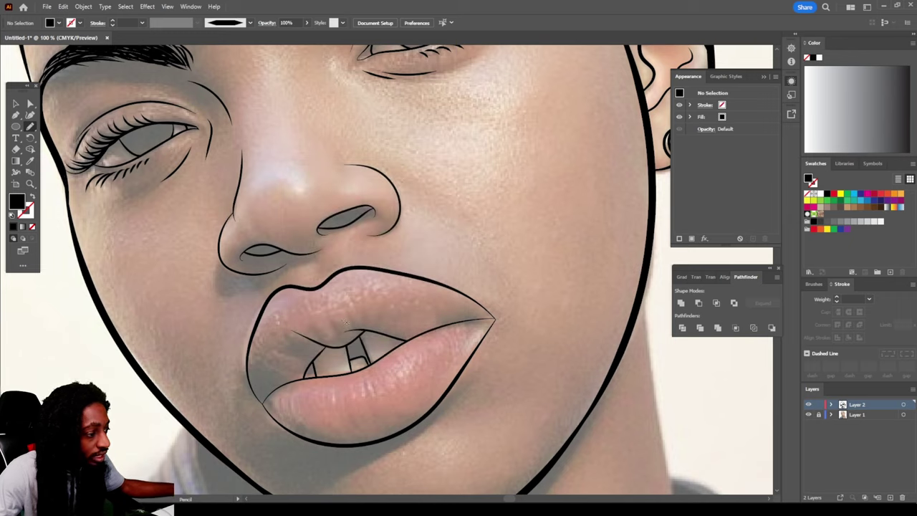
scroll(300, 319, up, 5)
scroll(278, 309, up, 2)
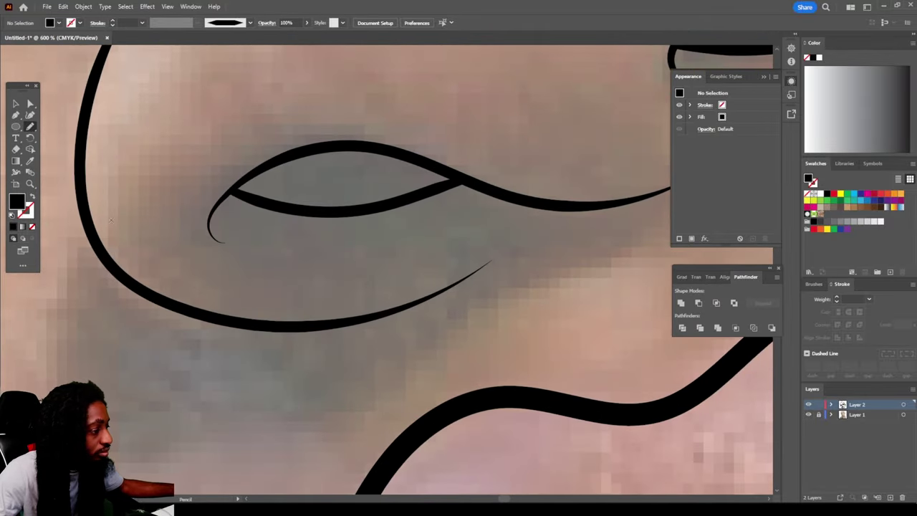
scroll(301, 297, up, 3)
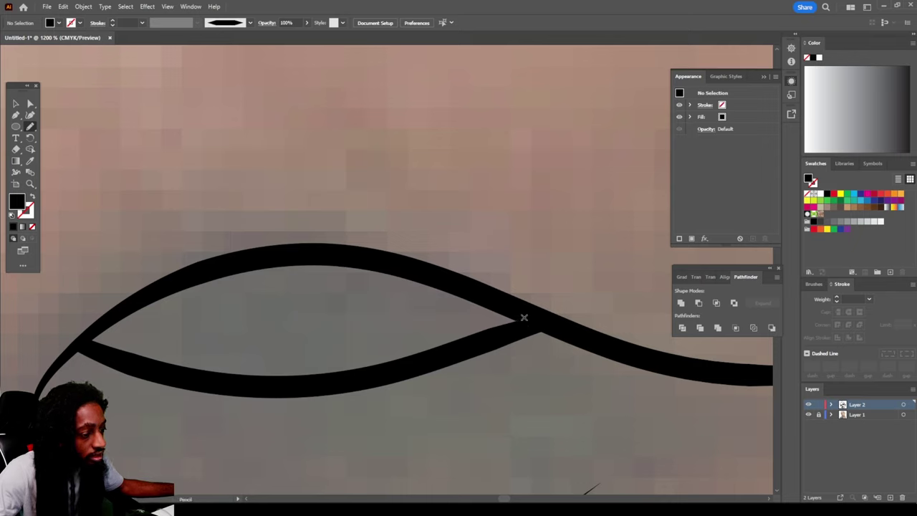
mouse_move(524, 317)
mouse_down()
mouse_move(361, 268)
mouse_move(276, 263)
mouse_move(188, 276)
mouse_up()
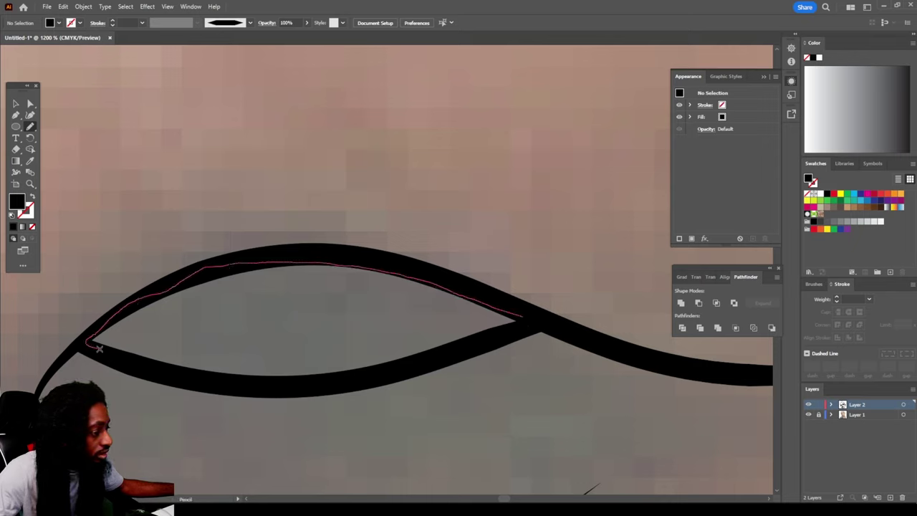
drag(150, 364, 292, 389)
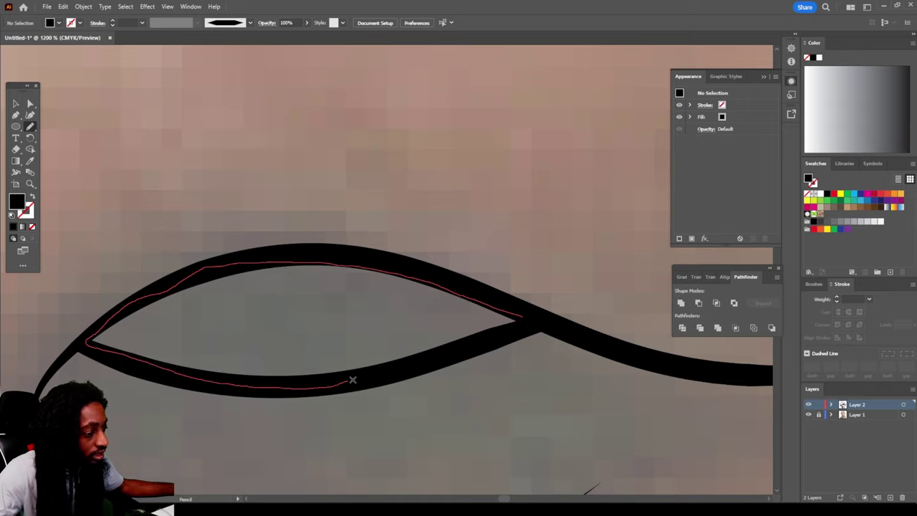
drag(353, 380, 485, 345)
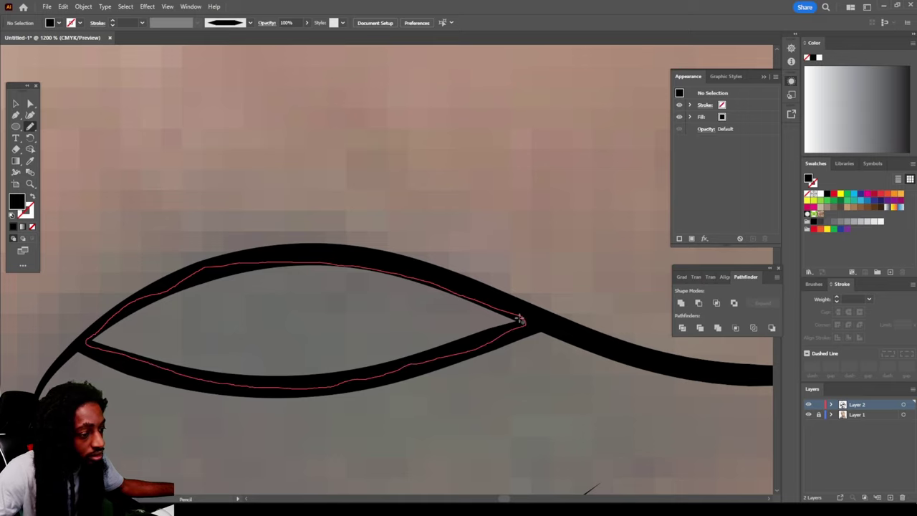
drag(521, 320, 522, 319)
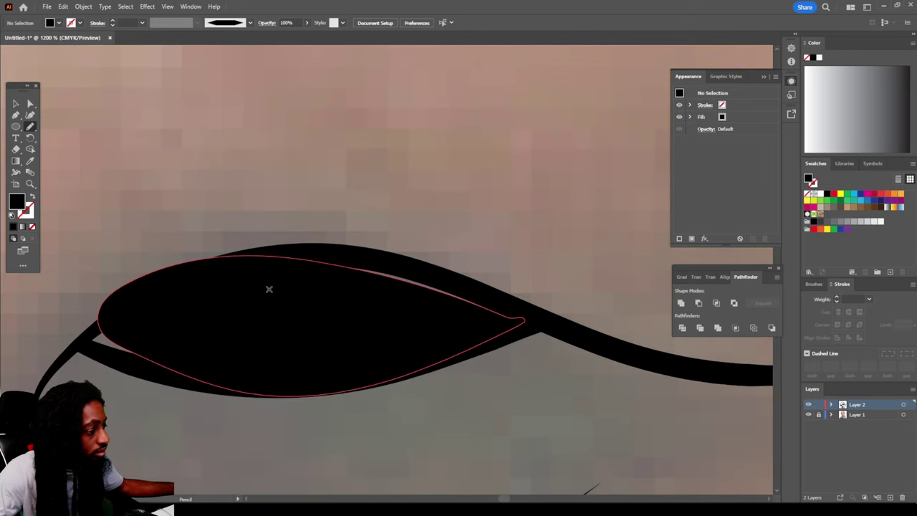
key(ctrl+shift+a)
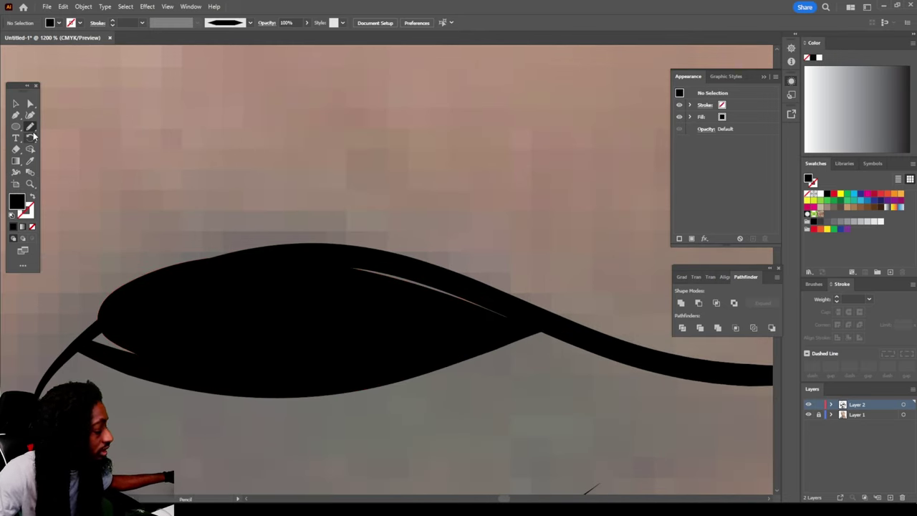
key(ctrl+z)
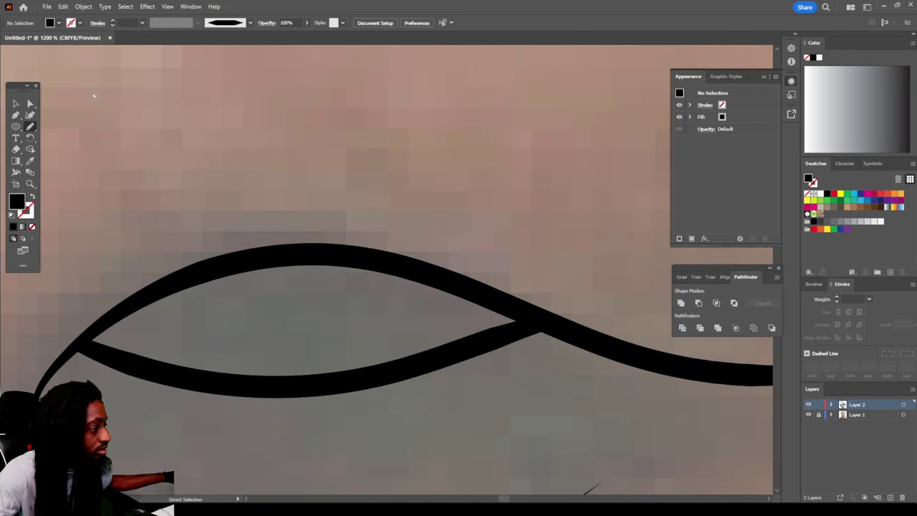
Confirm the pencil settings and trace a closed shape filling the gap between curved strokes black
double_click(30, 127)
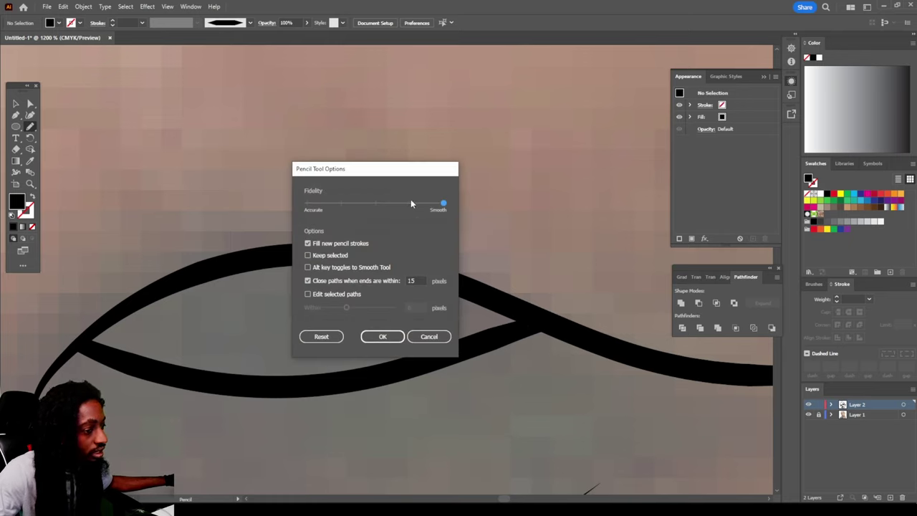
click(383, 336)
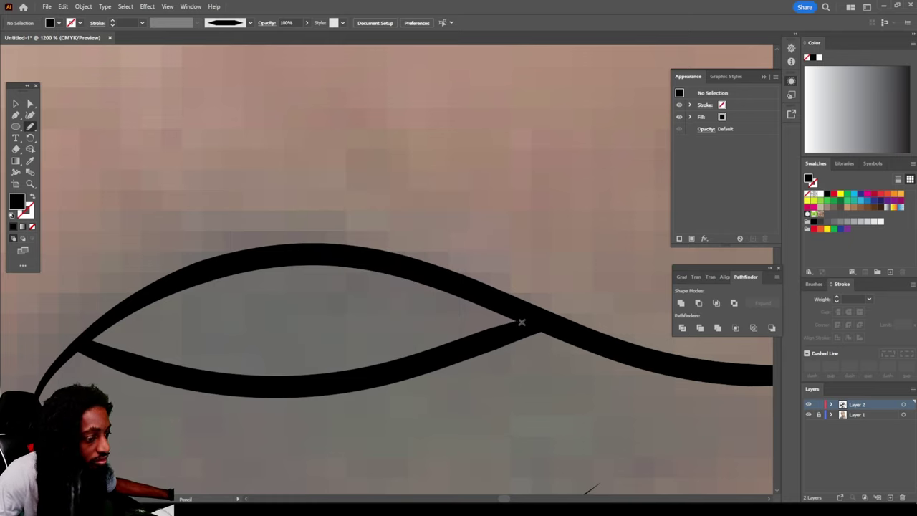
drag(521, 323, 435, 286)
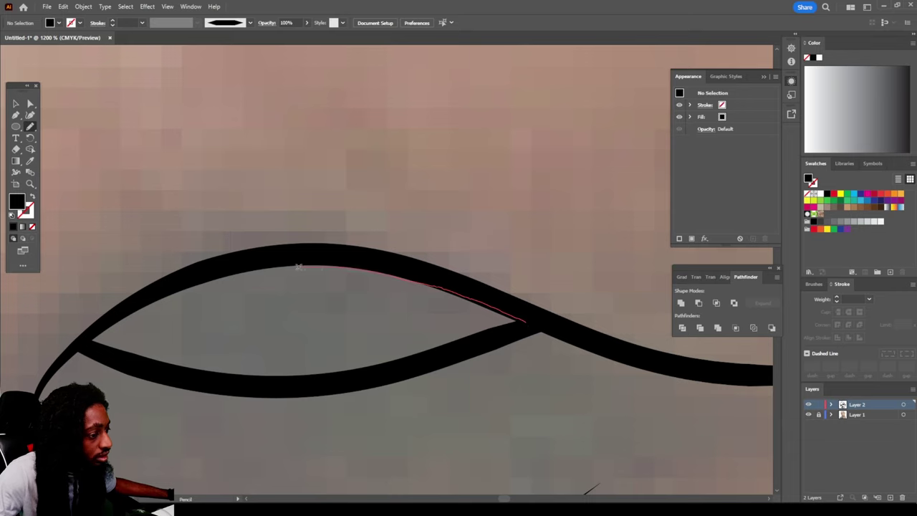
mouse_move(299, 267)
mouse_down()
mouse_move(215, 274)
mouse_move(159, 295)
mouse_up()
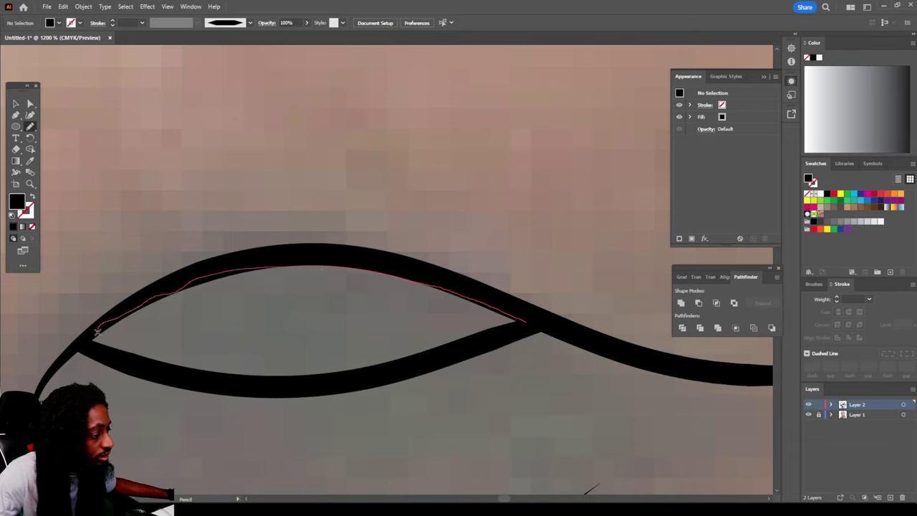
mouse_move(162, 360)
mouse_down()
mouse_move(229, 380)
mouse_move(318, 381)
mouse_move(396, 370)
mouse_move(457, 346)
mouse_up()
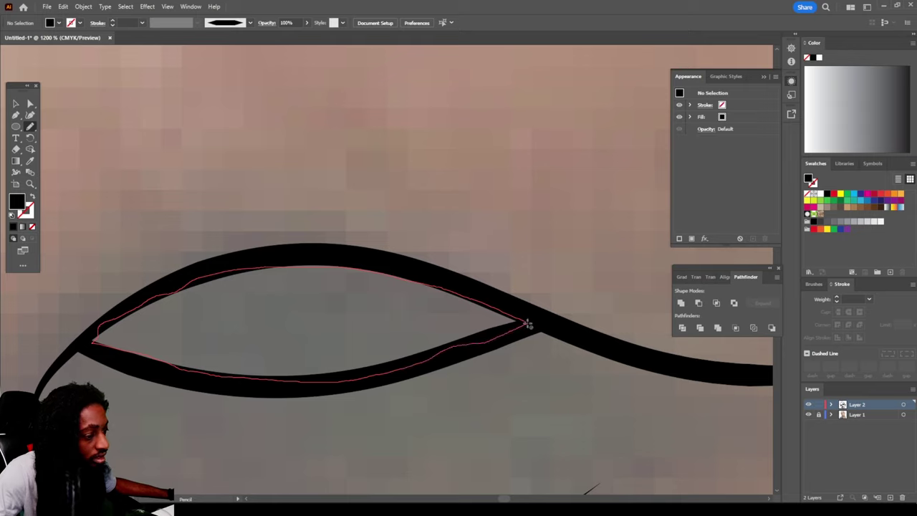
mouse_move(527, 323)
mouse_down()
mouse_move(389, 267)
mouse_move(303, 259)
mouse_move(278, 273)
mouse_up()
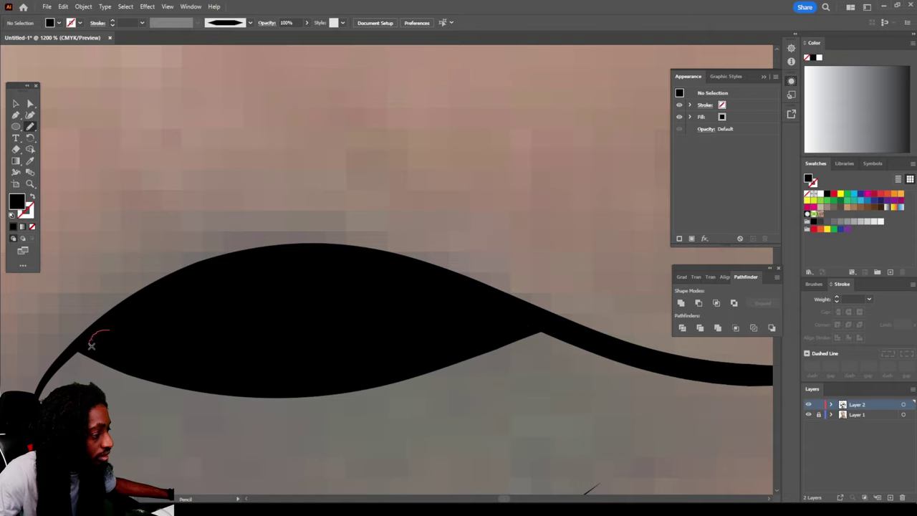
Zoom in on the nostril and trace a closed black fill along its inner edge
key(ctrl+minus)
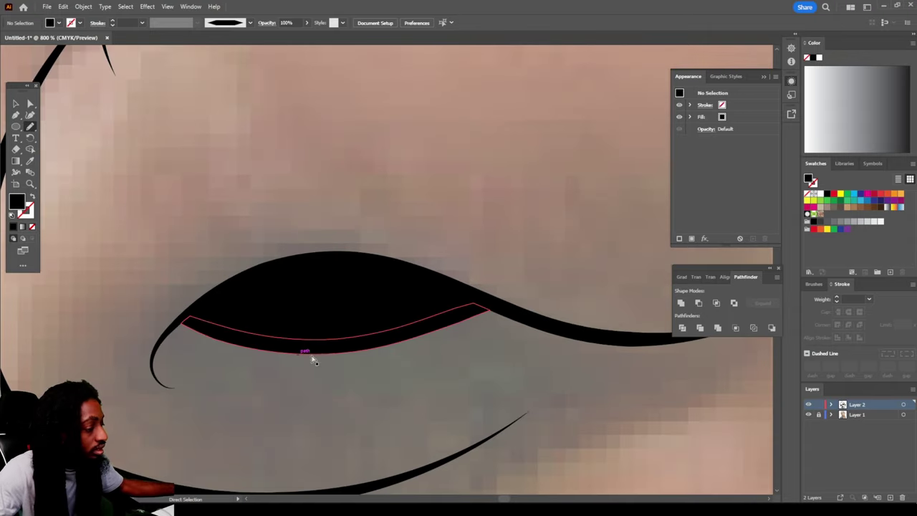
key(ctrl+minus)
key(ctrl+minus)
scroll(376, 368, up, 2)
key(ctrl+plus)
key(ctrl+plus)
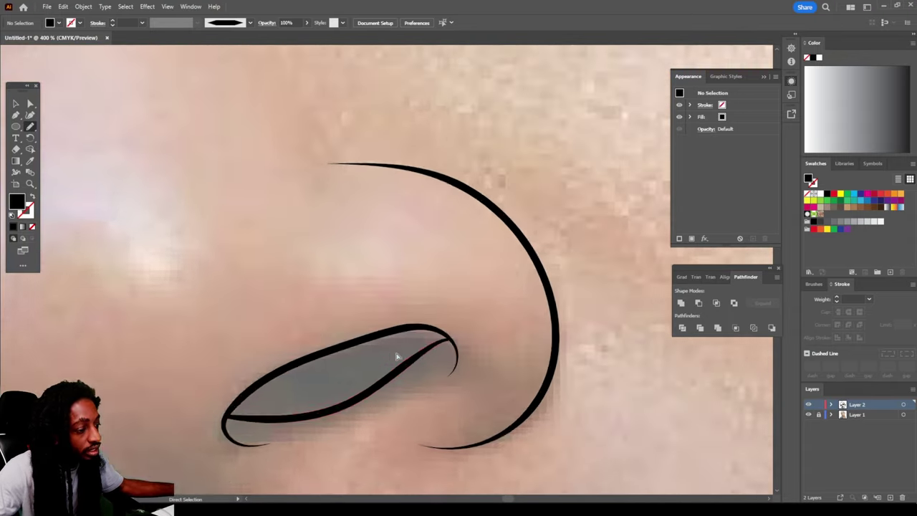
key(ctrl+plus)
scroll(389, 348, down, 2)
key(ctrl+plus)
key(ctrl+plus)
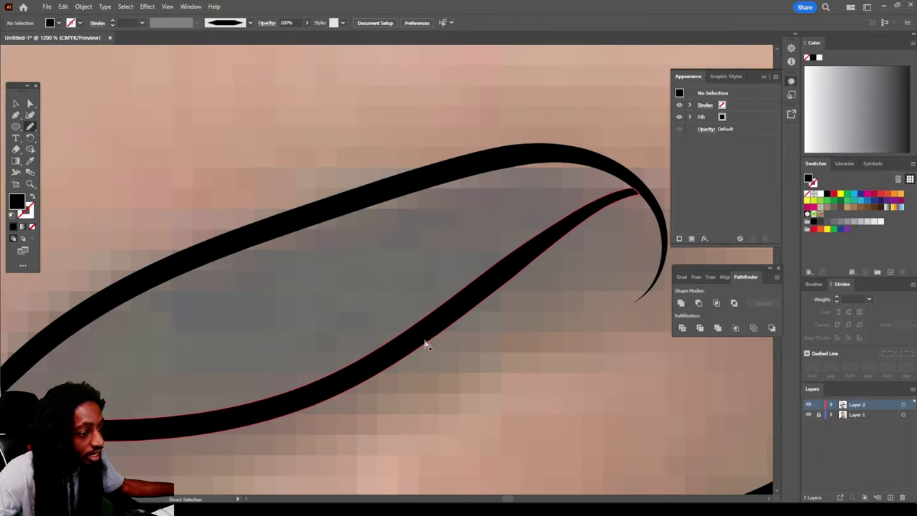
drag(452, 326, 512, 280)
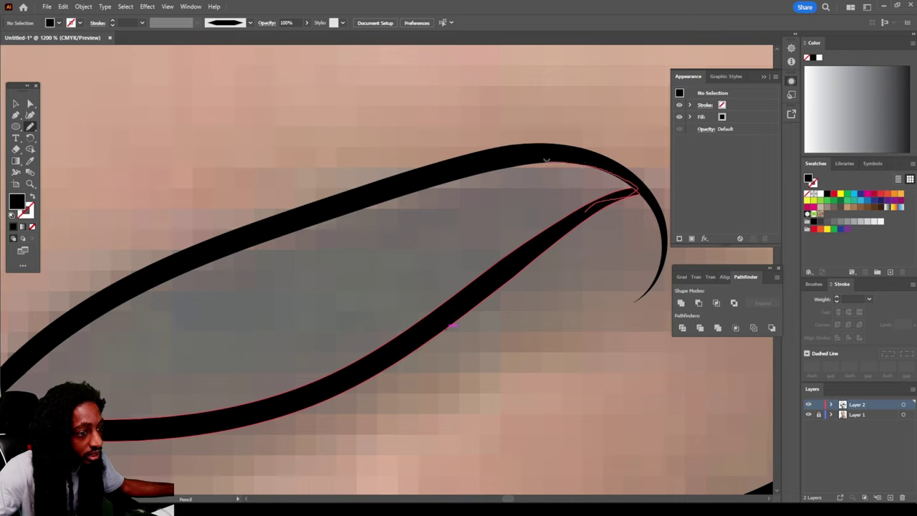
mouse_move(546, 162)
mouse_down()
mouse_move(426, 176)
mouse_move(377, 195)
mouse_move(319, 228)
mouse_move(319, 290)
mouse_up()
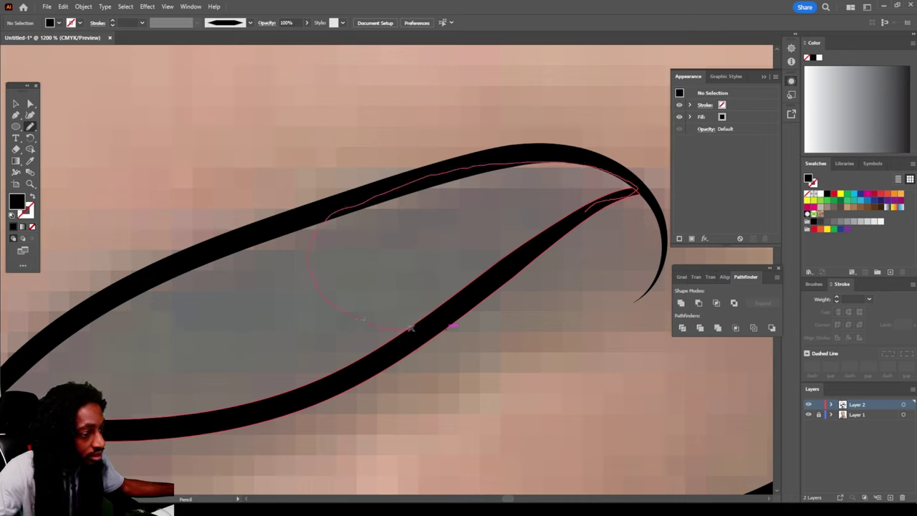
drag(410, 328, 468, 279)
drag(520, 248, 518, 248)
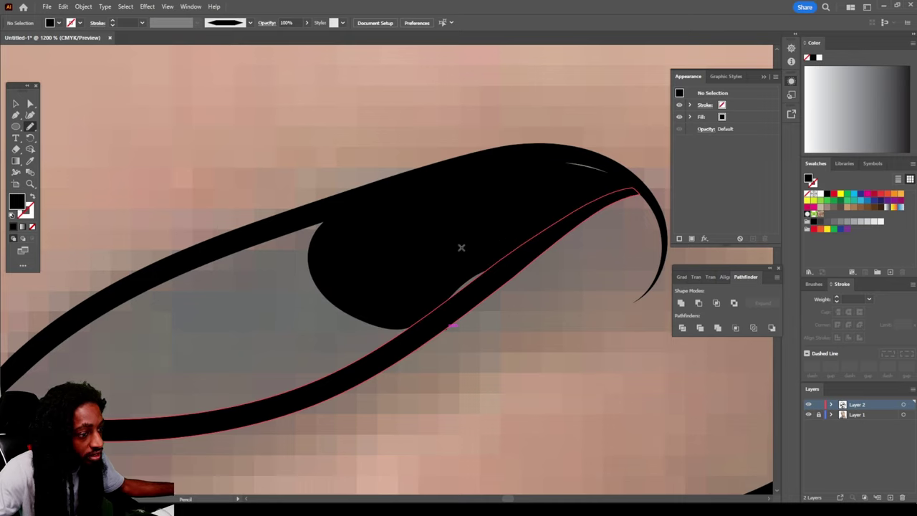
Trace another fill along the next gap's upper and lower inner edges
mouse_move(459, 249)
mouse_down()
mouse_move(427, 314)
mouse_move(460, 304)
mouse_move(492, 274)
mouse_up()
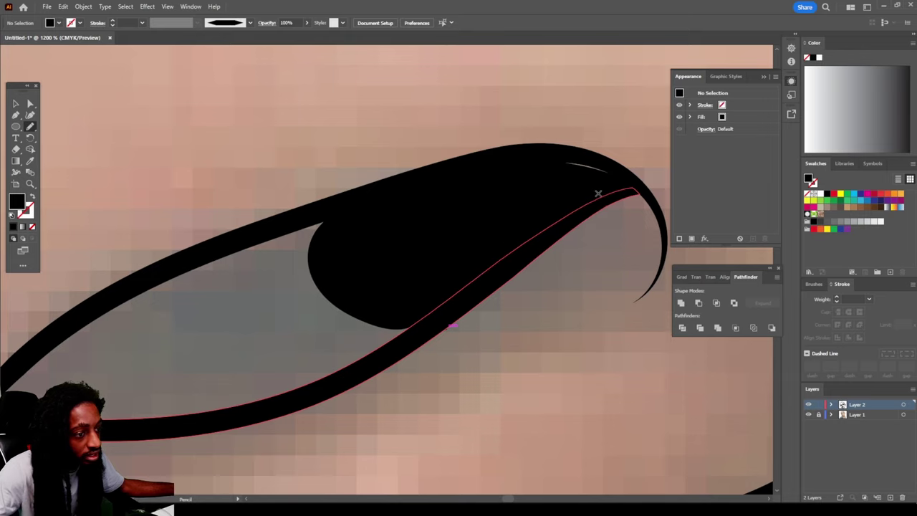
drag(541, 165, 542, 167)
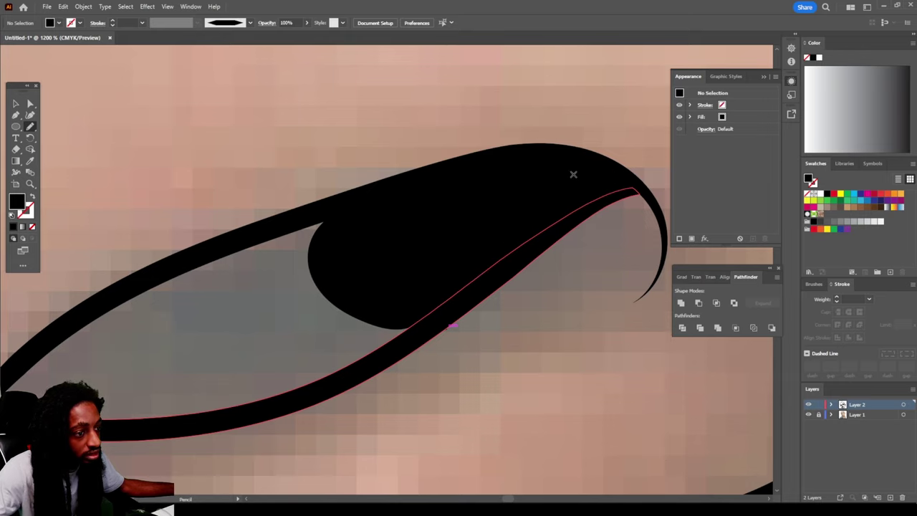
scroll(480, 235, down, 4)
scroll(425, 257, up, 4)
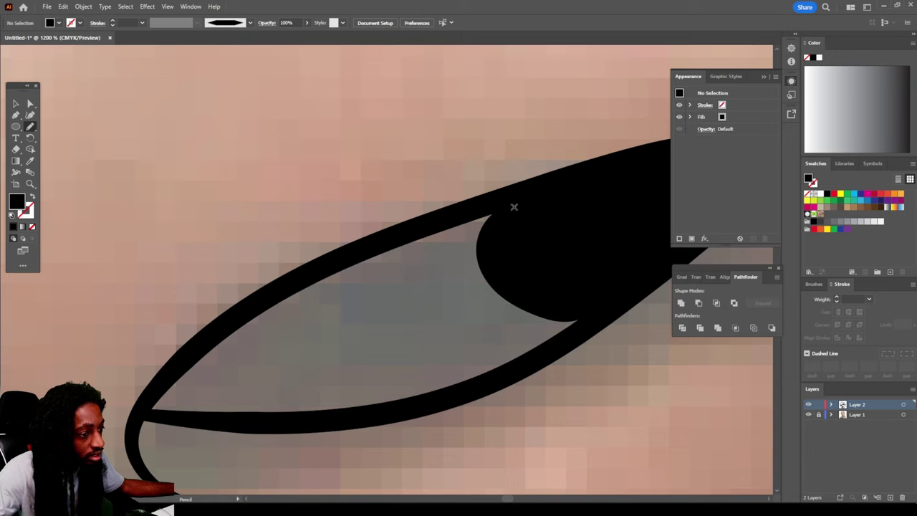
mouse_move(514, 206)
mouse_down()
mouse_move(325, 263)
mouse_move(195, 361)
mouse_up()
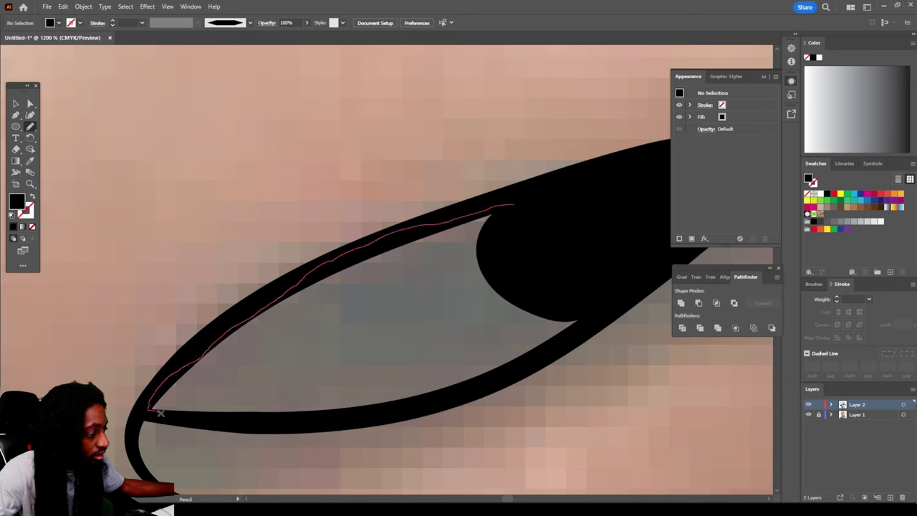
mouse_move(161, 412)
mouse_down()
mouse_move(317, 421)
mouse_move(458, 394)
mouse_move(584, 323)
mouse_move(593, 286)
mouse_move(586, 260)
mouse_up()
Trace closed pencil shapes around both irises so they fill solid black
key(ctrl+0)
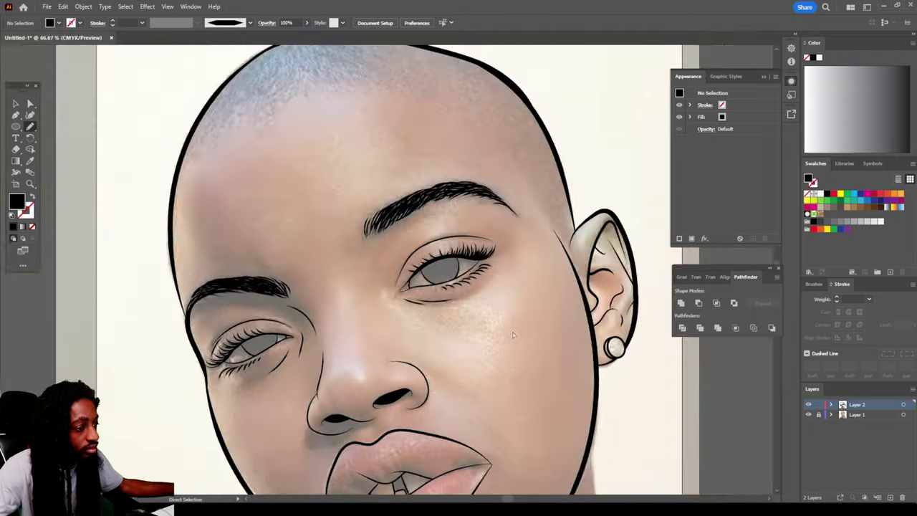
scroll(513, 334, up, 6)
mouse_move(74, 258)
mouse_down()
mouse_move(85, 297)
mouse_move(174, 360)
mouse_up()
mouse_move(423, 251)
mouse_down()
mouse_move(537, 211)
mouse_move(521, 162)
mouse_move(393, 128)
mouse_move(107, 244)
mouse_up()
key(ctrl+0)
scroll(250, 326, up, 6)
drag(112, 327, 201, 445)
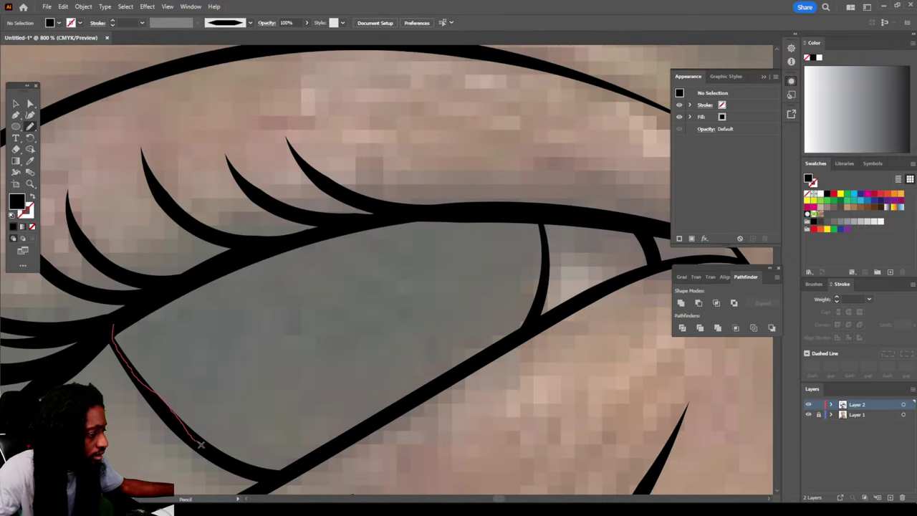
mouse_move(545, 256)
mouse_down()
mouse_move(501, 213)
mouse_move(311, 232)
mouse_move(123, 318)
mouse_up()
Fill the gaps between the teeth with closed black pencil shapes
key(ctrl+0)
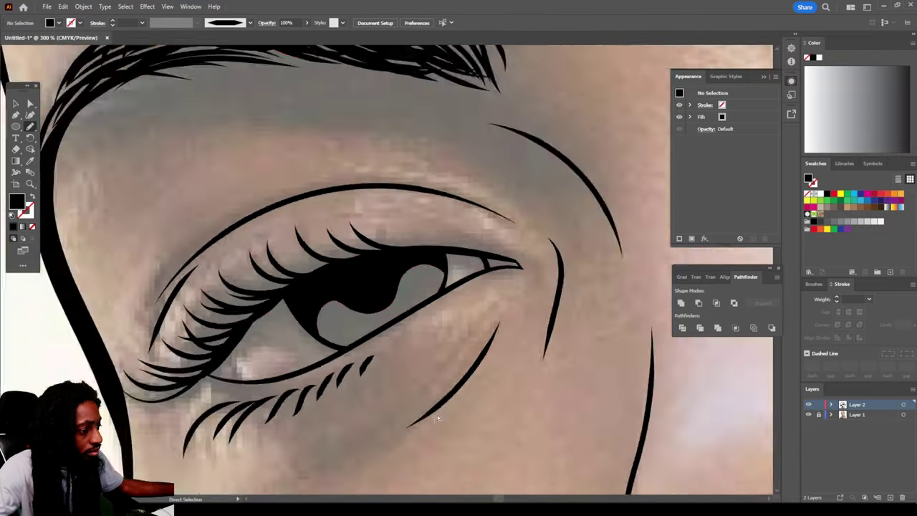
scroll(492, 393, up, 3)
scroll(445, 260, up, 5)
mouse_move(280, 168)
mouse_down()
mouse_move(256, 106)
mouse_move(179, 154)
mouse_move(106, 219)
mouse_move(286, 366)
mouse_up()
drag(225, 333, 262, 367)
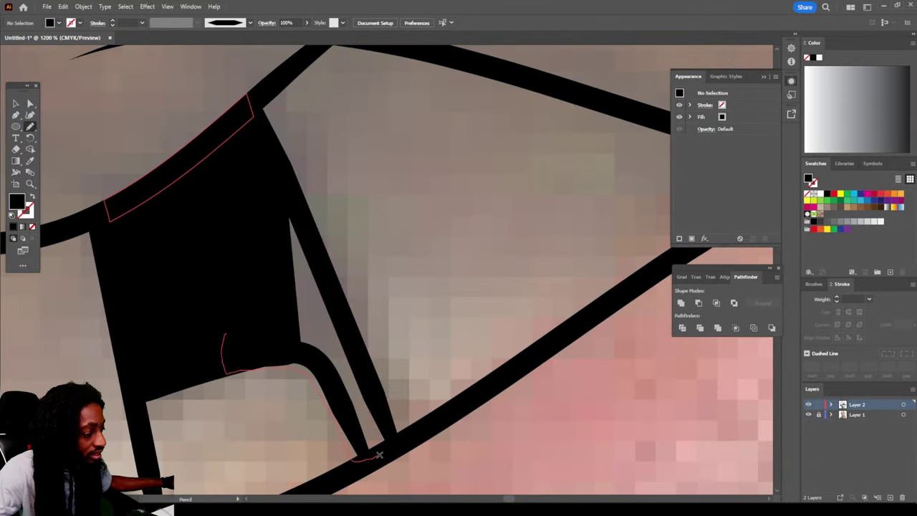
drag(379, 455, 222, 254)
scroll(221, 254, down, 5)
key(ctrl+0)
scroll(552, 400, up, 4)
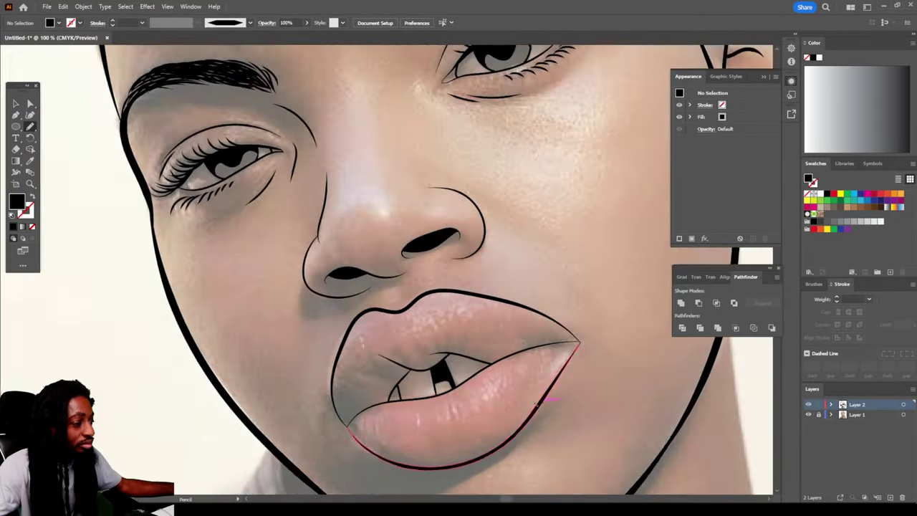
scroll(308, 301, up, 4)
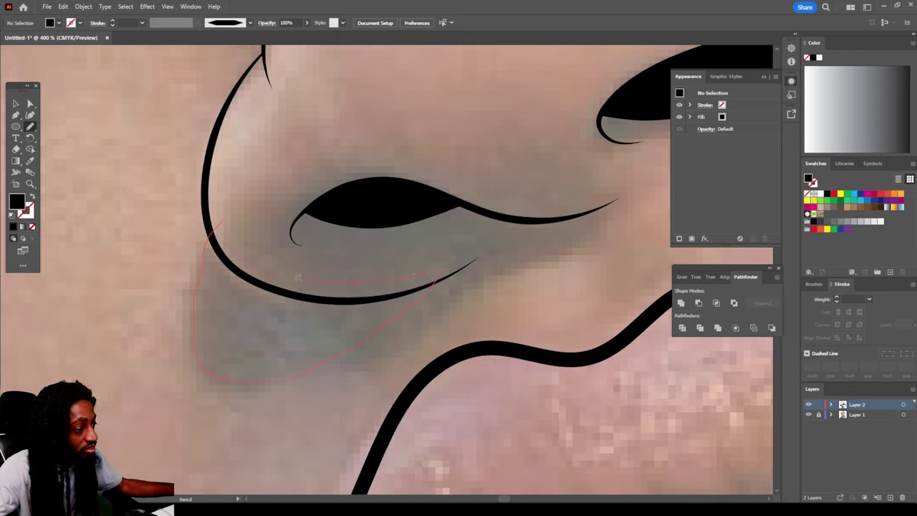
Close the shape under the nostril curve, then expand the area's black shapes and crop them together
drag(246, 241, 222, 222)
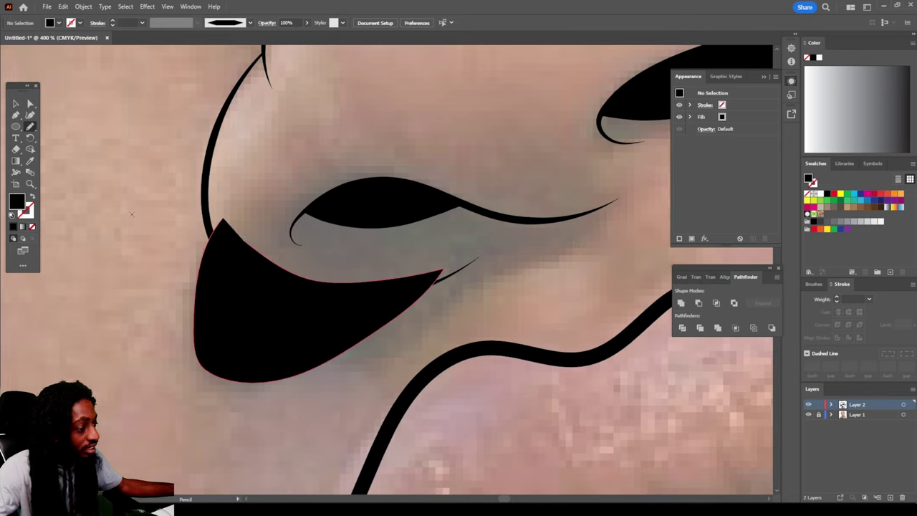
key(ctrl+shift+a)
click(16, 104)
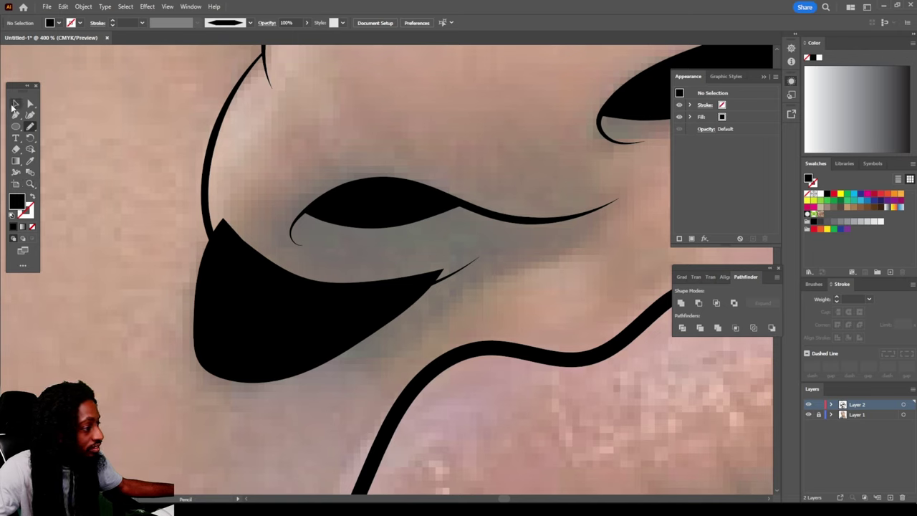
mouse_move(152, 186)
mouse_down()
mouse_move(358, 343)
mouse_move(364, 338)
mouse_up()
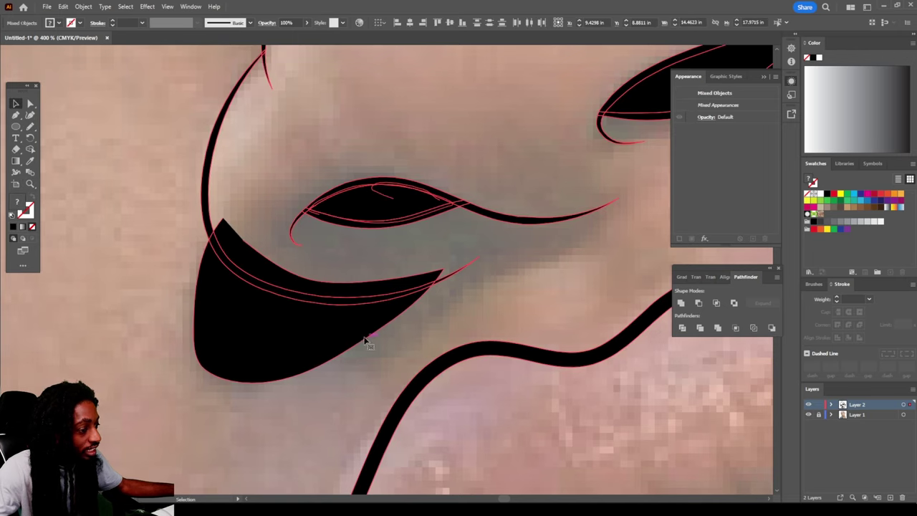
click(84, 7)
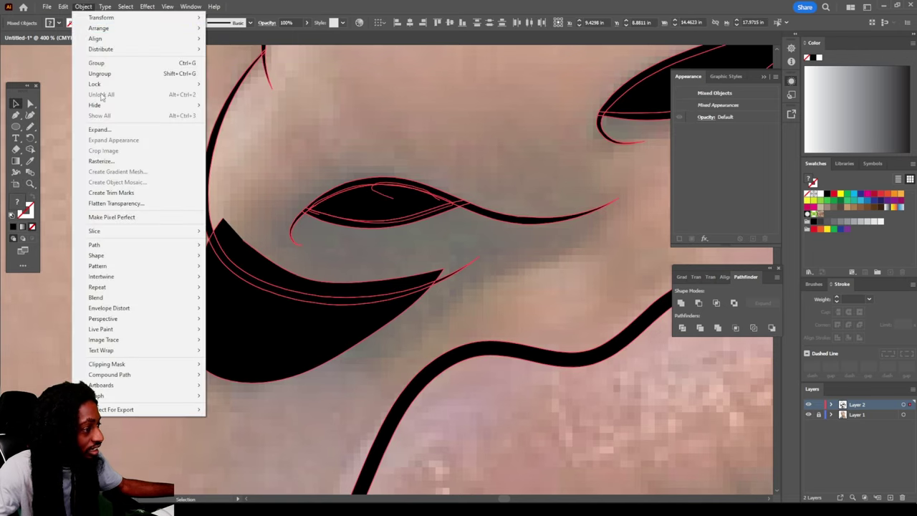
click(107, 129)
click(736, 328)
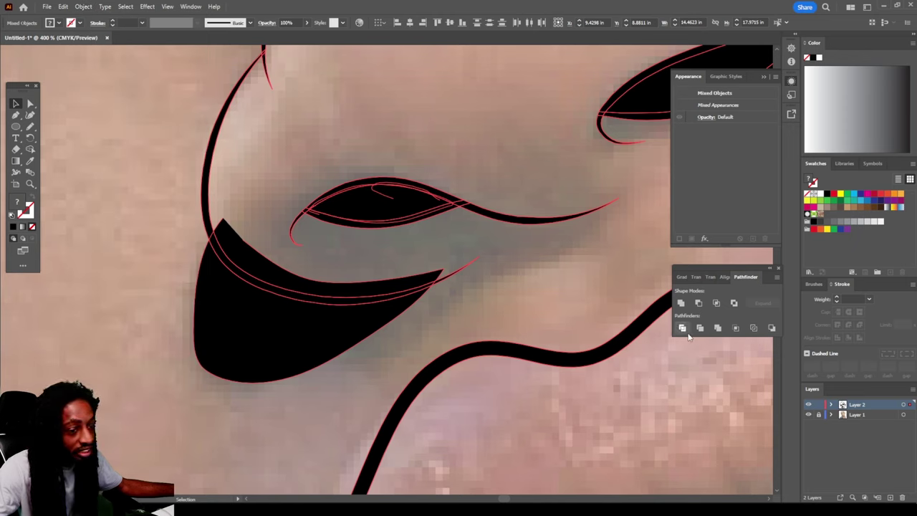
Inspect a cropped piece under the eye, then toggle the reference photo to check the result
click(30, 104)
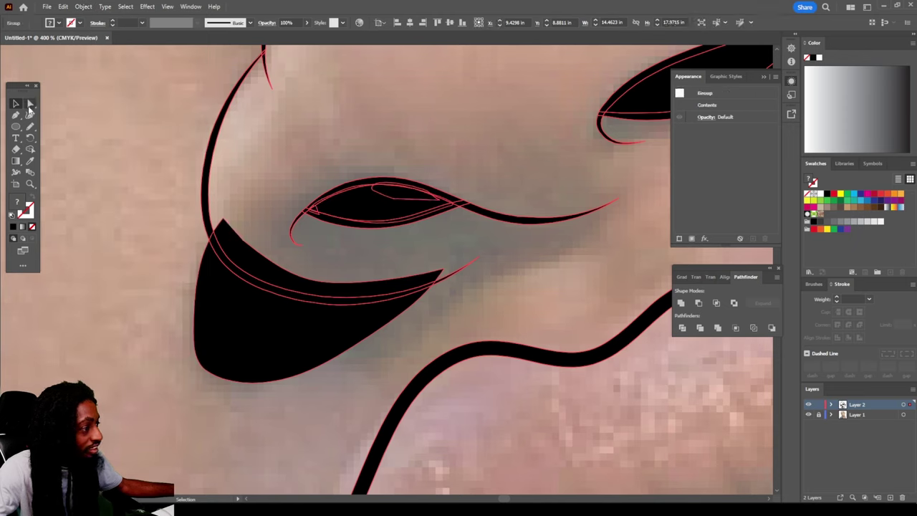
key(ctrl+shift+a)
click(252, 254)
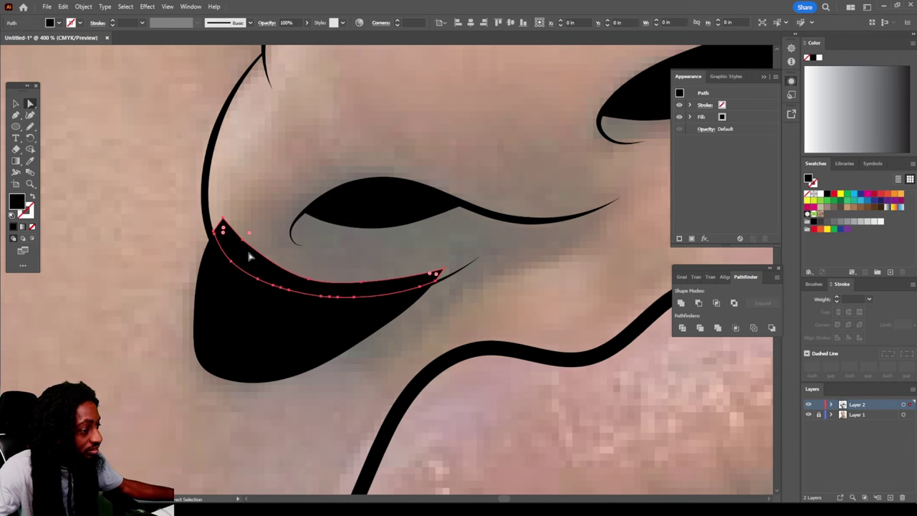
key(ctrl+shift+a)
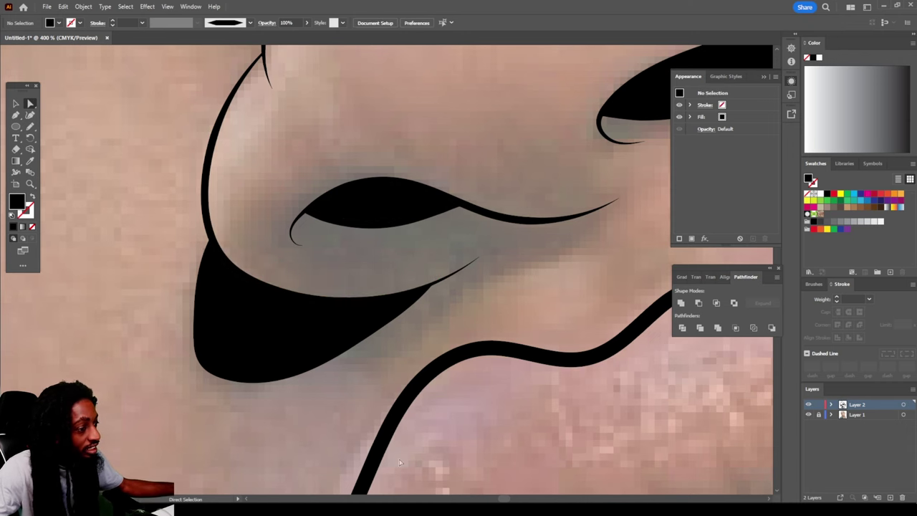
scroll(423, 442, down, 4)
scroll(423, 441, down, 2)
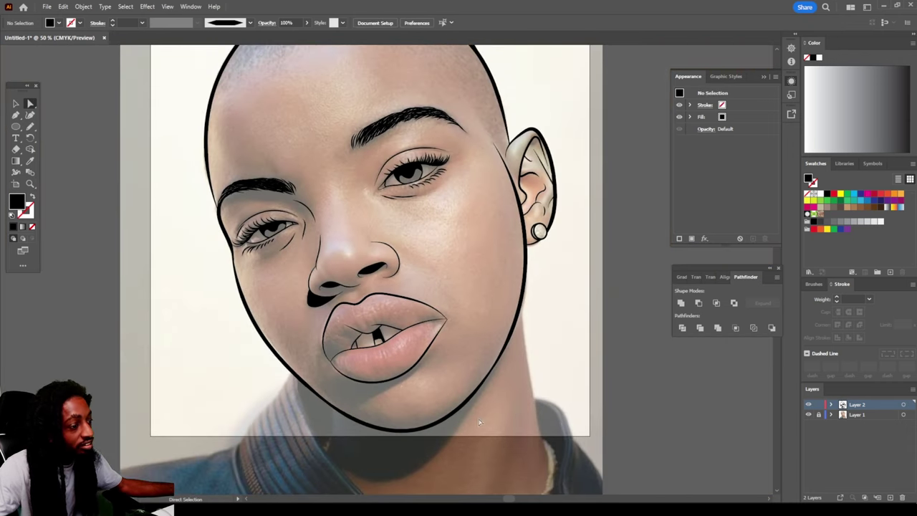
click(810, 415)
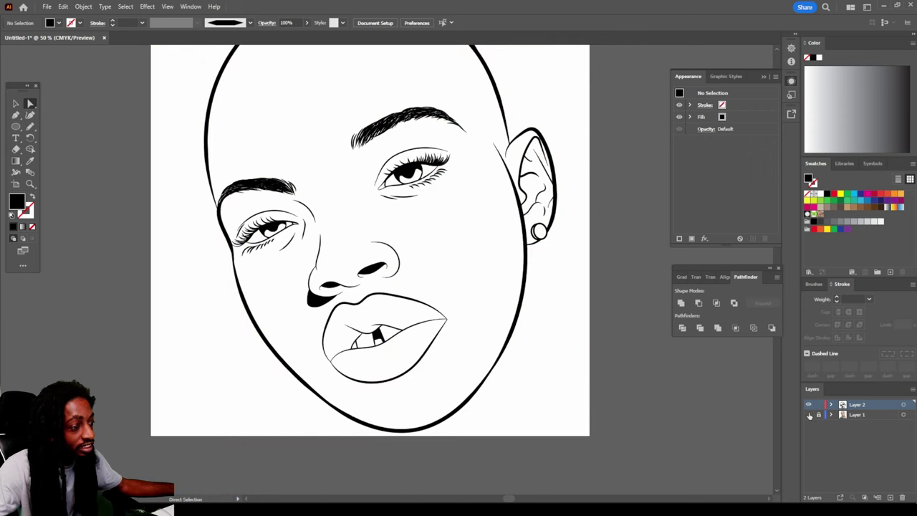
key(ctrl+plus)
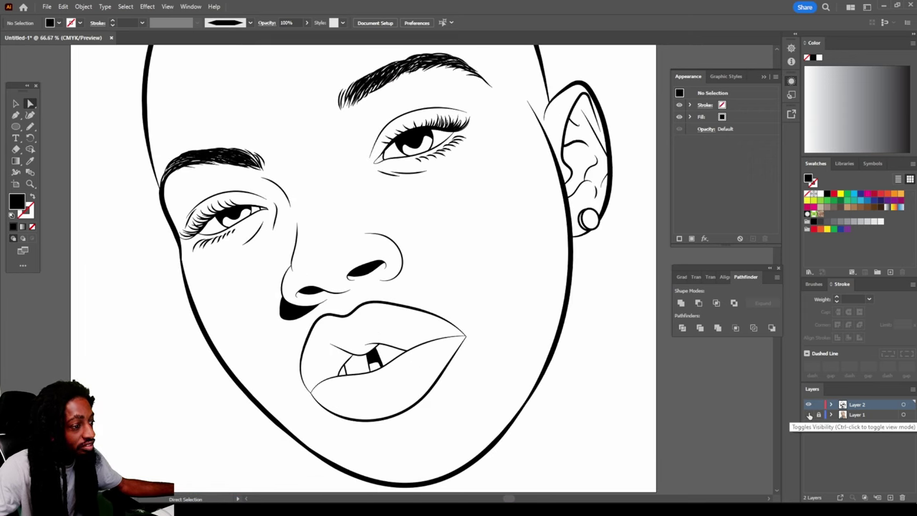
click(809, 415)
scroll(562, 431, down, 3)
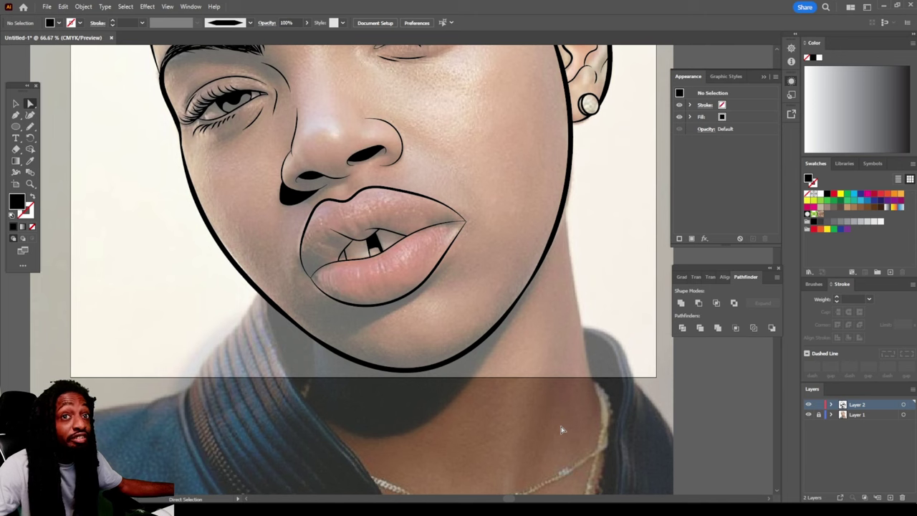
Draw a filled black shadow shape under the lower lip with the Pencil
key(ctrl+plus)
key(ctrl+plus)
key(ctrl+plus)
scroll(530, 419, down, 1)
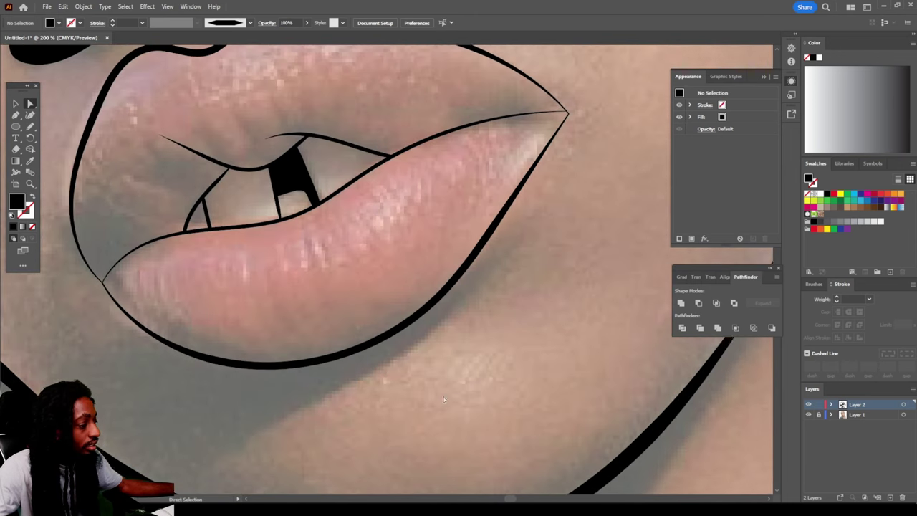
scroll(445, 400, down, 1)
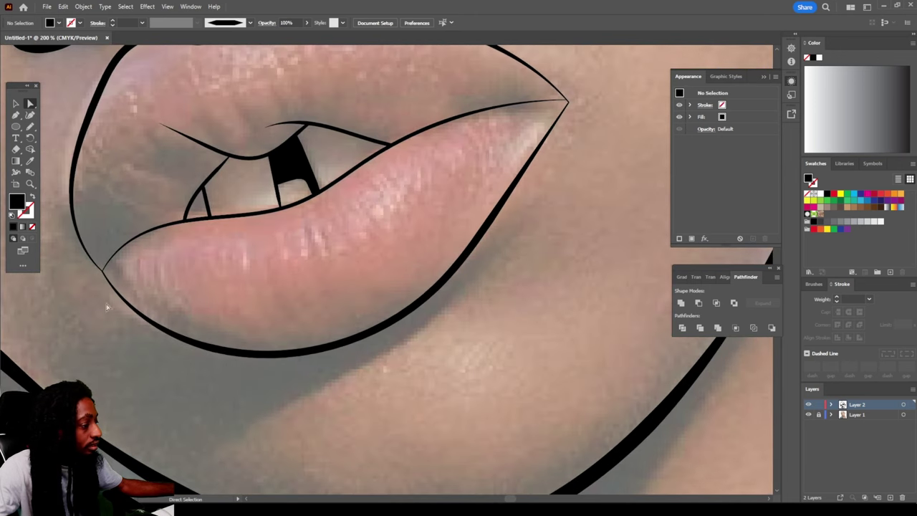
click(30, 128)
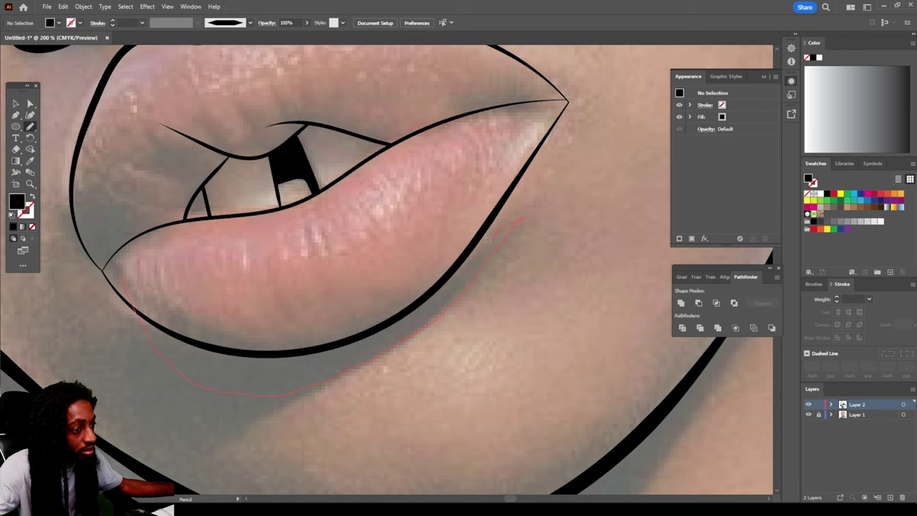
drag(346, 281, 344, 279)
scroll(342, 313, down, 2)
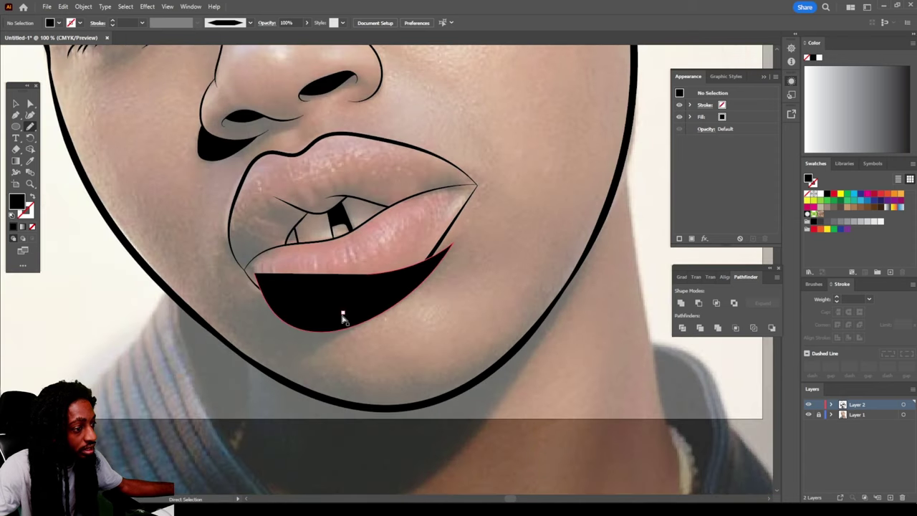
scroll(328, 331, up, 2)
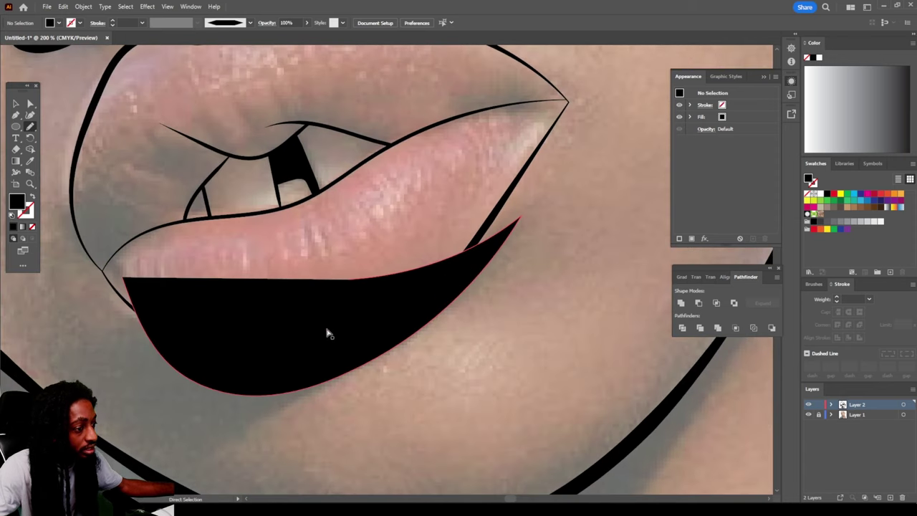
Expand and divide the mouth outlines with the shadow, deleting the piece overlapping the lip
click(14, 104)
drag(495, 360, 98, 214)
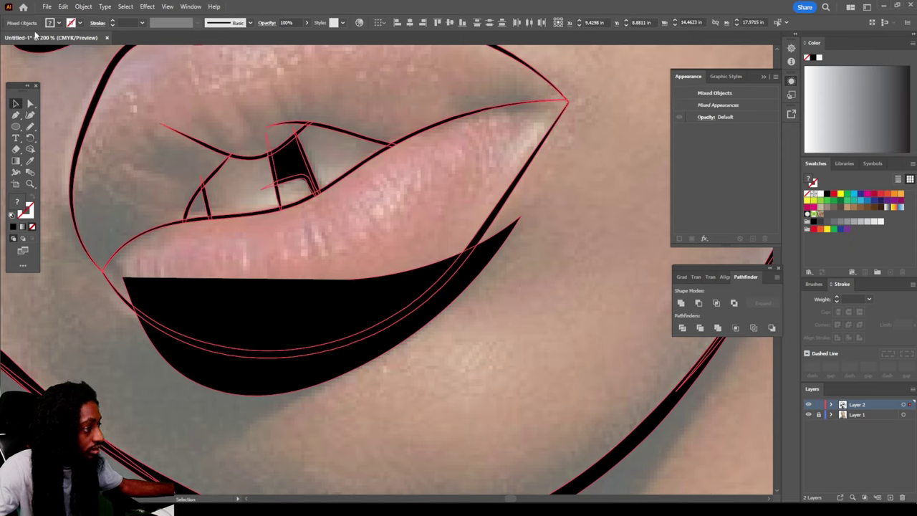
click(81, 7)
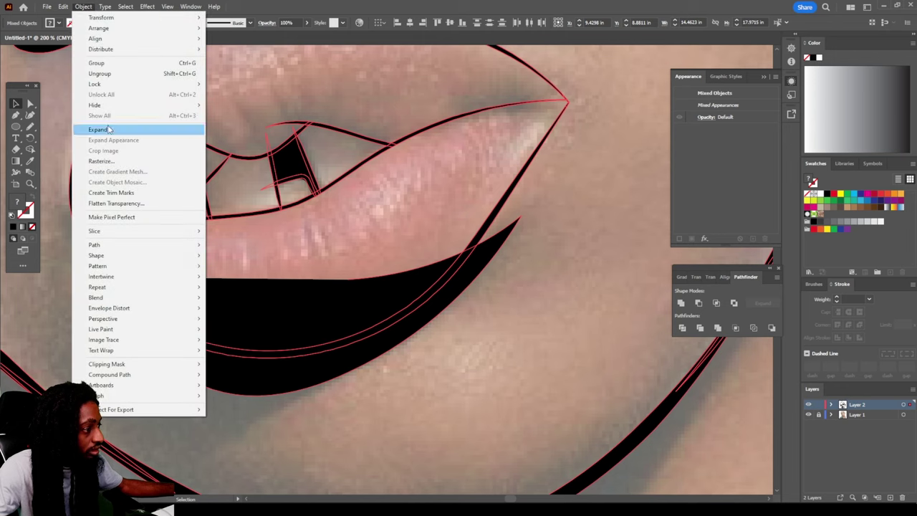
click(107, 127)
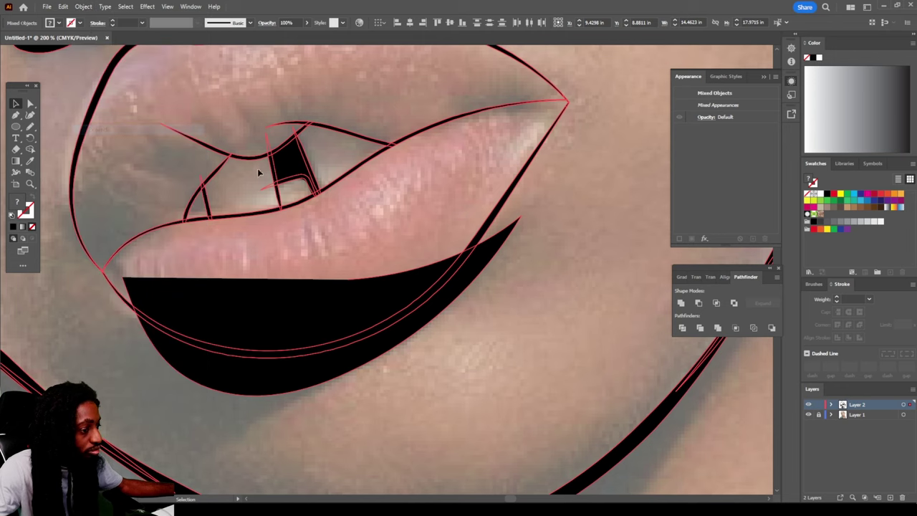
click(683, 328)
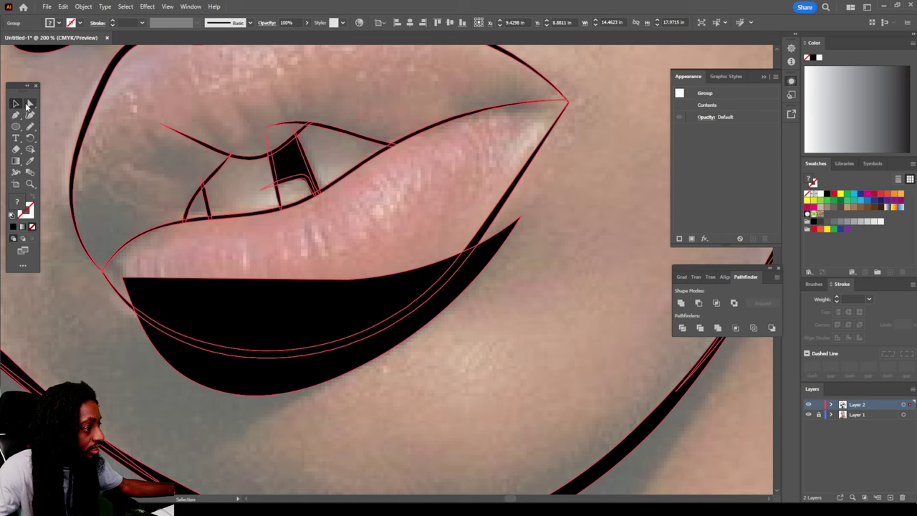
click(29, 104)
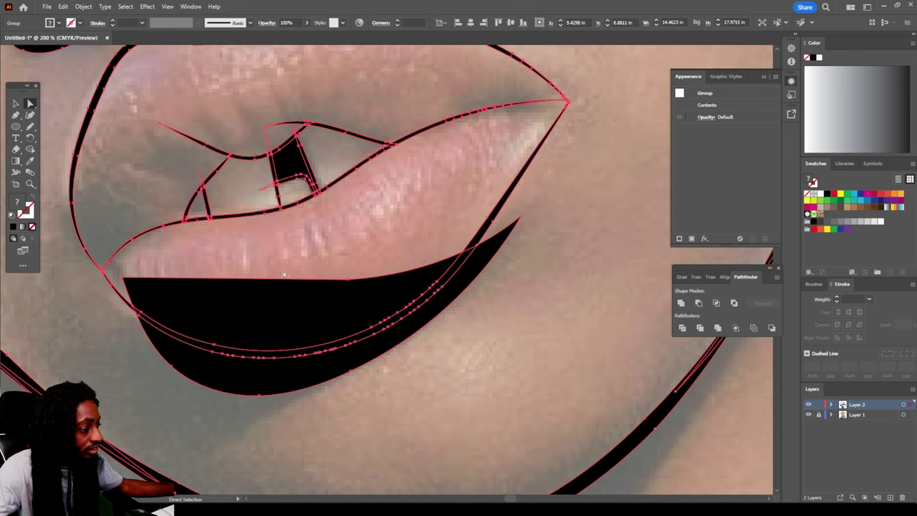
click(273, 302)
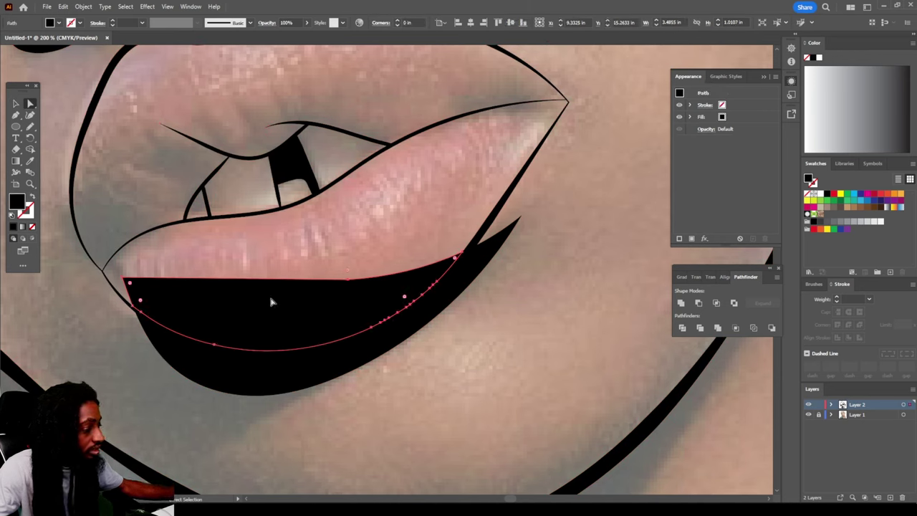
key(Delete)
Zoom out and toggle the reference photo to check the lip shadow
key(ctrl+minus)
key(ctrl+minus)
key(ctrl+minus)
key(ctrl+minus)
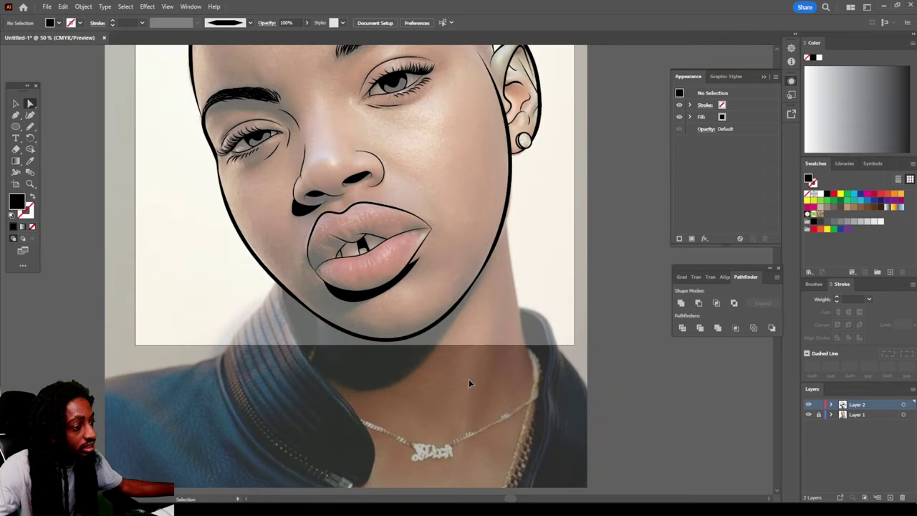
key(ctrl+minus)
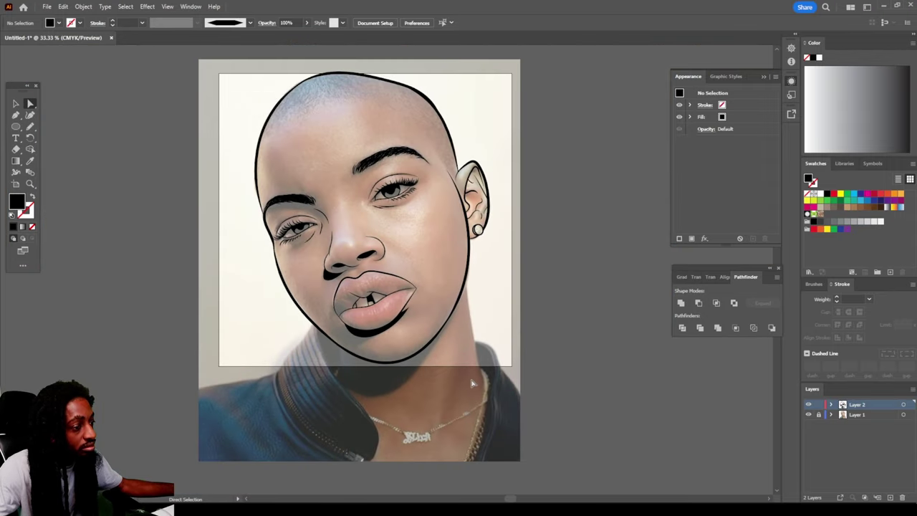
click(809, 415)
key(ctrl+plus)
key(ctrl+plus)
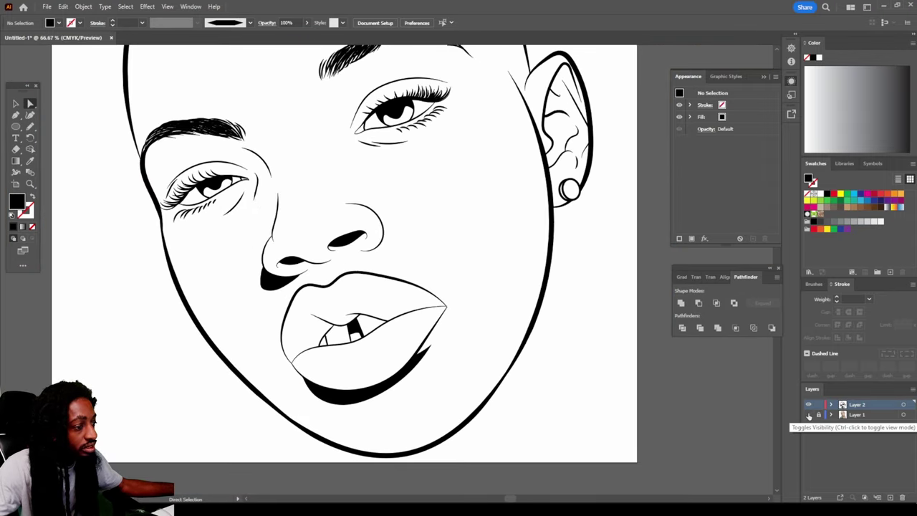
click(809, 414)
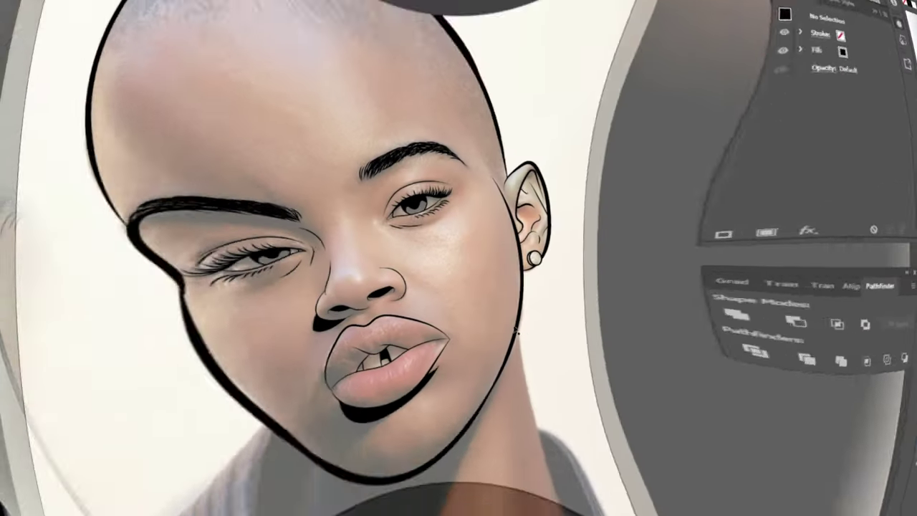
With the Pencil tool, redraw the lower eyelid's pointed tip edge
scroll(510, 331, up, 6)
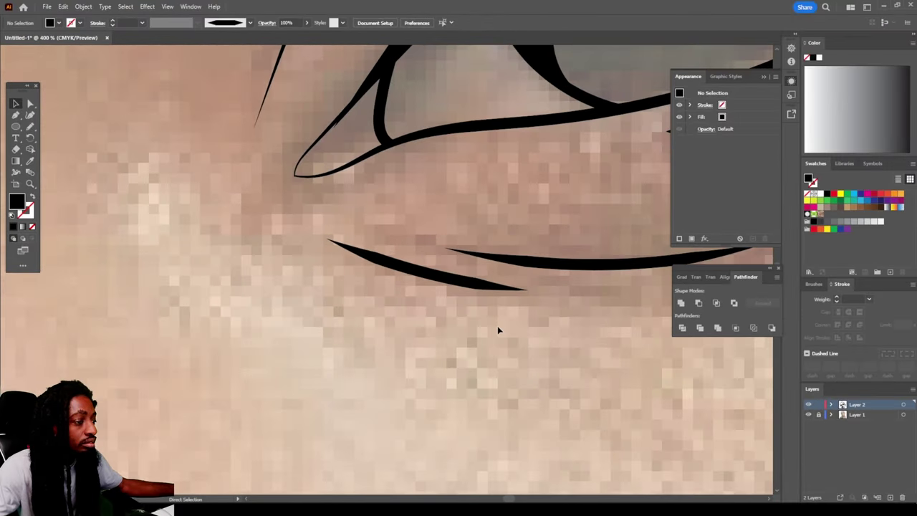
scroll(430, 323, up, 2)
scroll(278, 402, up, 2)
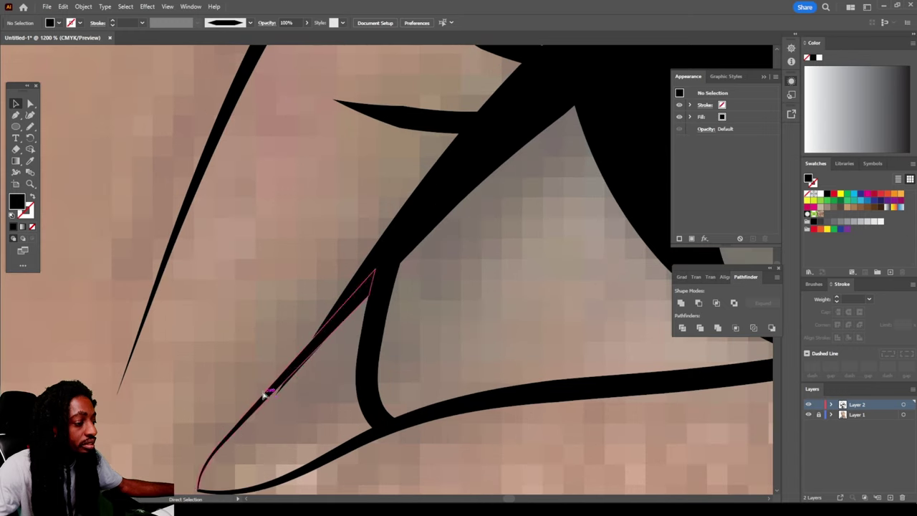
key(n)
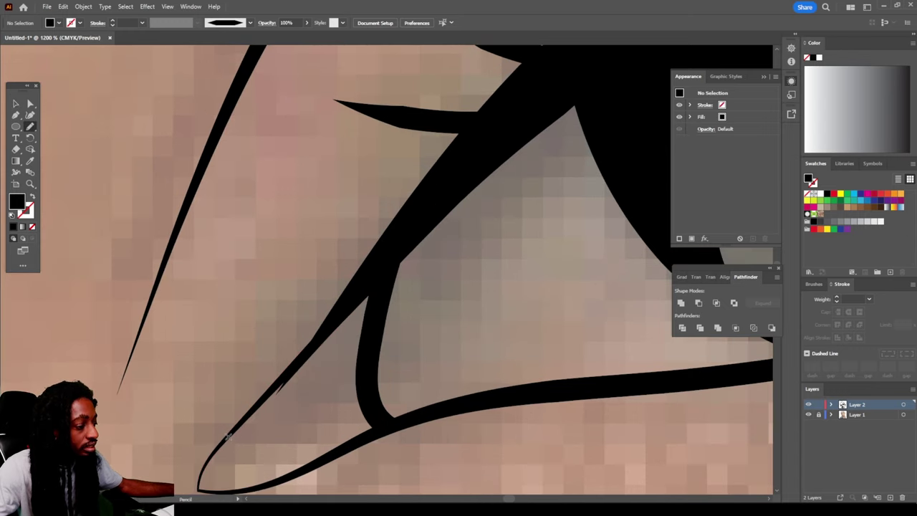
drag(296, 368, 352, 310)
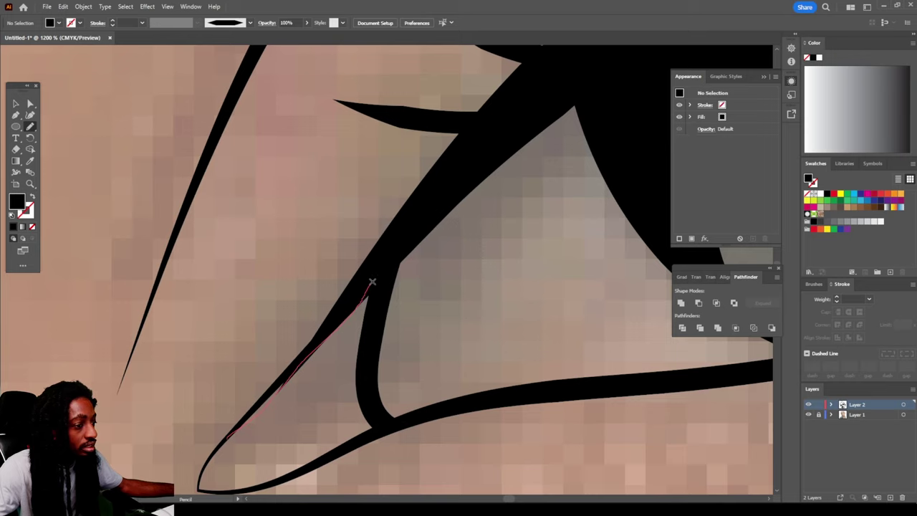
drag(371, 273, 360, 286)
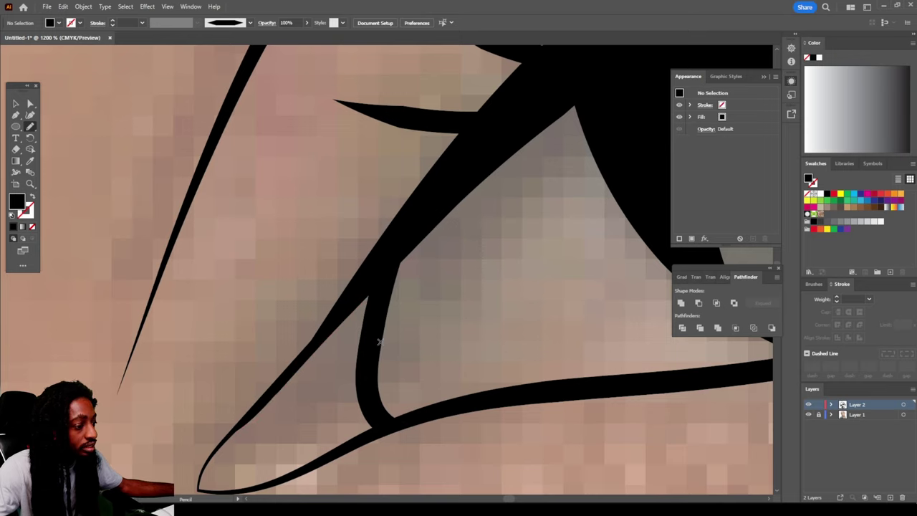
Extend the eyelid line into the lashes and trace a line along the nostril's edge
key(ctrl+minus)
key(ctrl+minus)
key(ctrl+minus)
key(ctrl+minus)
key(ctrl+minus)
key(ctrl+minus)
key(ctrl+minus)
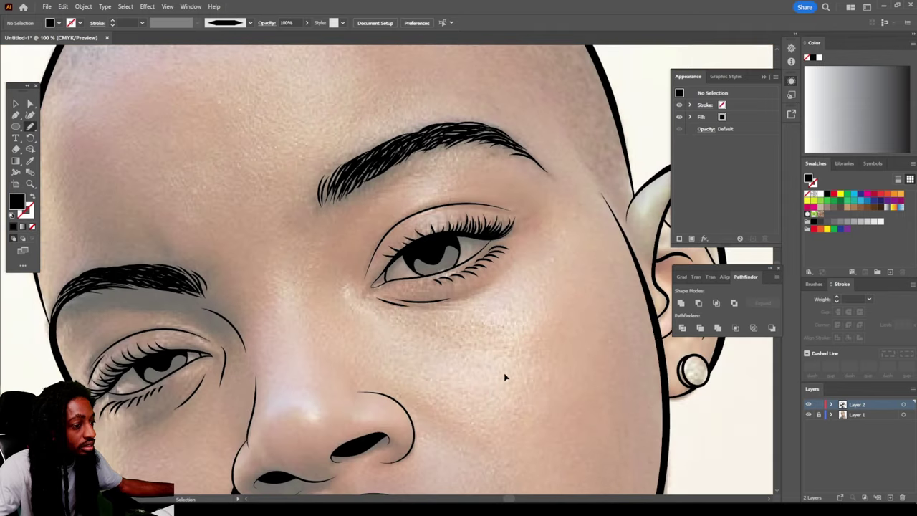
key(ctrl+plus)
key(ctrl+plus)
key(ctrl+plus)
key(ctrl+plus)
key(ctrl+plus)
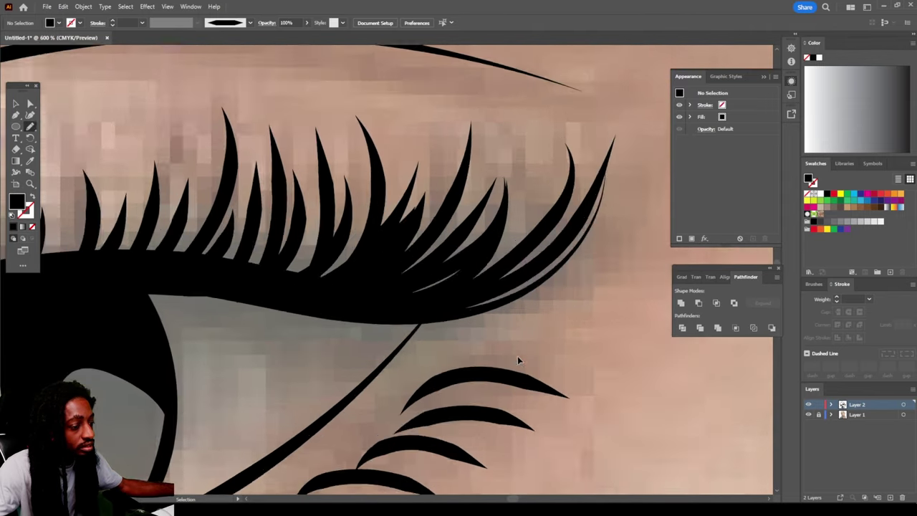
key(ctrl+plus)
key(ctrl+plus)
key(ctrl+plus)
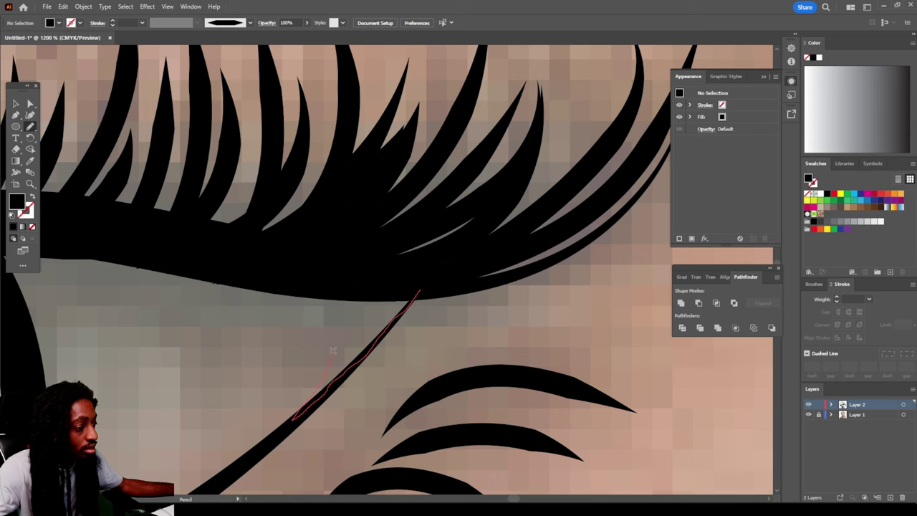
mouse_move(332, 350)
mouse_down()
mouse_move(314, 305)
mouse_move(265, 282)
mouse_move(342, 279)
mouse_up()
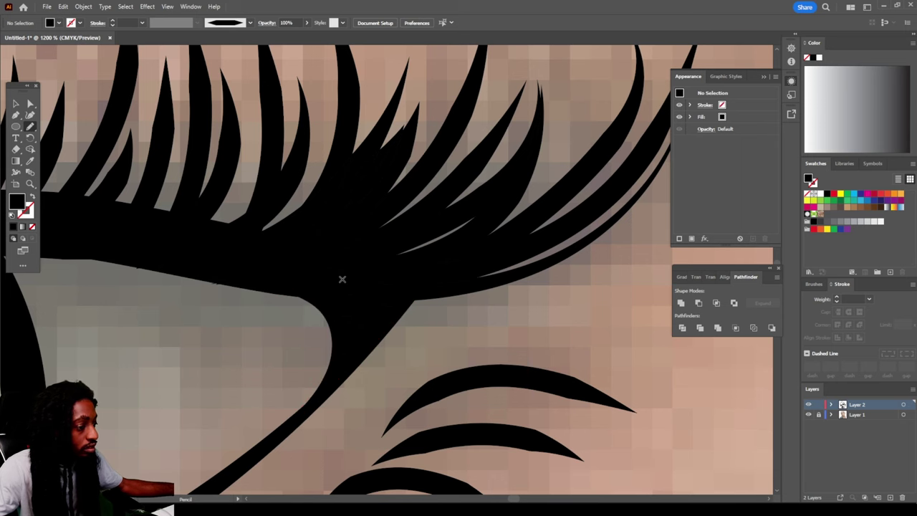
scroll(342, 280, down, 8)
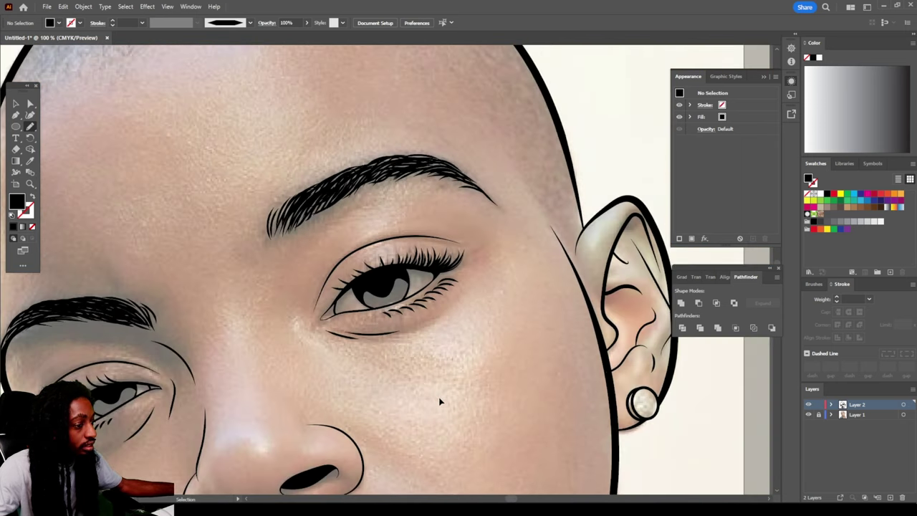
mouse_move(392, 374)
mouse_down()
mouse_move(431, 402)
mouse_move(427, 394)
mouse_up()
scroll(428, 394, down, 2)
Draw black fill shapes bridging the lashes to the lid and at the outer corner
scroll(204, 343, up, 5)
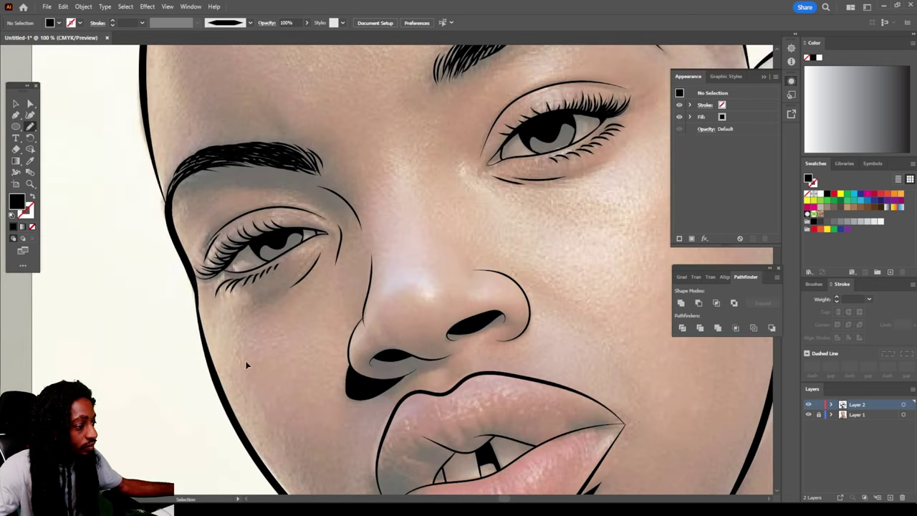
scroll(205, 342, up, 3)
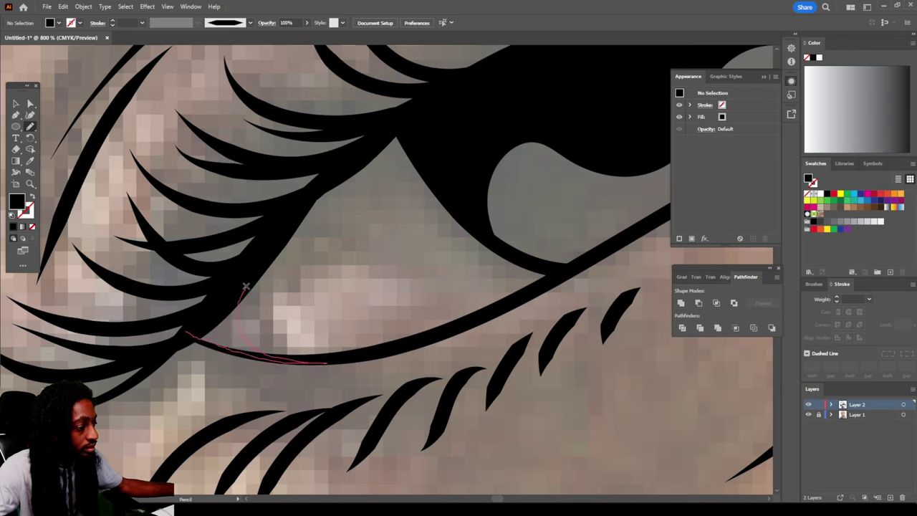
drag(226, 304, 217, 310)
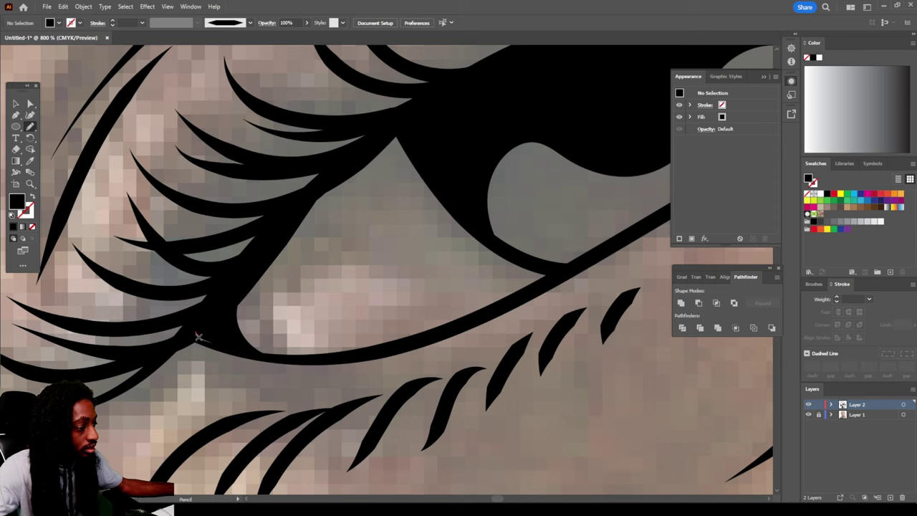
scroll(480, 352, down, 5)
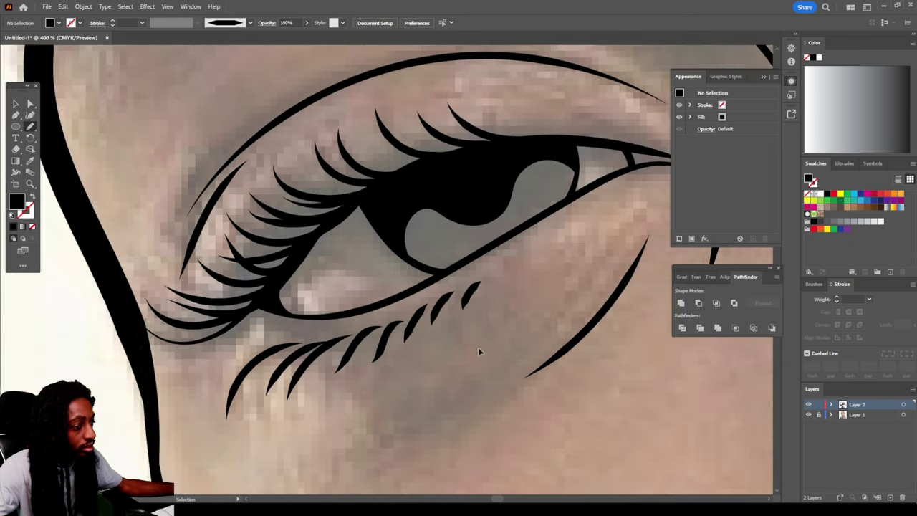
scroll(495, 340, up, 6)
scroll(460, 330, up, 5)
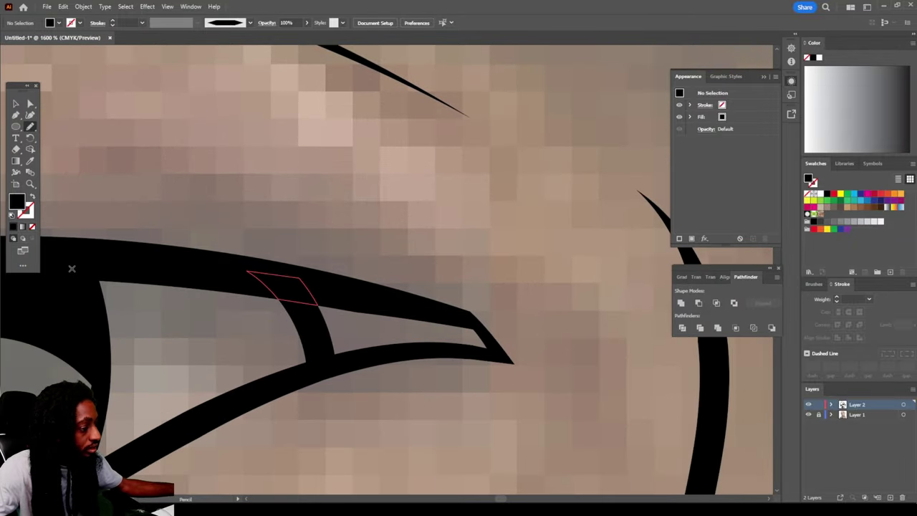
drag(72, 268, 94, 313)
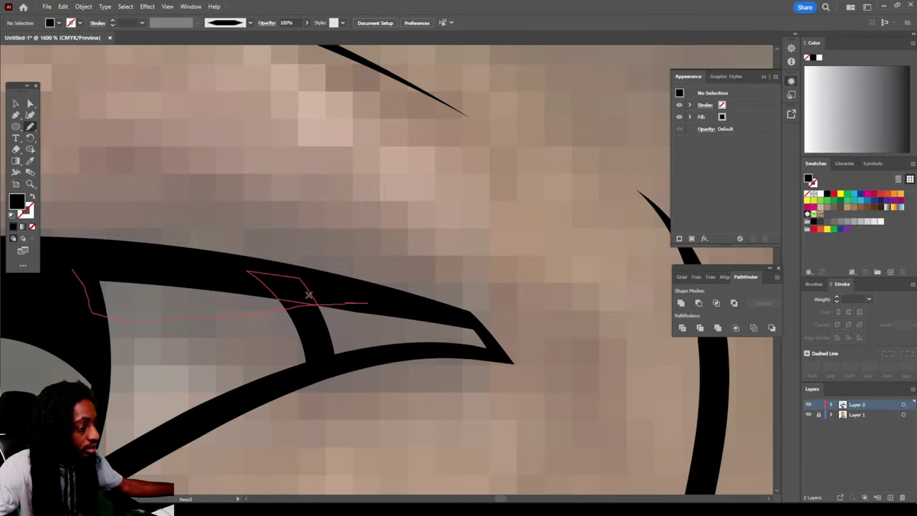
Fill the left eye's inner corner and the lower lid beside it with black shapes
scroll(308, 294, down, 8)
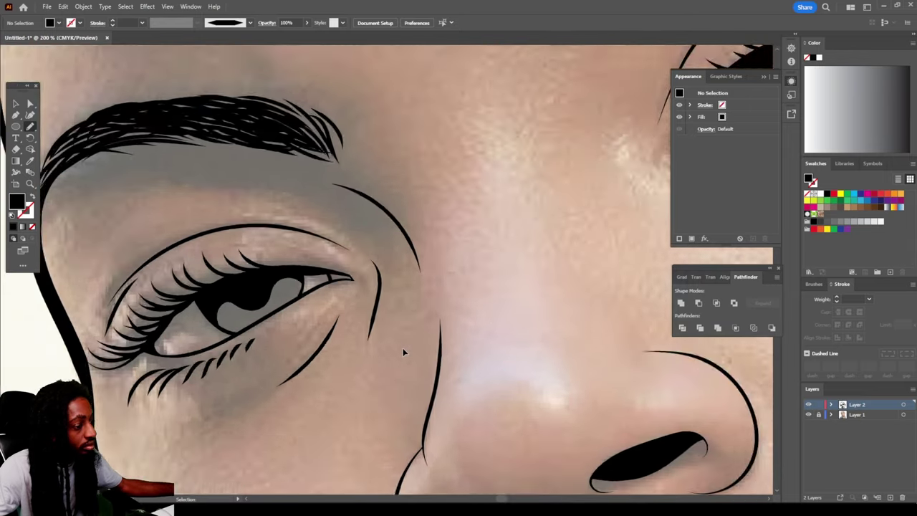
scroll(387, 343, down, 1)
scroll(215, 343, up, 6)
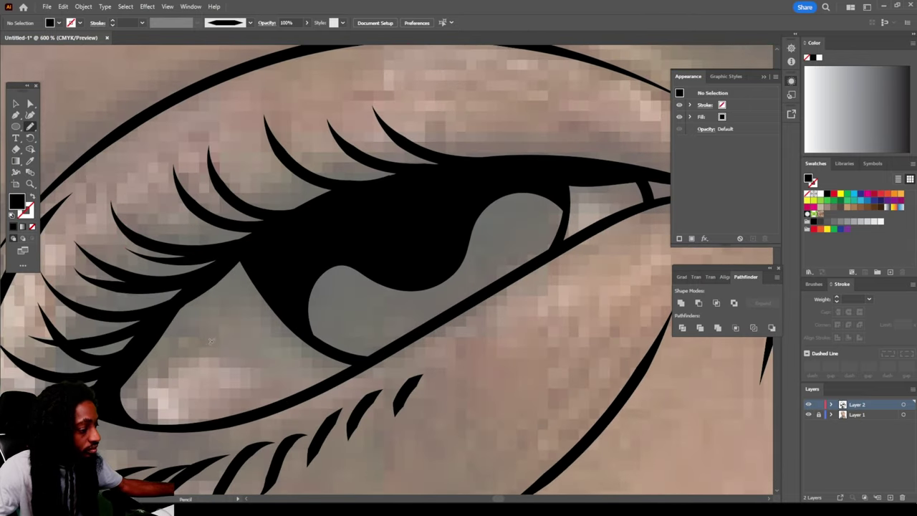
scroll(211, 342, down, 1)
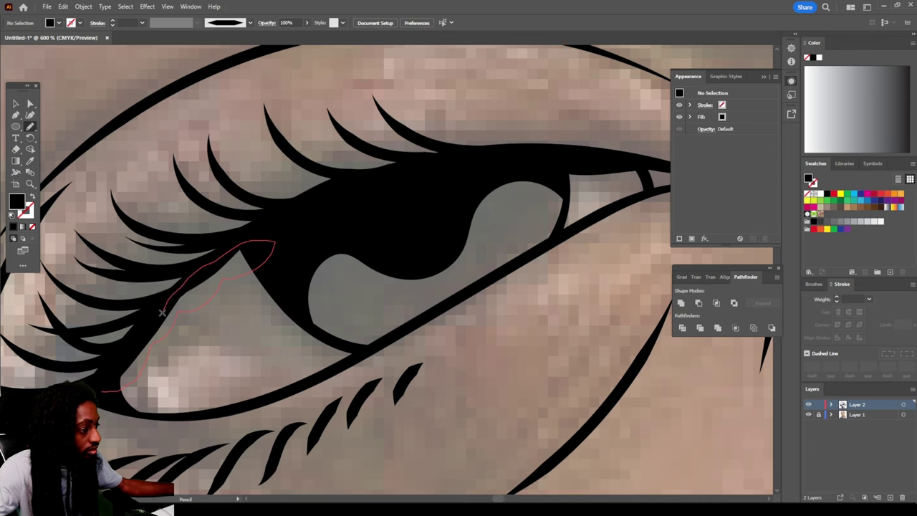
scroll(296, 270, down, 10)
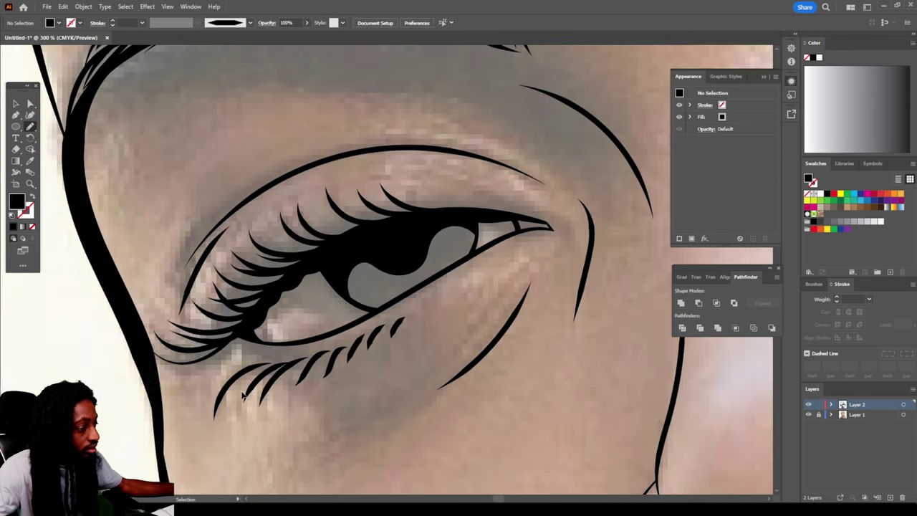
scroll(324, 392, up, 10)
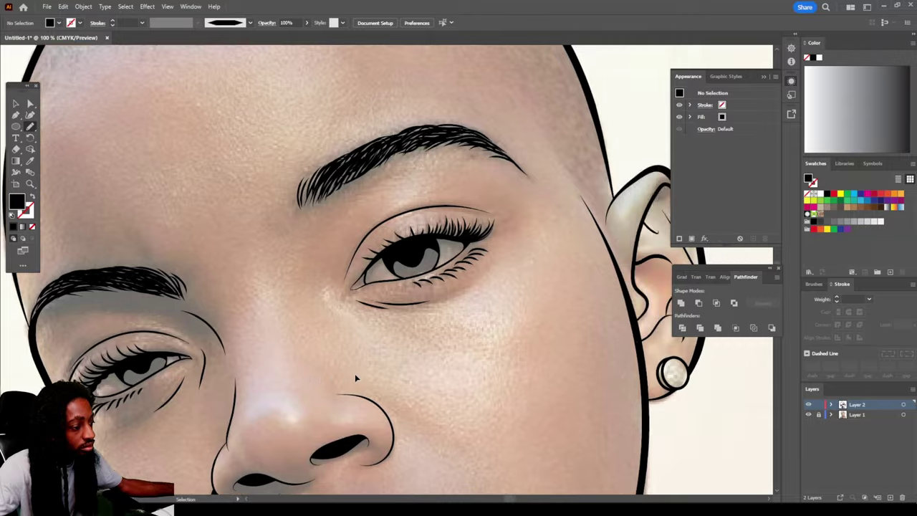
scroll(290, 369, down, 3)
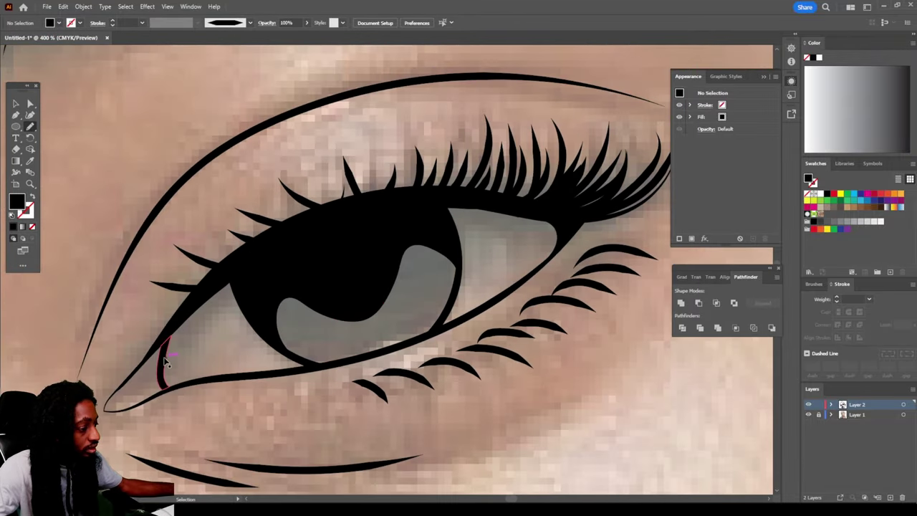
scroll(71, 358, up, 3)
drag(127, 304, 66, 369)
scroll(71, 365, down, 3)
scroll(83, 364, up, 3)
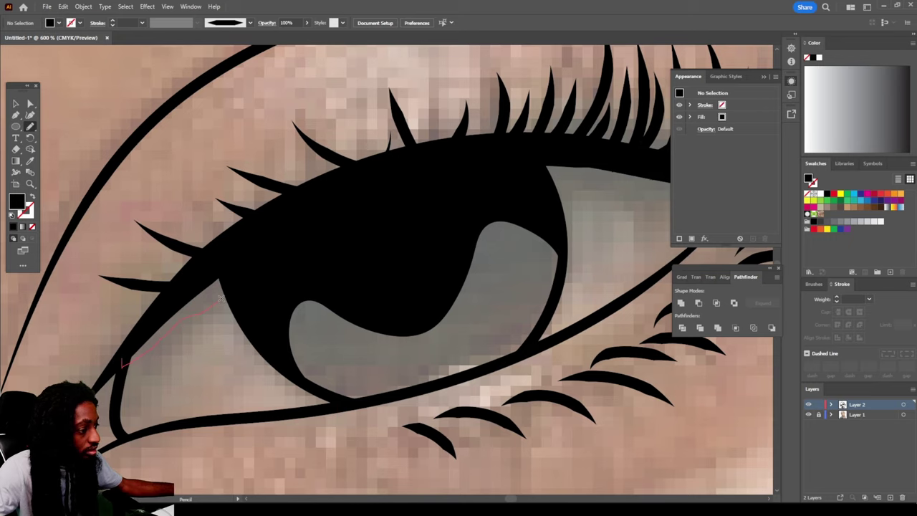
drag(231, 271, 215, 276)
scroll(222, 283, down, 3)
key(v)
scroll(322, 293, up, 5)
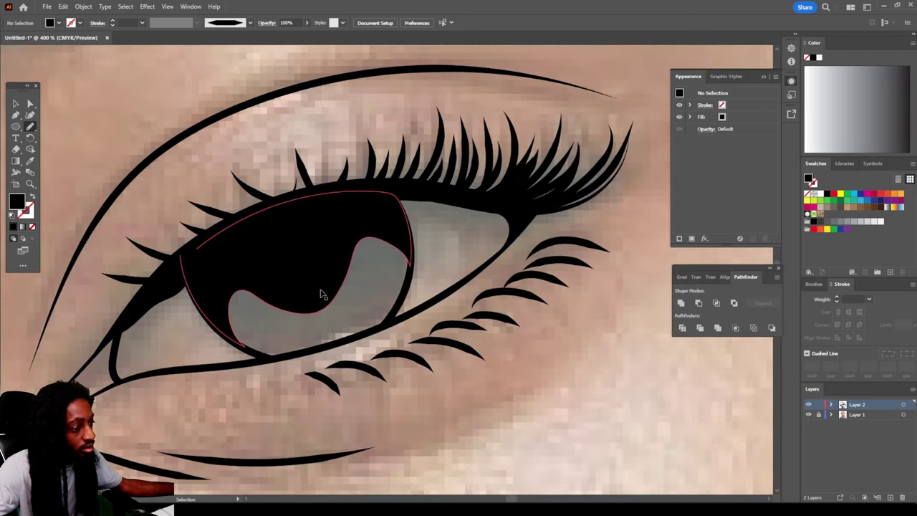
scroll(325, 294, down, 8)
Select all the face line art, group it, and merge it with Pathfinder Merge
key(b)
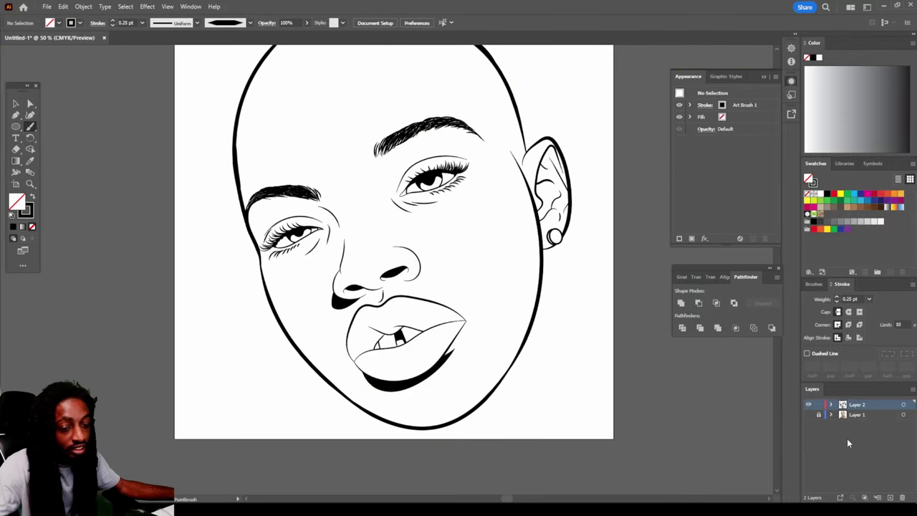
scroll(391, 231, up, 2)
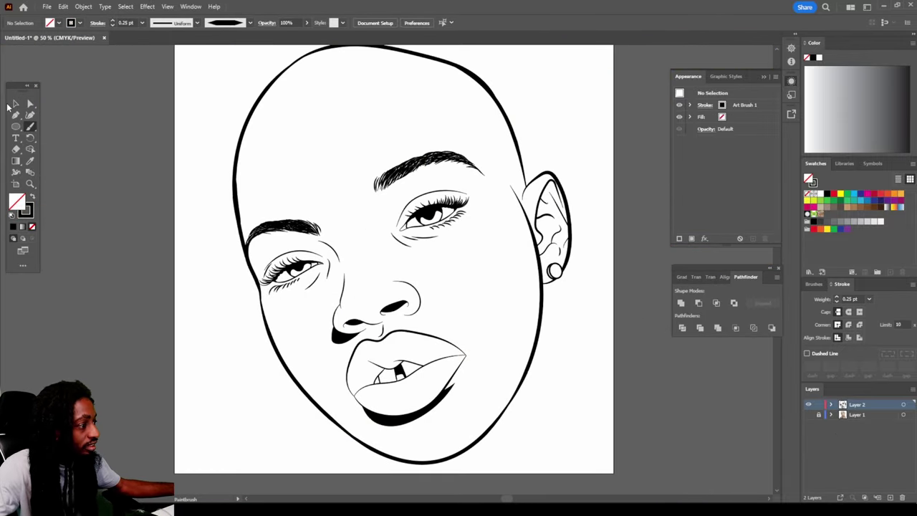
click(15, 104)
drag(201, 83, 599, 455)
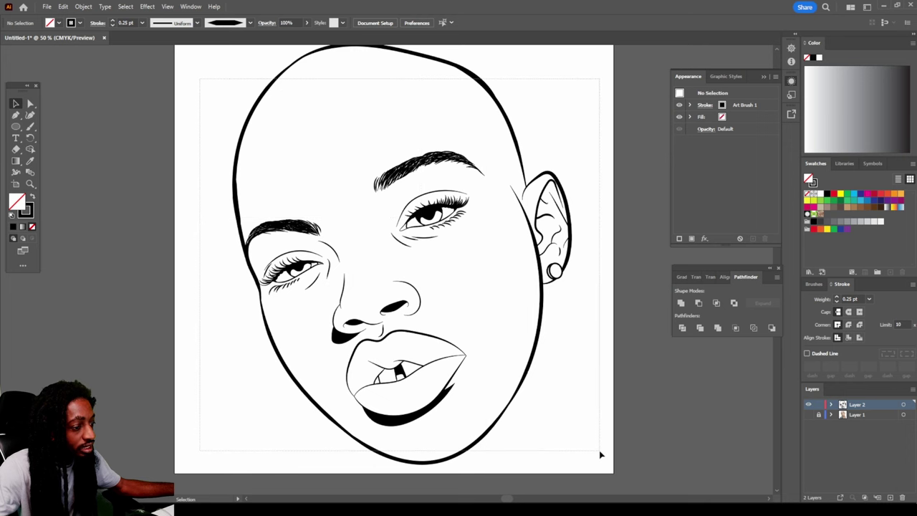
click(83, 7)
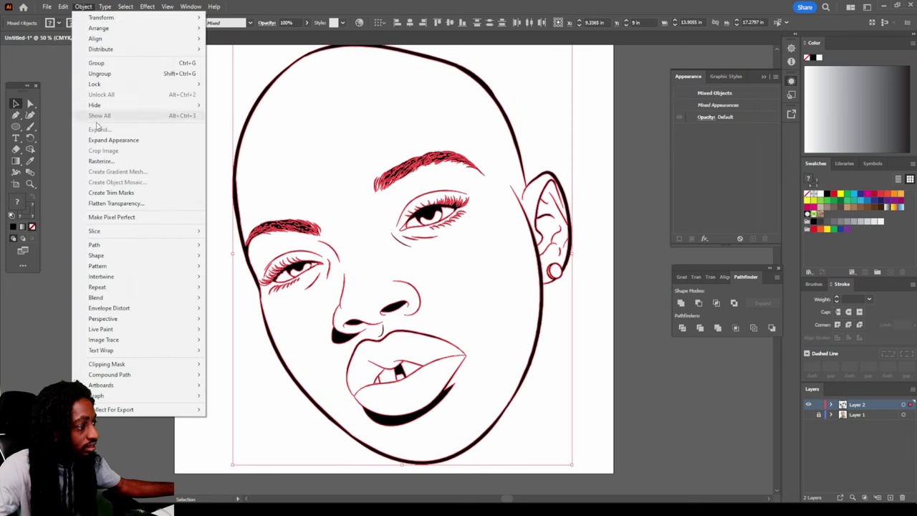
click(115, 141)
click(717, 328)
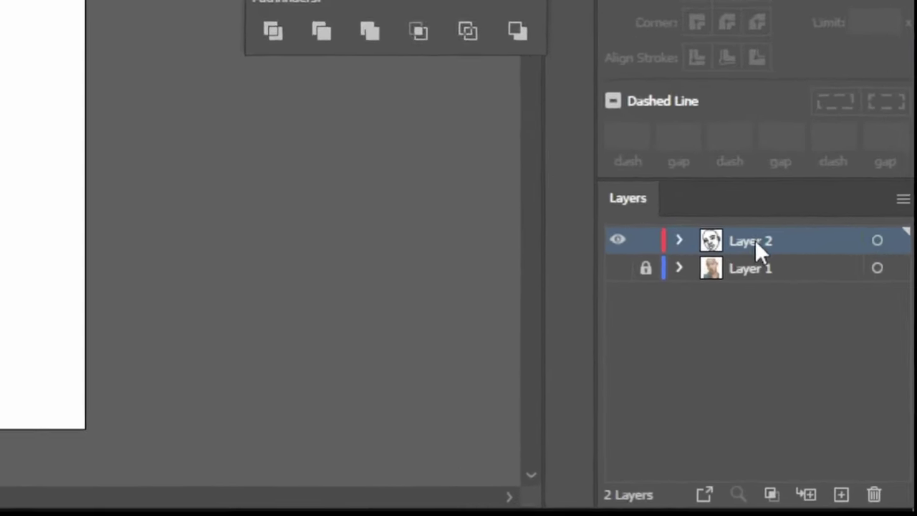
Duplicate Layer 2, lock the Layer 2 copy, and make Layer 2 active
drag(754, 240, 843, 494)
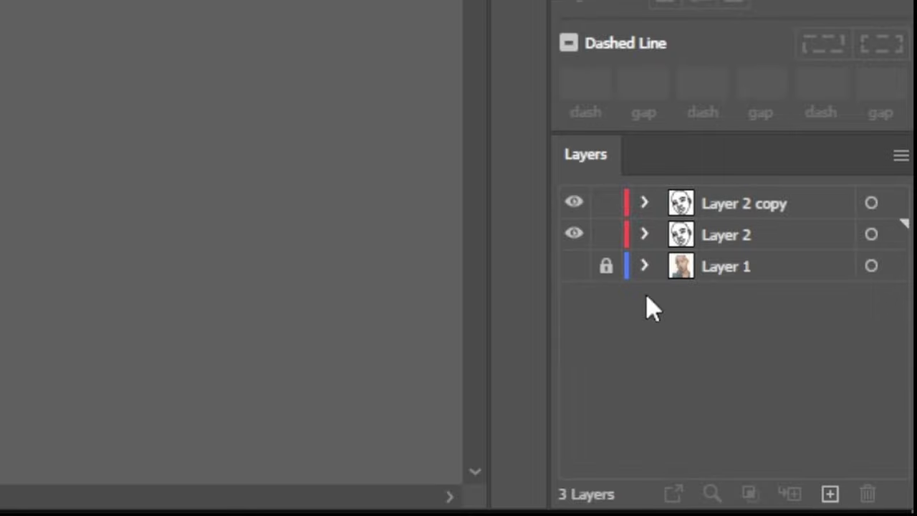
click(606, 203)
click(735, 244)
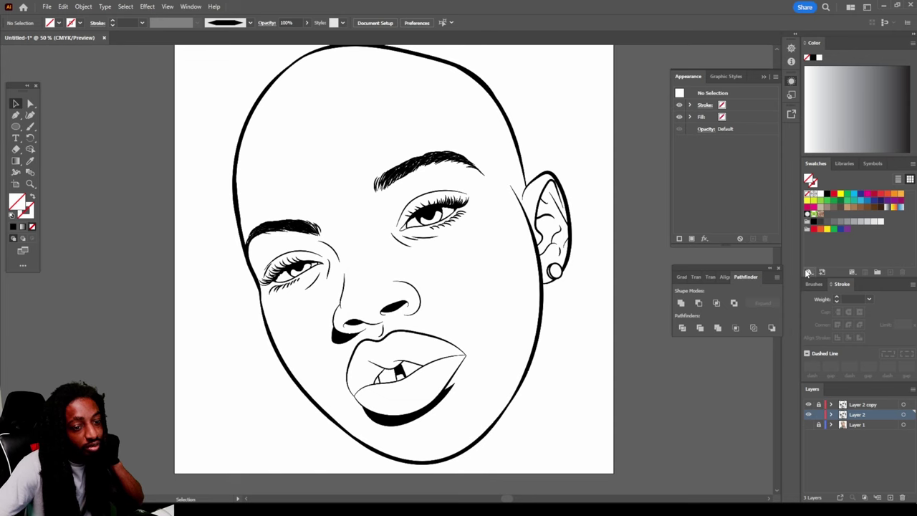
Load the CHIWORLD SKIN TONES #1 swatch library from the G: drive's pc files > New folder
click(808, 272)
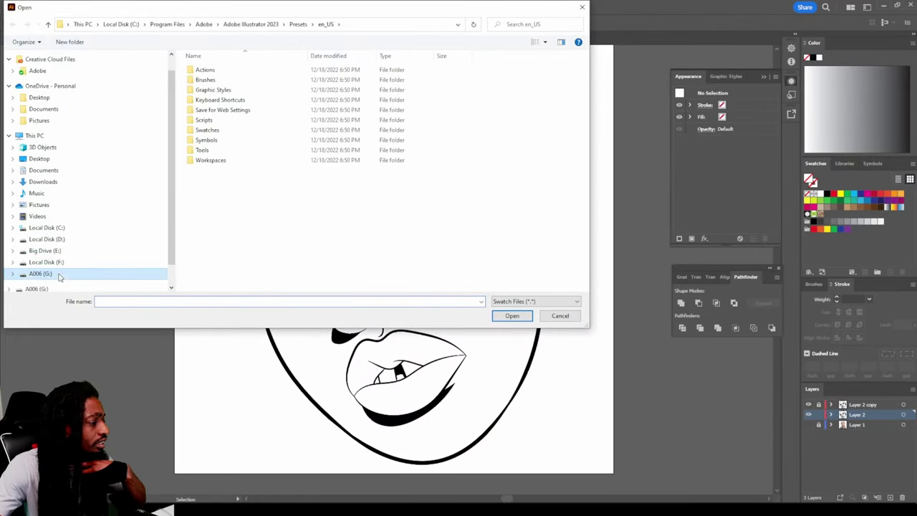
click(61, 277)
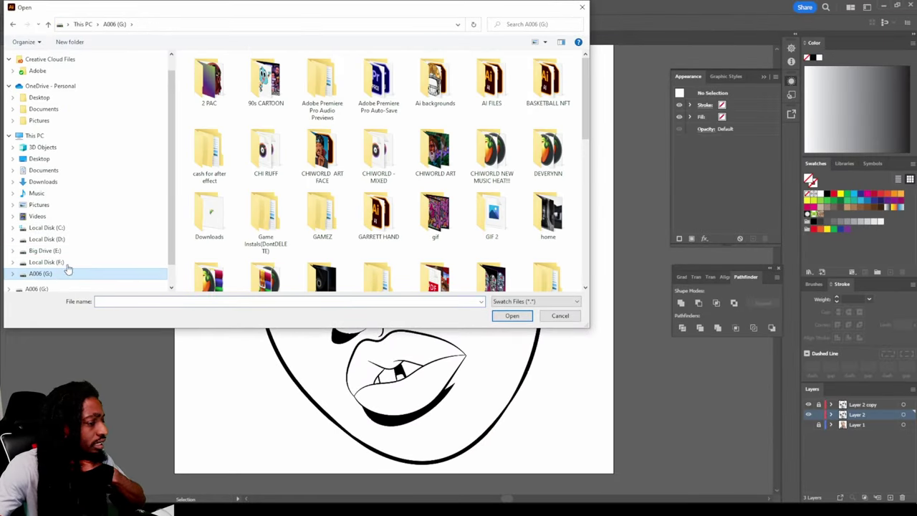
click(583, 8)
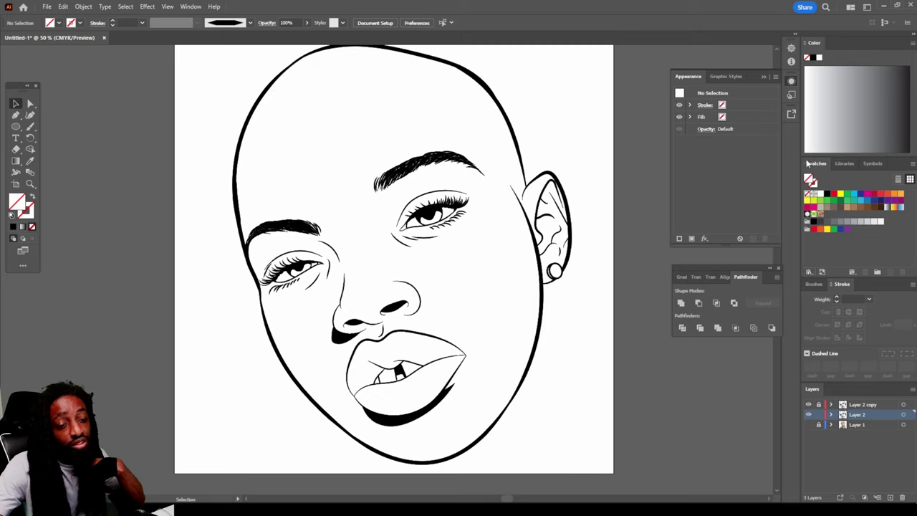
click(809, 273)
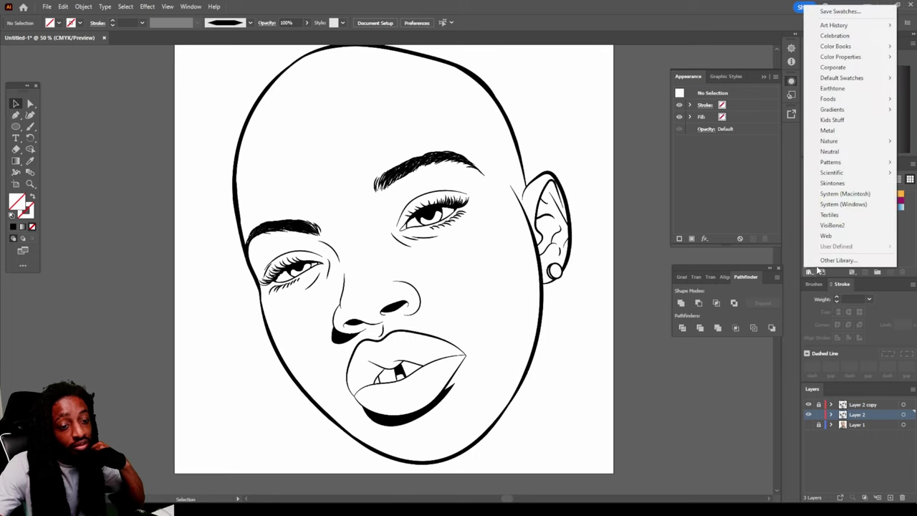
click(831, 260)
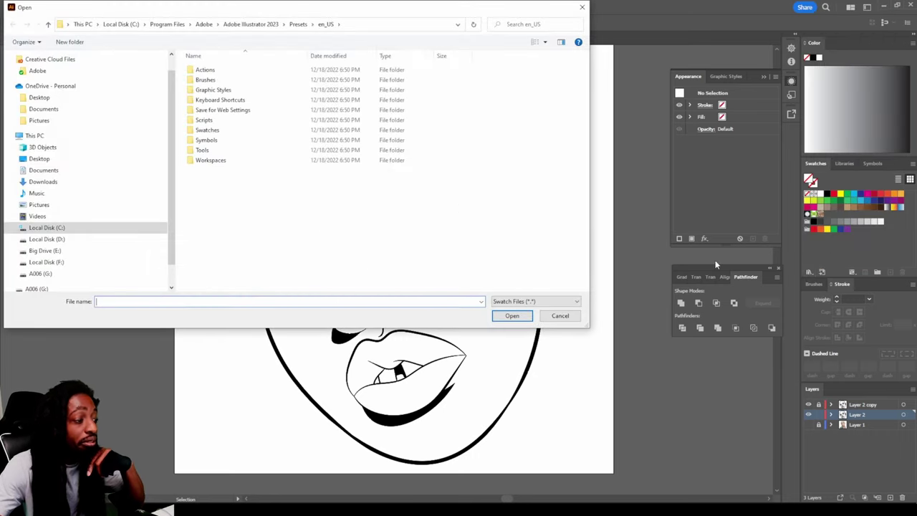
click(45, 274)
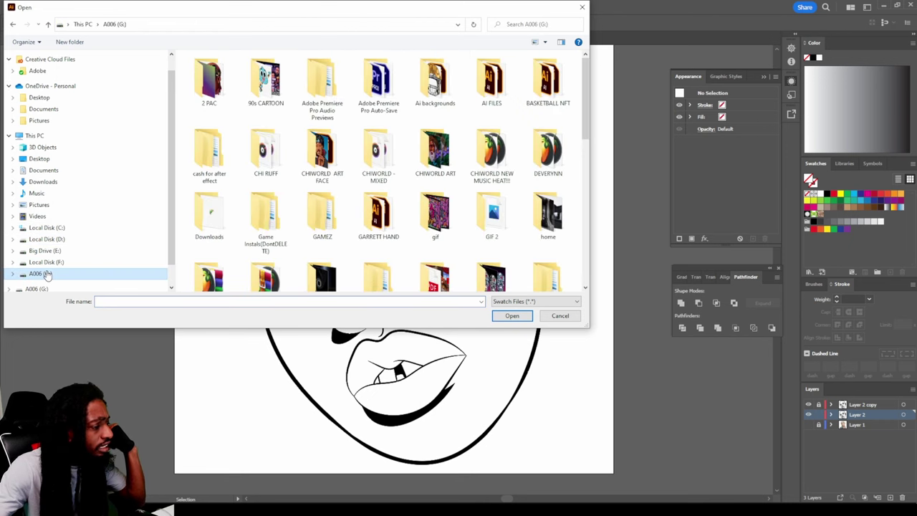
scroll(390, 206, down, 1)
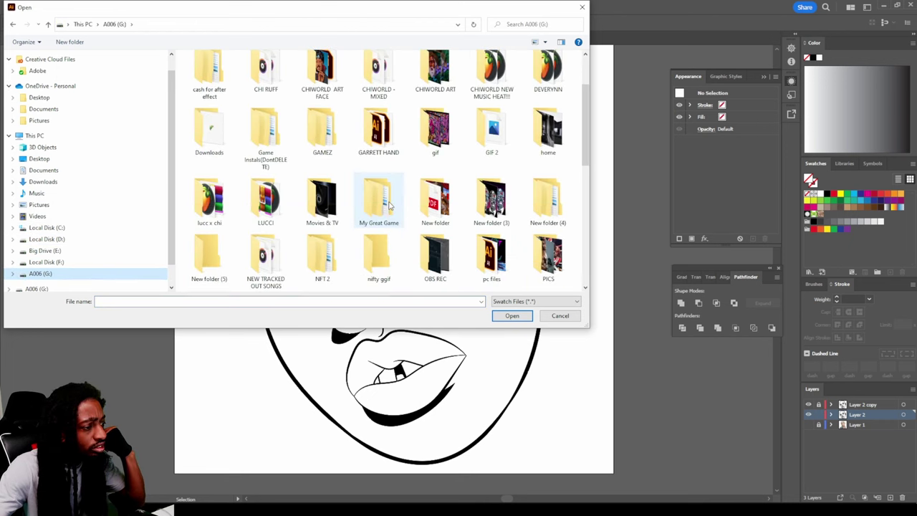
scroll(390, 205, up, 1)
scroll(470, 202, down, 3)
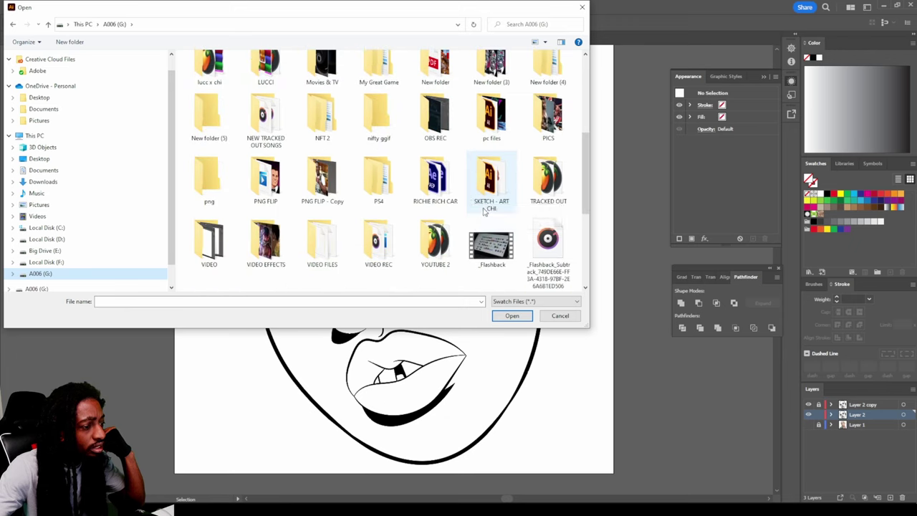
double_click(492, 115)
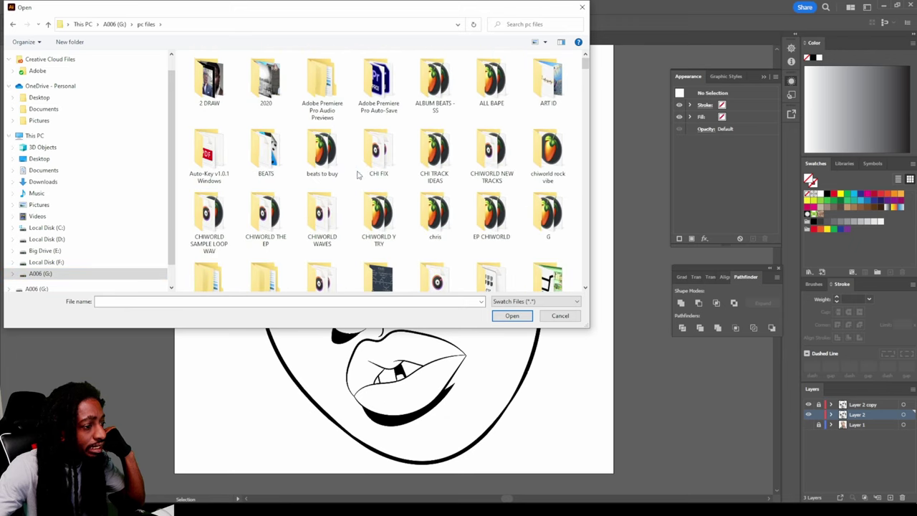
double_click(474, 212)
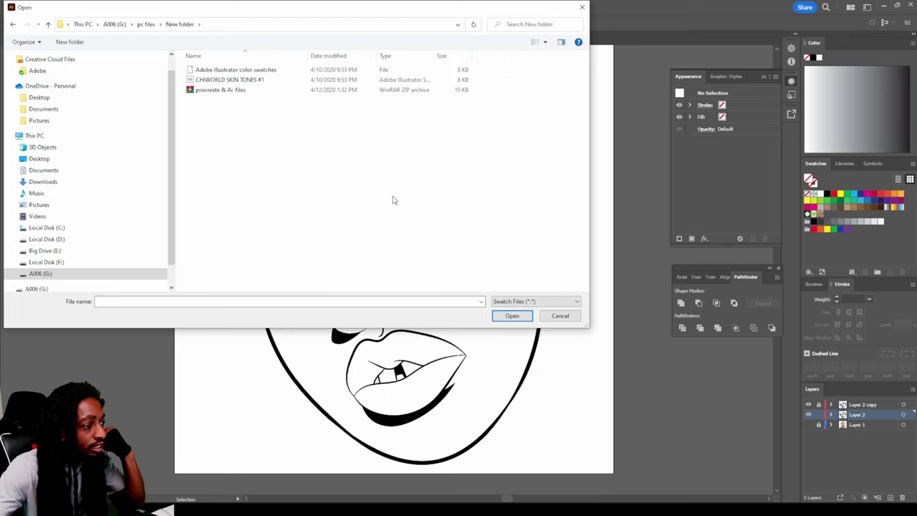
double_click(217, 85)
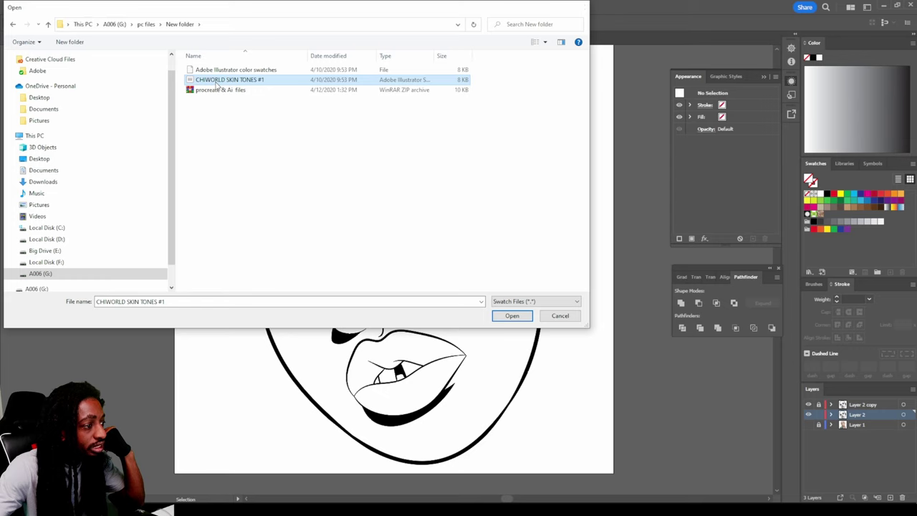
Dock and enlarge the skin-tone swatch panel, then set the fill to an orange skin tone
drag(471, 236, 863, 200)
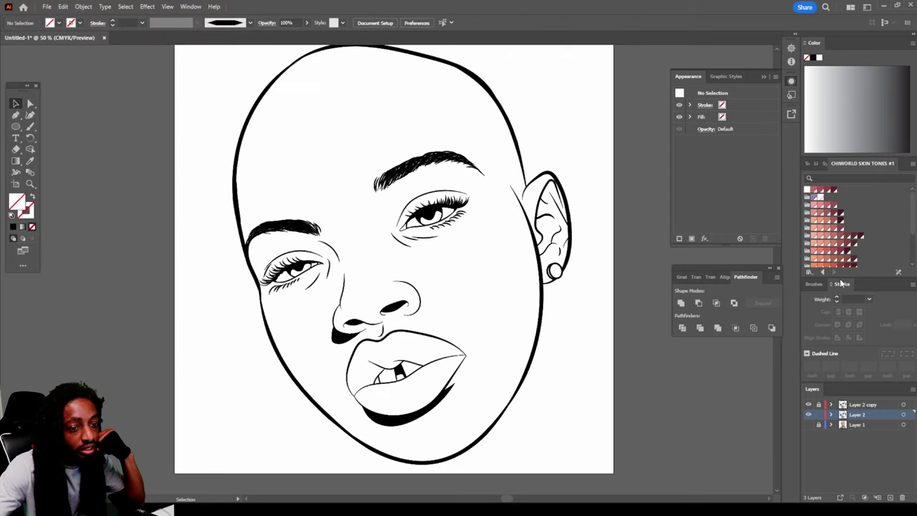
drag(842, 277, 838, 332)
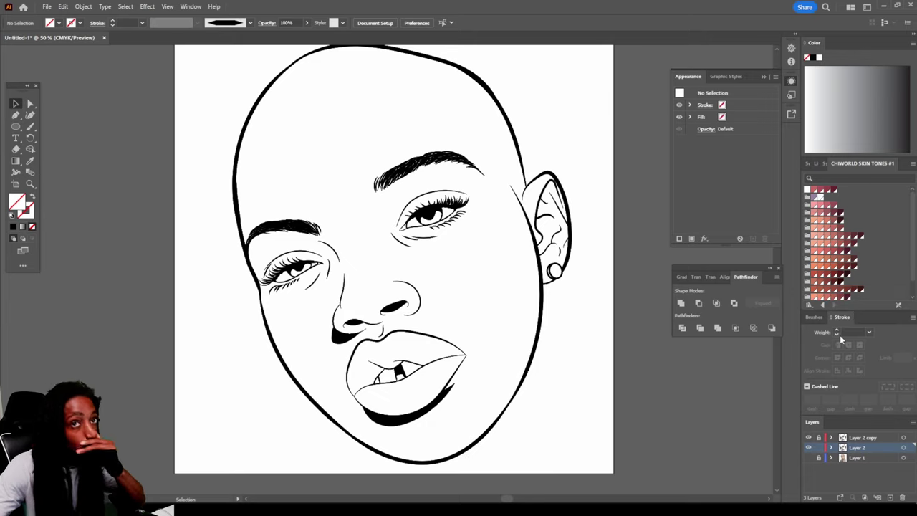
click(819, 268)
scroll(394, 258, up, 1)
Draw an orange rectangle covering the whole artboard
click(16, 127)
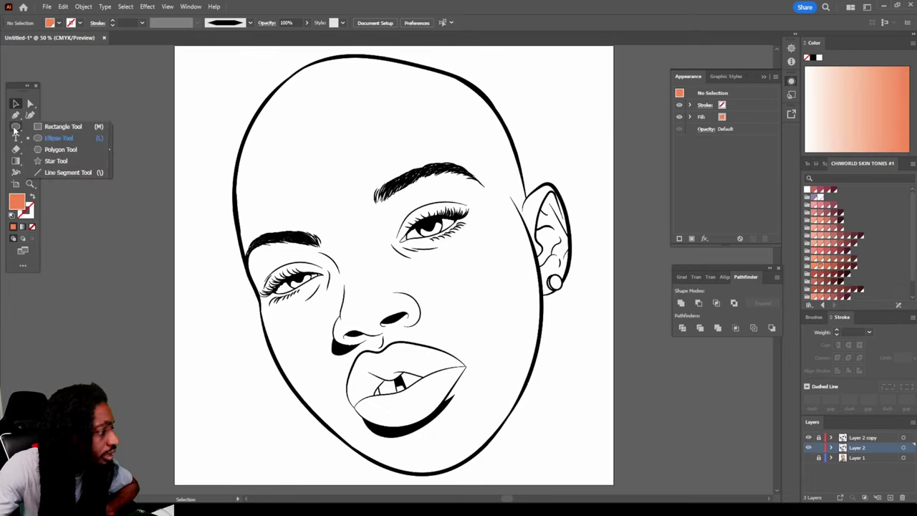
click(61, 126)
scroll(182, 107, up, 3)
scroll(183, 98, down, 2)
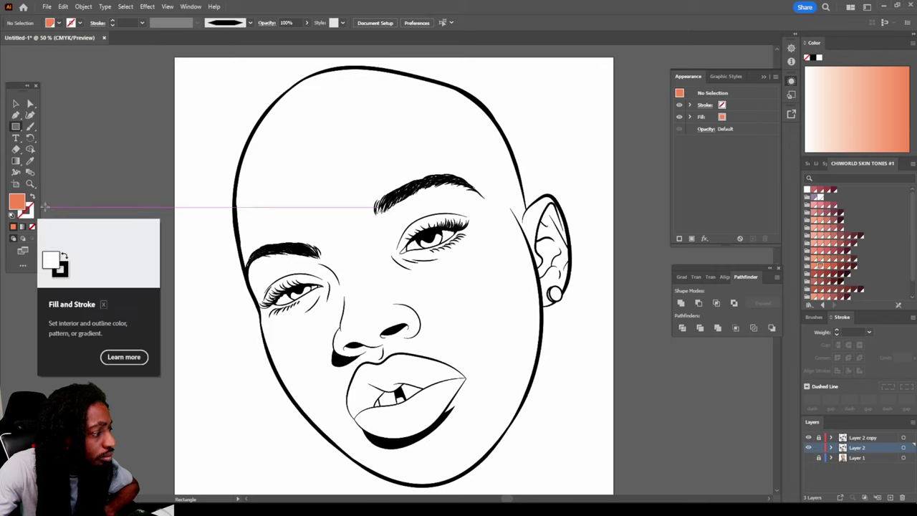
scroll(222, 132, down, 1)
scroll(223, 132, up, 1)
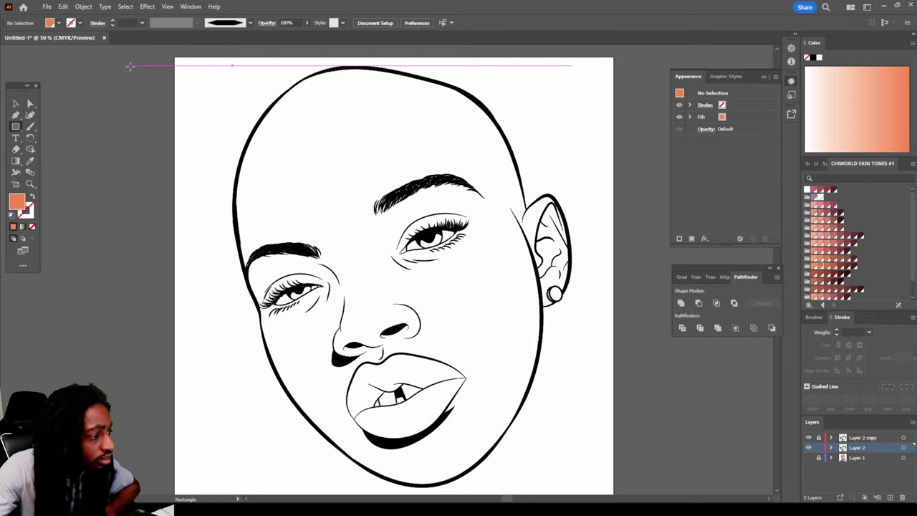
drag(147, 53, 624, 479)
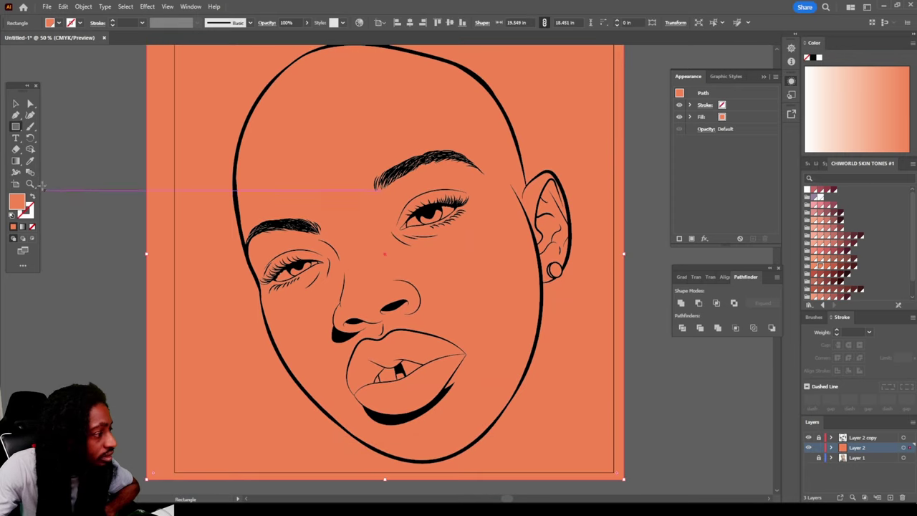
Send the orange rectangle to the back behind the face line art
click(16, 104)
right_click(177, 143)
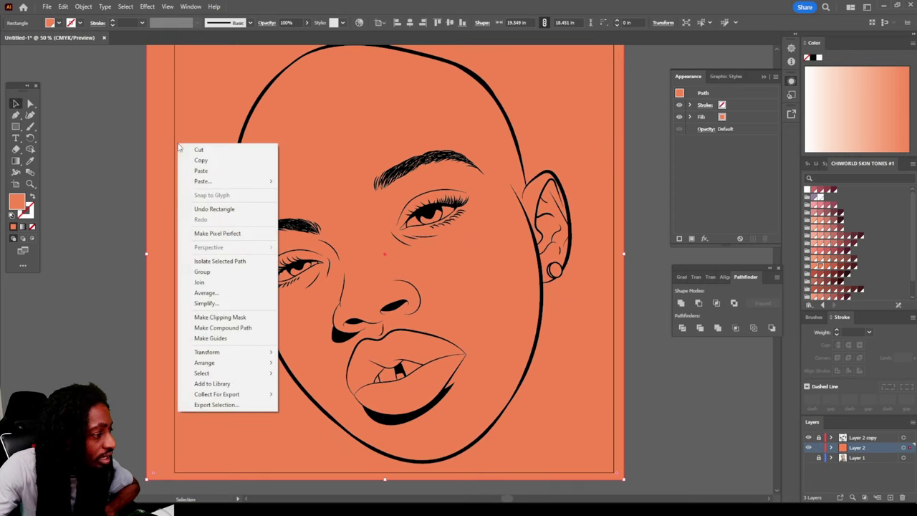
mouse_move(236, 366)
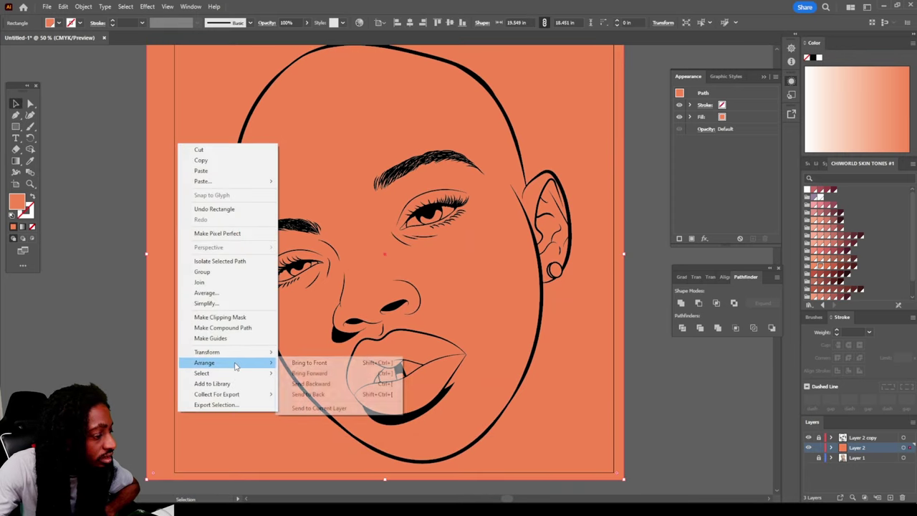
click(328, 394)
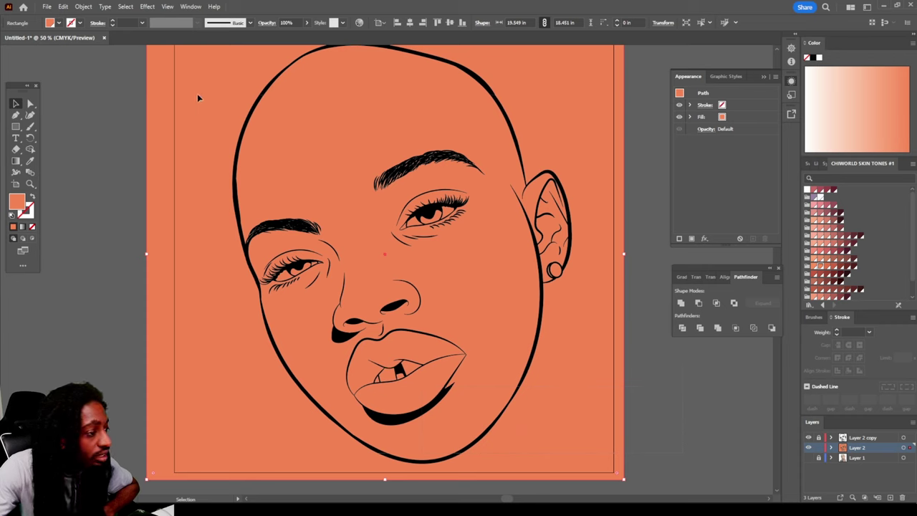
key(ctrl+a)
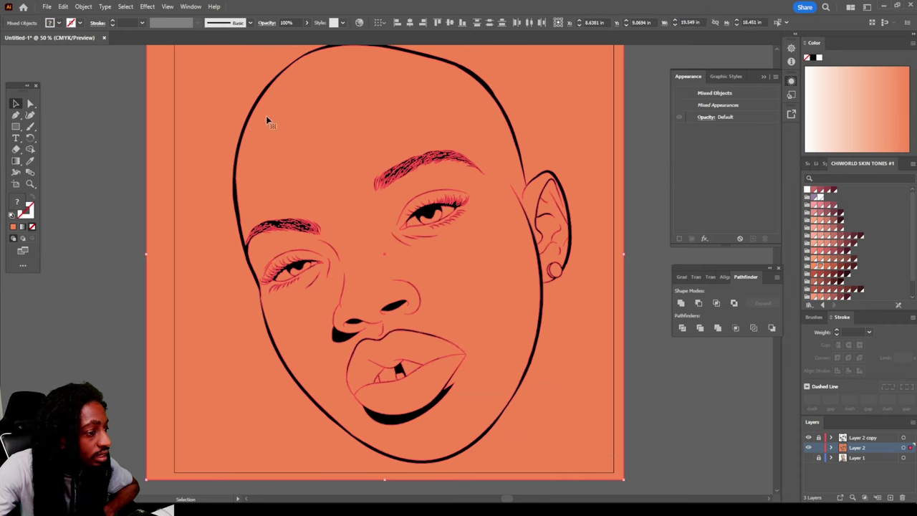
Divide the rectangle with Pathfinder, isolate the group, and delete the orange piece outside the face
click(718, 328)
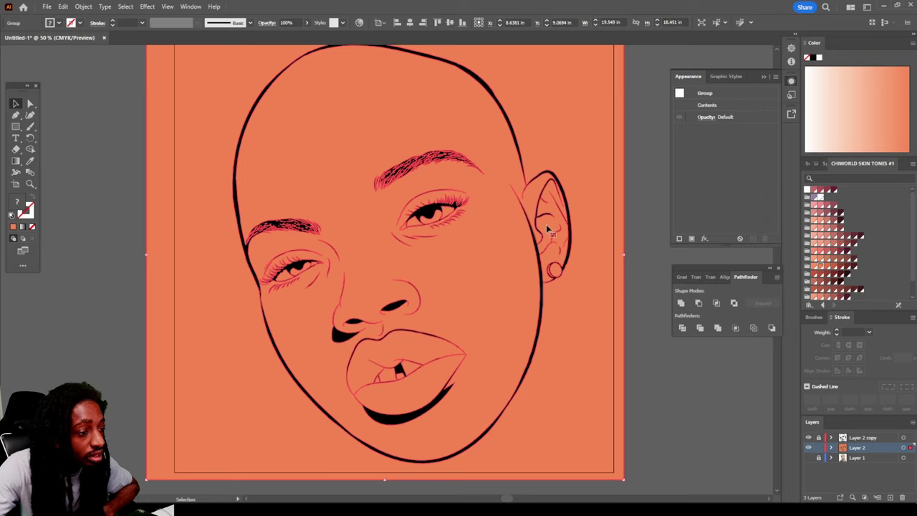
right_click(585, 323)
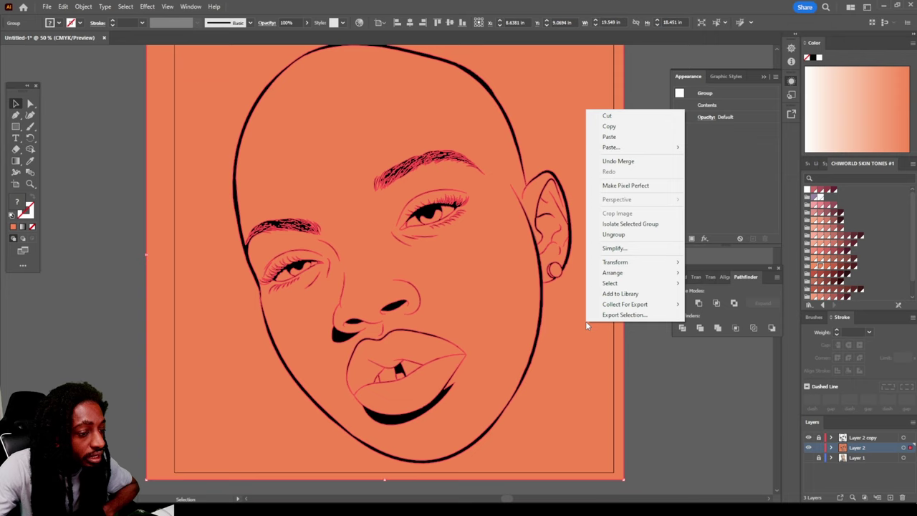
click(623, 224)
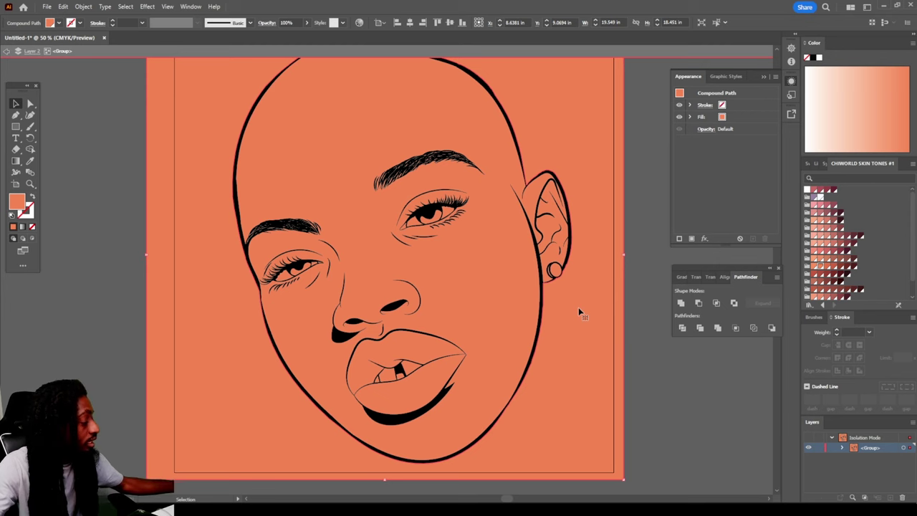
key(Delete)
scroll(576, 349, down, 2)
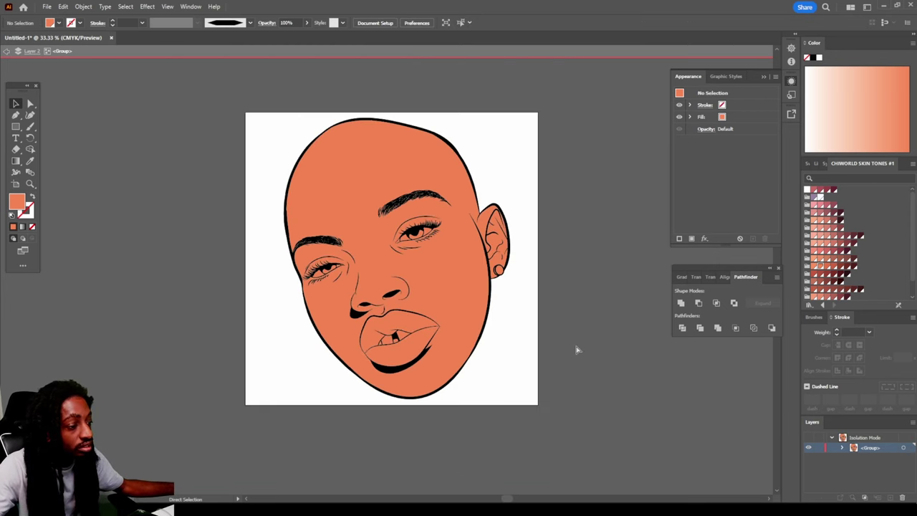
scroll(576, 349, up, 4)
Fill the whites of both eyes with white
scroll(533, 318, up, 2)
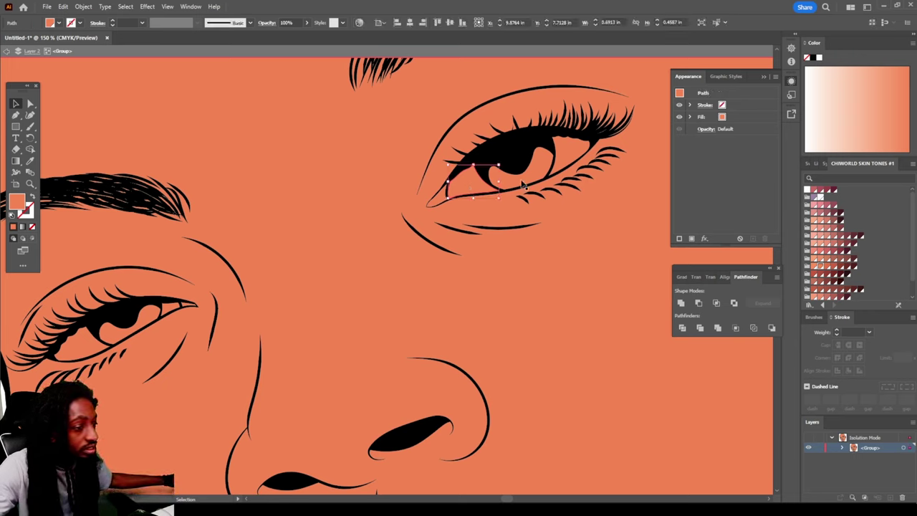
click(423, 199)
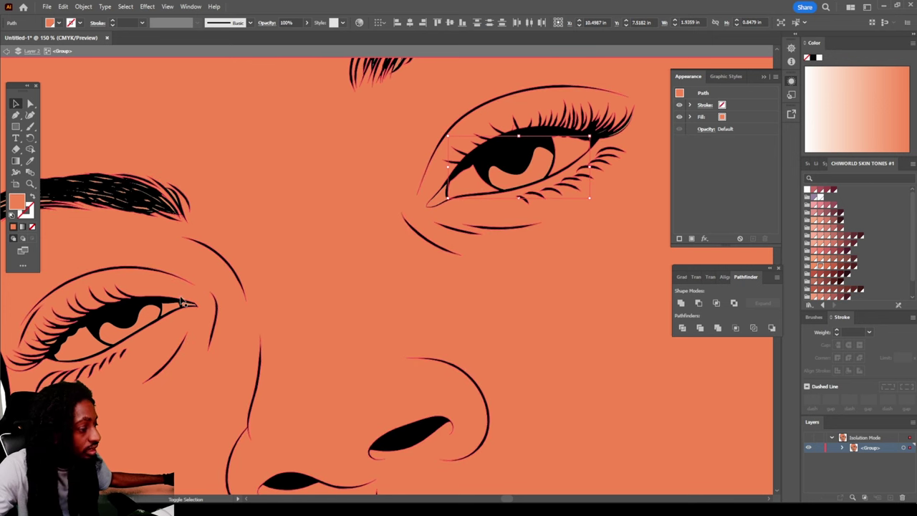
shift+click(164, 313)
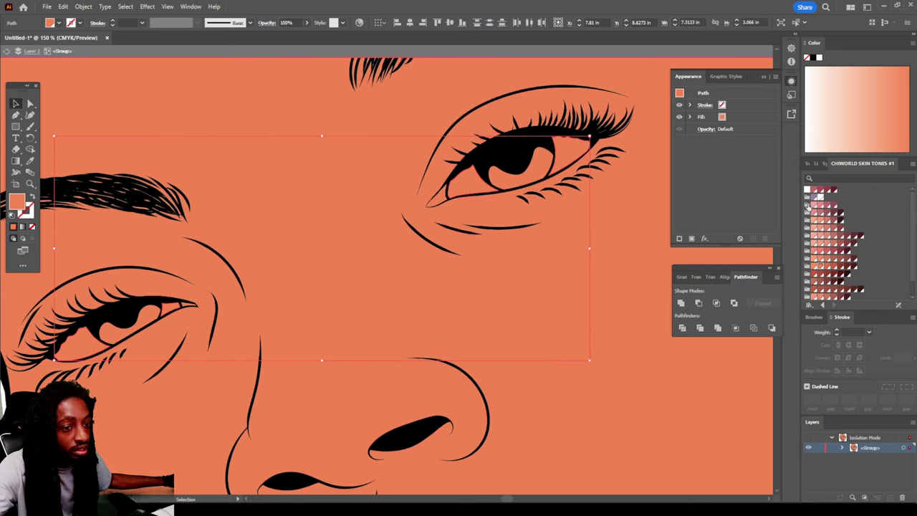
click(819, 197)
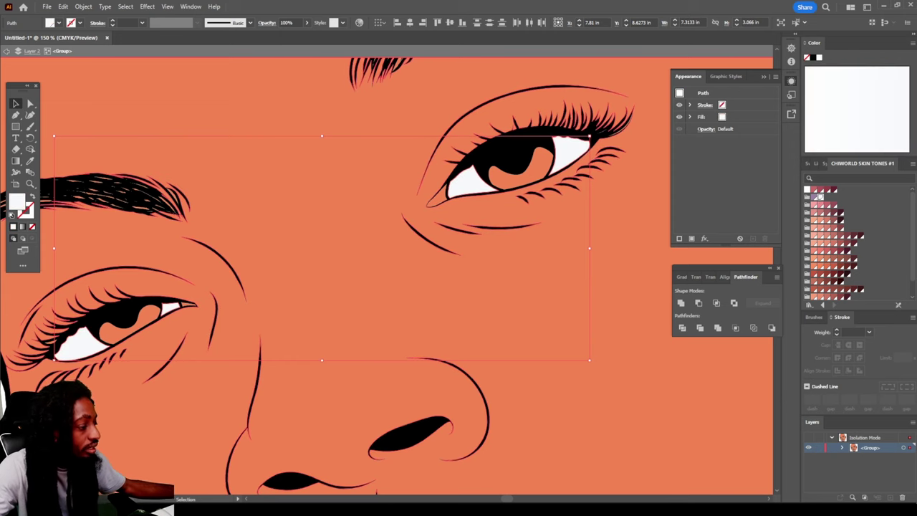
key(ctrl+shift+a)
Select all the tooth shapes and fill them white
key(ctrl+0)
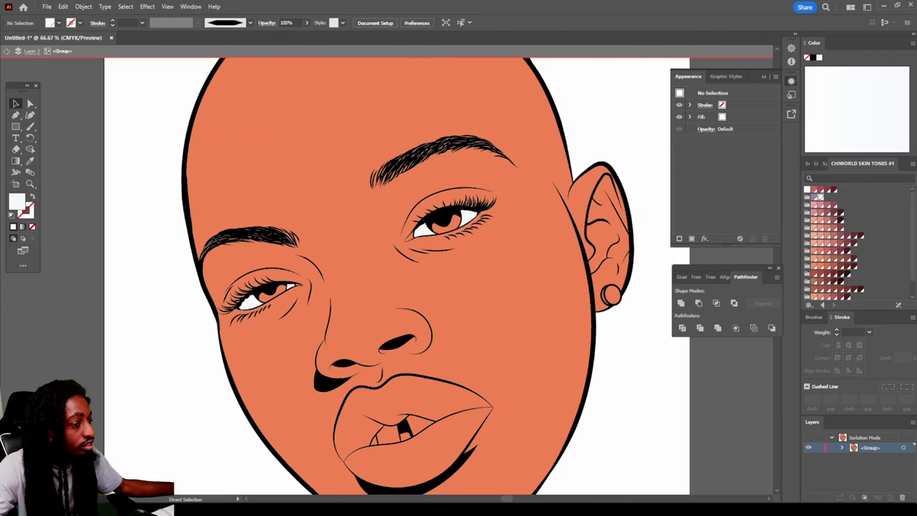
scroll(130, 430, up, 10)
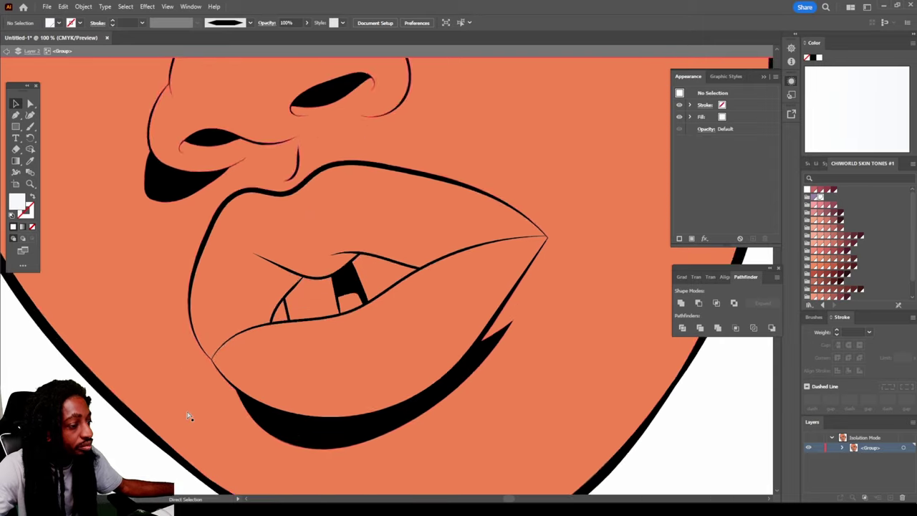
key(ctrl+equal)
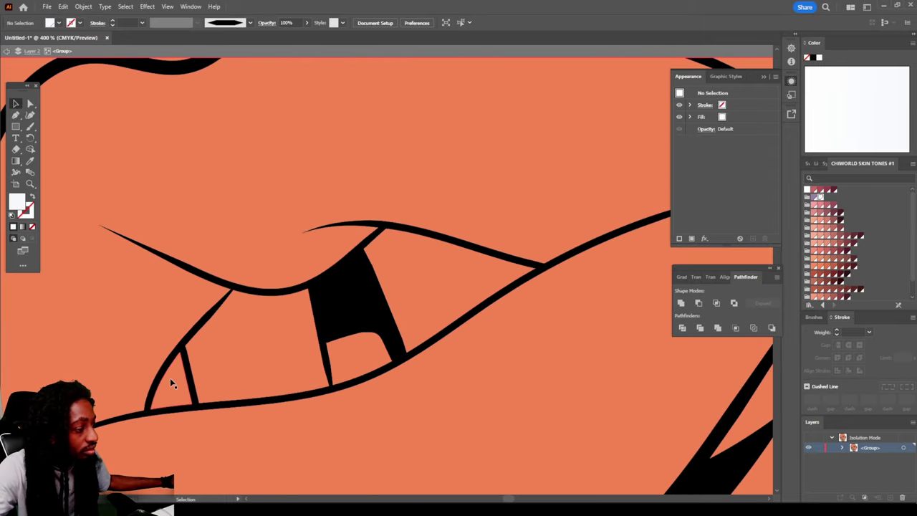
click(169, 378)
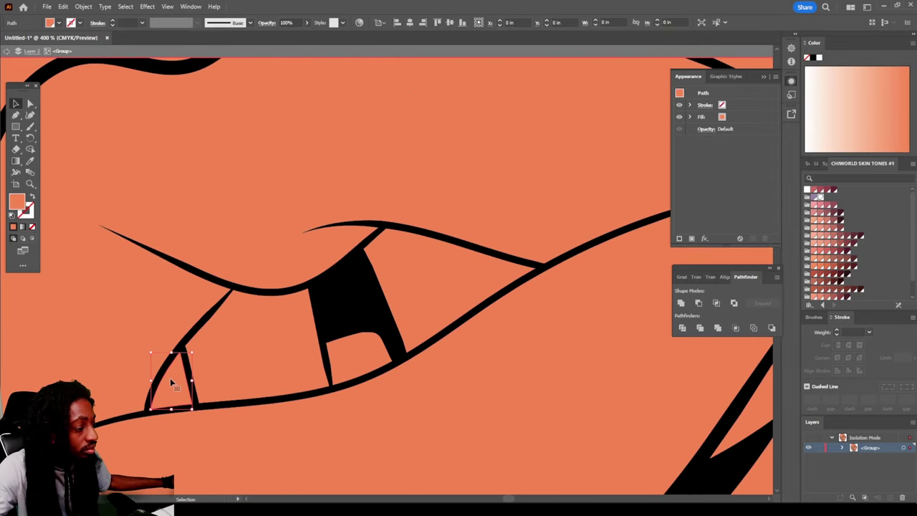
shift+click(330, 369)
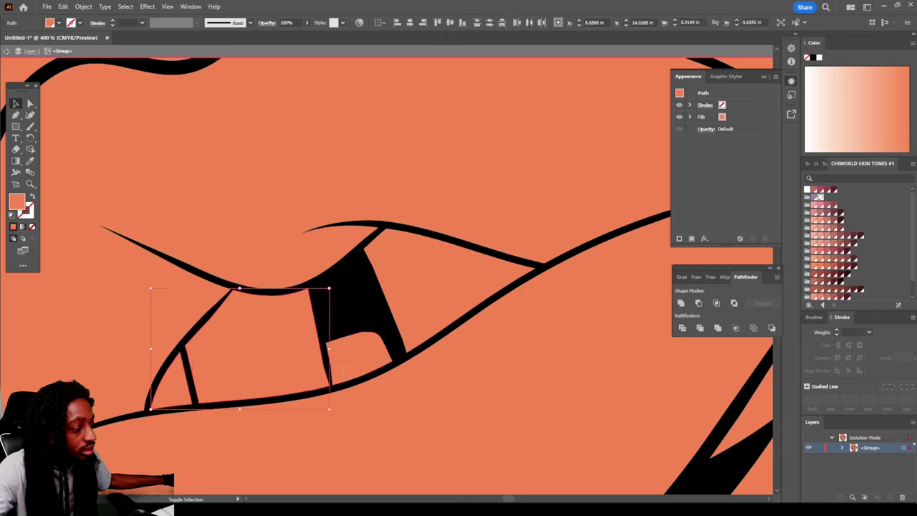
shift+click(452, 285)
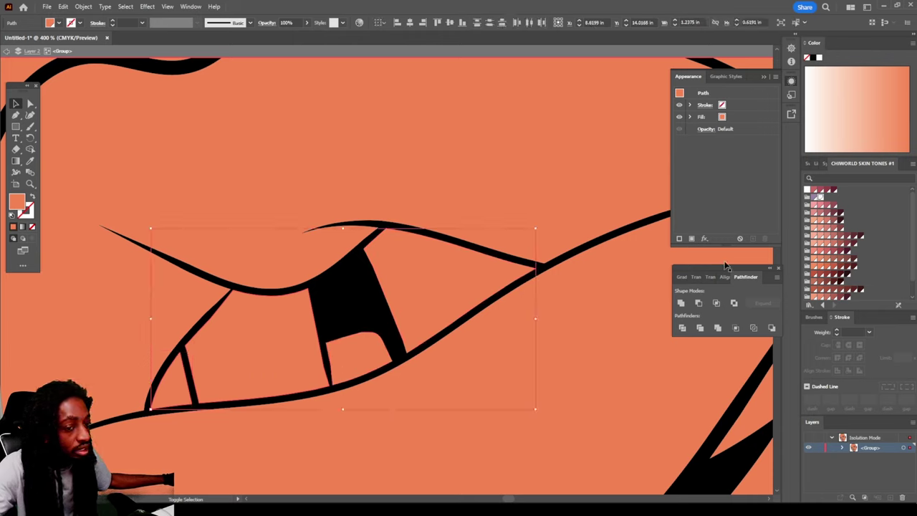
click(809, 191)
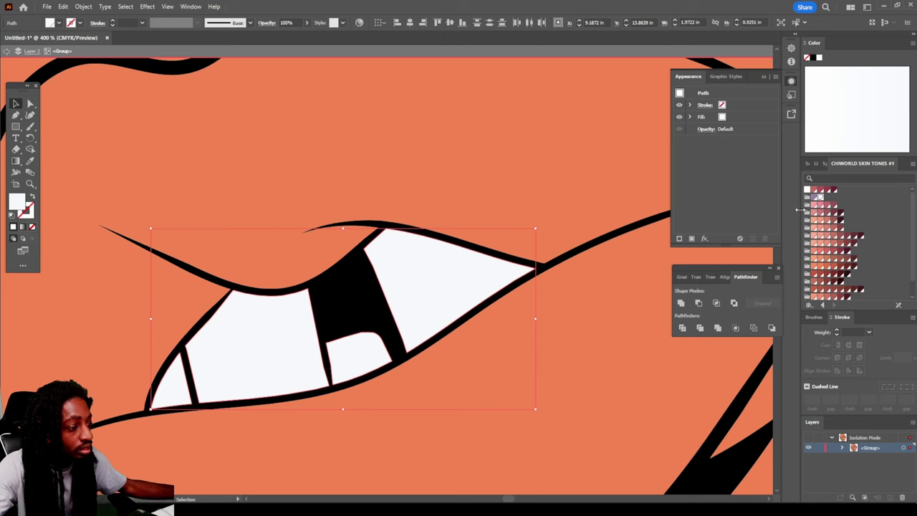
key(ctrl+minus)
key(ctrl+minus)
key(ctrl+minus)
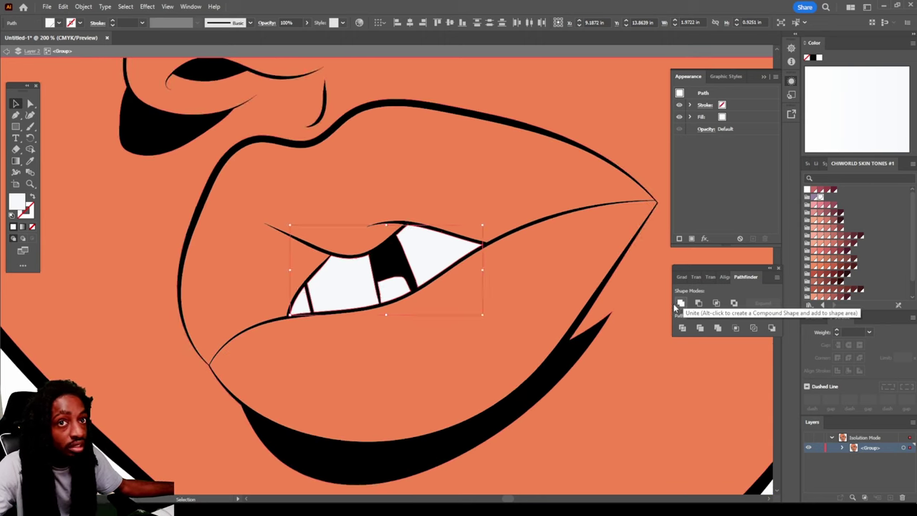
key(a)
click(220, 399)
Fill the upper lip dark pink and the lower lip light pink
key(ctrl+plus)
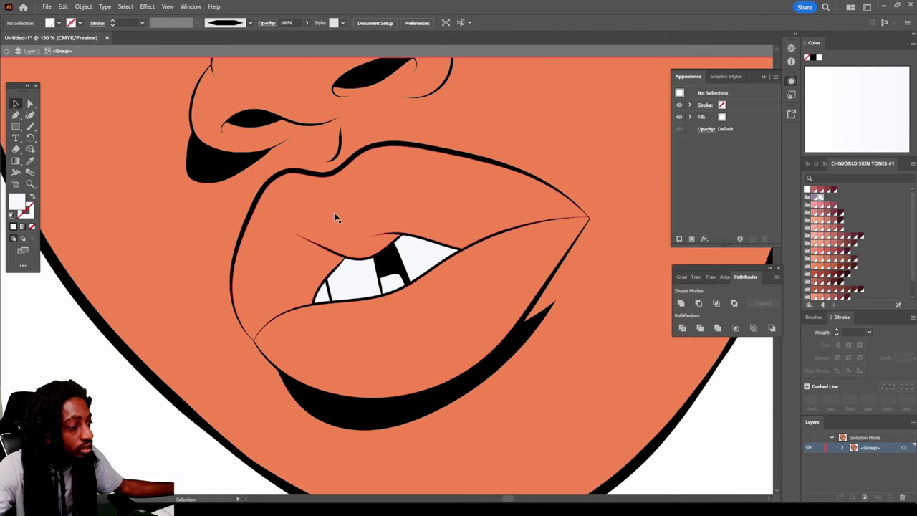
key(v)
click(566, 220)
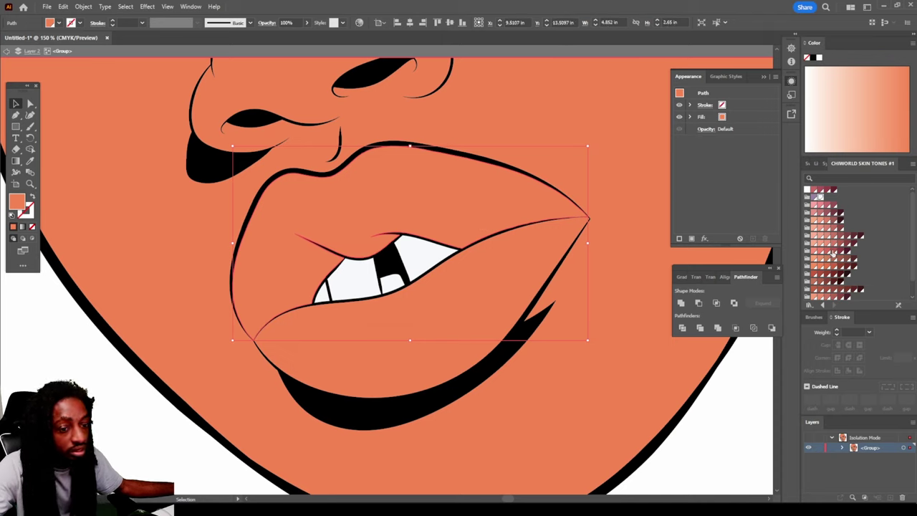
click(833, 252)
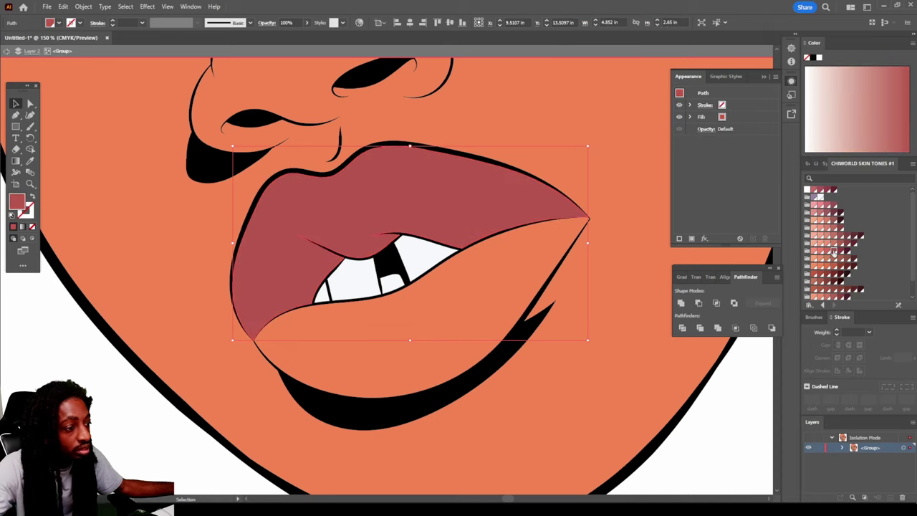
click(506, 266)
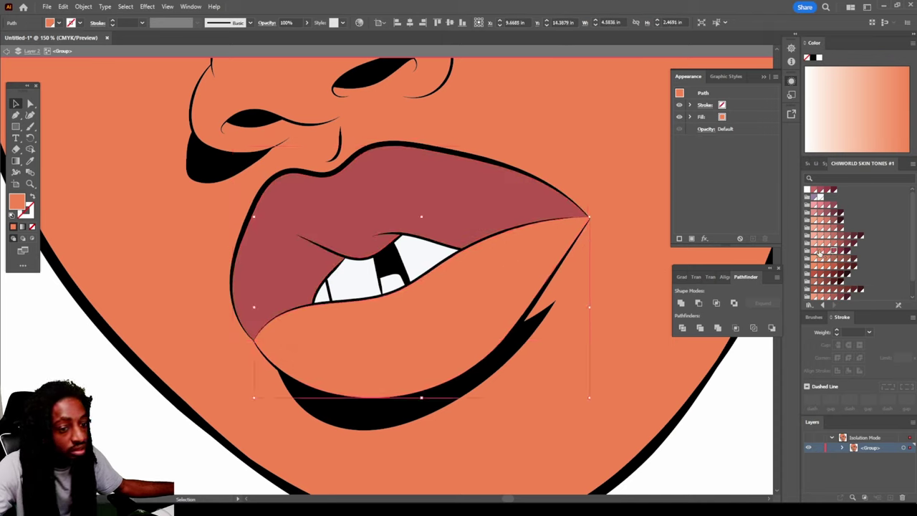
click(824, 262)
click(94, 388)
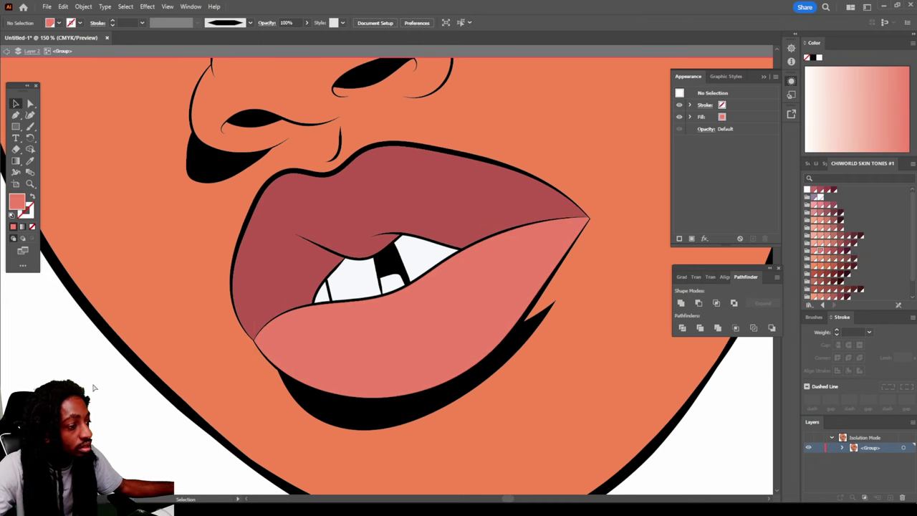
Fill the inner-corner shapes of both eyes pink
scroll(93, 388, down, 4)
scroll(107, 356, up, 3)
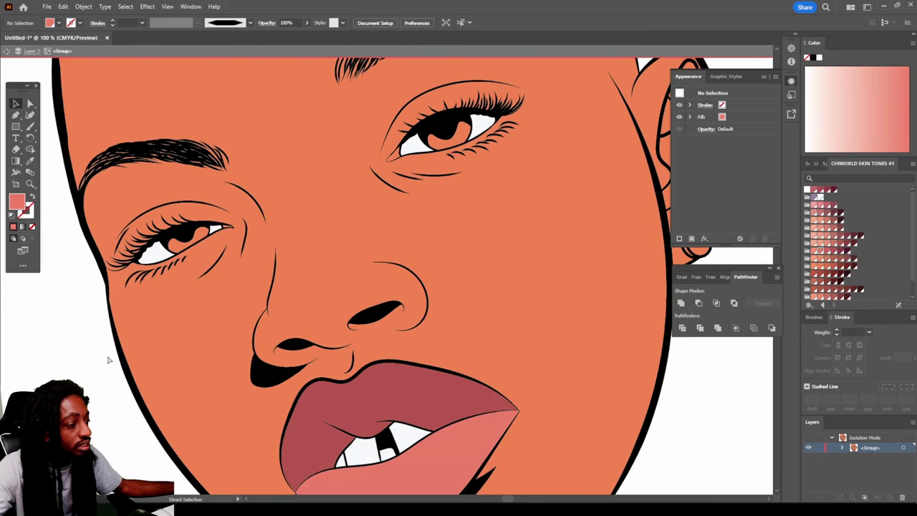
scroll(109, 359, up, 6)
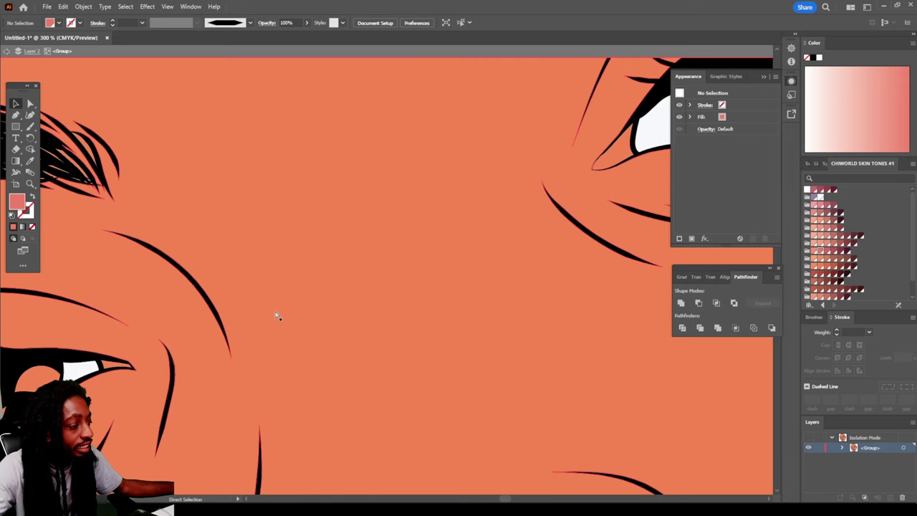
key(v)
click(110, 369)
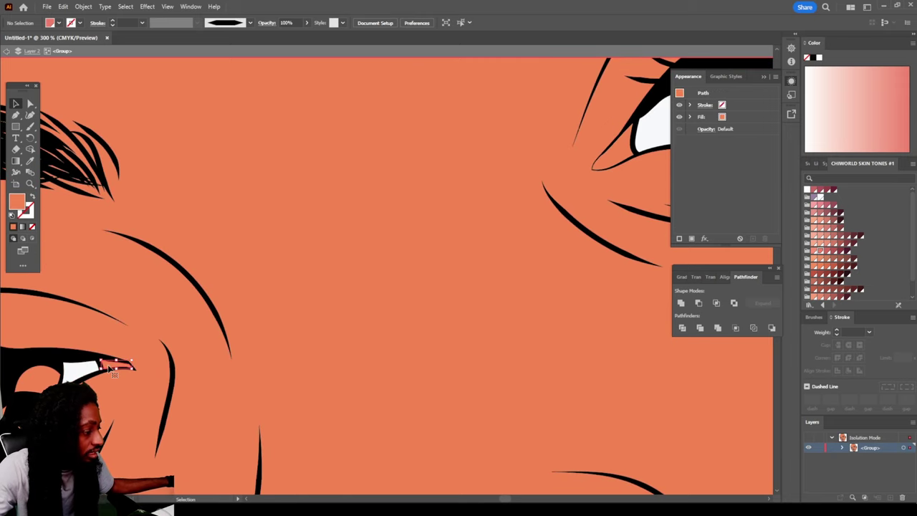
shift+click(613, 155)
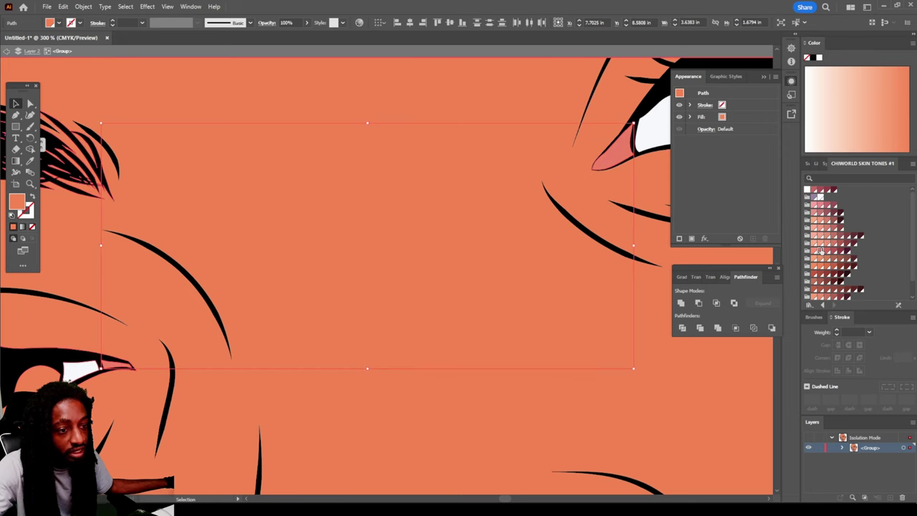
click(821, 252)
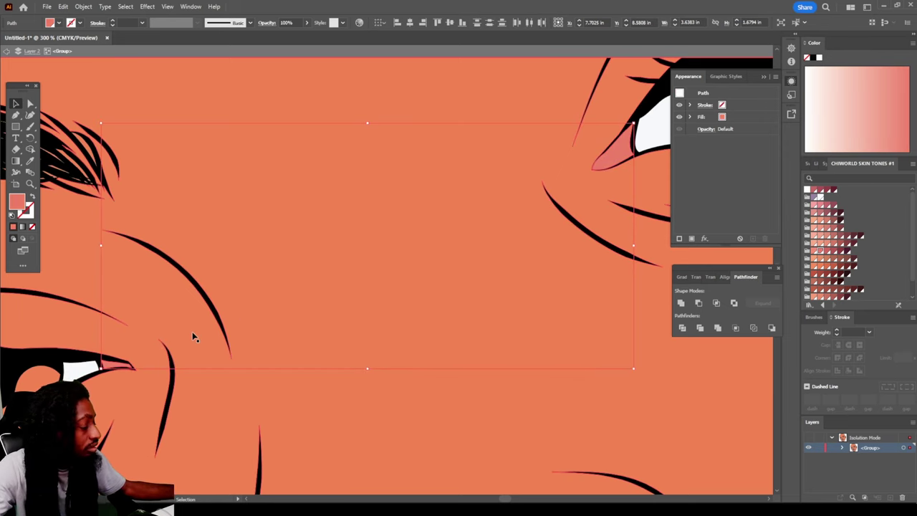
key(ctrl+0)
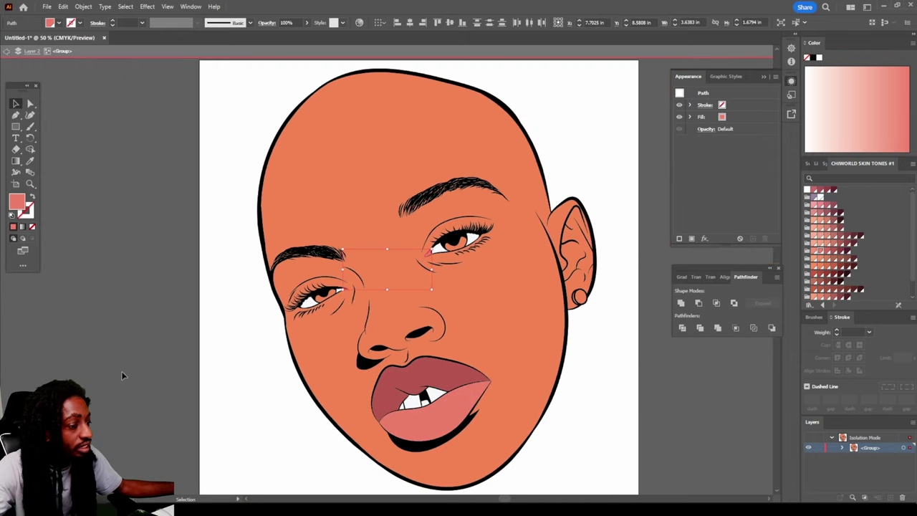
click(168, 365)
Fill both irises dark red
key(ctrl+equal)
key(ctrl+equal)
key(ctrl+equal)
key(ctrl+equal)
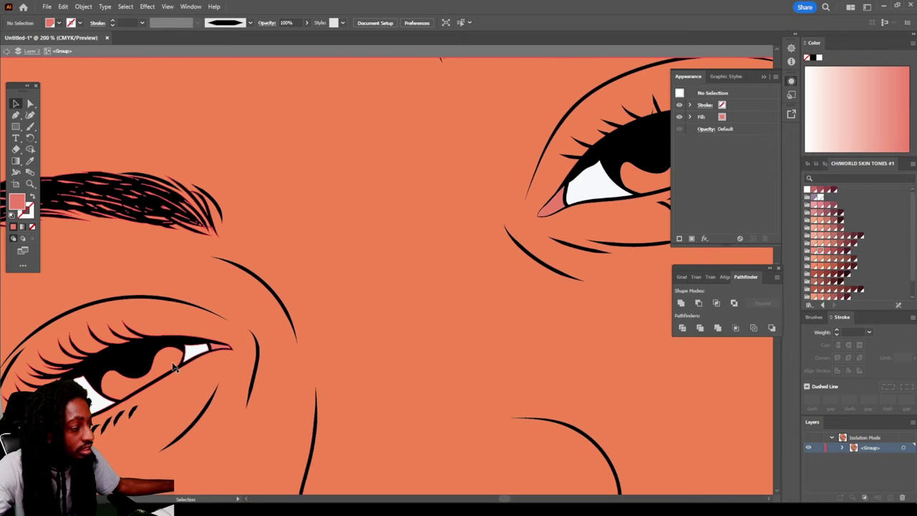
click(172, 366)
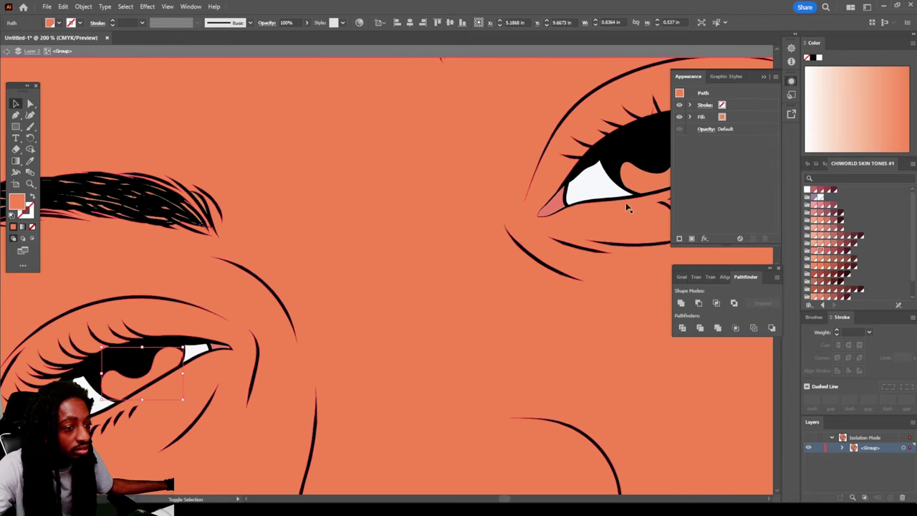
shift+click(637, 175)
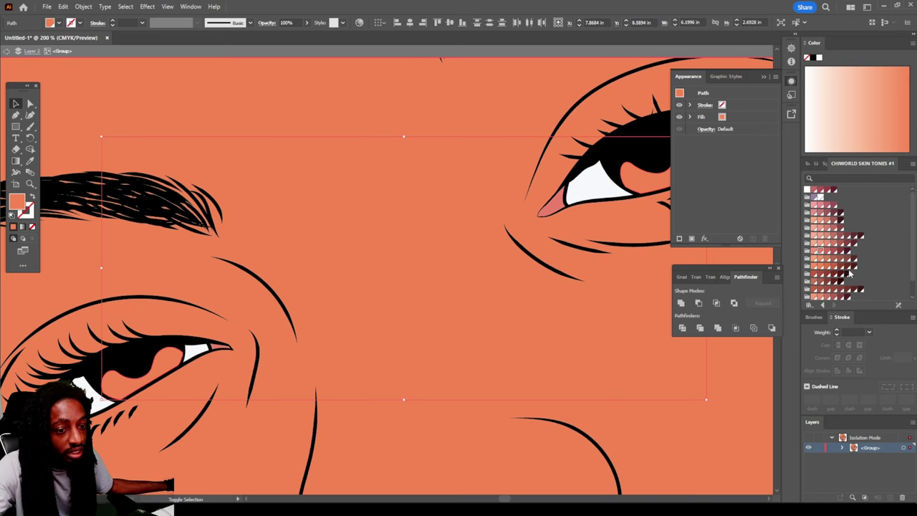
click(841, 276)
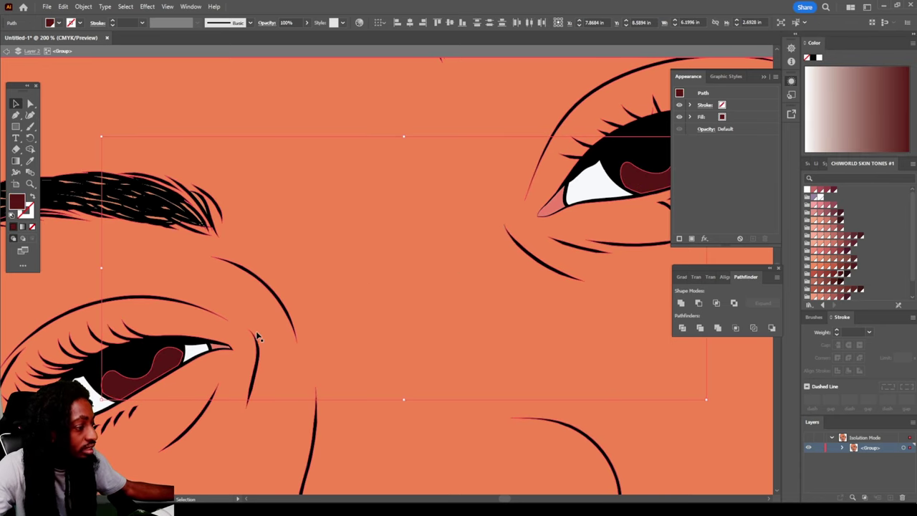
key(ctrl+minus)
key(ctrl+minus)
key(ctrl+minus)
key(ctrl+minus)
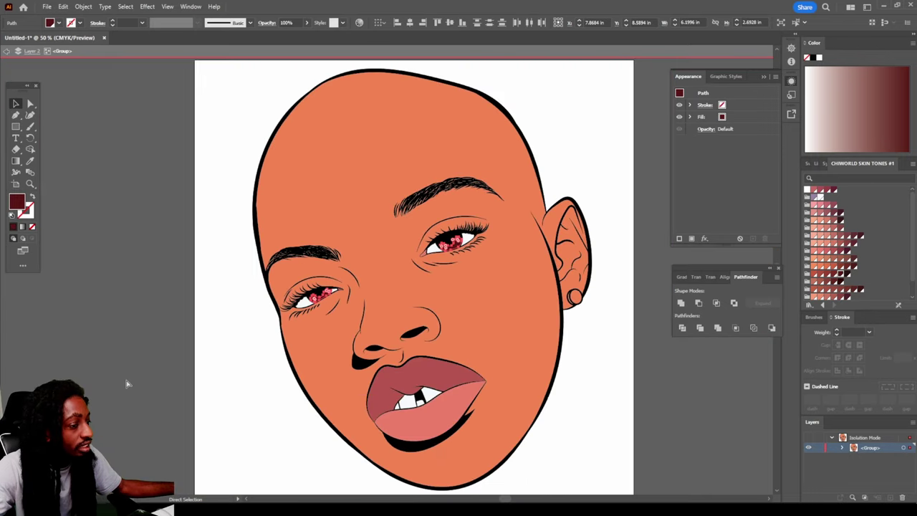
click(128, 377)
Fill the earring centre white and colour its crescent orange #FF991F in the Color Picker
scroll(473, 372, down, 1)
scroll(479, 370, up, 4)
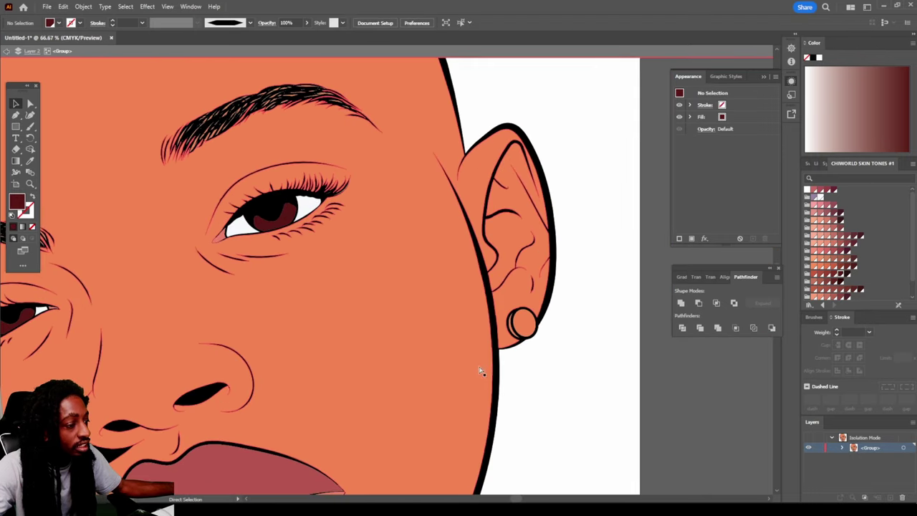
scroll(502, 370, down, 1)
scroll(494, 365, up, 4)
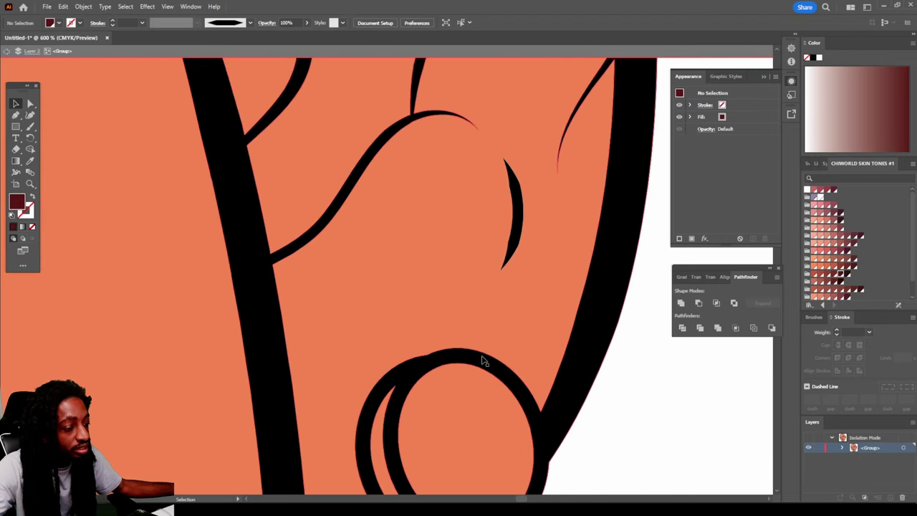
click(482, 361)
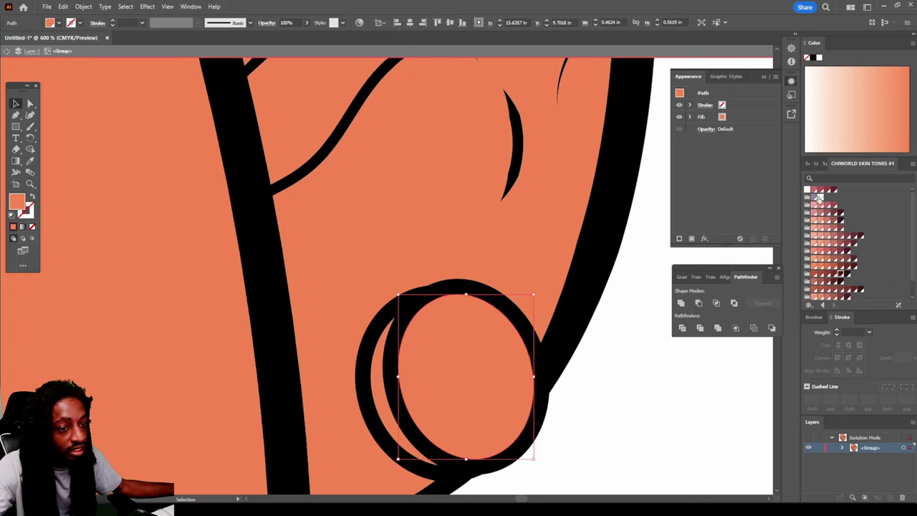
click(817, 197)
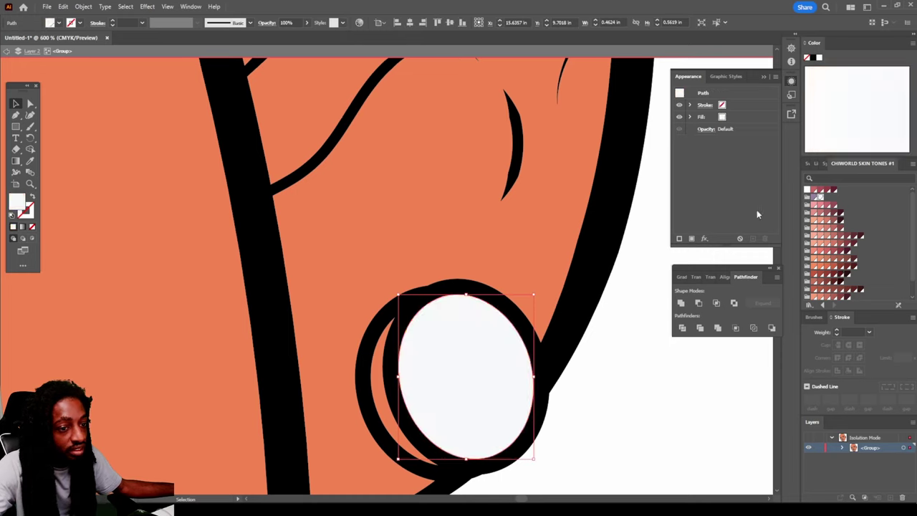
click(373, 391)
double_click(17, 202)
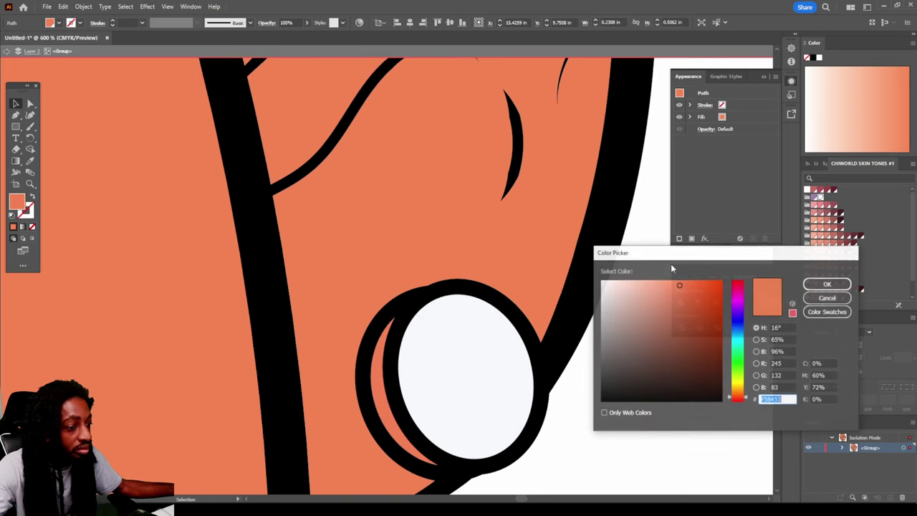
drag(733, 381, 733, 391)
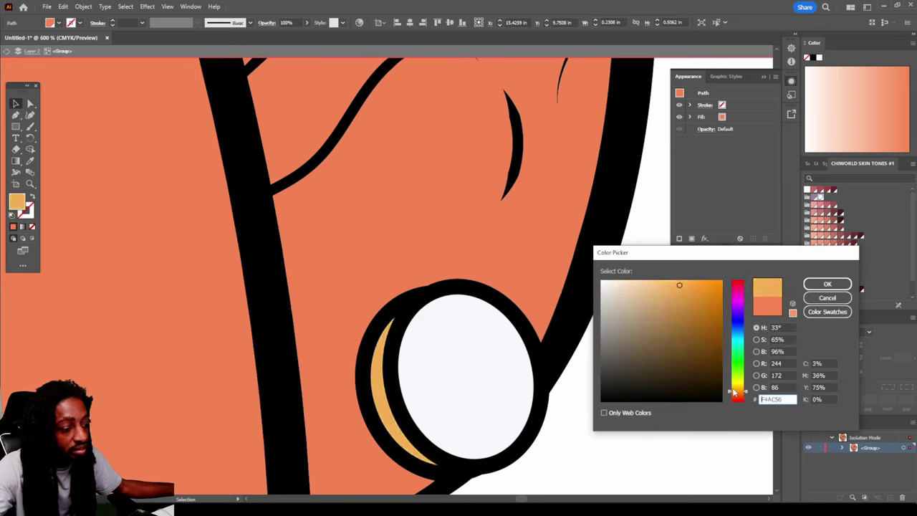
drag(697, 310, 708, 276)
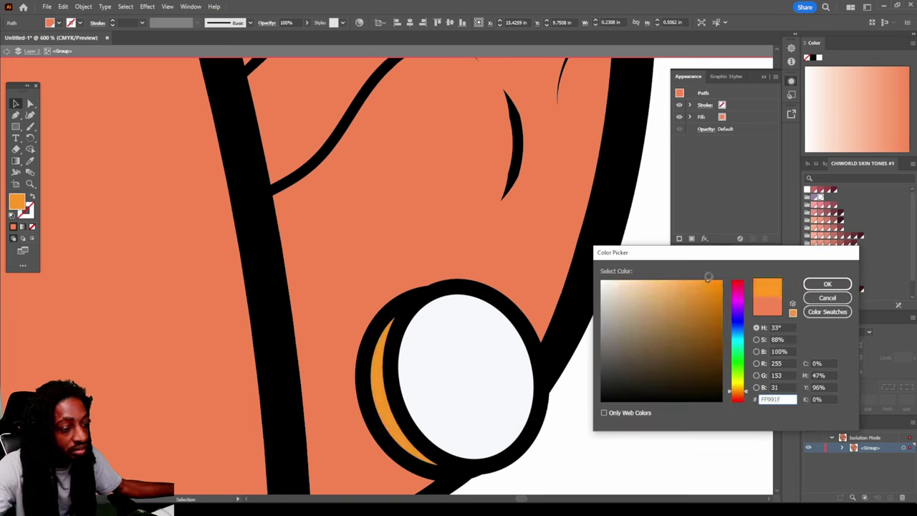
click(827, 284)
Deselect everything and exit isolation mode to show all three layers
click(692, 405)
key(ctrl+minus)
key(ctrl+minus)
key(ctrl+minus)
key(ctrl+minus)
key(ctrl+minus)
key(ctrl+minus)
key(ctrl+minus)
key(ctrl+minus)
key(ctrl+minus)
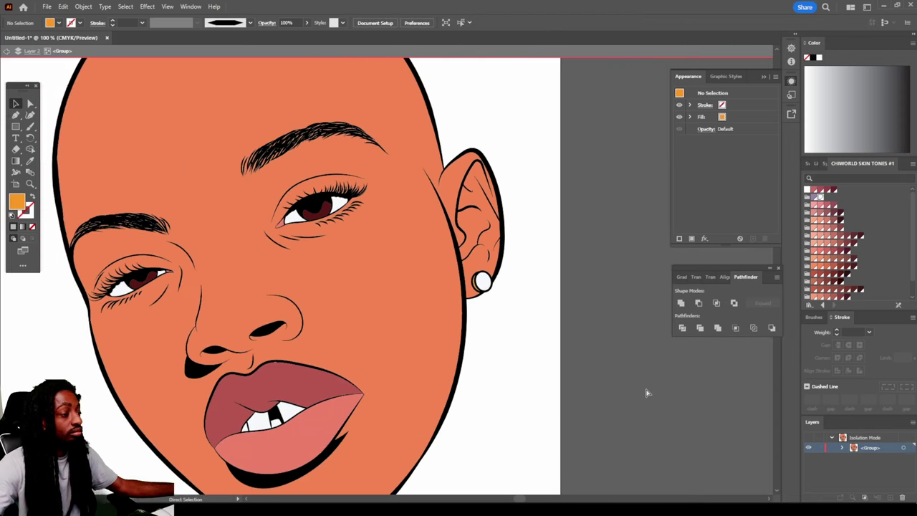
key(ctrl+plus)
key(ctrl+plus)
key(ctrl+plus)
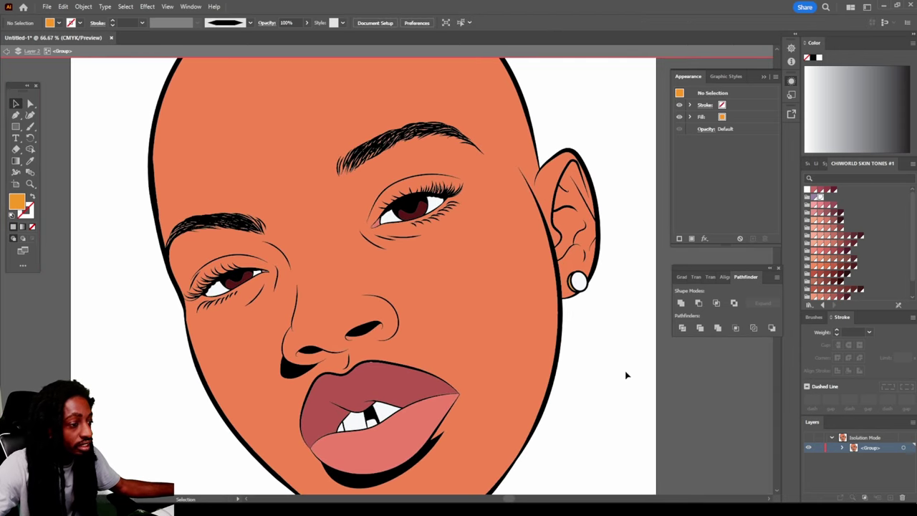
double_click(662, 409)
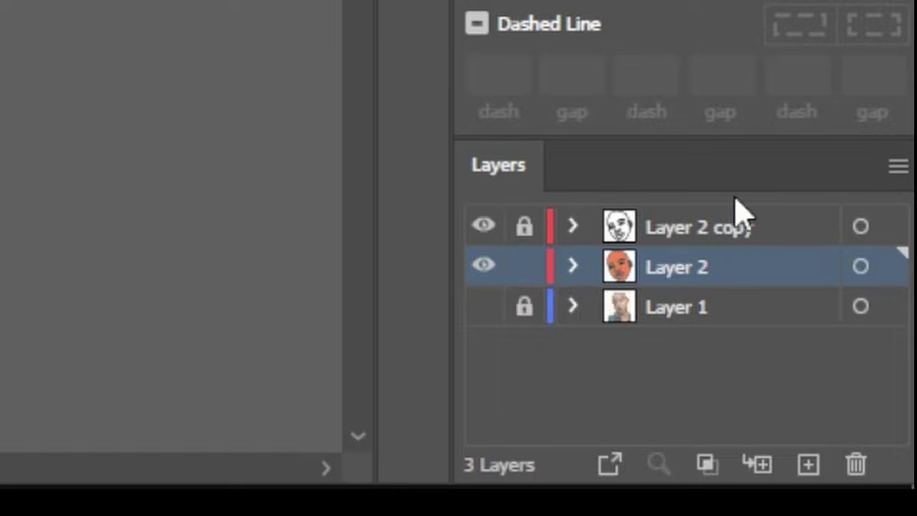
Lock all the paths inside Layer 2, leaving the layer and its group unlocked
click(570, 269)
click(606, 303)
scroll(607, 301, down, 10)
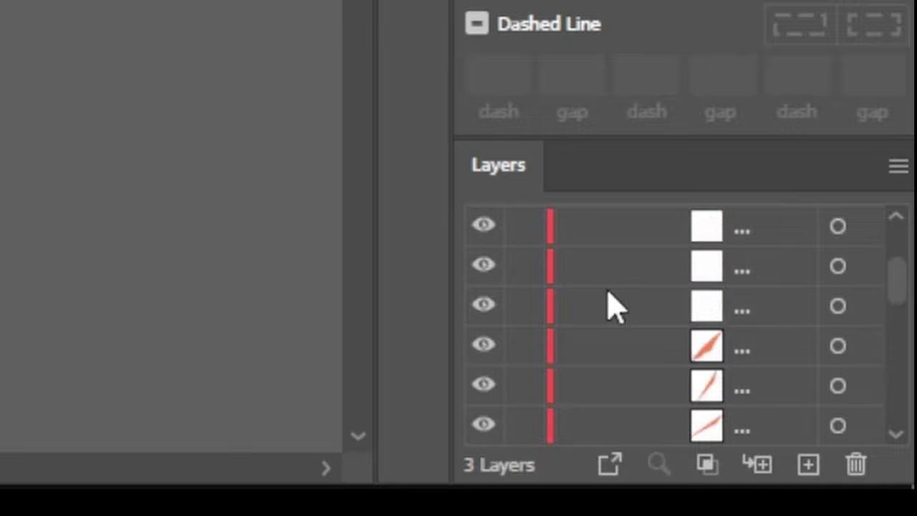
scroll(608, 304, down, 1)
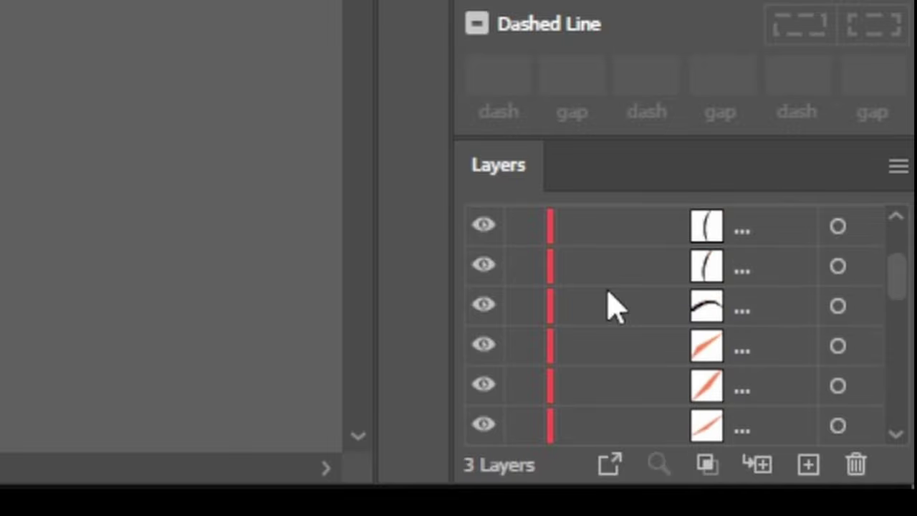
drag(523, 318, 576, 148)
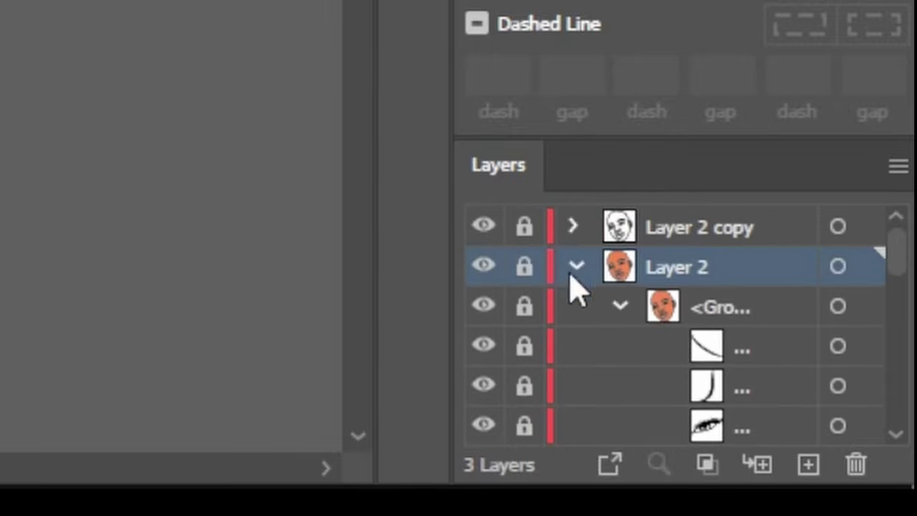
click(534, 303)
click(527, 268)
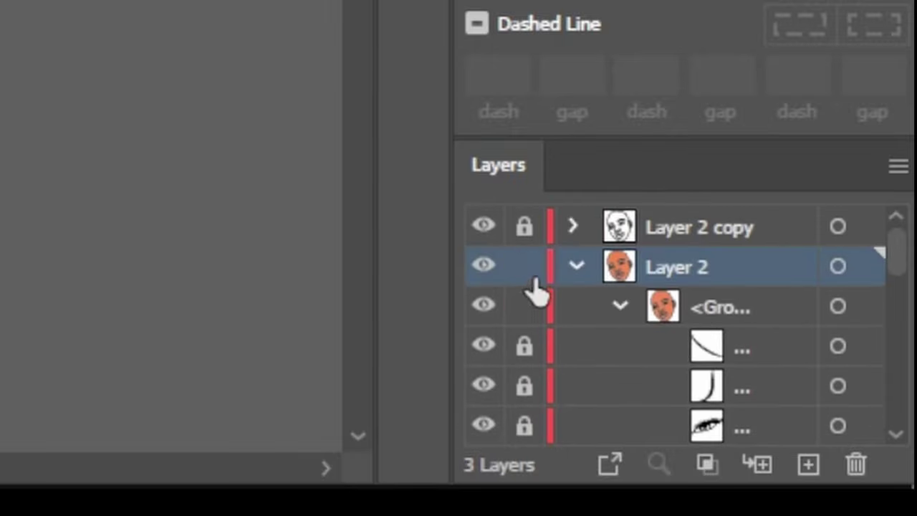
click(574, 269)
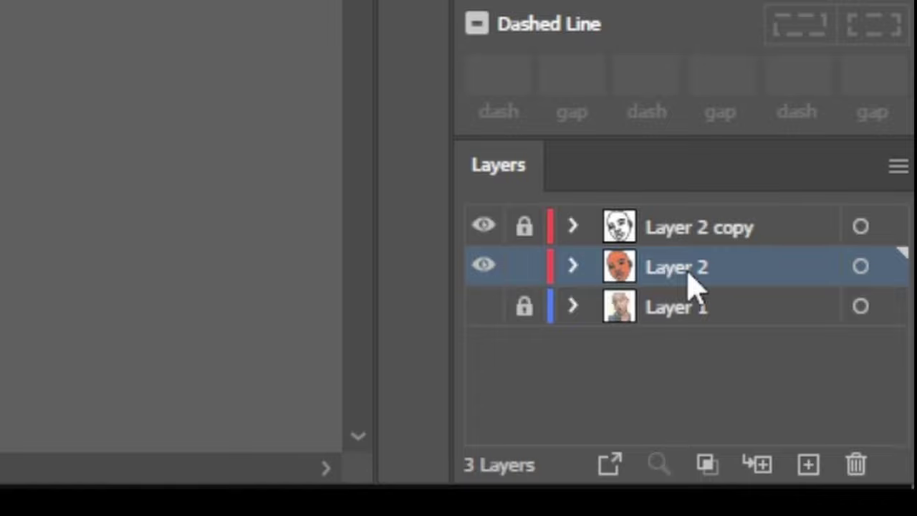
Duplicate Layer 2 as Layer 2 copy 2, lock and hide the original, and select the copy
drag(695, 283, 808, 465)
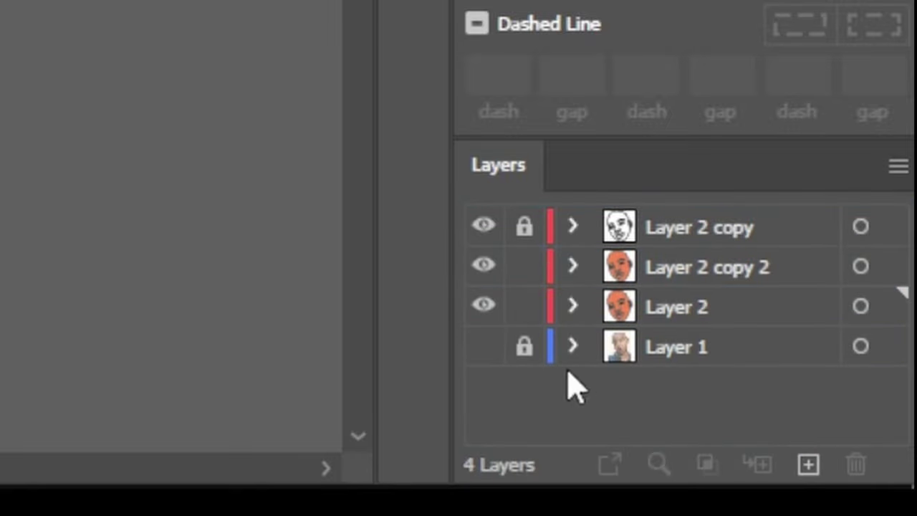
click(527, 312)
click(483, 310)
click(692, 274)
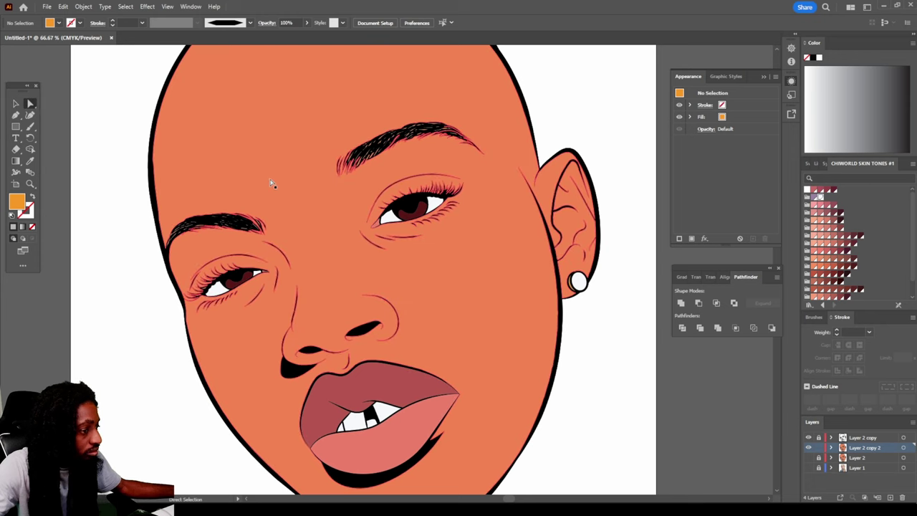
Select the orange skin compound path on the forehead and delete it
click(291, 180)
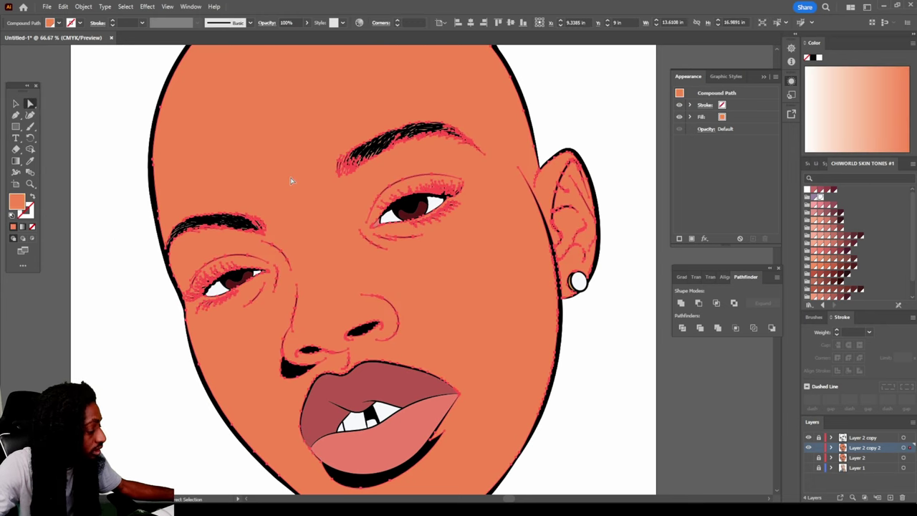
key(Delete)
scroll(287, 185, up, 1)
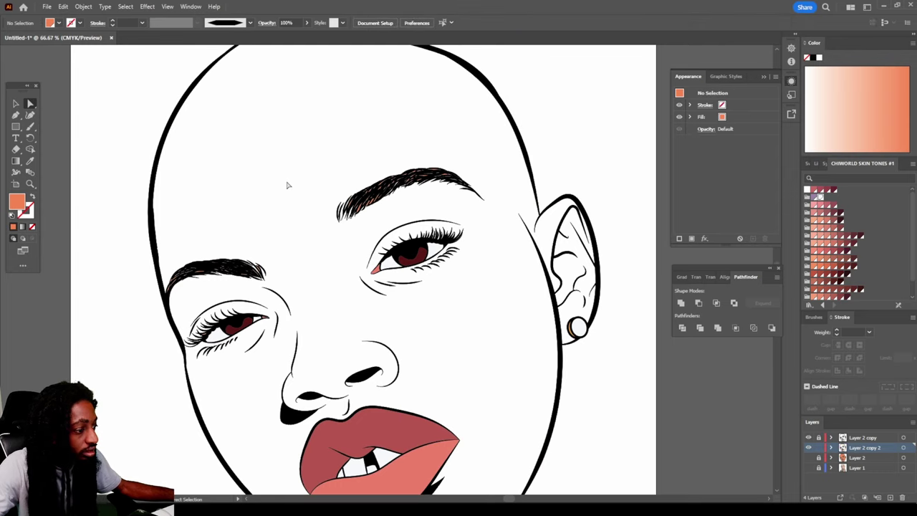
Zoom in to inspect the eyebrow and eye-corner strokes, selecting and deselecting them
drag(500, 218, 500, 222)
click(164, 214)
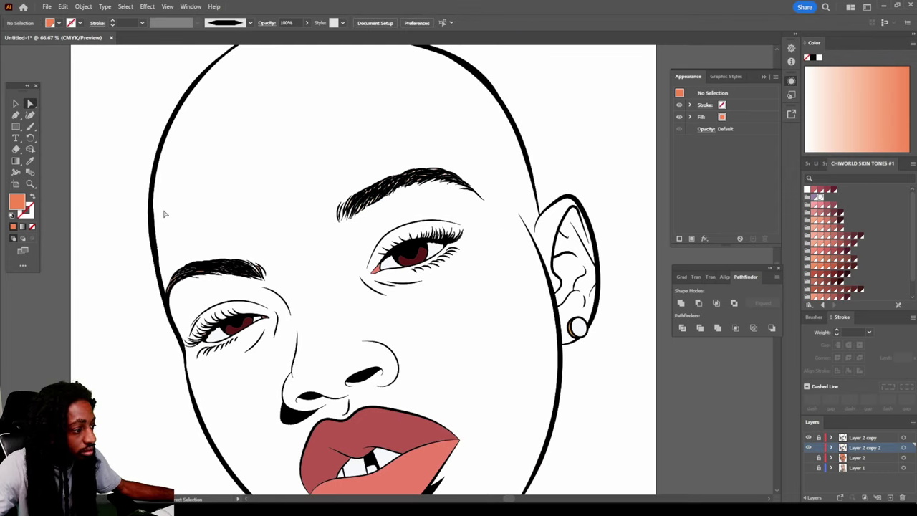
drag(237, 263, 320, 303)
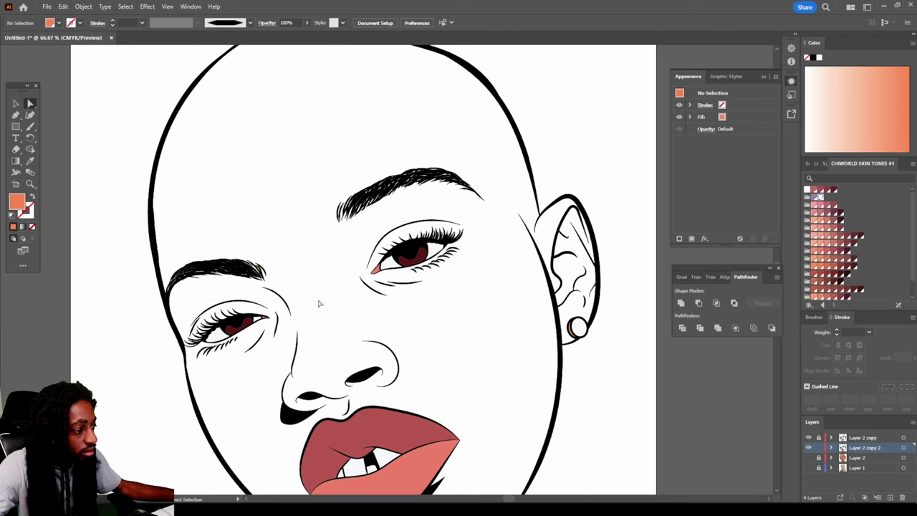
scroll(319, 304, down, 1)
scroll(261, 304, up, 3)
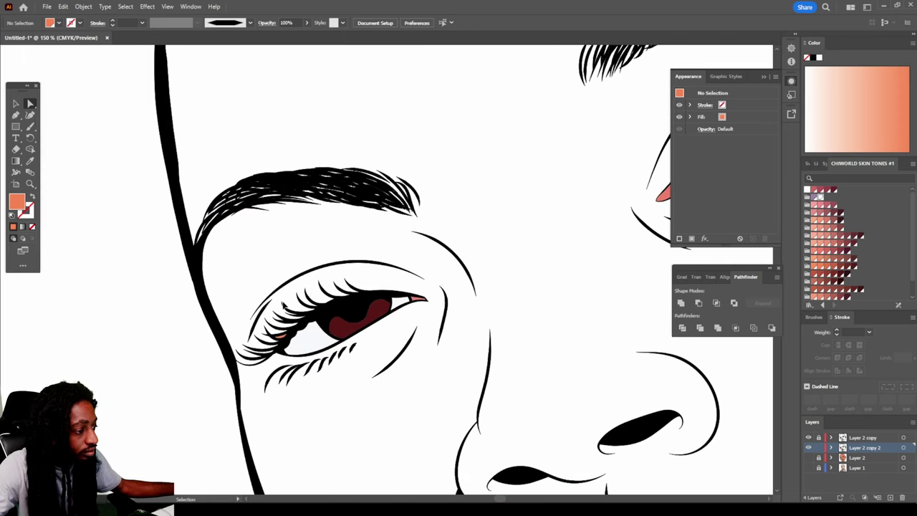
scroll(261, 302, up, 1)
scroll(209, 332, down, 1)
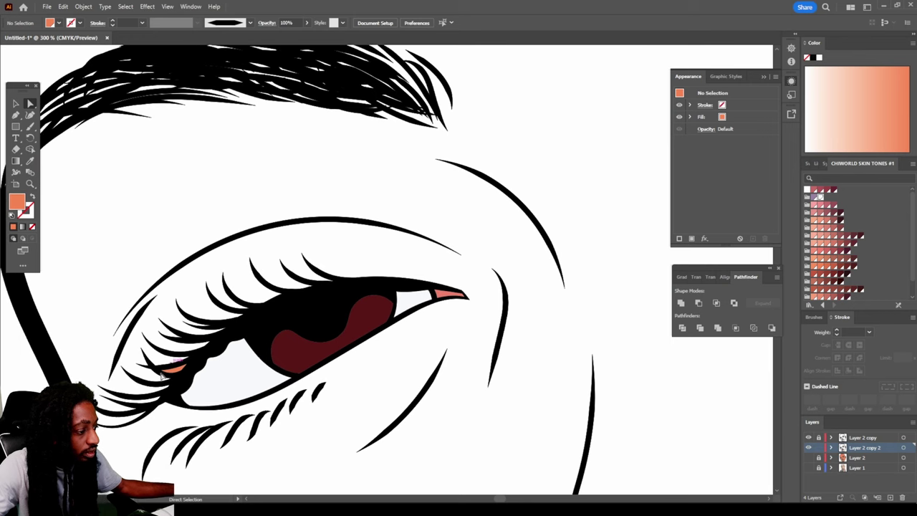
click(172, 369)
scroll(374, 364, down, 2)
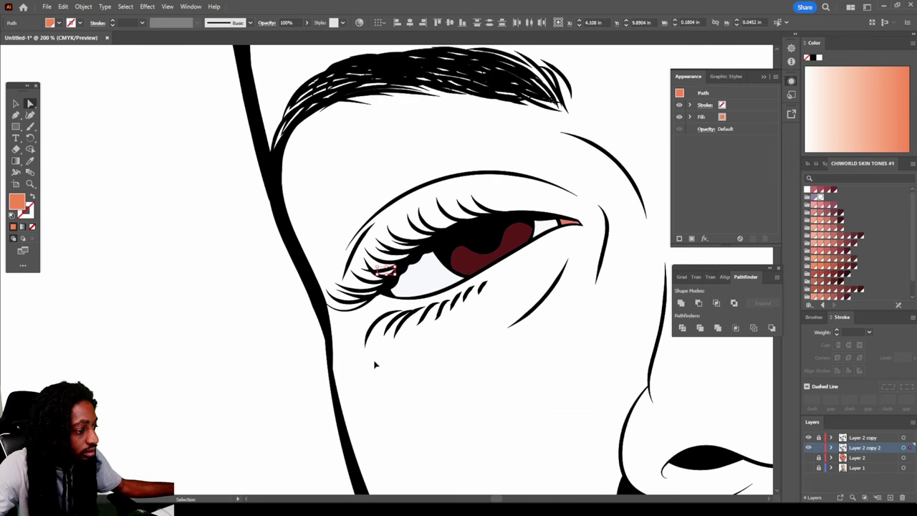
click(462, 364)
scroll(462, 362, down, 1)
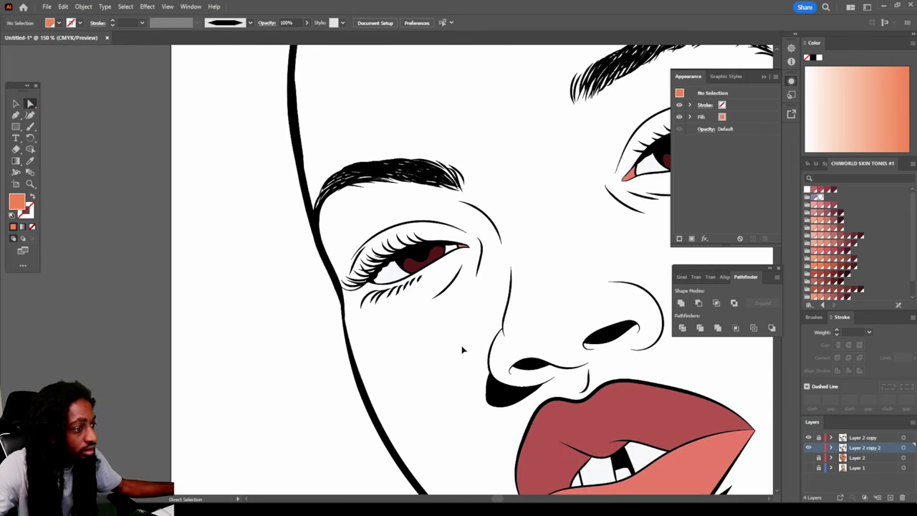
scroll(483, 345, up, 4)
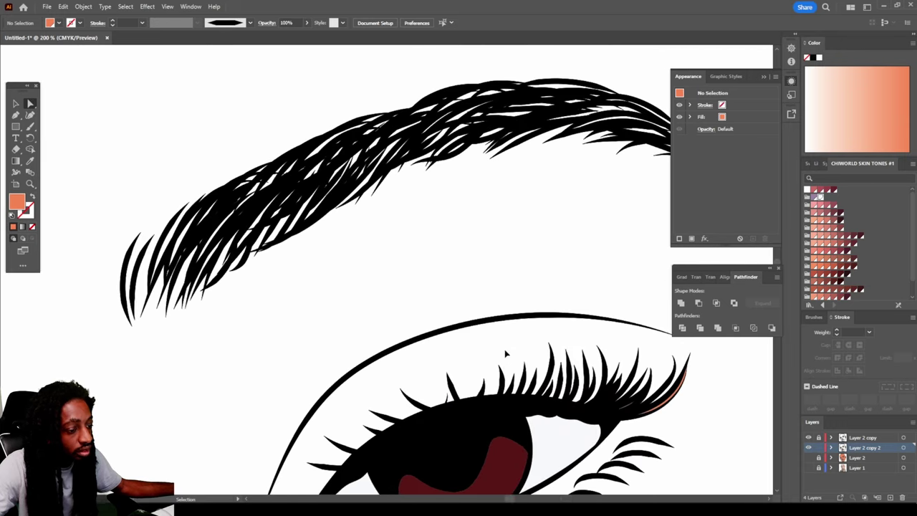
scroll(515, 354, right, 2)
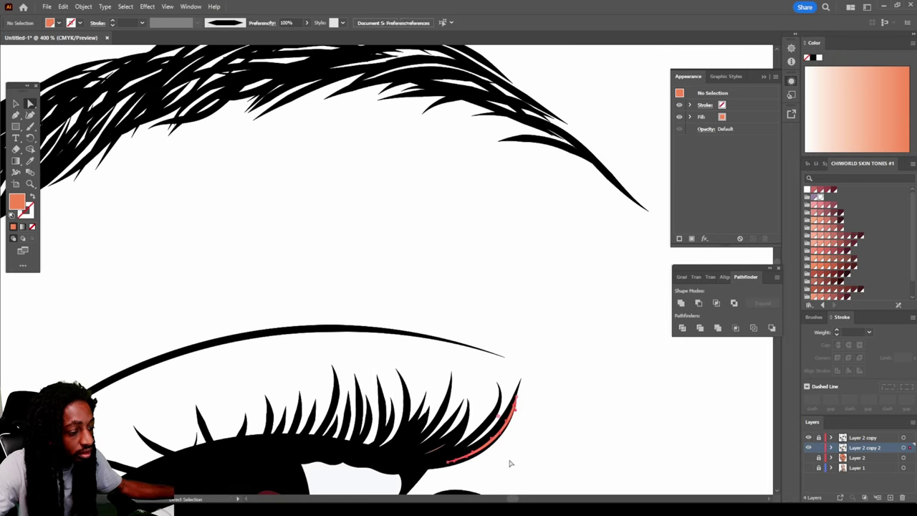
scroll(485, 423, down, 5)
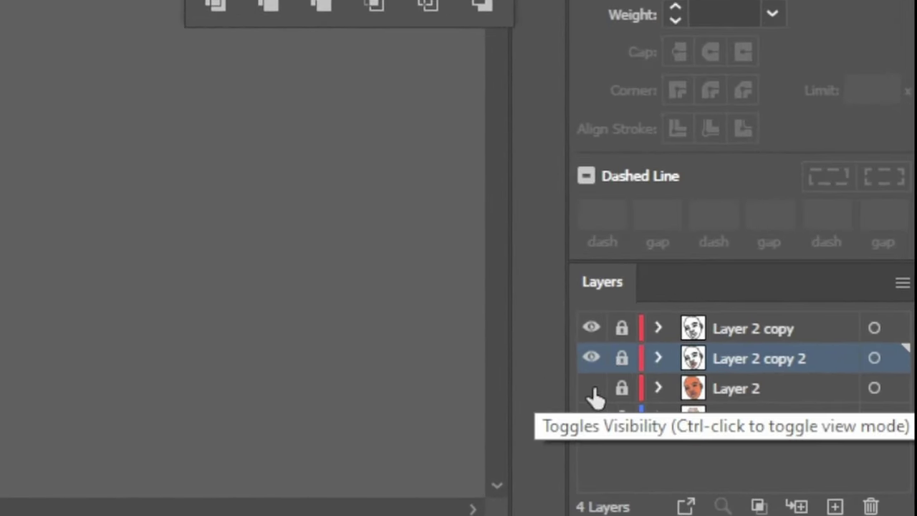
Show Layer 2 again, add the new Layer 5 above it, and pick a darker, redder skin swatch
click(593, 391)
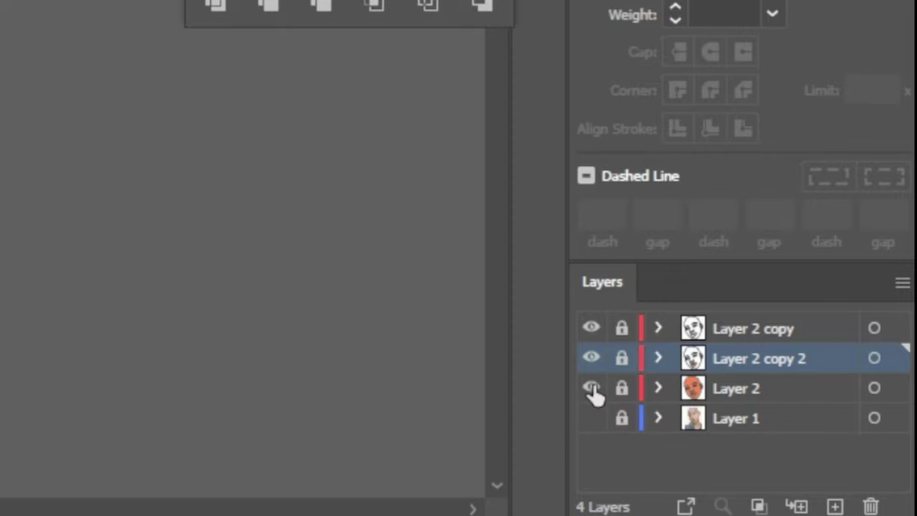
click(724, 385)
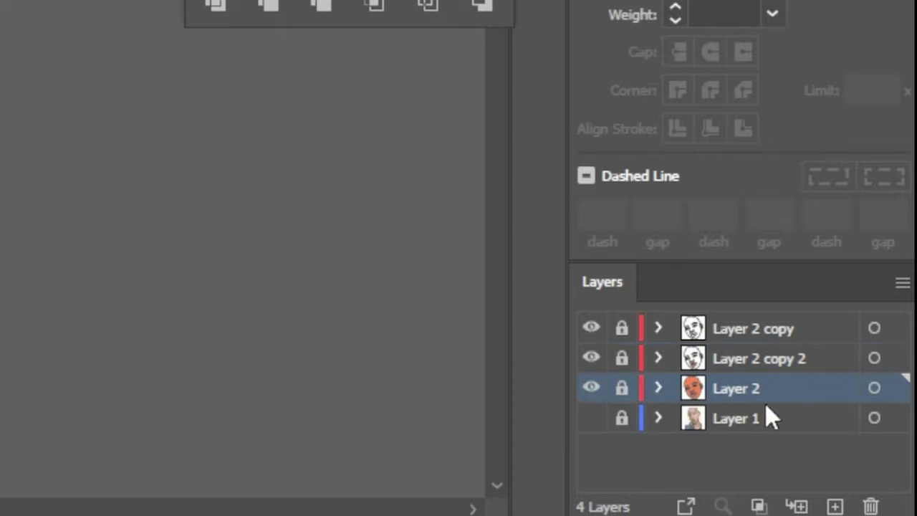
click(836, 505)
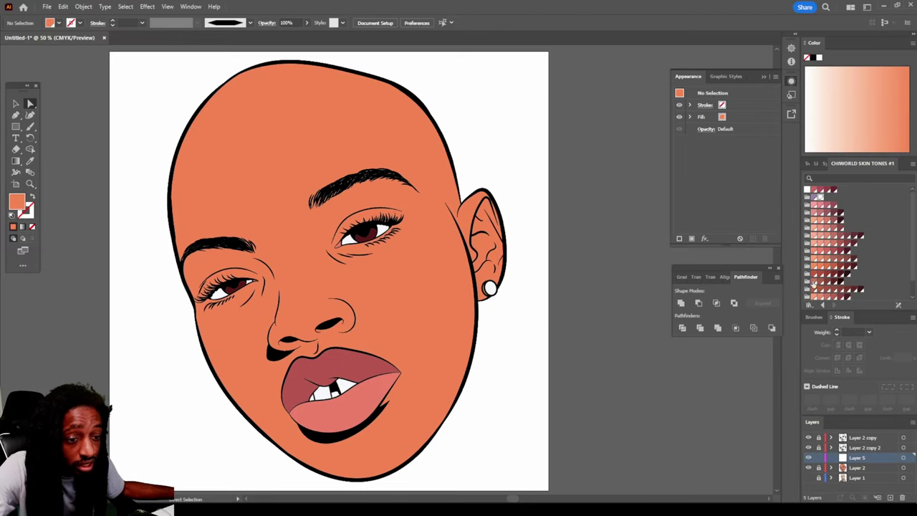
click(833, 267)
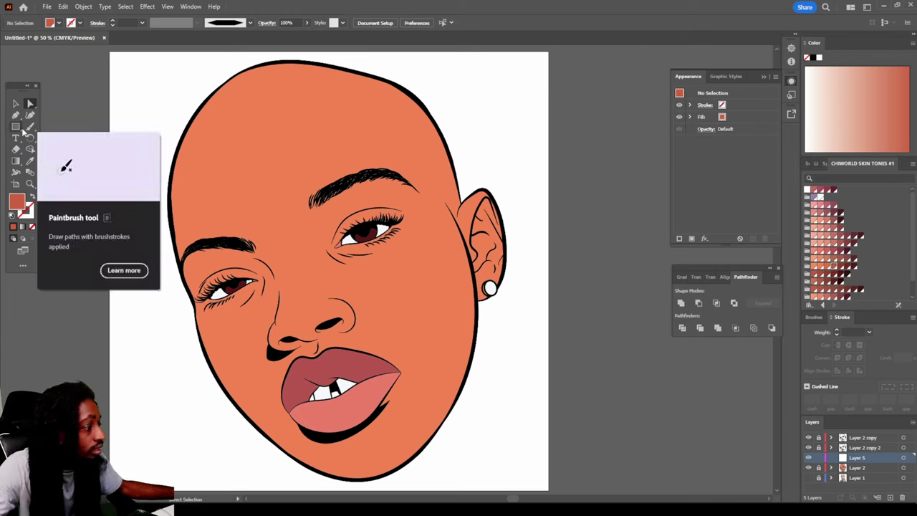
right_click(27, 129)
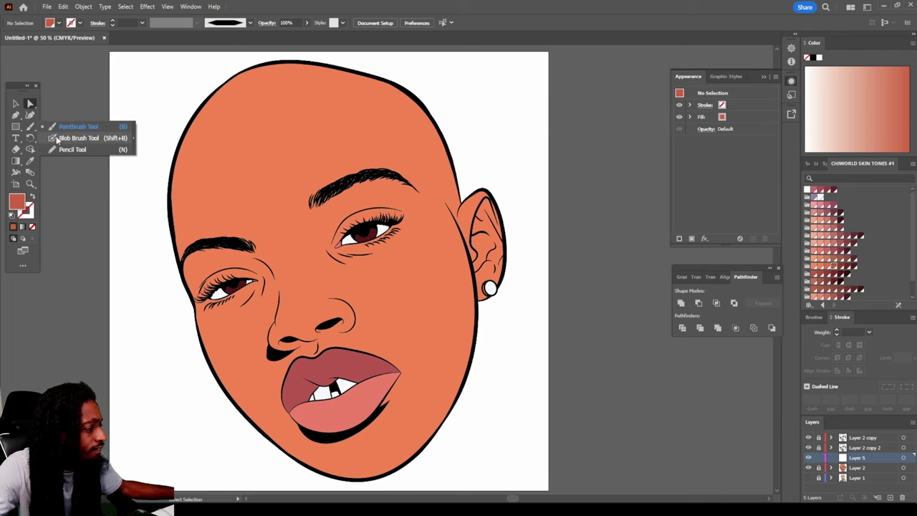
With the Pencil, draw darker shadow shapes around the left nostril and along the nose edge
click(52, 149)
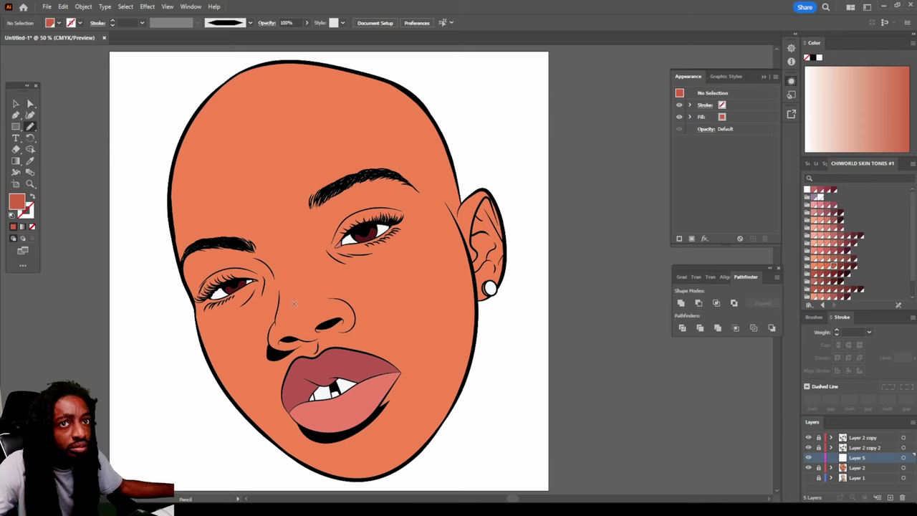
scroll(294, 305, down, 2)
scroll(294, 304, up, 3)
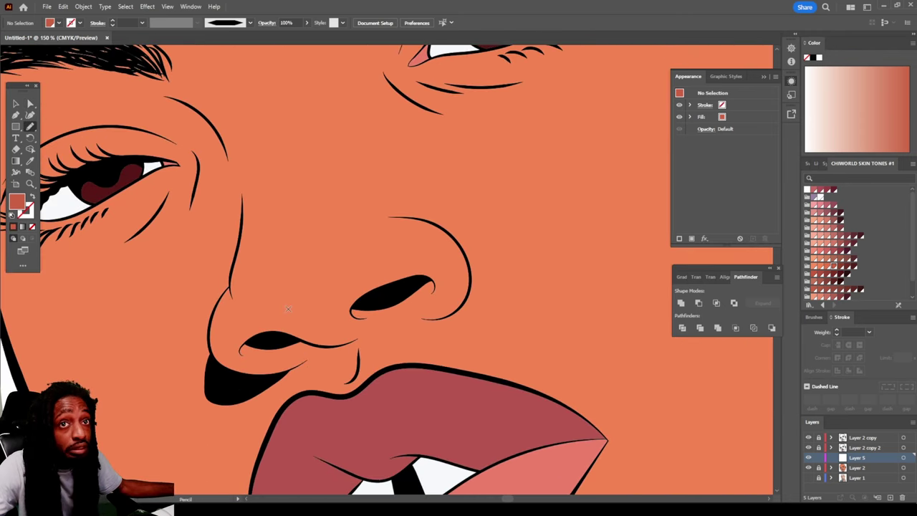
scroll(289, 308, up, 5)
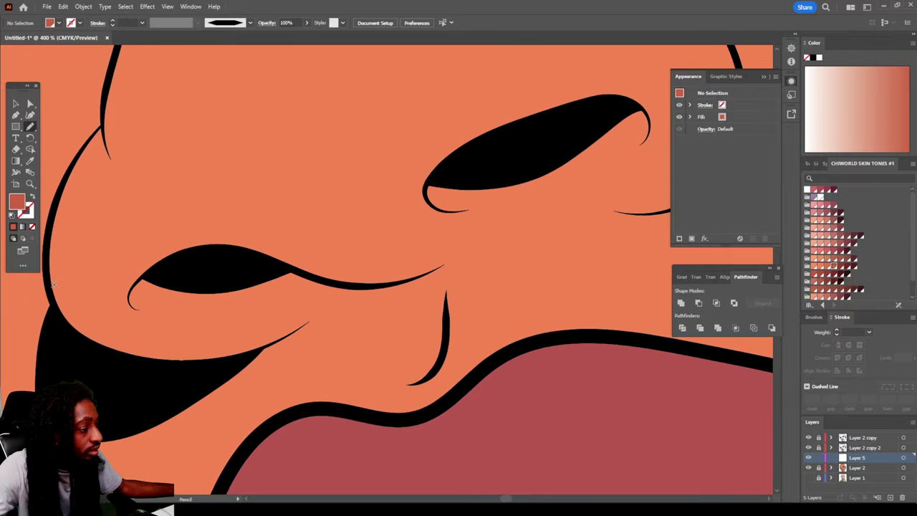
scroll(53, 285, up, 2)
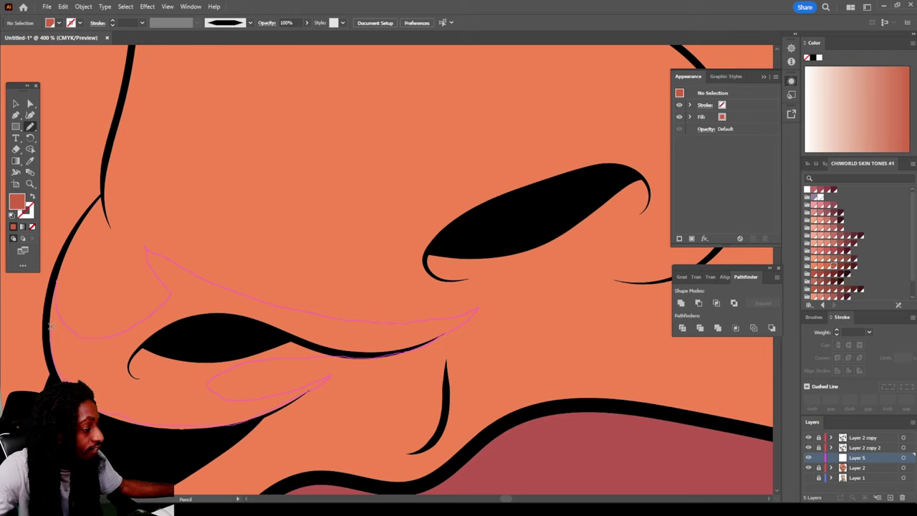
drag(60, 284, 57, 284)
drag(439, 235, 247, 340)
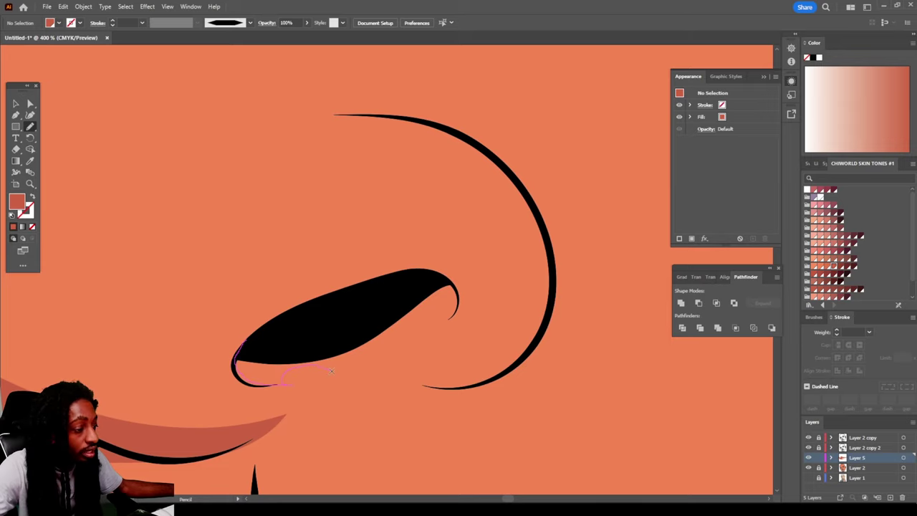
scroll(529, 208, down, 3)
scroll(512, 423, up, 5)
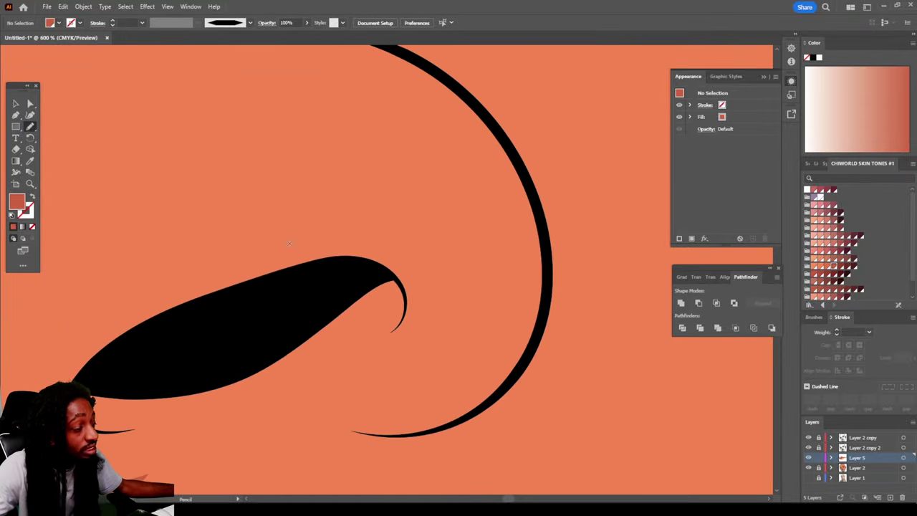
drag(472, 131, 473, 128)
scroll(536, 50, up, 2)
drag(464, 432, 472, 328)
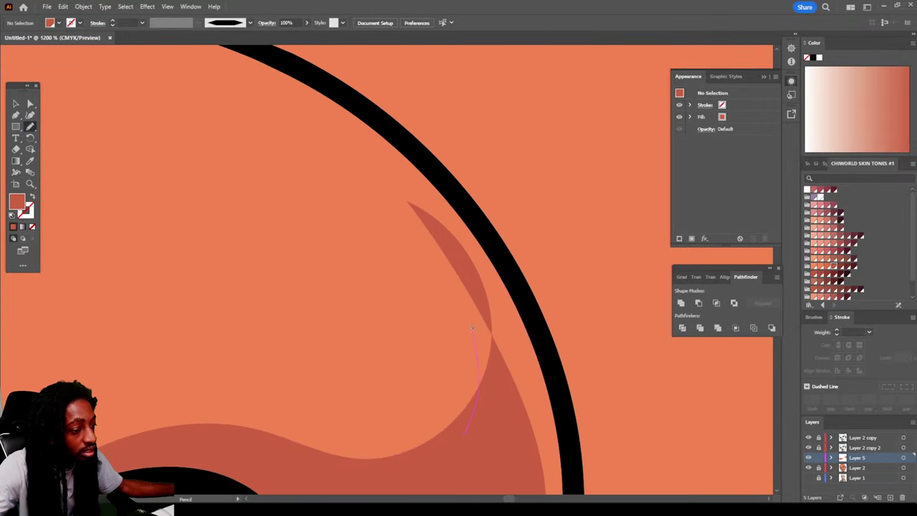
scroll(529, 405, down, 4)
scroll(317, 356, up, 3)
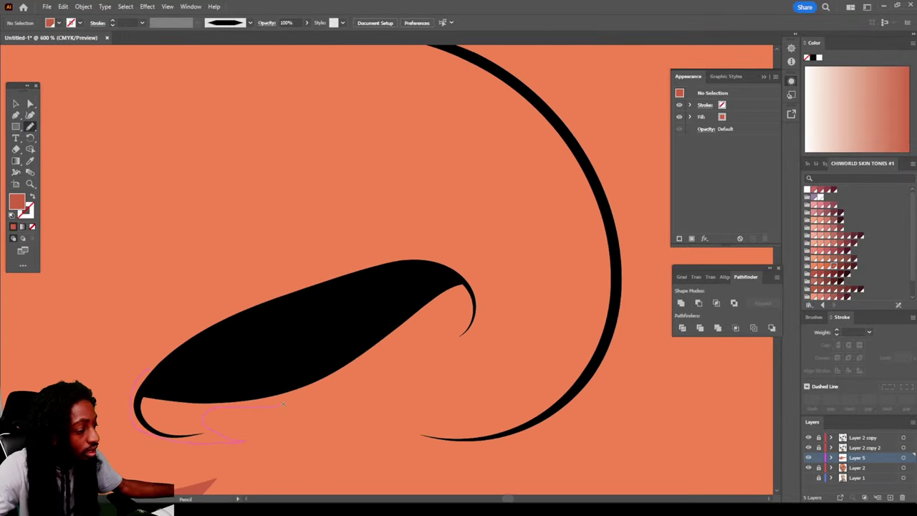
drag(468, 270, 470, 269)
scroll(469, 269, down, 4)
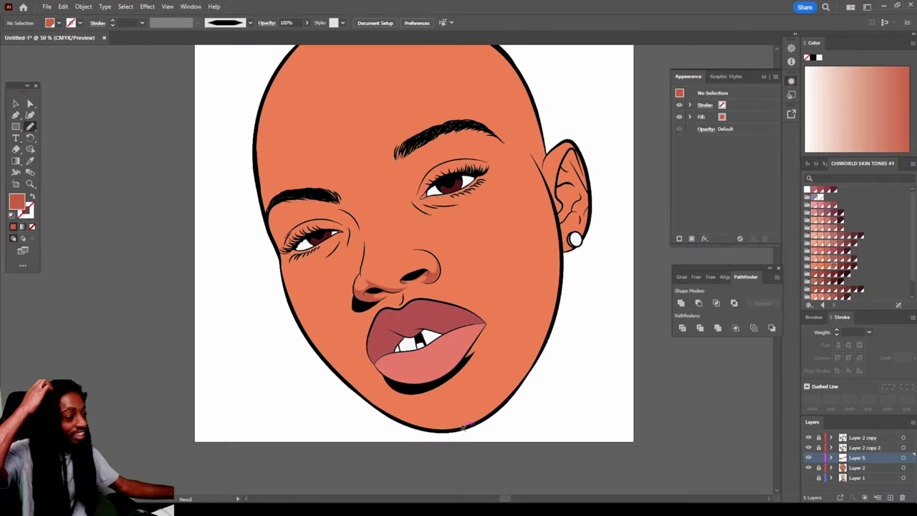
scroll(283, 182, up, 4)
drag(376, 212, 376, 212)
scroll(376, 212, down, 4)
scroll(462, 228, up, 3)
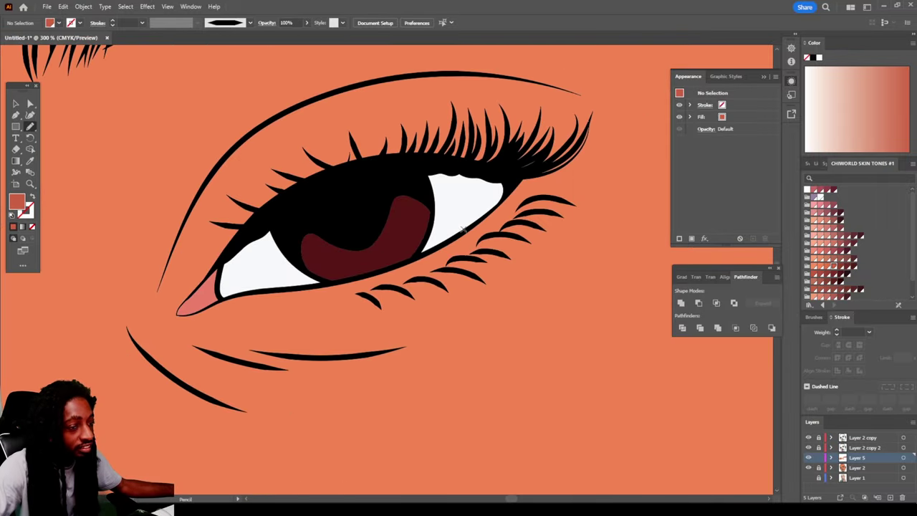
Shade under the eye, over the eyelid and beneath the brow with darker shapes
drag(337, 368, 336, 368)
scroll(337, 367, down, 4)
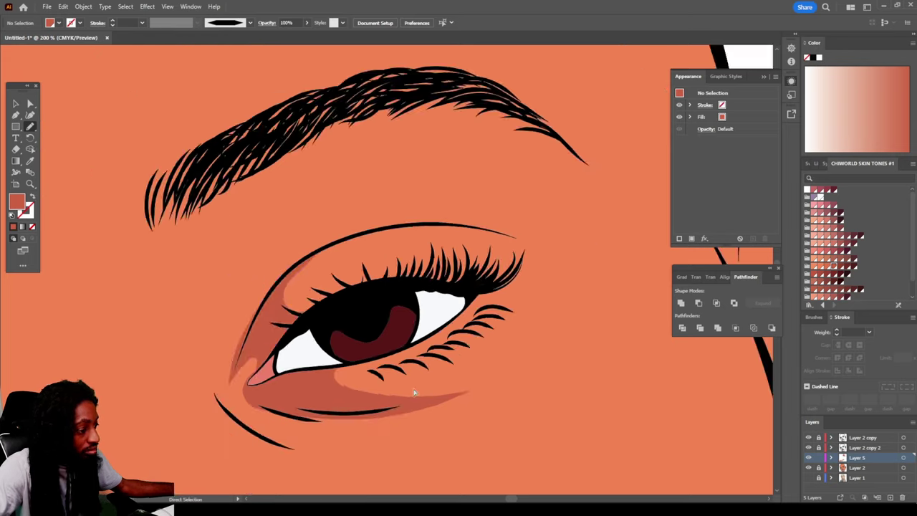
scroll(267, 354, up, 3)
scroll(267, 354, down, 2)
drag(192, 288, 361, 365)
drag(246, 277, 246, 277)
scroll(245, 277, up, 2)
drag(290, 307, 321, 203)
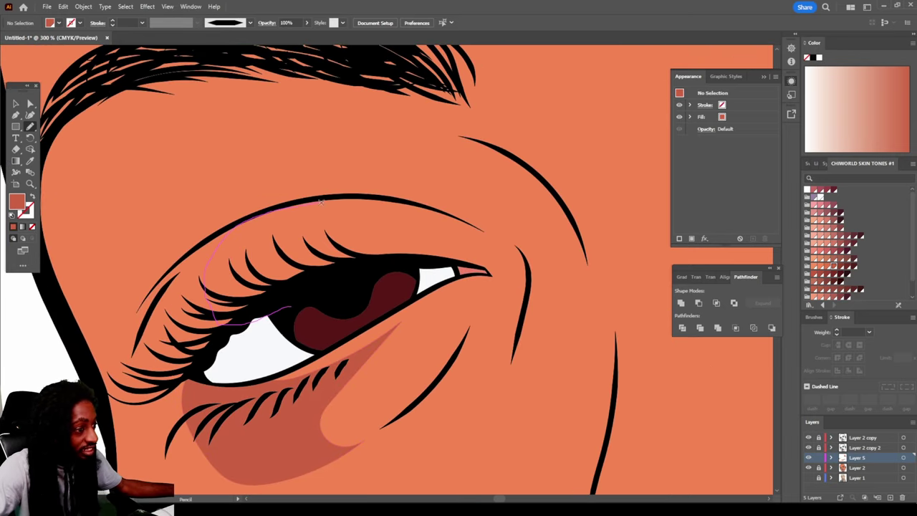
drag(161, 266, 161, 267)
scroll(161, 267, down, 3)
scroll(107, 185, up, 2)
drag(108, 185, 203, 199)
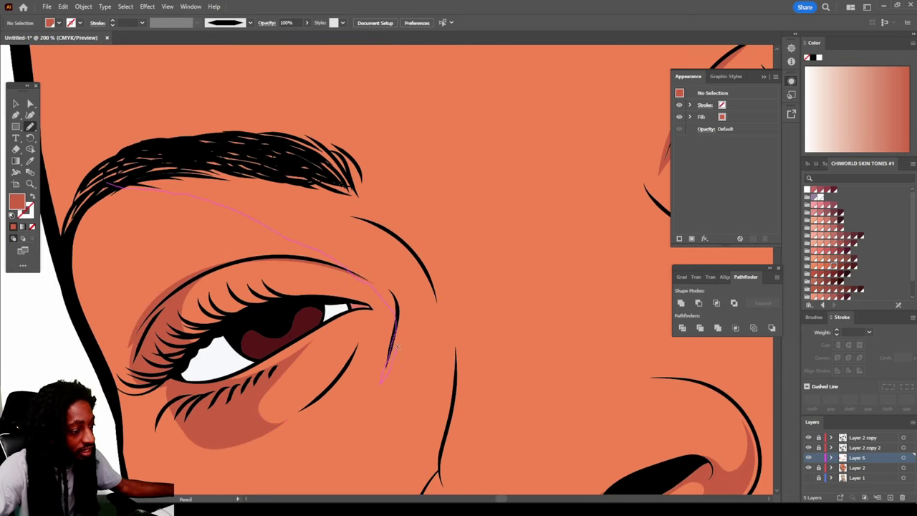
drag(436, 278, 437, 278)
scroll(436, 278, down, 2)
scroll(403, 222, up, 3)
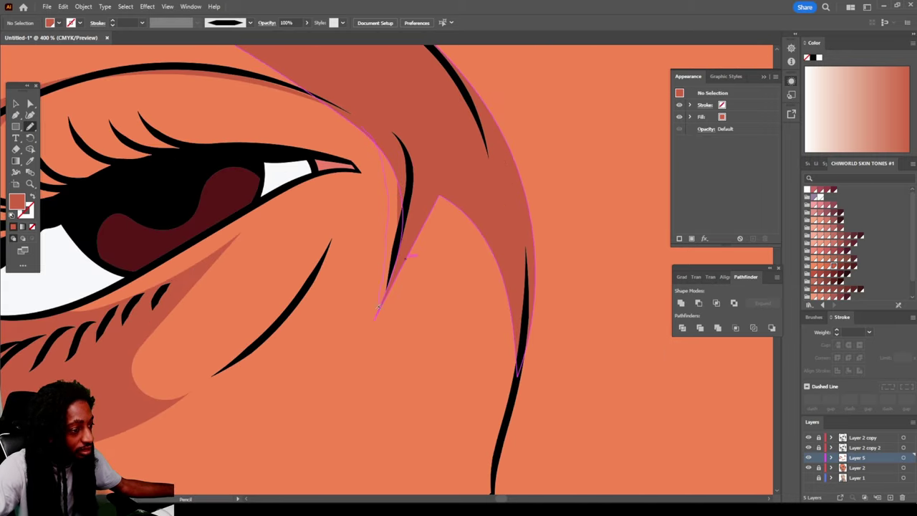
drag(379, 307, 379, 307)
drag(357, 113, 387, 202)
drag(446, 221, 441, 206)
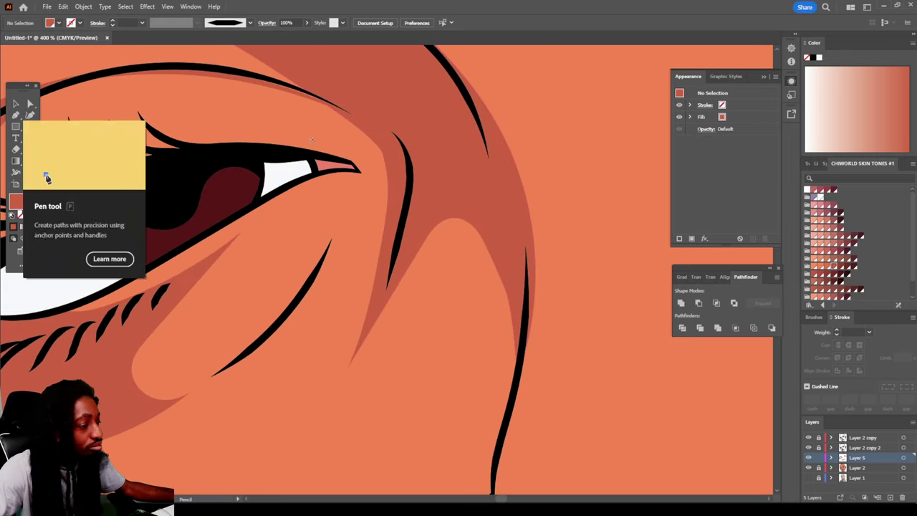
scroll(560, 389, down, 3)
scroll(560, 389, up, 2)
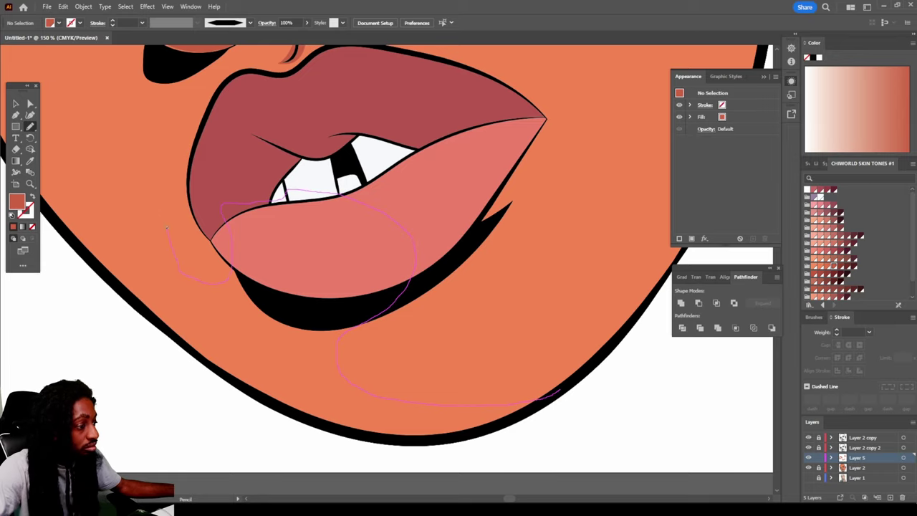
Add darker shadow shapes under the lower lip, along the cheek edge and beside the eye
drag(340, 428, 341, 427)
scroll(341, 428, down, 3)
scroll(495, 379, up, 3)
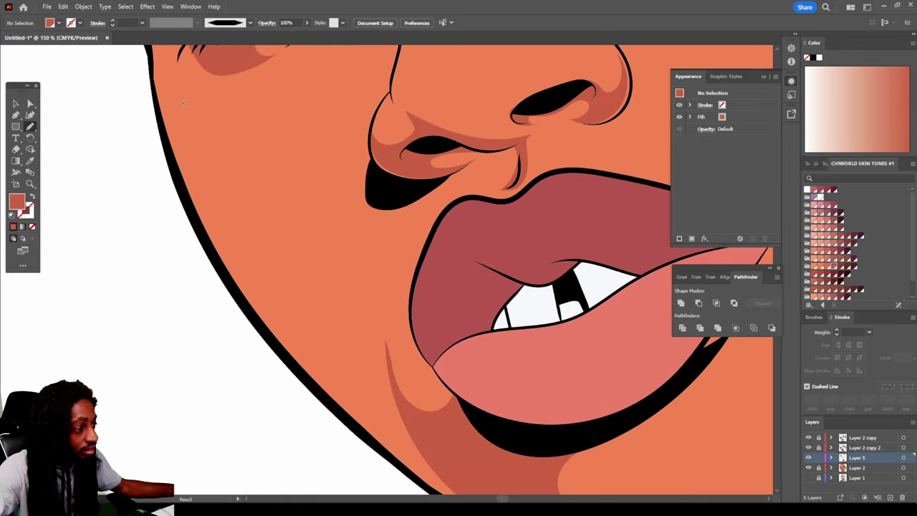
drag(304, 333, 303, 332)
scroll(304, 332, down, 3)
scroll(387, 308, up, 4)
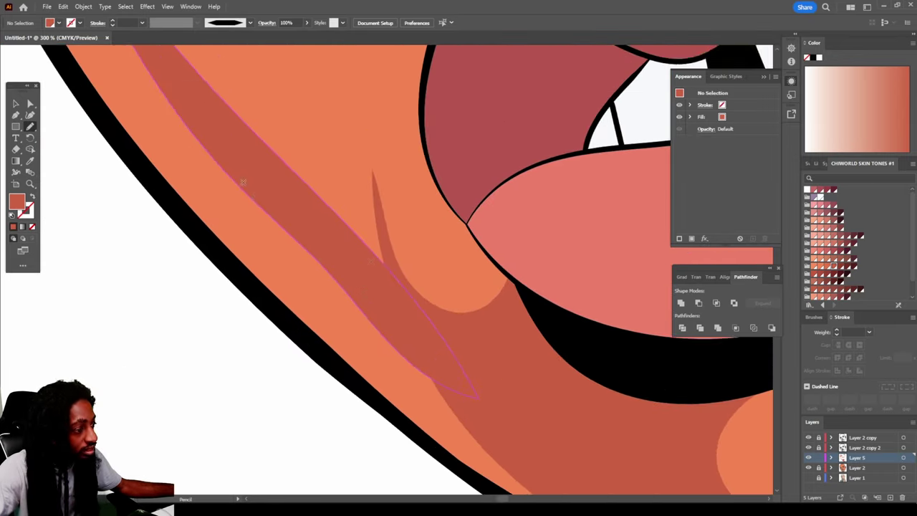
scroll(553, 331, down, 5)
scroll(469, 187, up, 5)
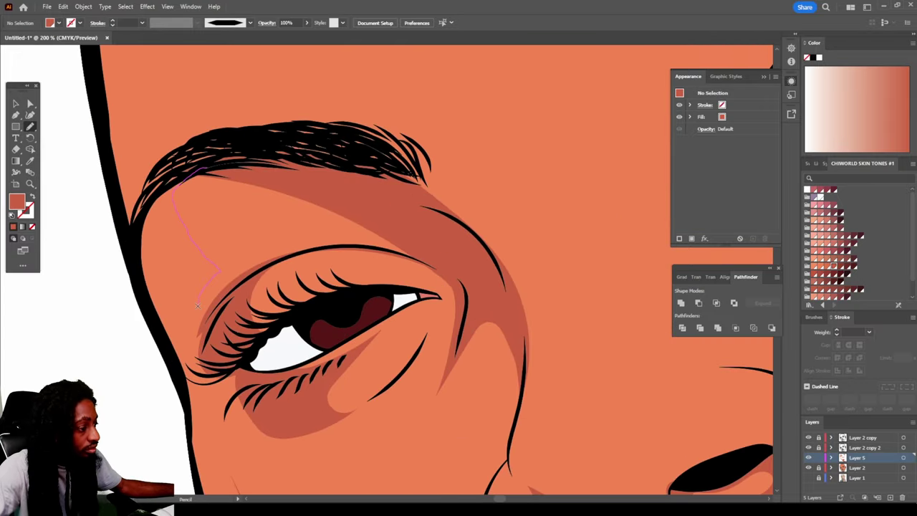
drag(197, 306, 197, 306)
scroll(198, 306, down, 5)
scroll(332, 250, up, 5)
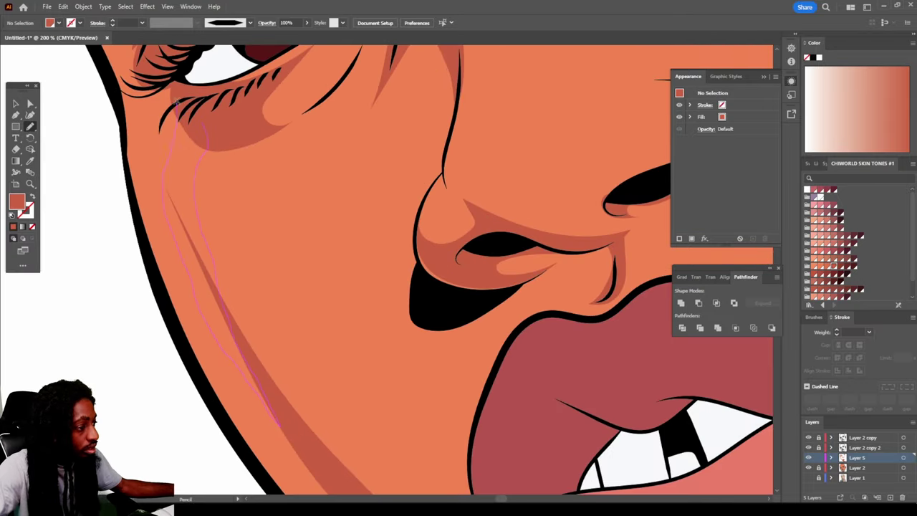
scroll(232, 372, down, 5)
scroll(232, 372, up, 4)
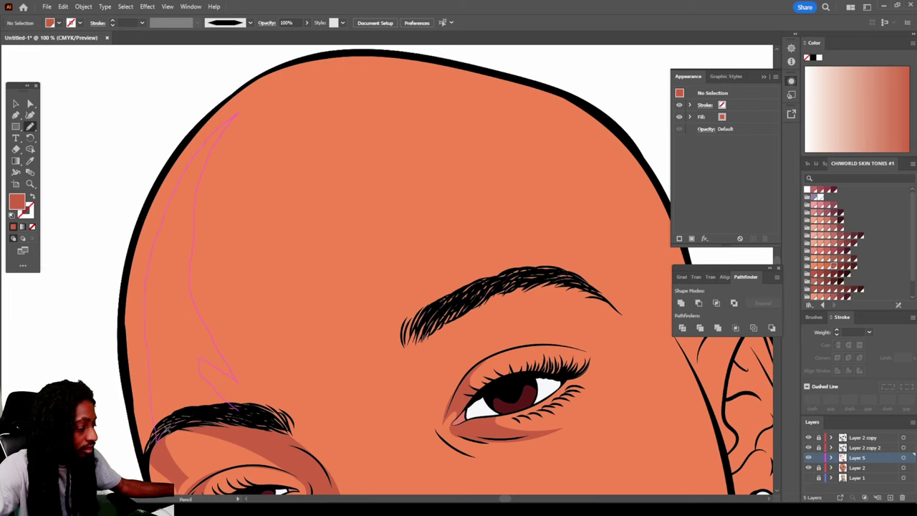
scroll(232, 372, down, 4)
scroll(323, 286, up, 4)
Zoom in and draw darker shadow shapes along the ear's inner curve, tip and left edge
key(Return)
key(Escape)
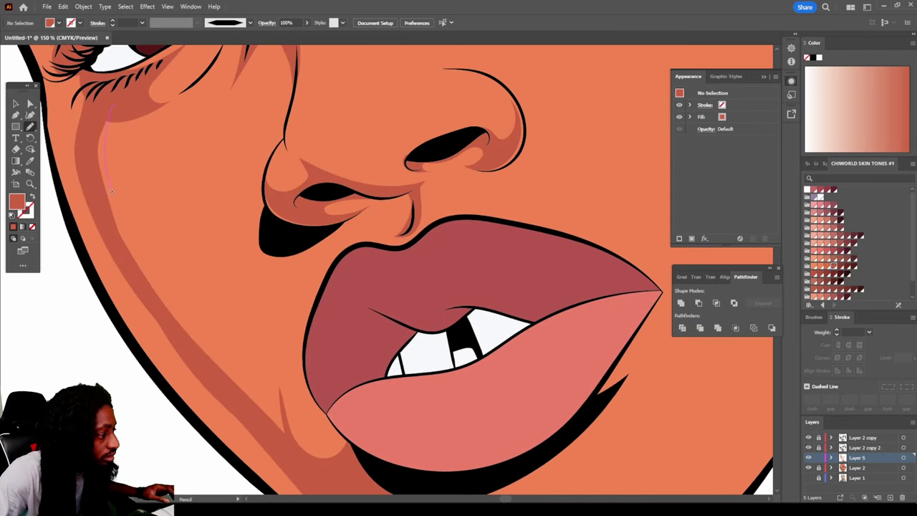
key(ctrl+1)
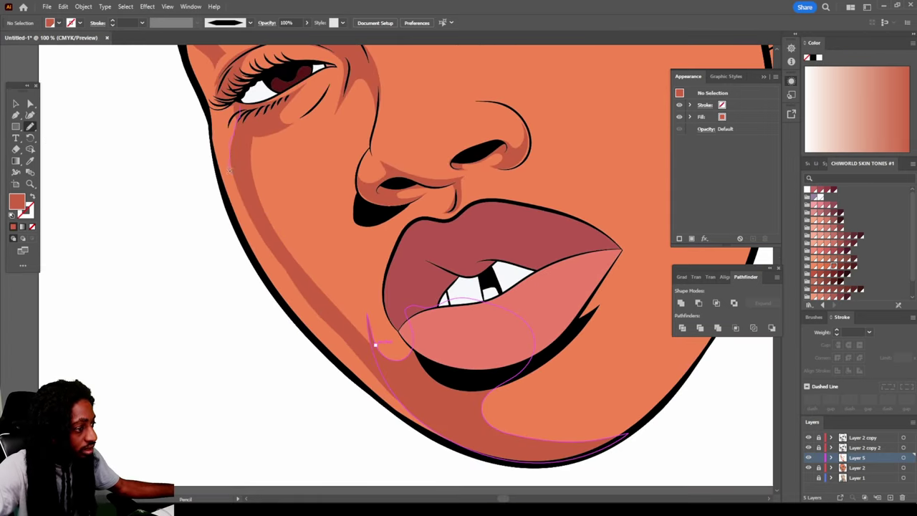
scroll(478, 291, down, 2)
scroll(311, 349, up, 6)
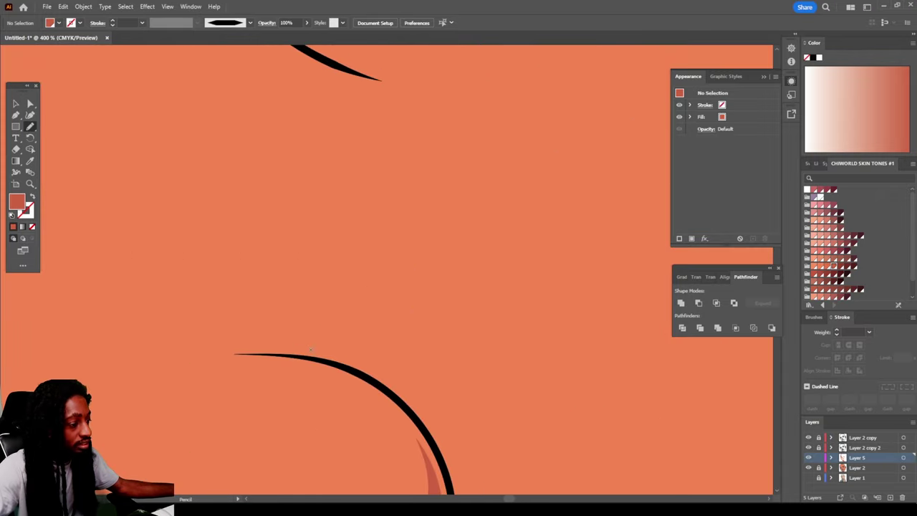
scroll(236, 295, down, 2)
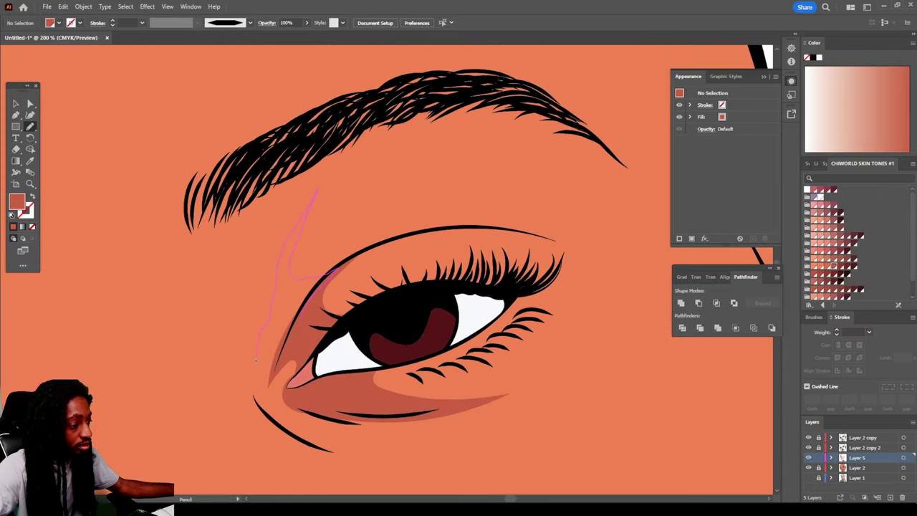
scroll(410, 187, down, 1)
scroll(410, 187, left, 2)
scroll(303, 332, down, 2)
scroll(480, 252, up, 6)
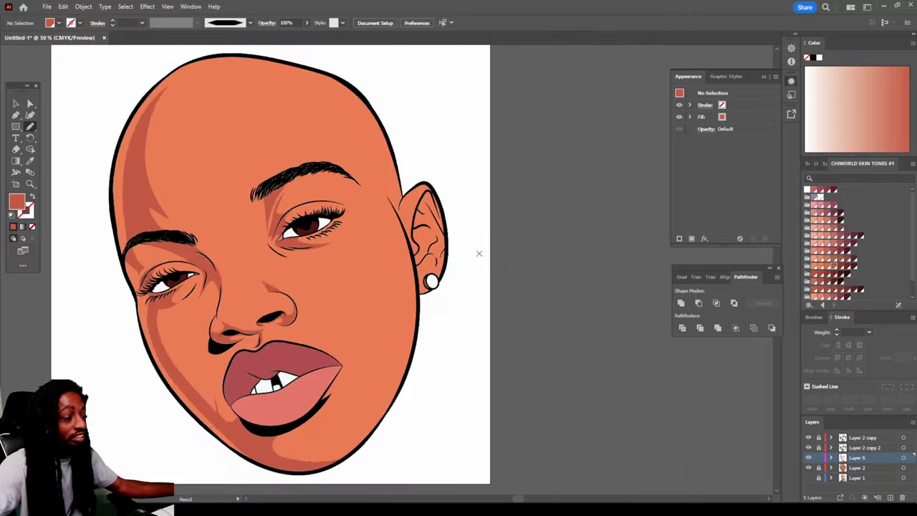
scroll(441, 415, up, 5)
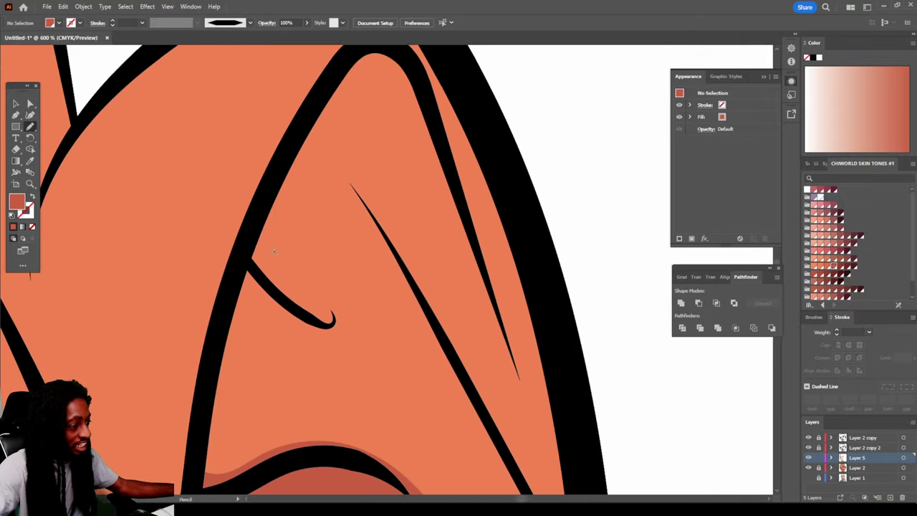
drag(298, 152, 459, 398)
drag(471, 253, 473, 258)
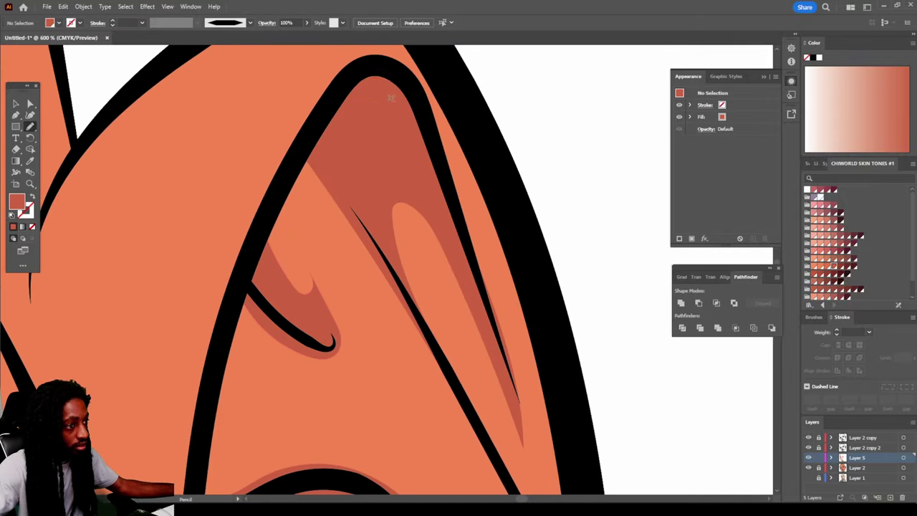
scroll(347, 285, down, 1)
drag(375, 203, 377, 202)
scroll(377, 202, down, 2)
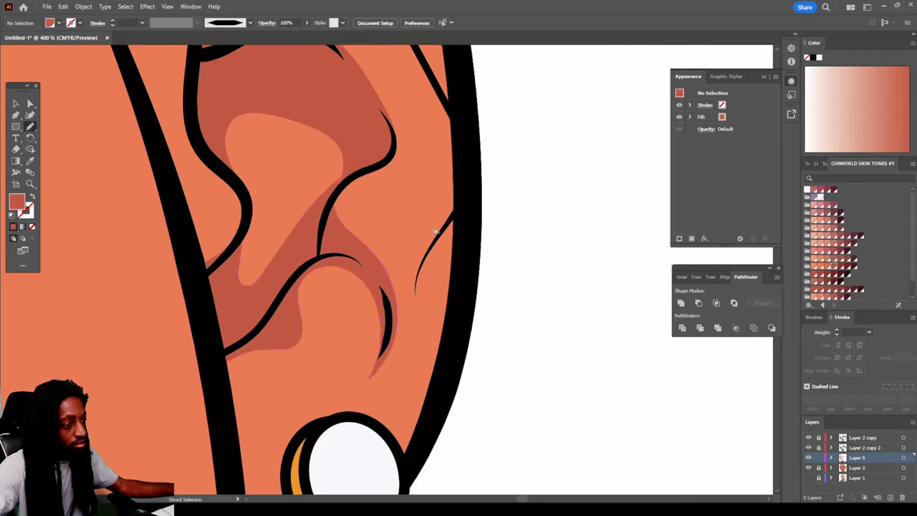
scroll(502, 232, up, 1)
mouse_move(510, 126)
mouse_down()
mouse_move(369, 240)
mouse_move(402, 412)
mouse_move(421, 452)
mouse_up()
scroll(466, 361, down, 4)
scroll(422, 384, up, 3)
Select all the Layer 5 shadow shapes and fill them with a deep red-brown
drag(416, 197, 418, 208)
key(ctrl+0)
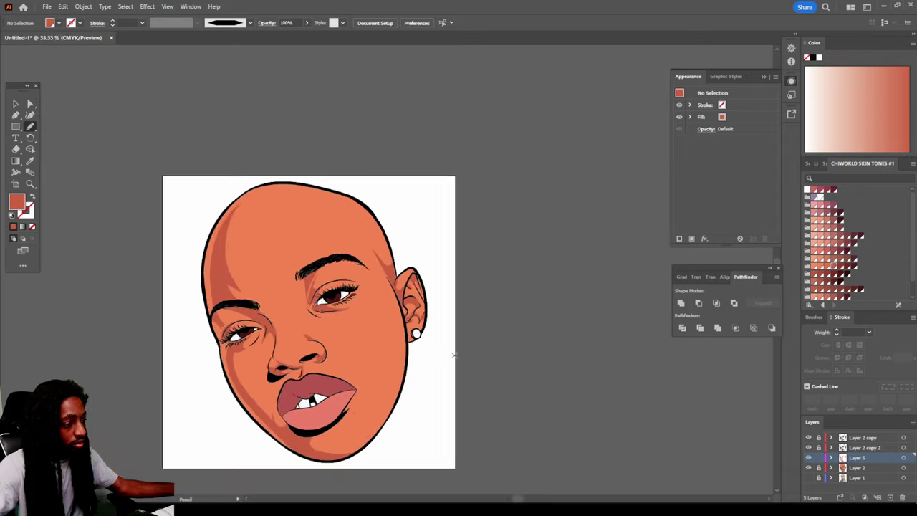
scroll(353, 301, down, 1)
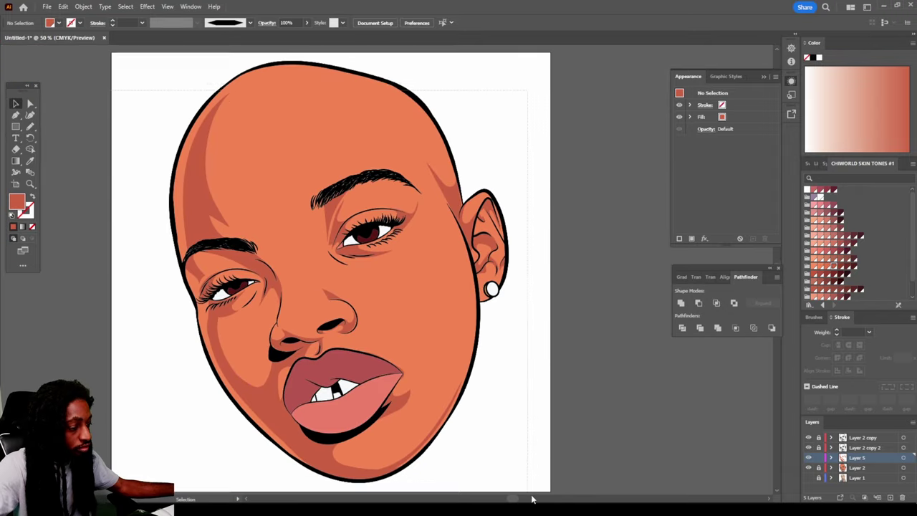
key(ctrl+a)
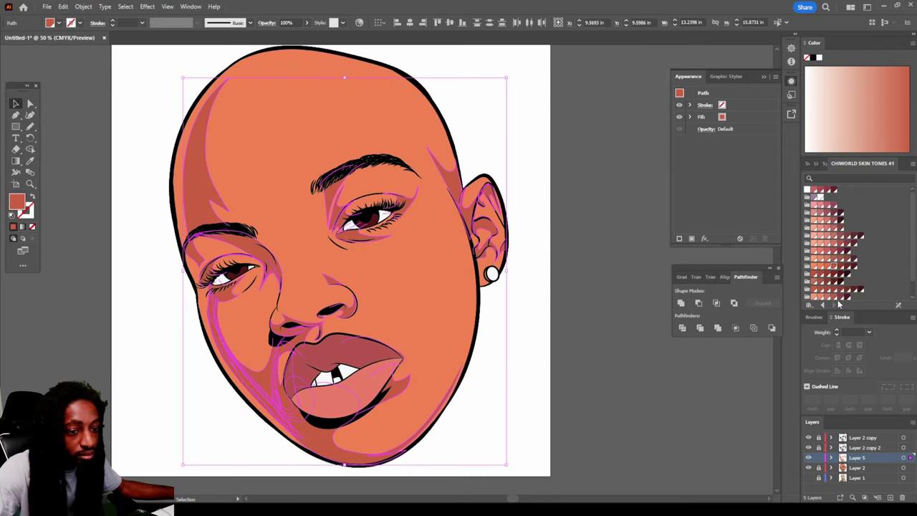
click(839, 266)
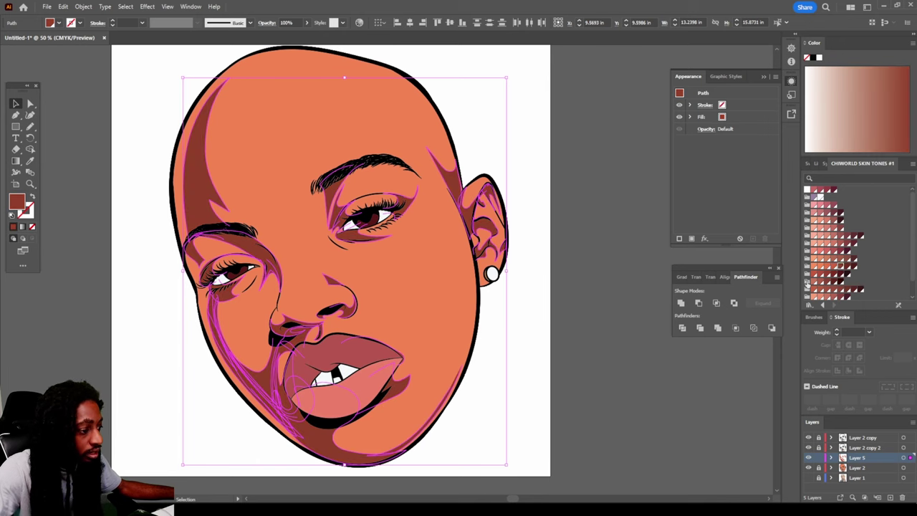
key(ctrl+shift+a)
key(ctrl+minus)
key(ctrl+minus)
key(ctrl+plus)
key(ctrl+plus)
key(ctrl+plus)
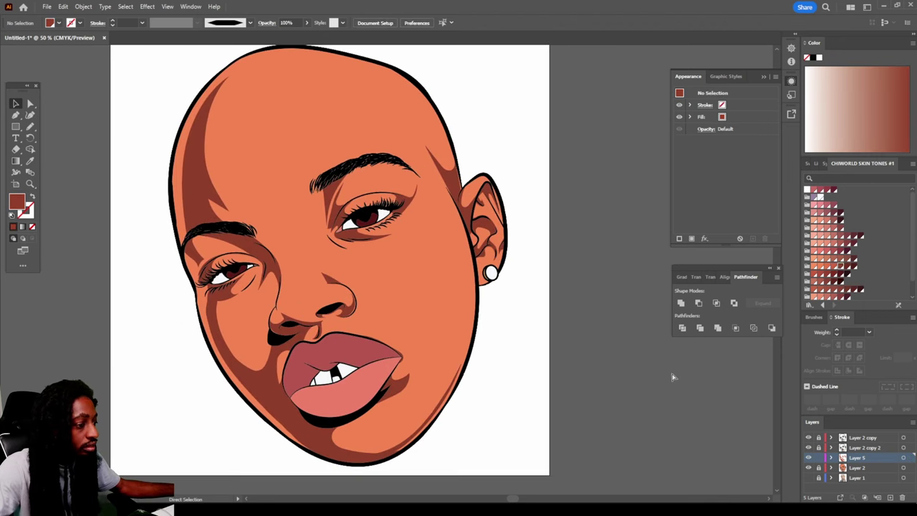
key(ctrl+minus)
Reselect the shadow shapes and refill them with a lighter orange-pink skin tone
drag(151, 92, 475, 355)
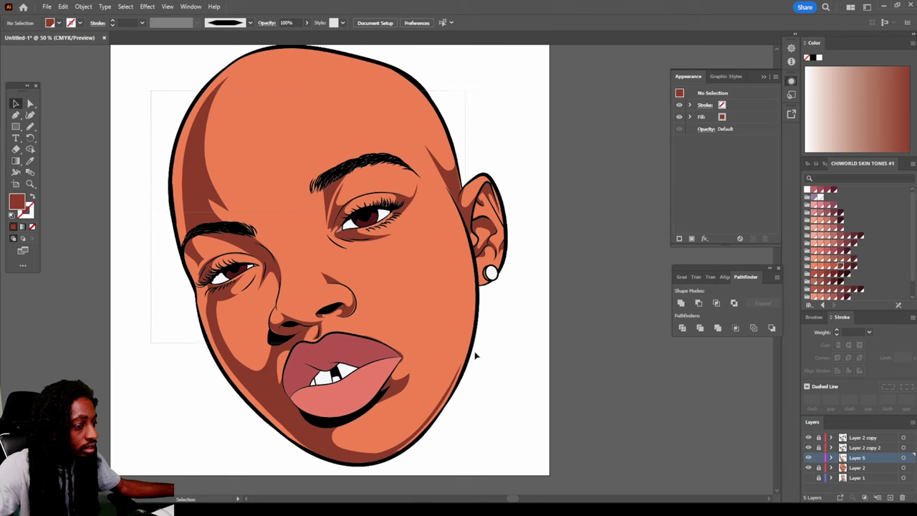
drag(557, 446, 558, 446)
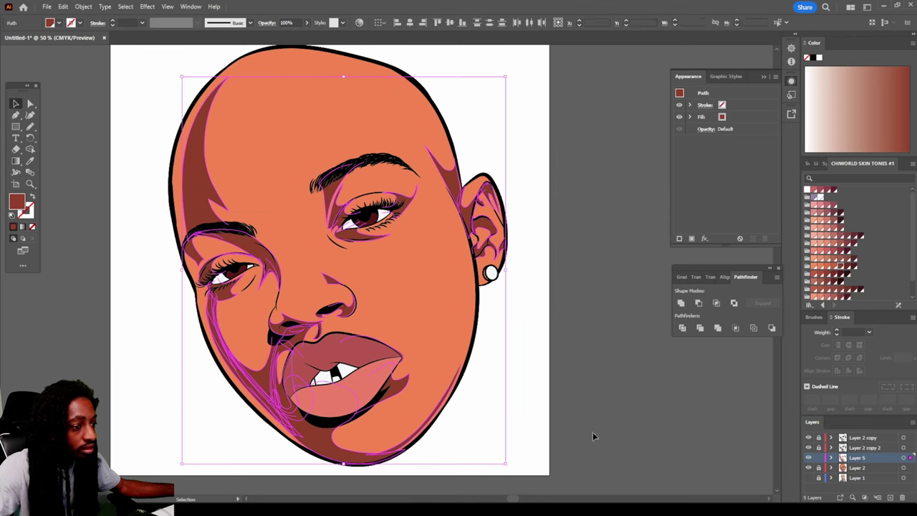
click(834, 267)
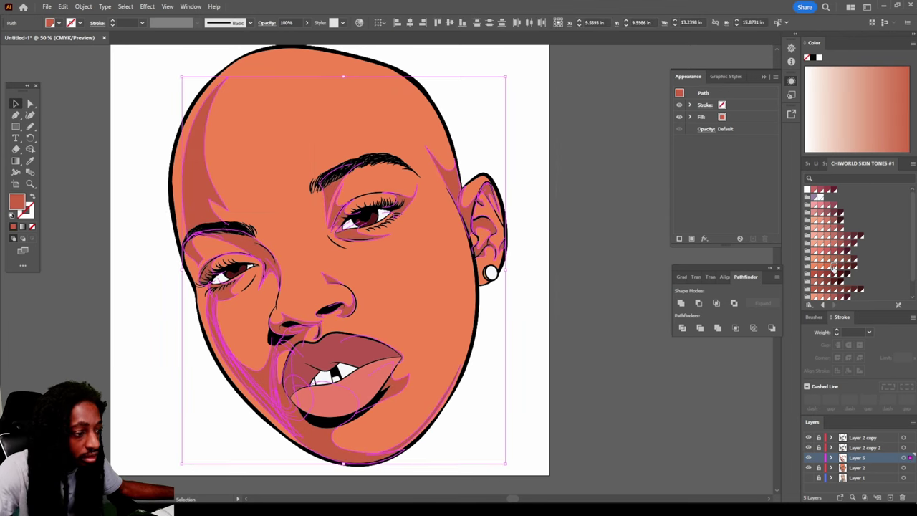
click(676, 386)
key(ctrl+minus)
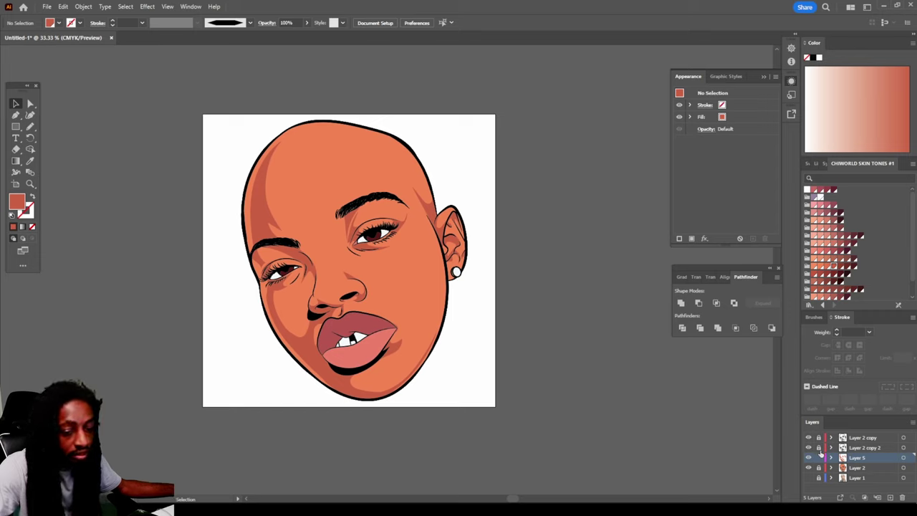
Add Layer 6 above Layer 2 and pencil highlight shapes beside the lip and down the cheek
click(871, 469)
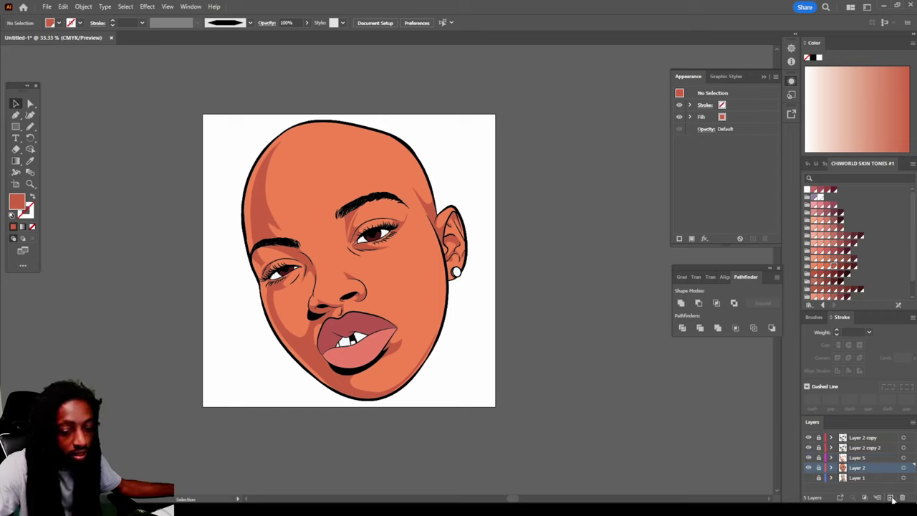
click(891, 497)
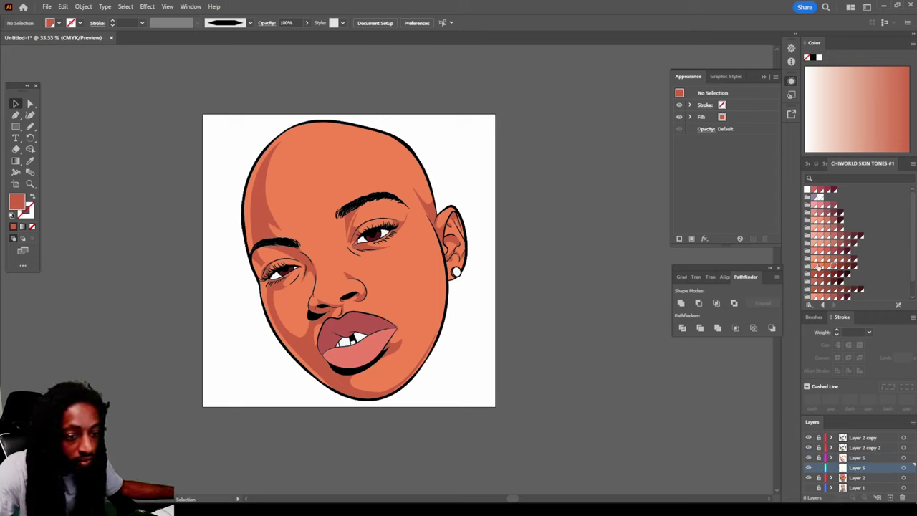
key(ctrl+plus)
key(ctrl+plus)
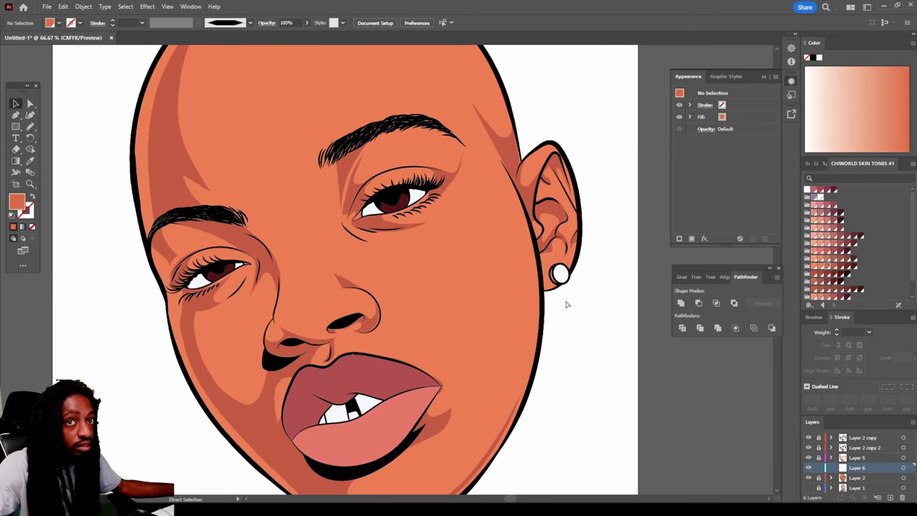
key(ctrl+plus)
key(ctrl+plus)
key(ctrl+plus)
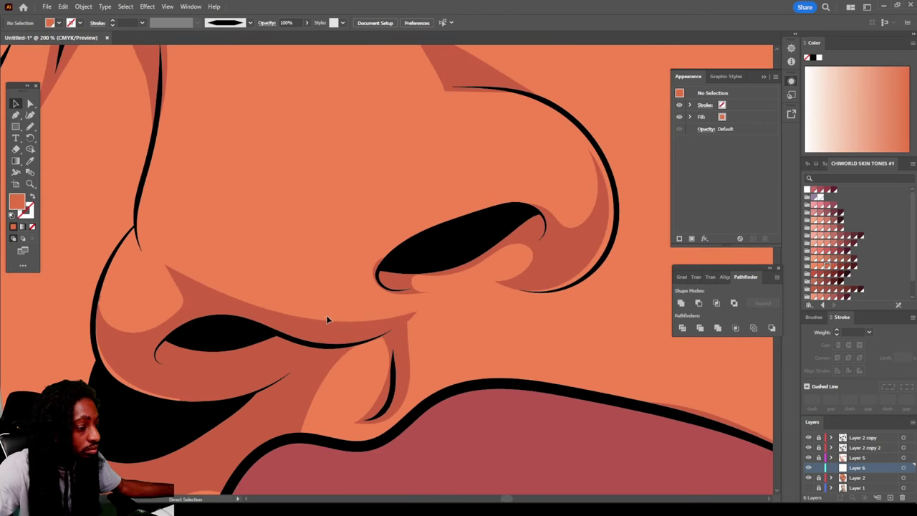
click(32, 128)
drag(315, 331, 380, 451)
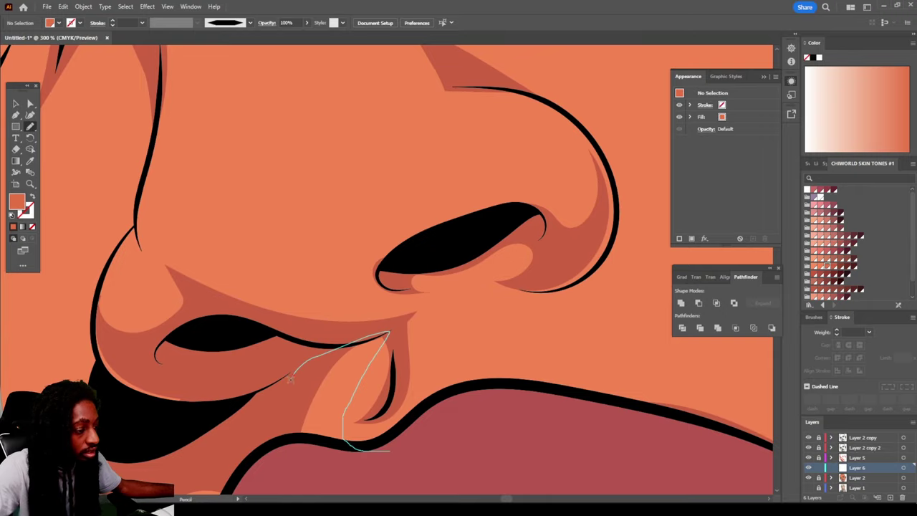
key(ctrl+minus)
key(ctrl+minus)
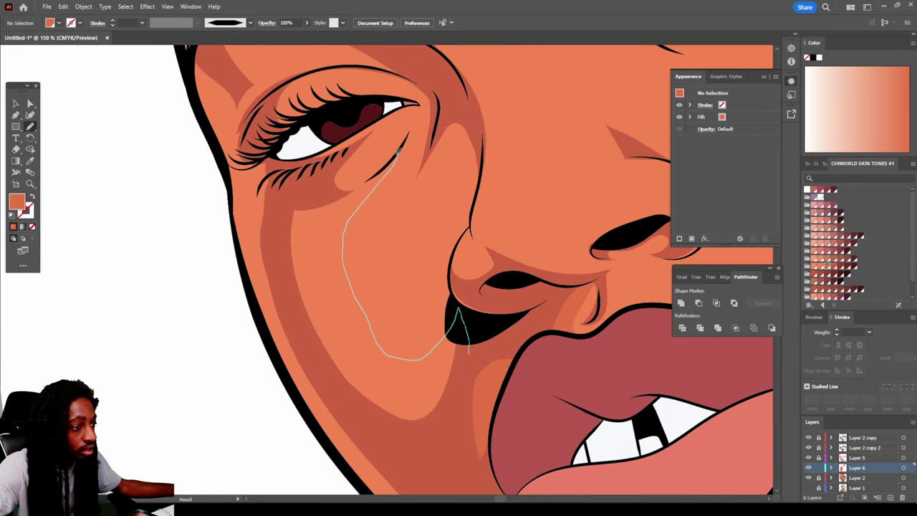
drag(398, 152, 358, 168)
key(ctrl+minus)
key(ctrl+minus)
key(ctrl+minus)
key(ctrl+minus)
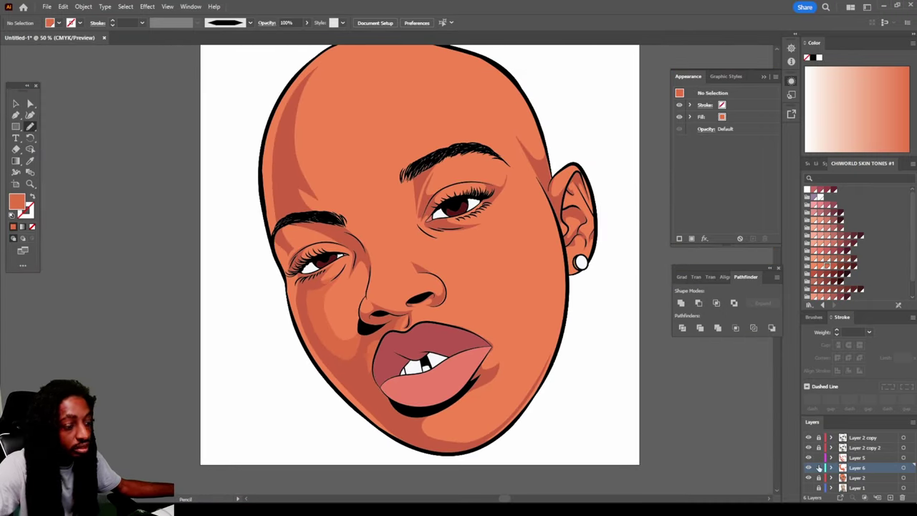
Select the Layer 5 shadows and raise their magenta, yellow and black slightly in Adjust Color Balance
key(v)
key(ctrl+a)
key(ctrl+plus)
key(ctrl+plus)
key(ctrl+plus)
click(63, 7)
click(273, 193)
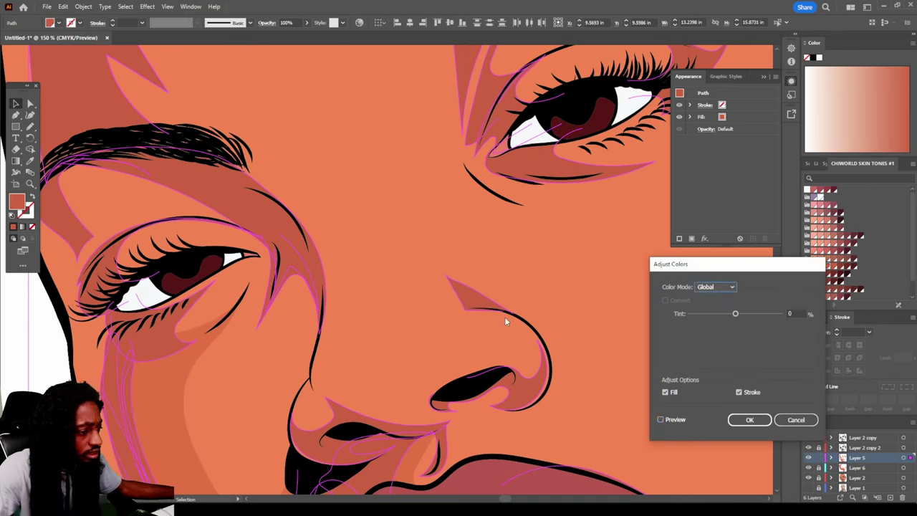
drag(736, 356, 738, 342)
drag(735, 328, 737, 327)
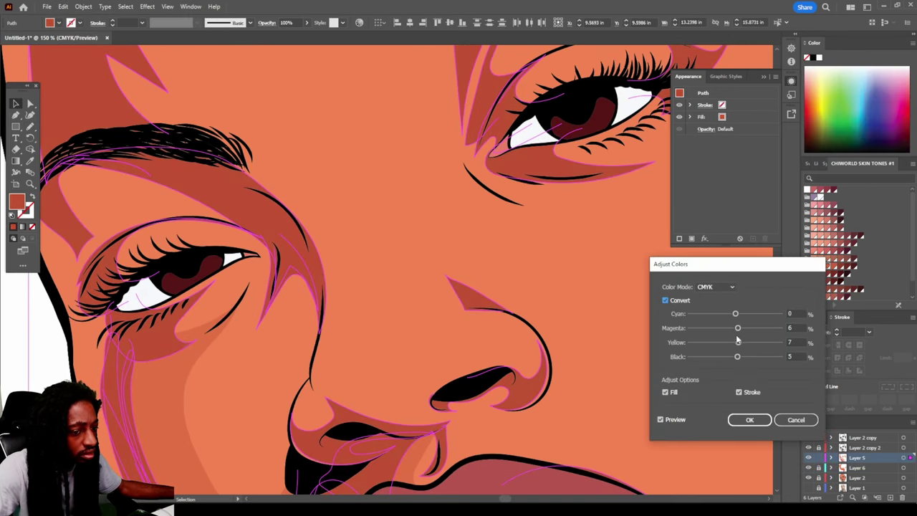
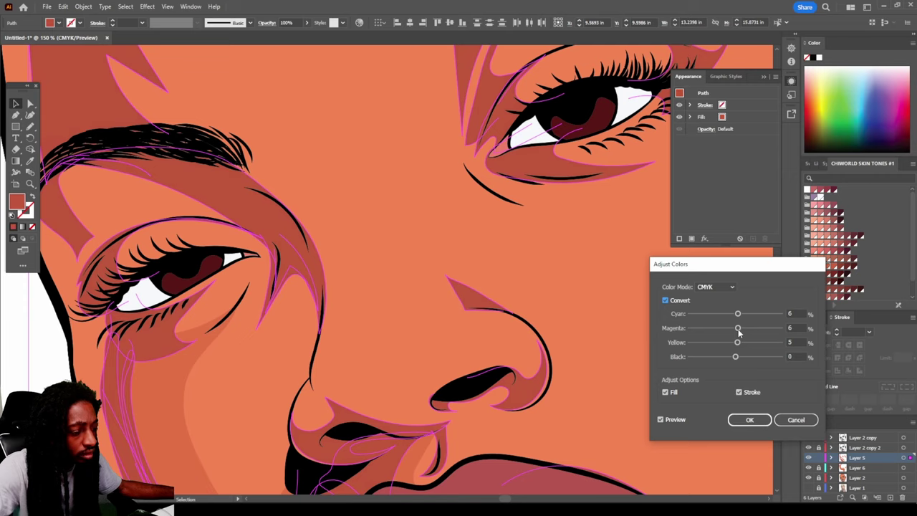
Apply the CMYK adjustment to the first skin-shading shape, then deselect and review the face
key(Return)
key(ctrl+shift+a)
key(ctrl+minus)
key(ctrl+minus)
key(ctrl+minus)
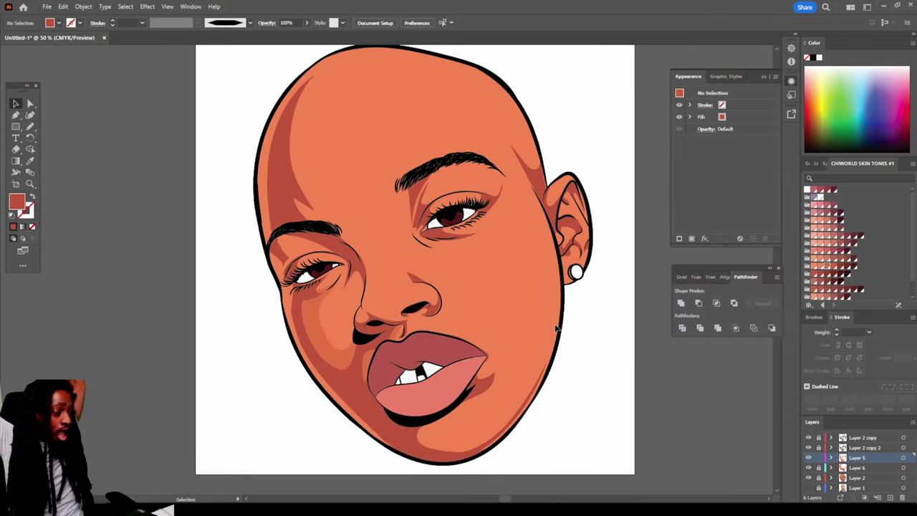
key(ctrl+minus)
key(ctrl+plus)
key(ctrl+plus)
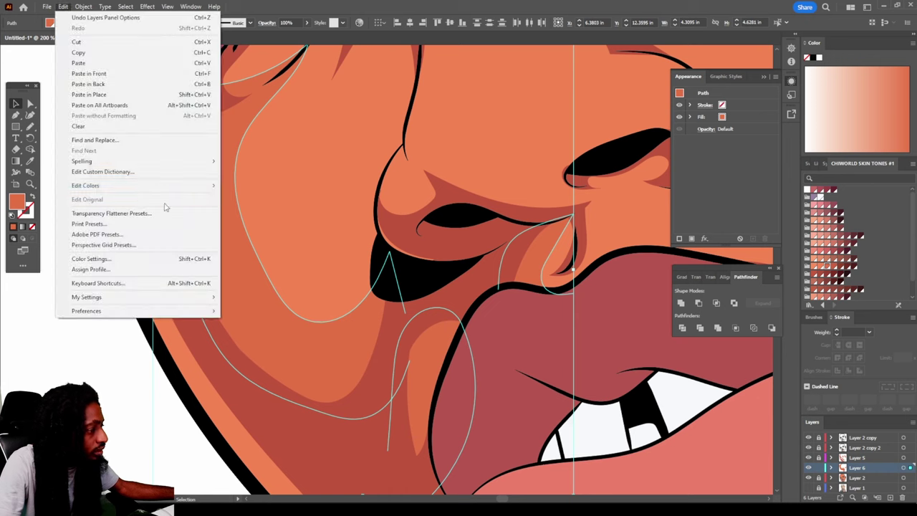
Lower the second shading shape's magenta to 3 with Adjust Colors, then deselect and fit the face
click(272, 208)
drag(735, 328, 737, 329)
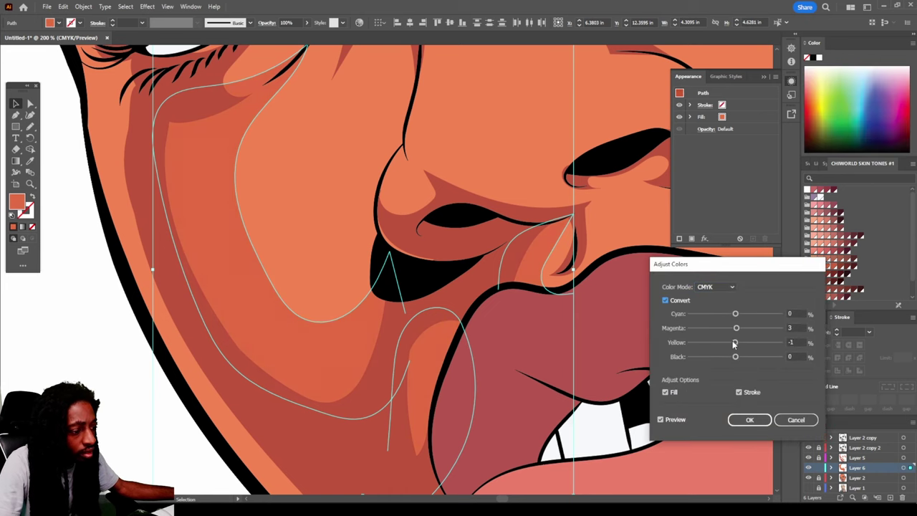
key(Return)
key(ctrl+shift+a)
key(ctrl+0)
key(n)
scroll(296, 250, up, 5)
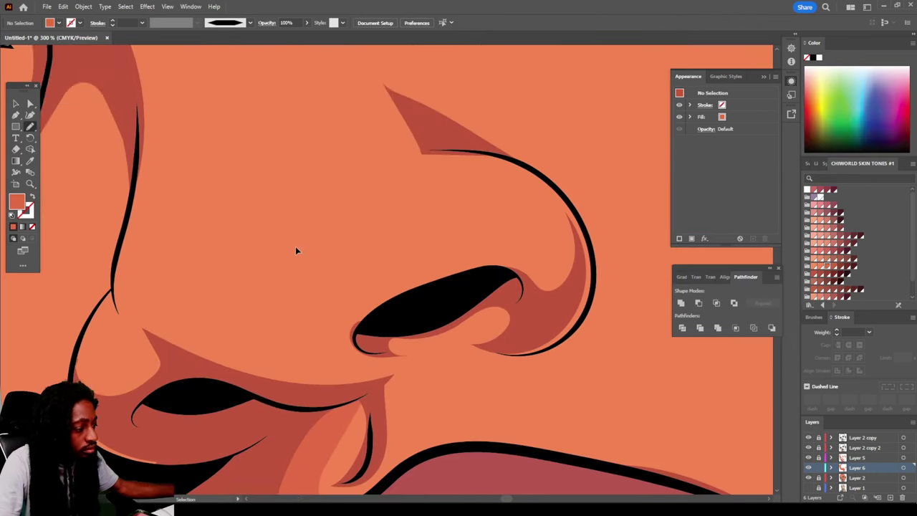
drag(357, 340, 417, 305)
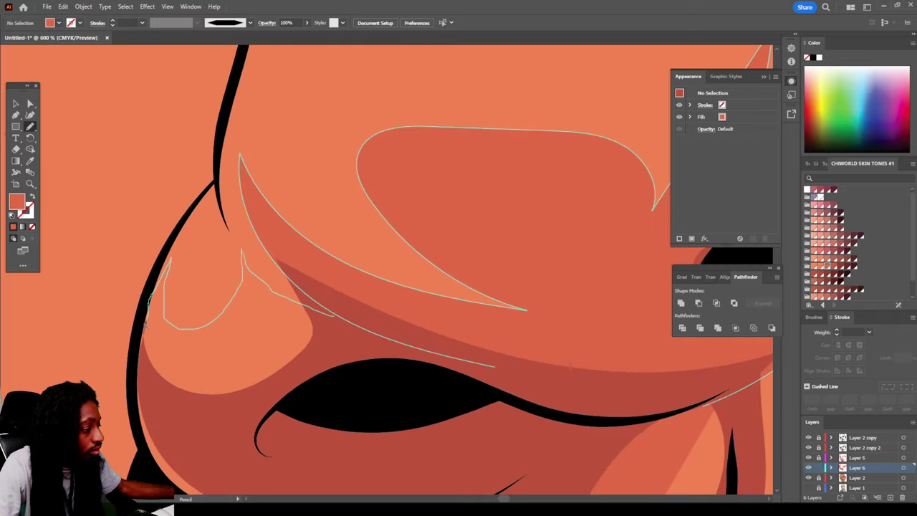
key(ctrl+0)
scroll(469, 344, up, 10)
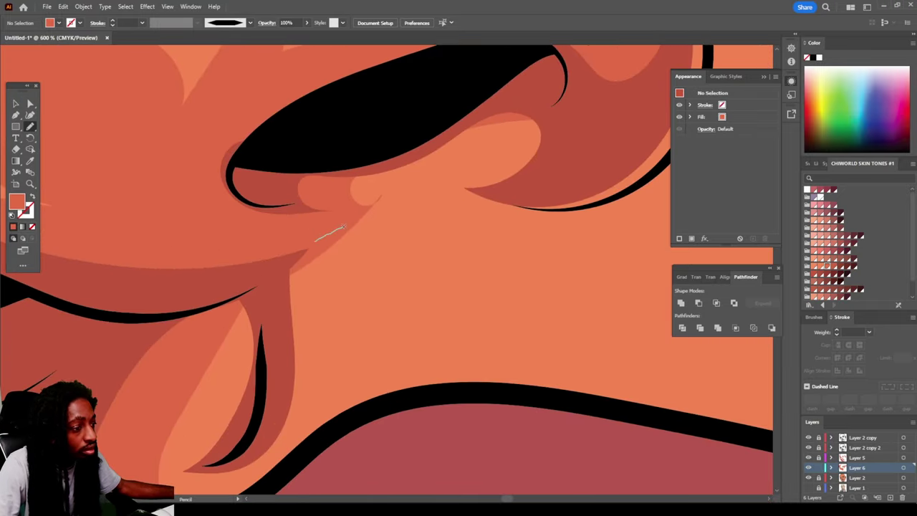
scroll(469, 344, down, 1)
drag(367, 151, 409, 162)
key(ctrl+z)
key(ctrl+0)
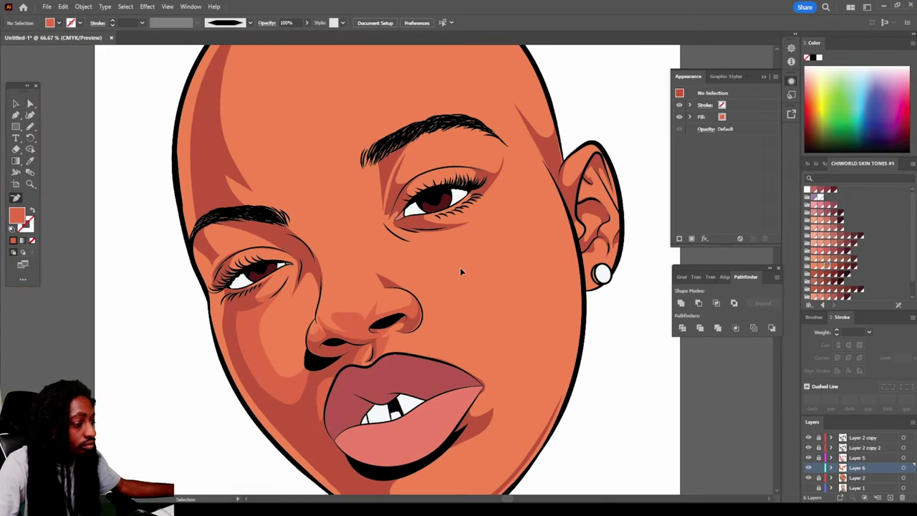
scroll(306, 152, up, 8)
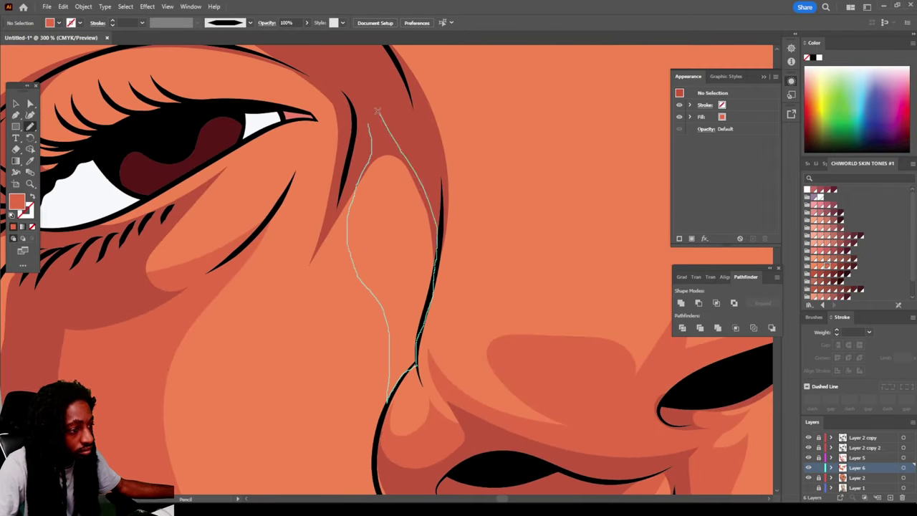
drag(369, 126, 287, 307)
scroll(347, 316, up, 2)
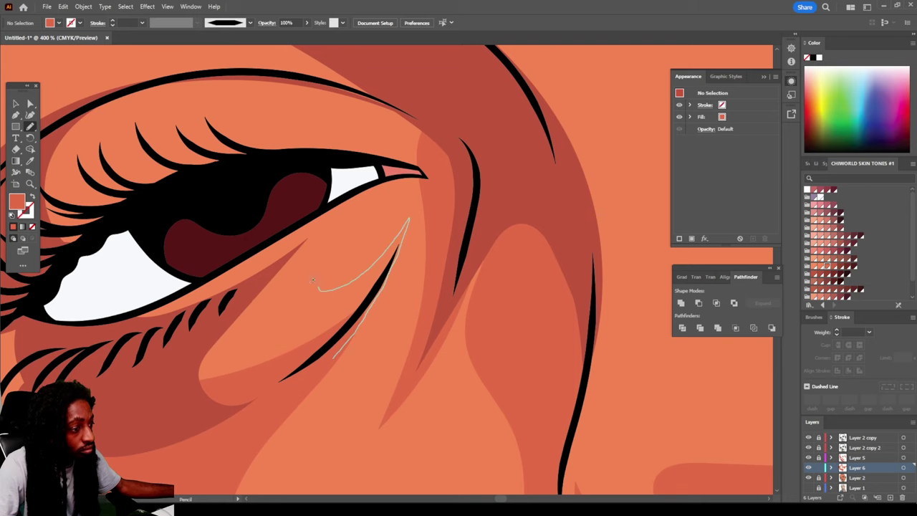
key(ctrl+z)
scroll(313, 280, up, 5)
mouse_move(482, 272)
mouse_down()
mouse_move(349, 204)
mouse_move(252, 324)
mouse_move(282, 213)
mouse_up()
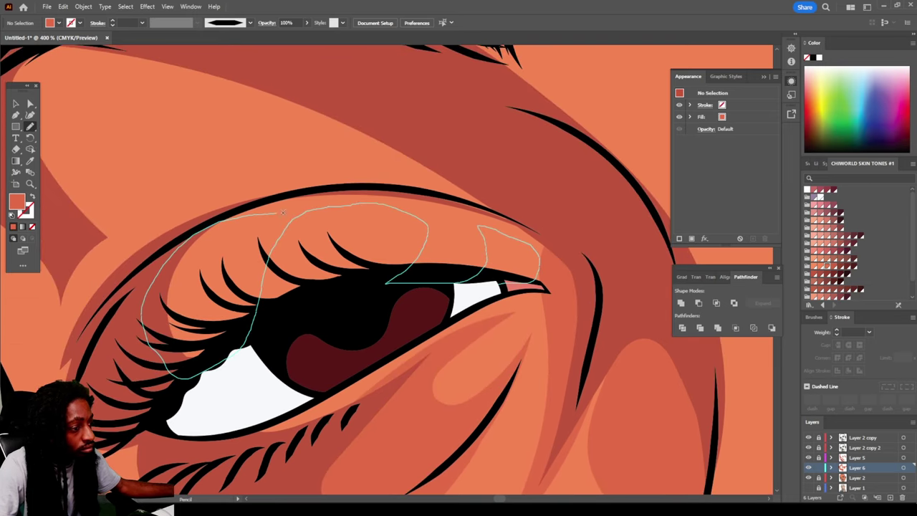
key(ctrl+z)
scroll(282, 213, down, 2)
drag(149, 231, 209, 344)
mouse_move(237, 229)
mouse_down()
mouse_move(334, 285)
mouse_move(451, 287)
mouse_up()
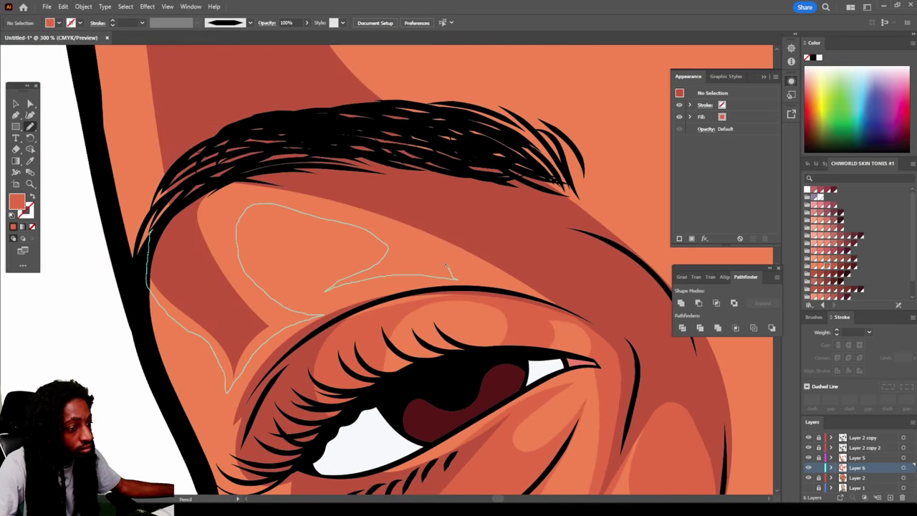
key(ctrl+z)
key(ctrl+0)
scroll(455, 277, up, 4)
drag(222, 251, 341, 356)
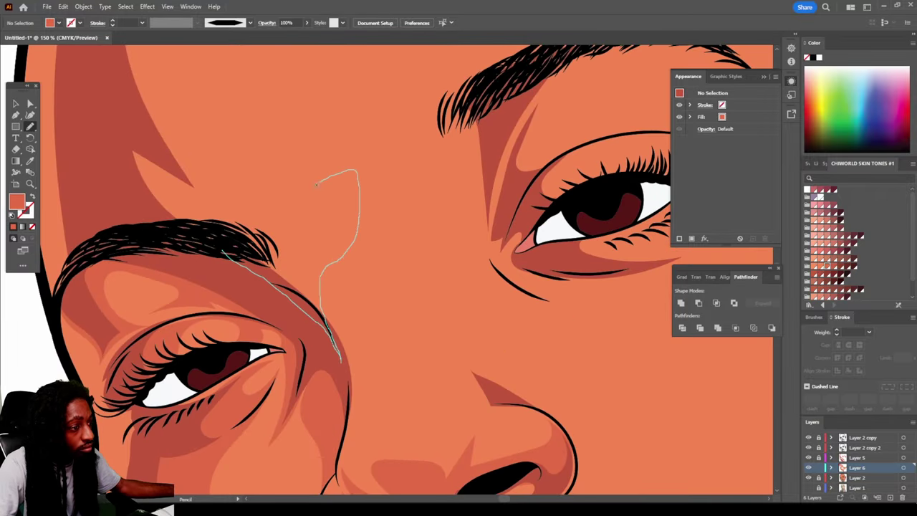
mouse_move(316, 185)
mouse_down()
mouse_move(165, 195)
mouse_move(236, 129)
mouse_up()
key(ctrl+z)
key(ctrl+0)
scroll(296, 342, up, 3)
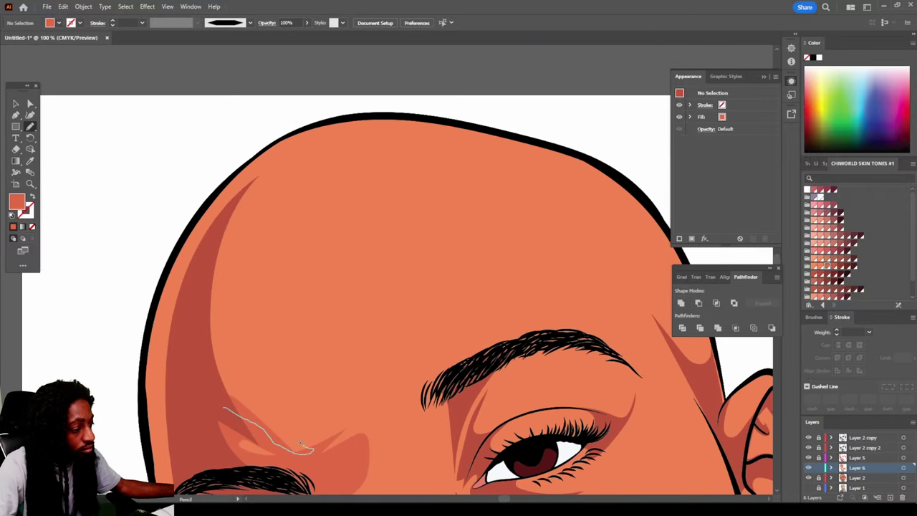
drag(247, 210, 215, 272)
key(ctrl+z)
key(ctrl+0)
scroll(494, 243, up, 4)
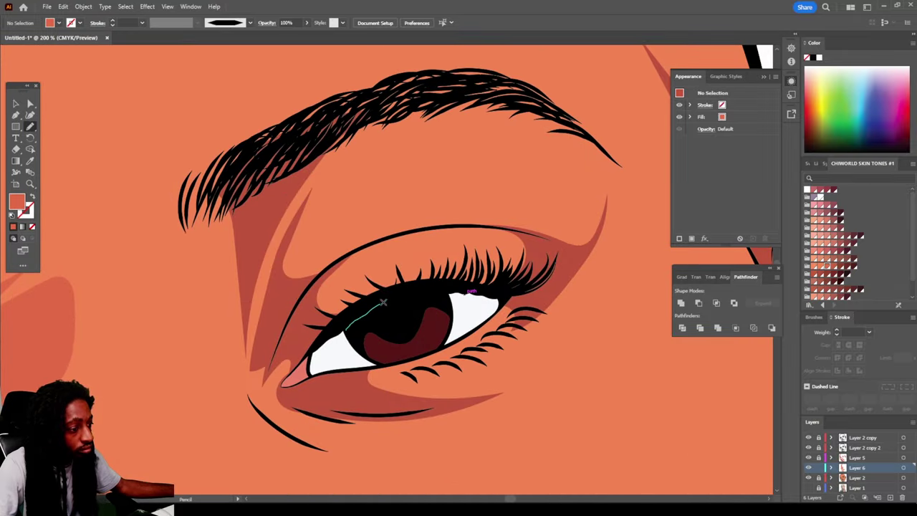
mouse_move(401, 291)
mouse_down()
mouse_move(437, 285)
mouse_move(326, 236)
mouse_move(305, 166)
mouse_up()
key(ctrl+z)
scroll(305, 167, down, 3)
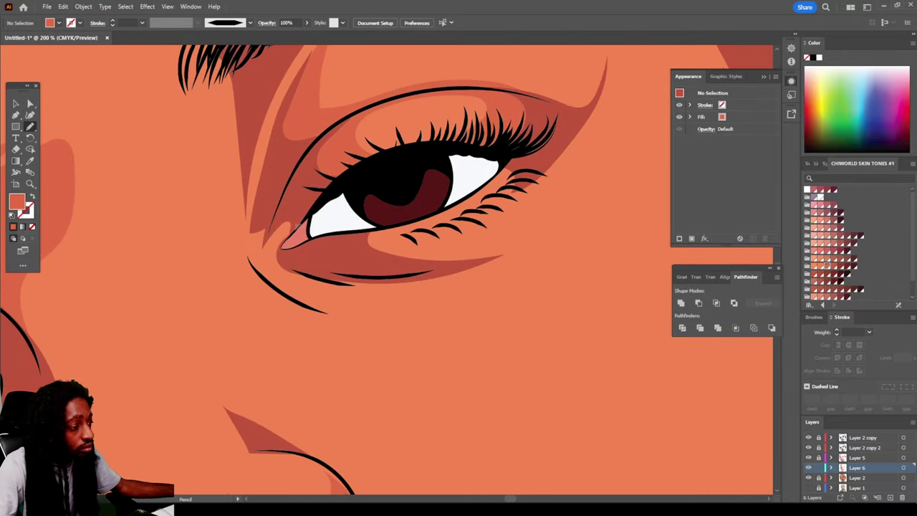
mouse_move(313, 314)
mouse_down()
mouse_move(365, 314)
mouse_move(515, 255)
mouse_move(420, 214)
mouse_up()
key(ctrl+z)
key(ctrl+0)
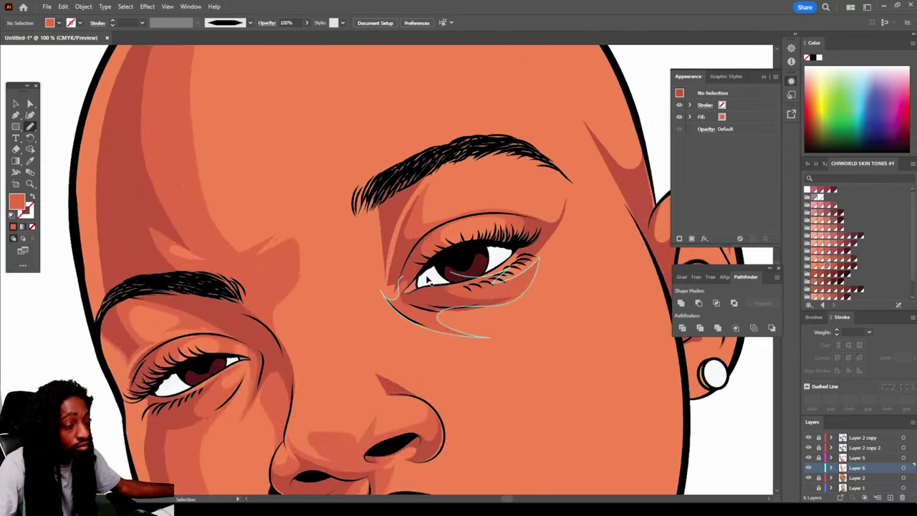
scroll(418, 215, up, 3)
key(ctrl+z)
key(ctrl+0)
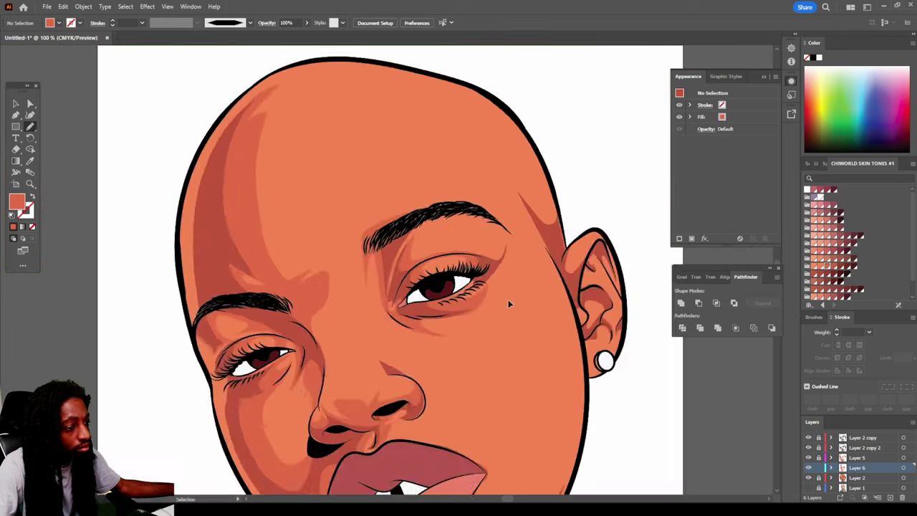
scroll(360, 287, up, 3)
mouse_move(305, 298)
mouse_down()
mouse_move(378, 323)
mouse_move(235, 243)
mouse_up()
key(ctrl+z)
key(ctrl+0)
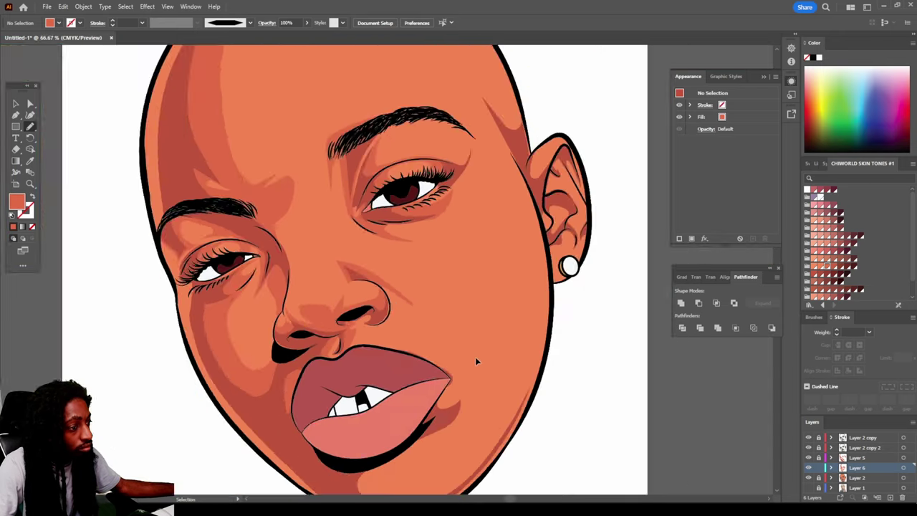
scroll(475, 357, up, 3)
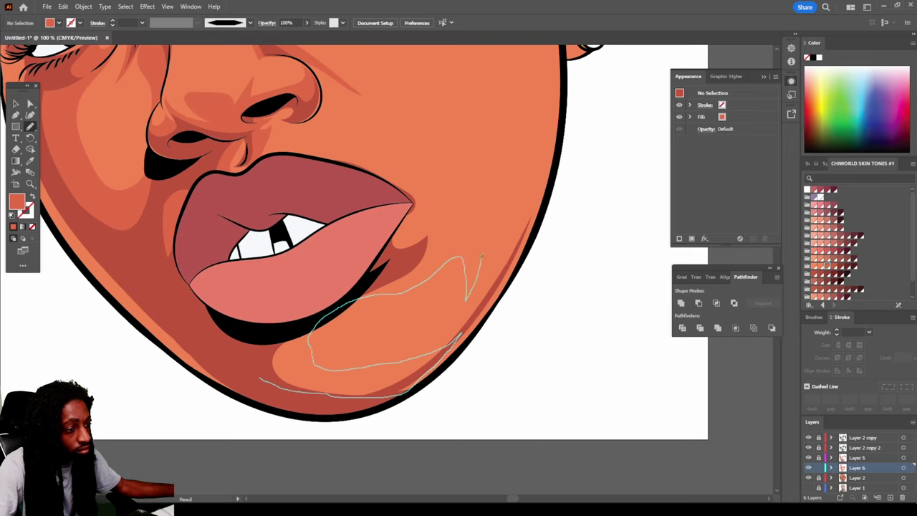
drag(481, 256, 438, 171)
key(ctrl+z)
key(ctrl+0)
scroll(337, 179, up, 4)
mouse_move(204, 296)
mouse_down()
mouse_move(366, 214)
mouse_move(321, 334)
mouse_up()
Undo the trial brow and cheek outlines, refitting the face after each attempt
key(ctrl+z)
key(ctrl+0)
scroll(326, 177, up, 3)
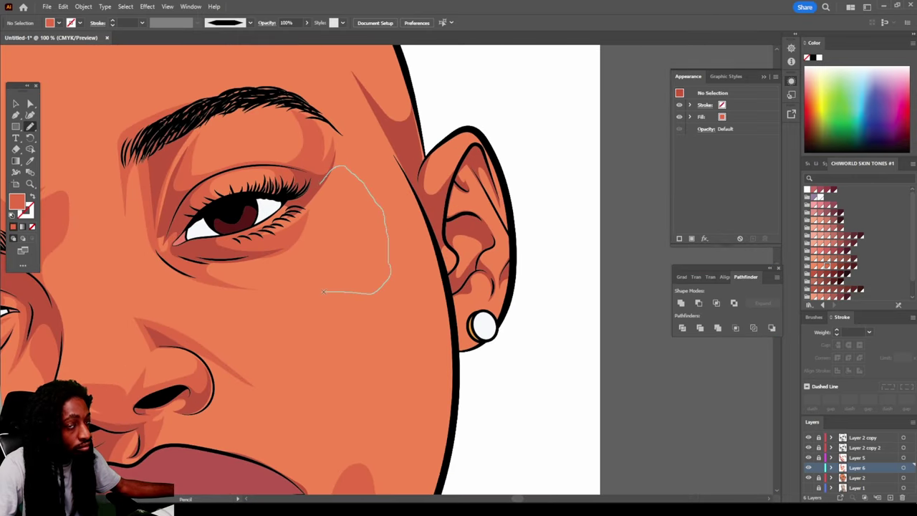
drag(429, 471, 430, 473)
key(ctrl+z)
key(ctrl+0)
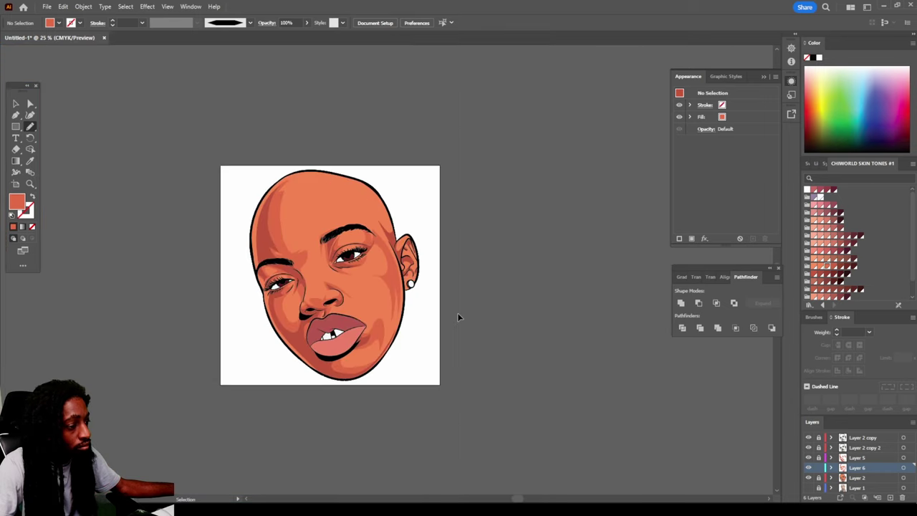
scroll(459, 315, up, 4)
drag(353, 317, 354, 317)
key(ctrl+z)
key(ctrl+0)
scroll(467, 291, up, 3)
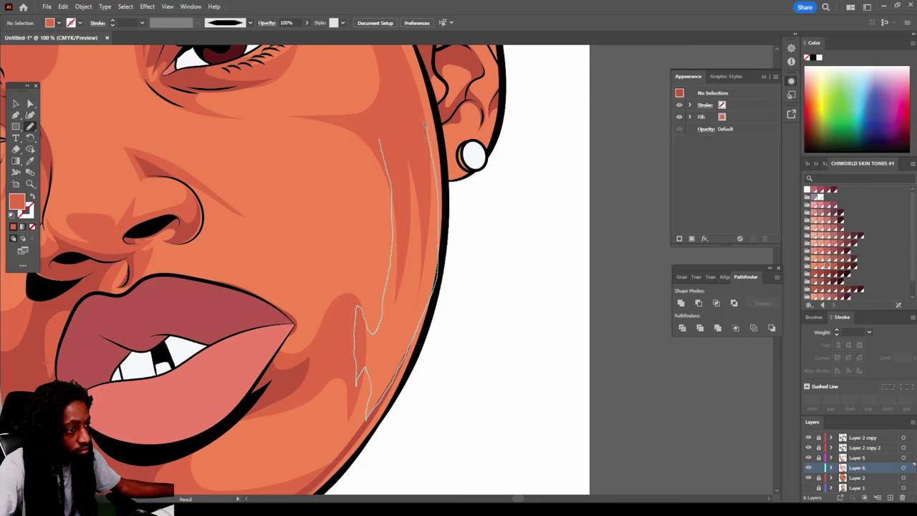
Try and undo another pencil stroke near the cheek
drag(426, 124, 426, 124)
key(ctrl+z)
scroll(436, 280, down, 4)
scroll(437, 280, up, 2)
drag(342, 255, 387, 259)
drag(421, 313, 420, 313)
key(ctrl+z)
key(ctrl+0)
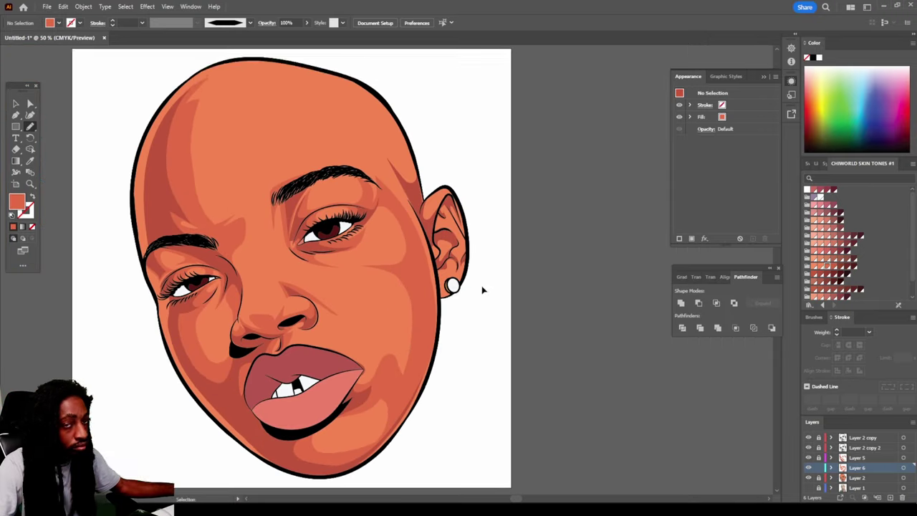
scroll(408, 287, up, 3)
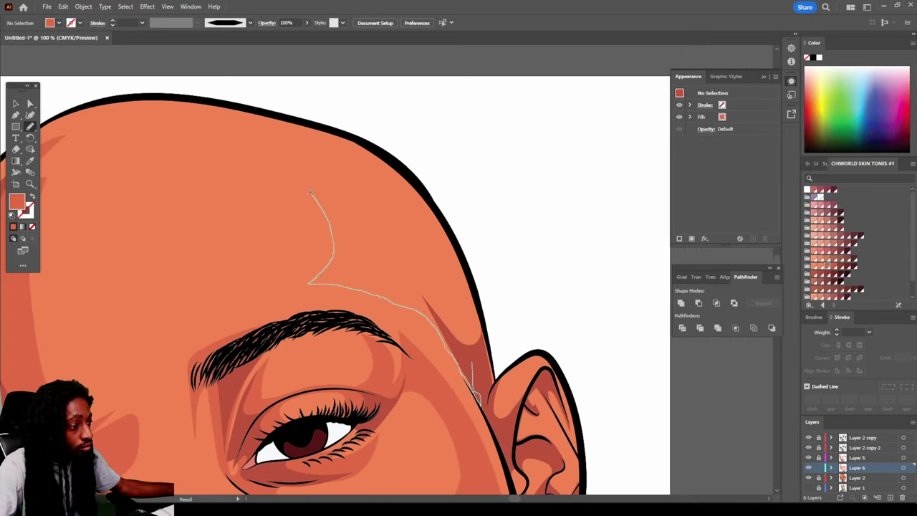
Try shading strokes on the forehead, head top and brow, undoing each one
drag(477, 398, 476, 398)
key(ctrl+z)
key(ctrl+0)
scroll(259, 268, up, 4)
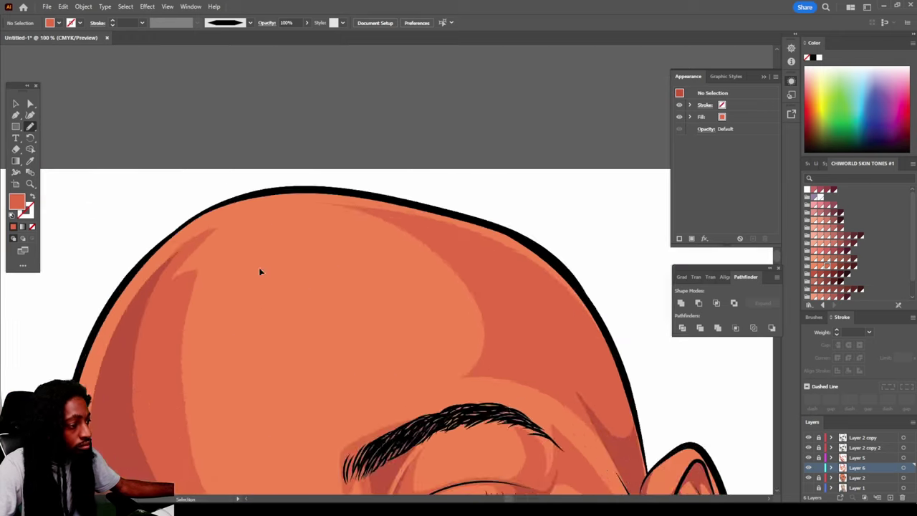
mouse_move(126, 291)
mouse_down()
mouse_move(410, 228)
mouse_move(566, 275)
mouse_up()
key(ctrl+z)
key(ctrl+0)
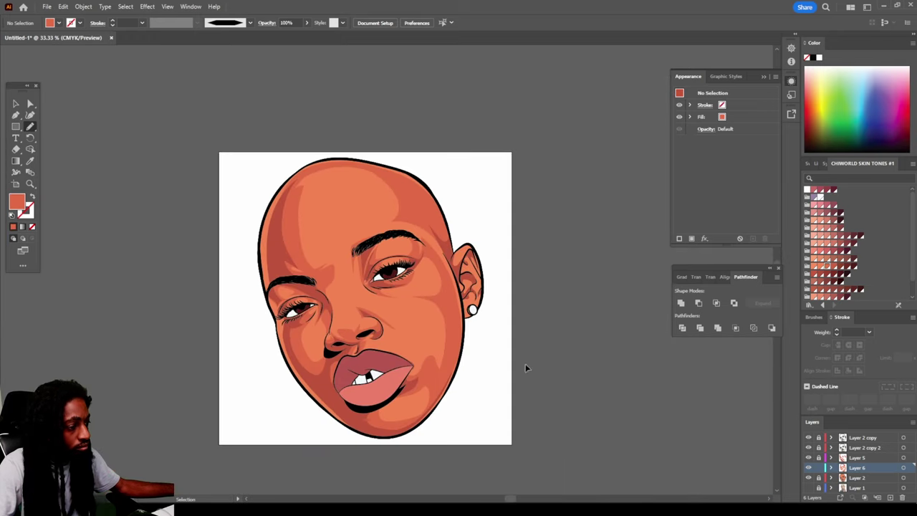
scroll(337, 300, up, 3)
drag(294, 237, 336, 300)
key(ctrl+z)
key(ctrl+0)
scroll(372, 108, up, 3)
Draw a shading stroke at the head's top-left, discarding trial strokes on the forehead side and eye corner
drag(373, 107, 331, 159)
drag(290, 317, 318, 399)
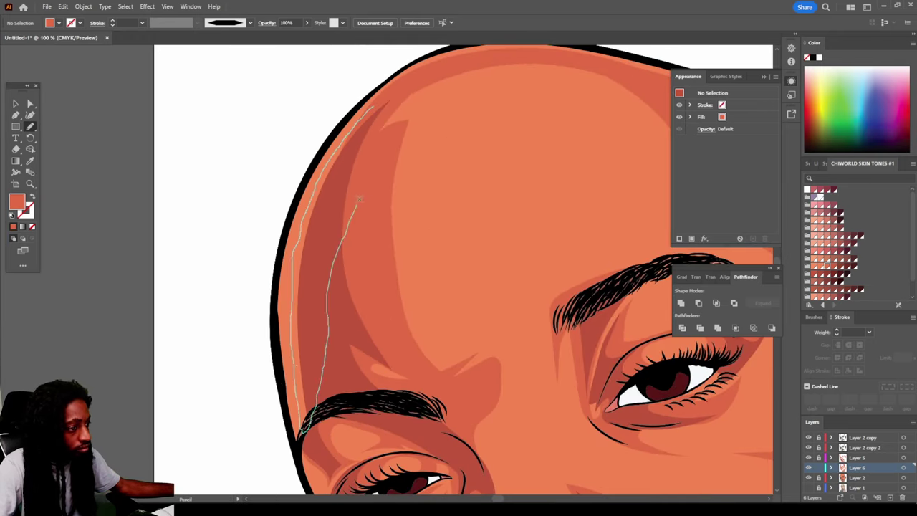
key(ctrl+z)
key(ctrl+0)
scroll(259, 280, up, 4)
drag(259, 276, 282, 346)
key(ctrl+z)
Sketch and then undo the shading attempts near the eye corner
scroll(349, 264, down, 2)
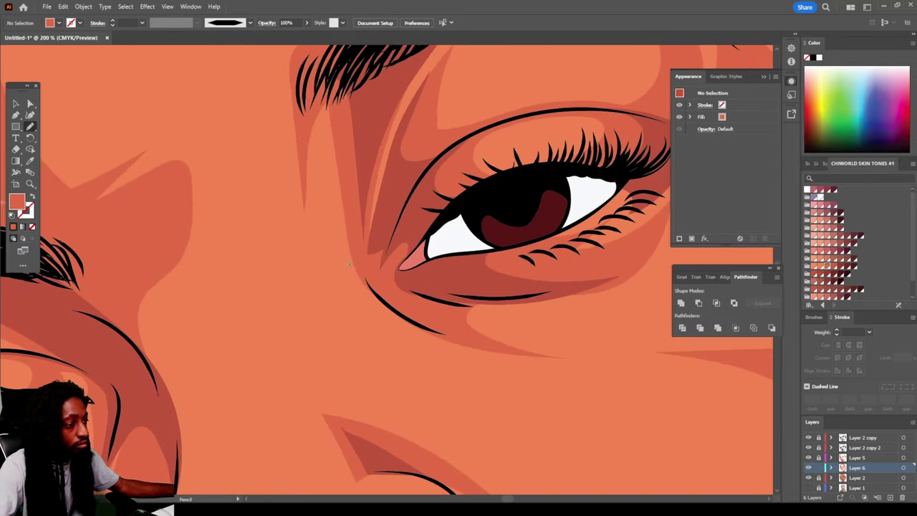
mouse_move(344, 288)
mouse_down()
mouse_move(265, 238)
mouse_move(323, 174)
mouse_up()
key(ctrl+z)
key(ctrl+0)
scroll(287, 221, up, 4)
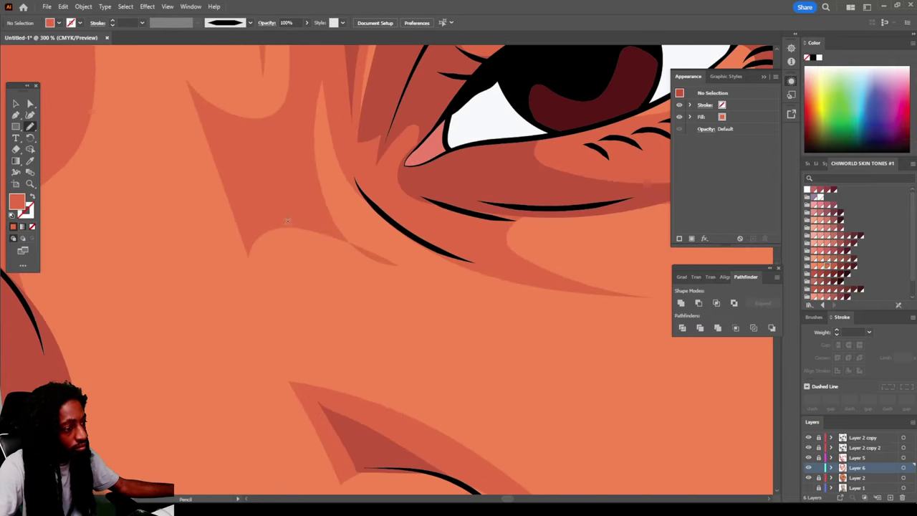
key(ctrl+z)
key(ctrl+0)
scroll(494, 301, up, 5)
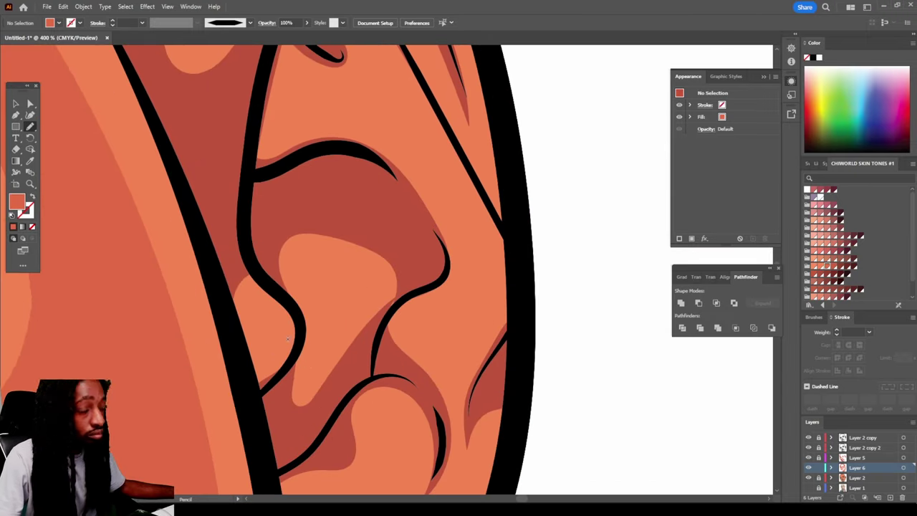
Draw shading shapes inside the ear and along the ear edge
drag(265, 256, 402, 271)
scroll(402, 271, down, 1)
mouse_move(296, 204)
mouse_down()
mouse_move(449, 287)
mouse_move(471, 222)
mouse_up()
scroll(470, 222, down, 5)
mouse_move(289, 403)
mouse_down()
mouse_move(402, 369)
mouse_move(400, 268)
mouse_move(490, 257)
mouse_move(410, 196)
mouse_move(286, 177)
mouse_up()
scroll(285, 176, up, 5)
mouse_move(266, 285)
mouse_down()
mouse_move(337, 315)
mouse_move(473, 423)
mouse_move(291, 219)
mouse_move(293, 119)
mouse_move(166, 260)
mouse_move(176, 344)
mouse_up()
scroll(292, 218, up, 1)
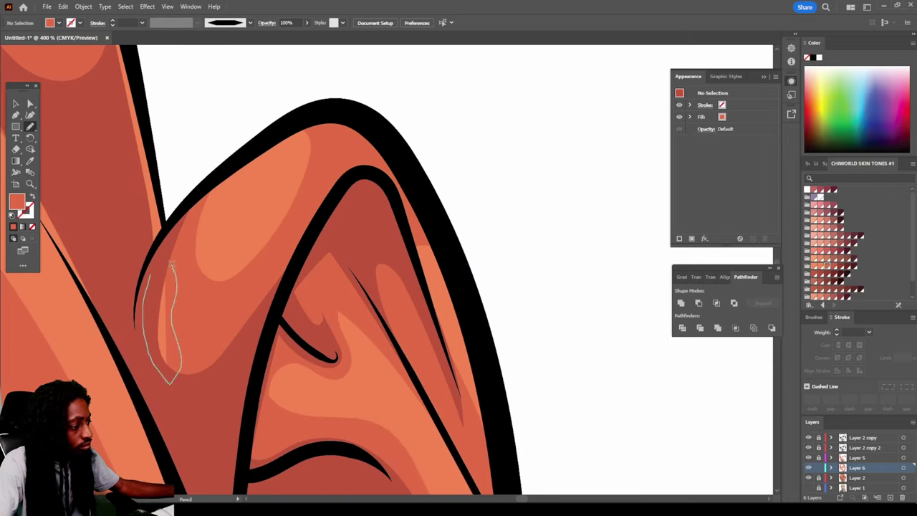
scroll(530, 411, down, 5)
scroll(395, 305, up, 5)
On a new layer, draw a highlight shape under the nostril and set its fill colour
click(891, 498)
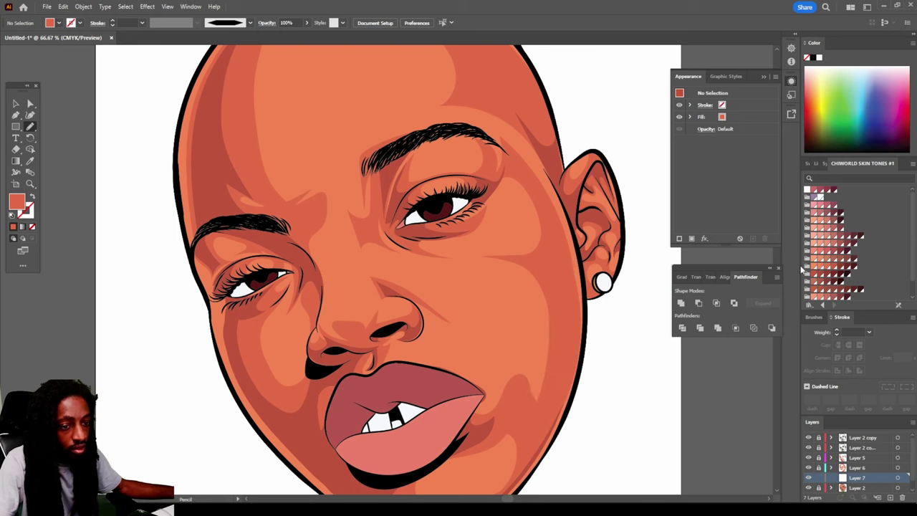
scroll(395, 304, up, 5)
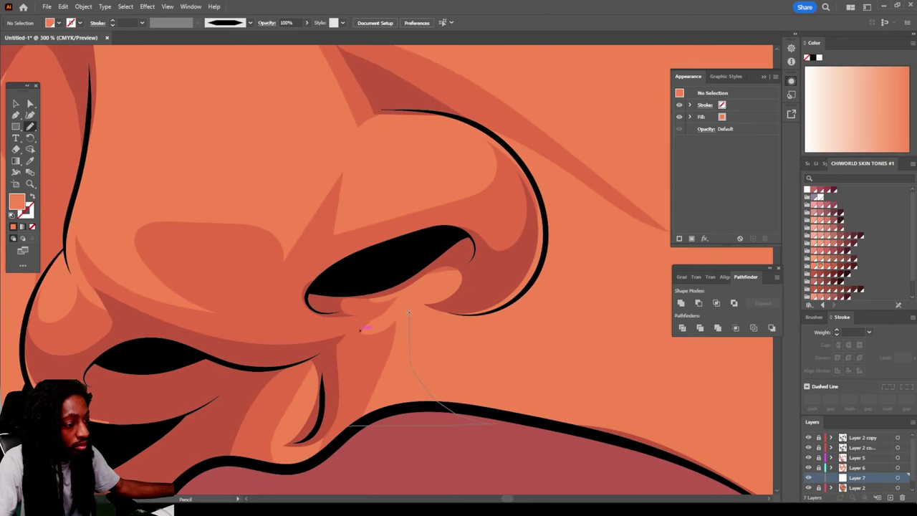
drag(409, 313, 365, 329)
double_click(16, 202)
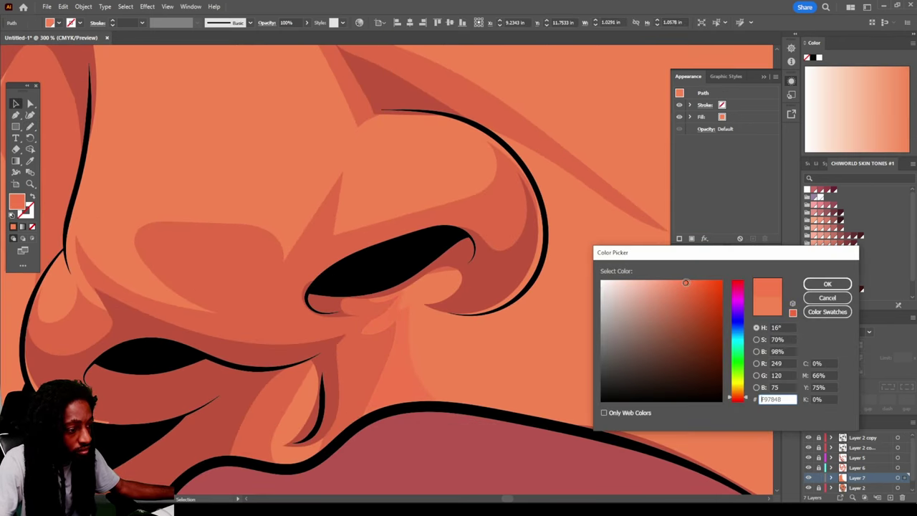
click(725, 283)
key(Return)
scroll(436, 339, down, 5)
key(ctrl+shift+a)
key(n)
Review the shading across the face, then add Layer 8 for further shading
scroll(436, 338, up, 5)
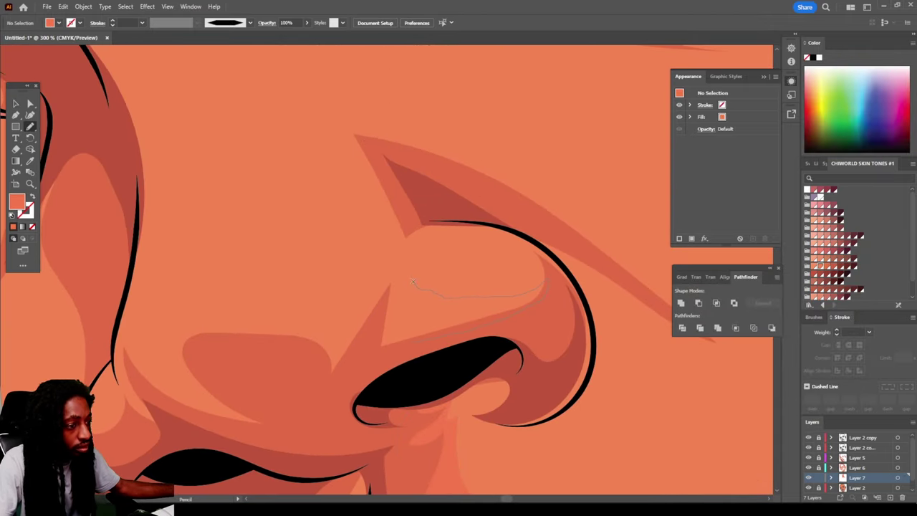
scroll(356, 392, down, 3)
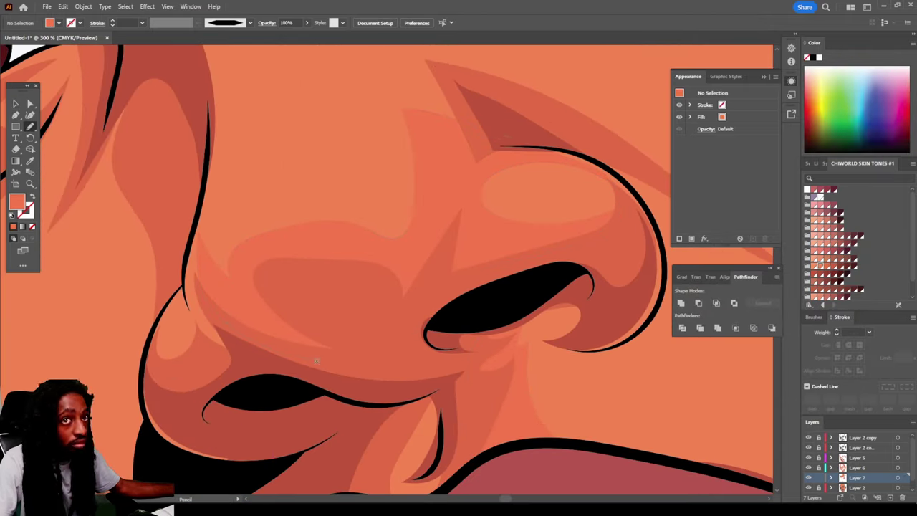
scroll(169, 376, down, 5)
scroll(314, 379, up, 4)
scroll(314, 380, down, 1)
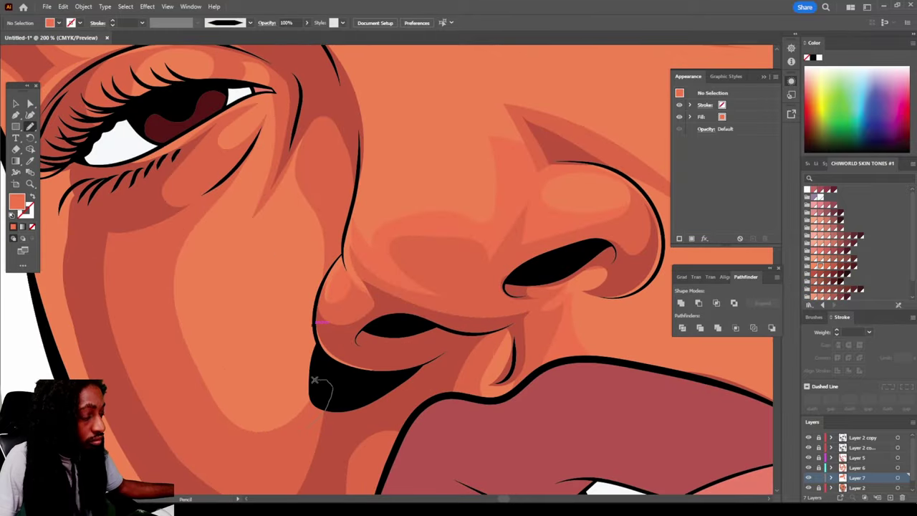
scroll(265, 476, down, 1)
scroll(268, 221, up, 2)
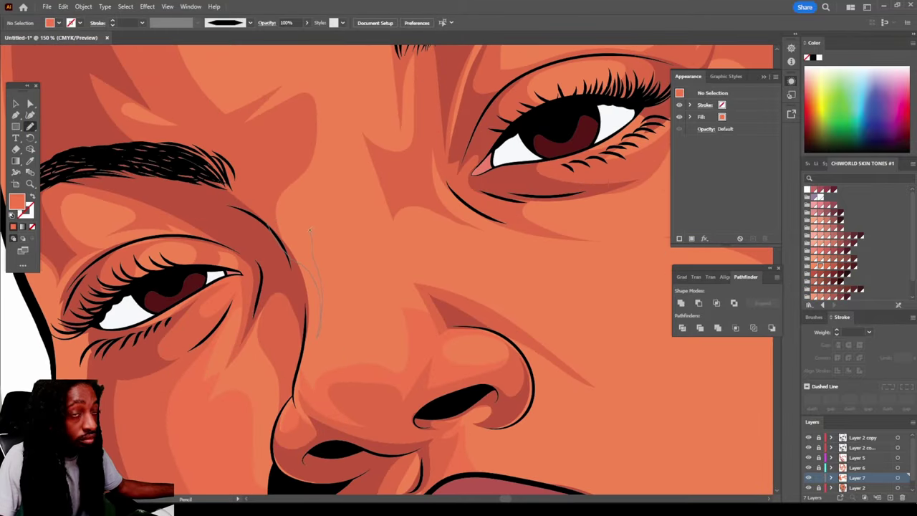
scroll(377, 192, down, 3)
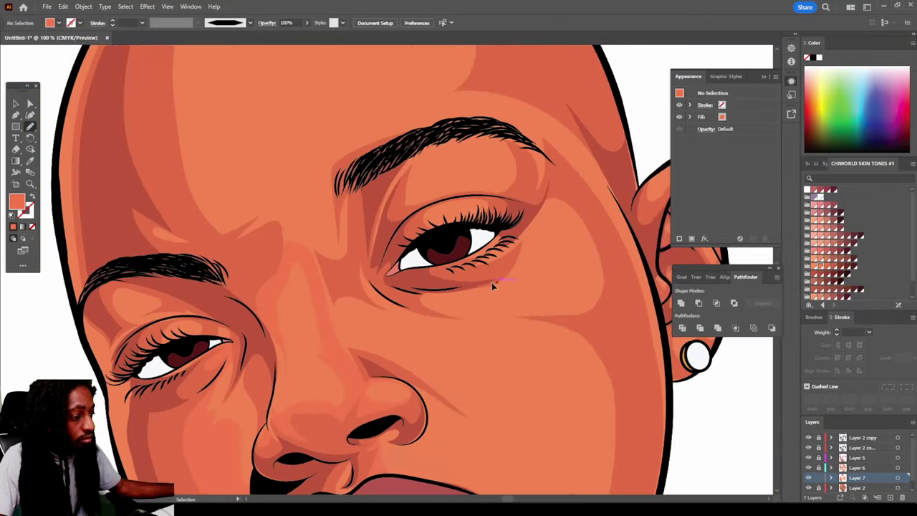
scroll(242, 281, up, 4)
scroll(491, 328, down, 4)
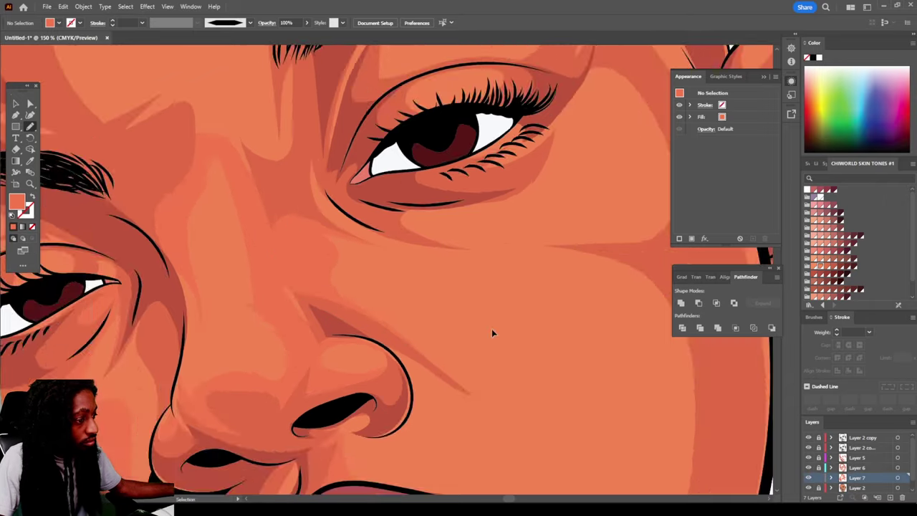
scroll(430, 308, up, 3)
scroll(238, 369, up, 1)
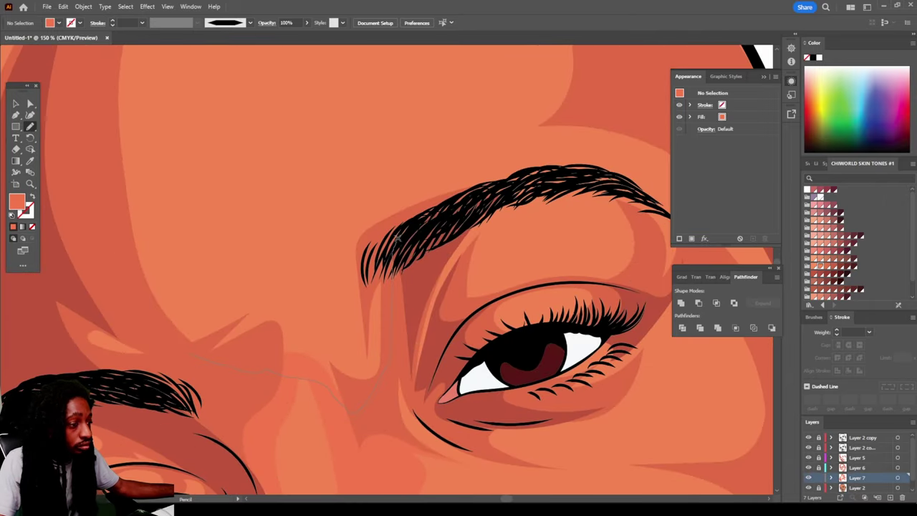
scroll(185, 308, down, 3)
scroll(466, 313, up, 2)
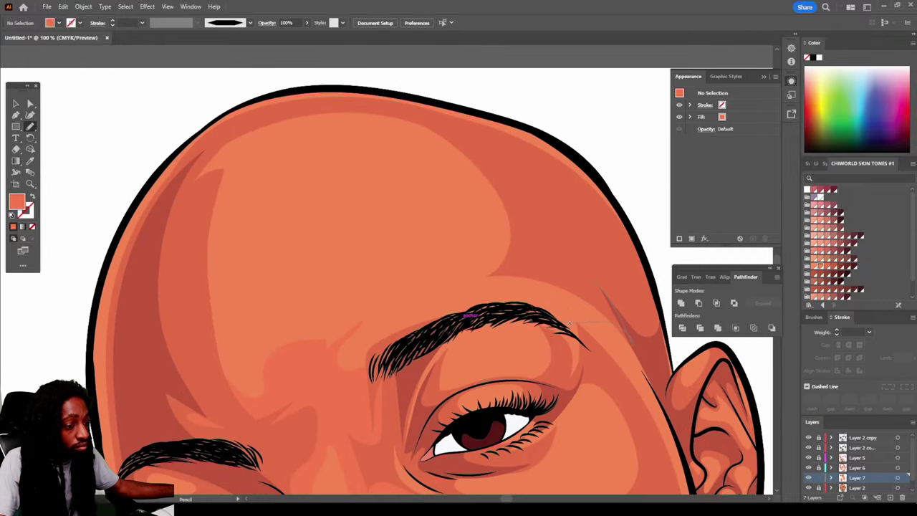
scroll(361, 109, down, 3)
scroll(292, 345, up, 3)
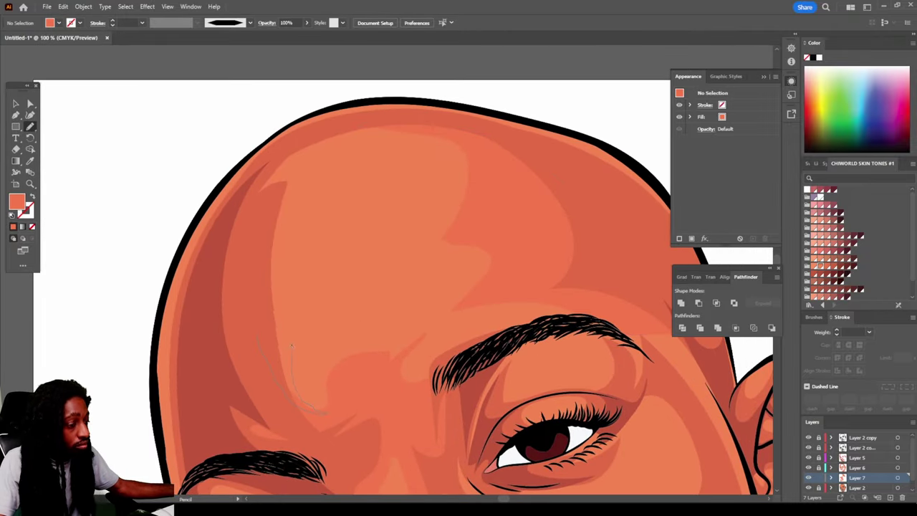
scroll(379, 268, down, 3)
scroll(279, 351, up, 4)
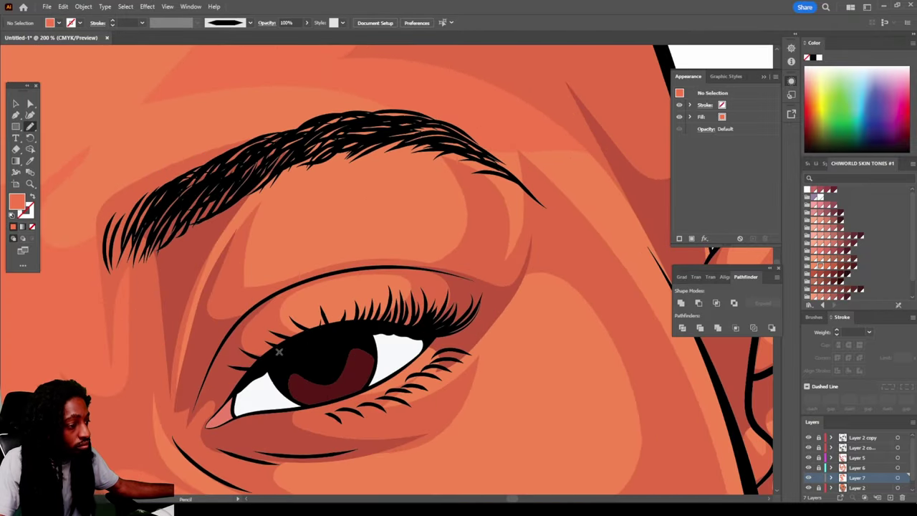
scroll(294, 214, down, 4)
scroll(486, 336, up, 4)
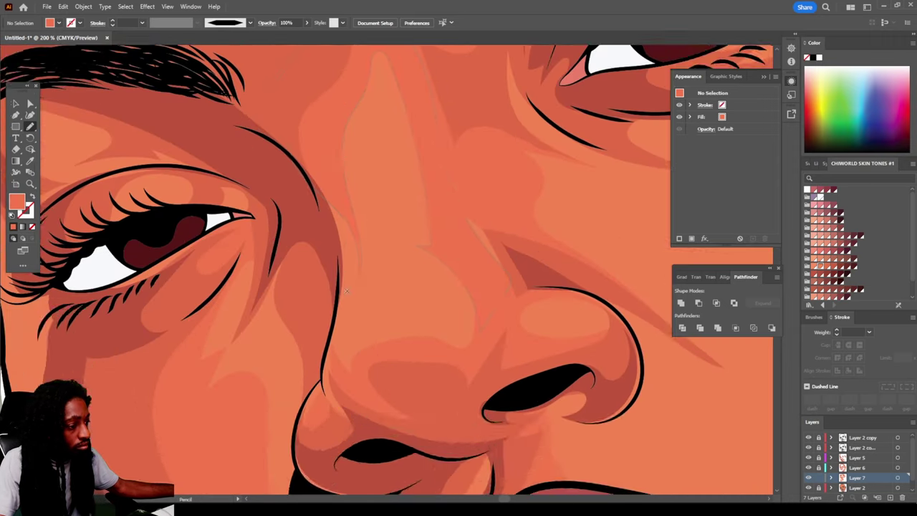
scroll(338, 287, down, 1)
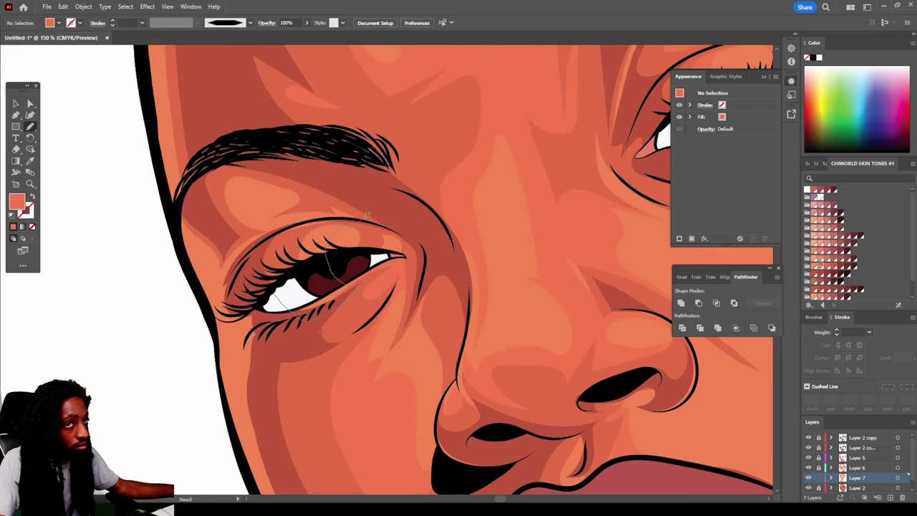
scroll(469, 360, down, 1)
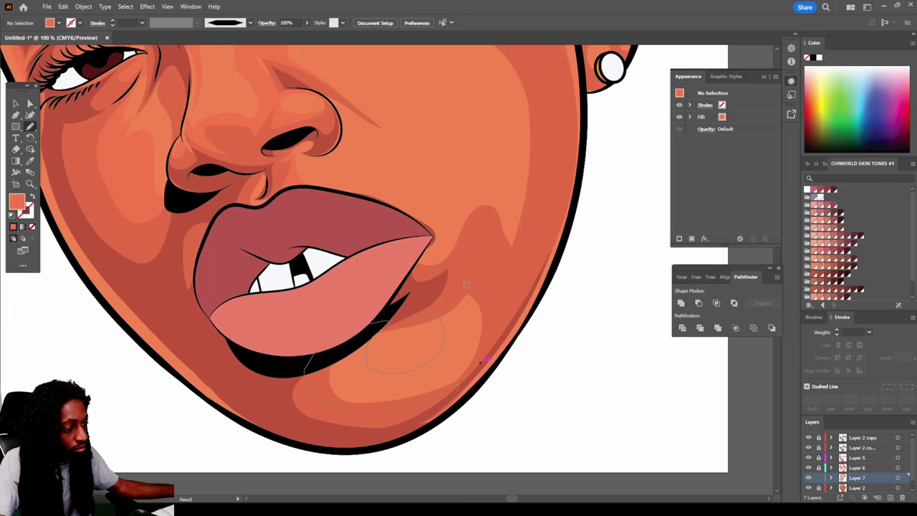
scroll(484, 359, up, 3)
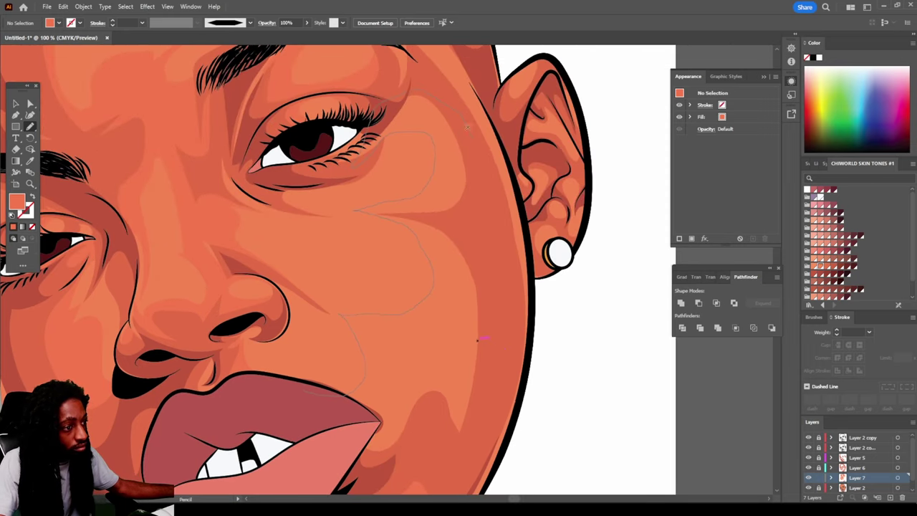
scroll(538, 409, down, 4)
scroll(496, 380, up, 2)
scroll(416, 355, down, 1)
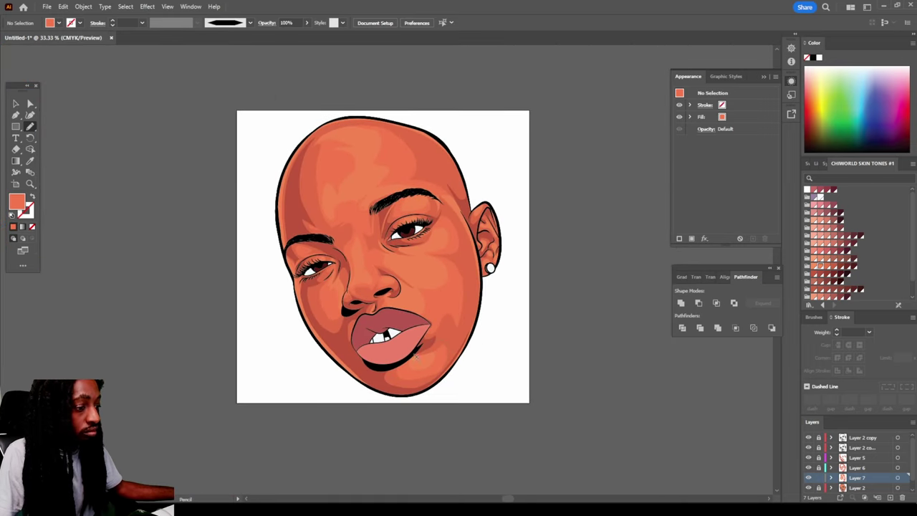
scroll(416, 357, up, 4)
scroll(351, 323, down, 4)
scroll(557, 409, up, 1)
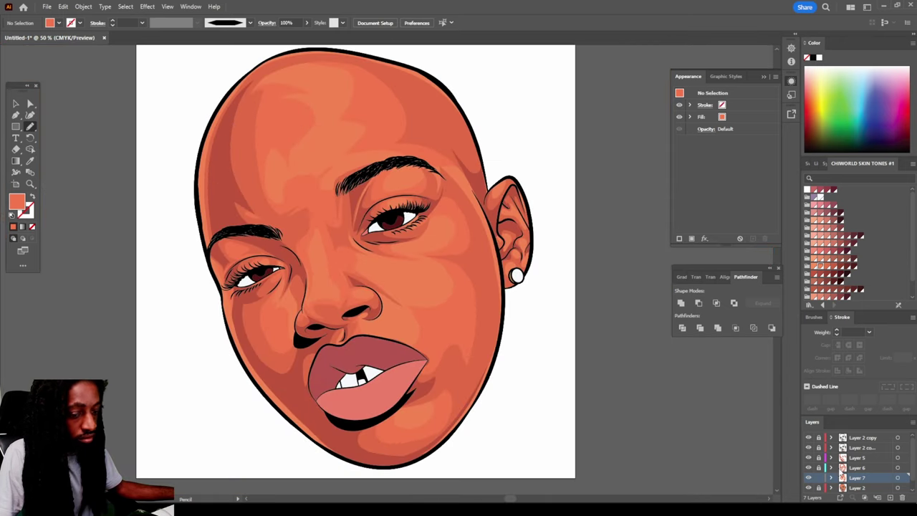
key(ctrl+l)
Recolour the shadow shape under the nose with a darker red fill, then deselect it
scroll(469, 318, up, 2)
scroll(469, 317, up, 4)
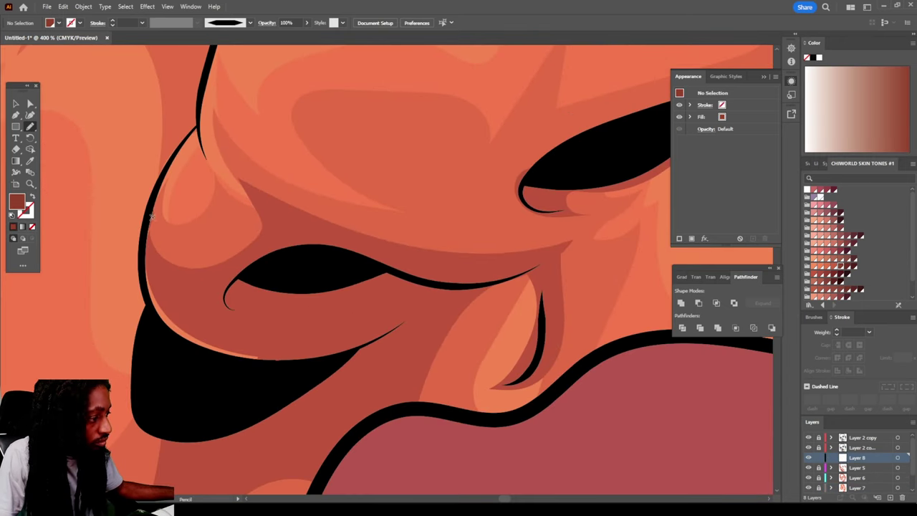
scroll(268, 303, down, 1)
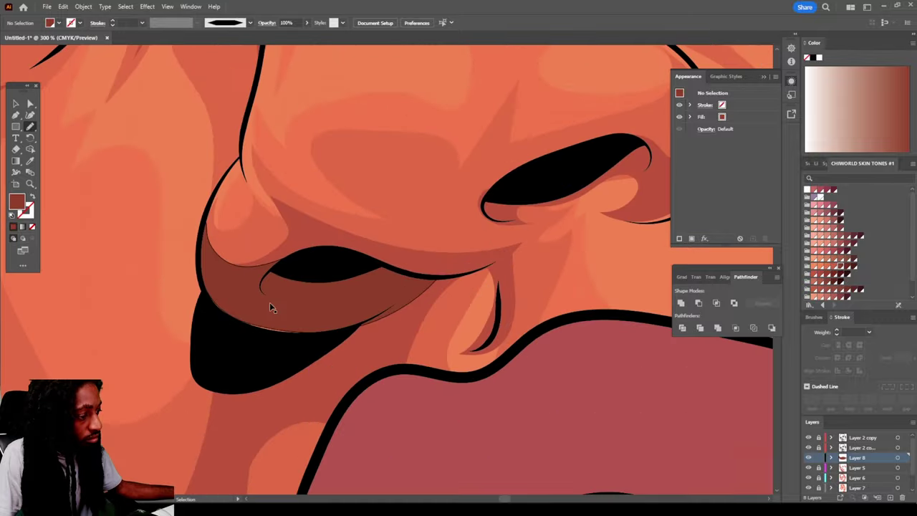
key(v)
click(250, 315)
double_click(16, 202)
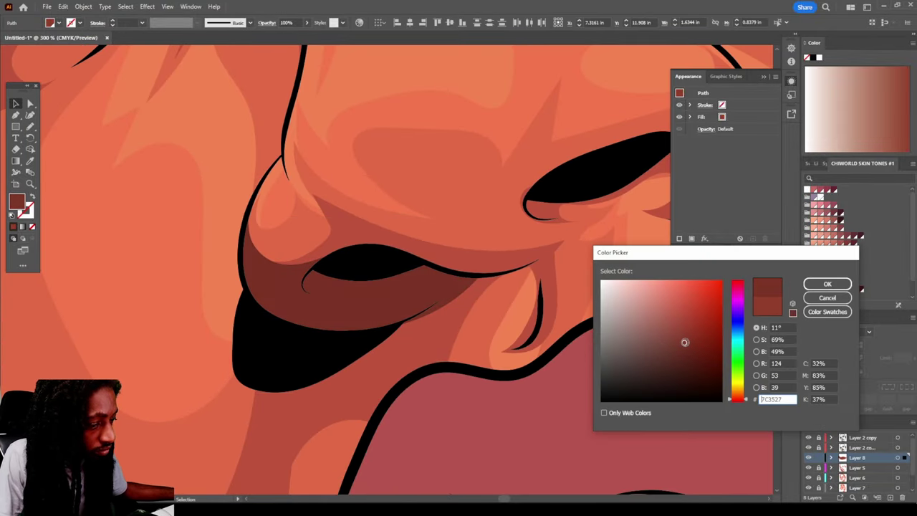
key(Return)
scroll(401, 301, down, 4)
scroll(237, 281, up, 6)
key(ctrl+shift+a)
Draw Pencil shadow shapes at the lip corner, down from the brow, and across the eye socket
key(n)
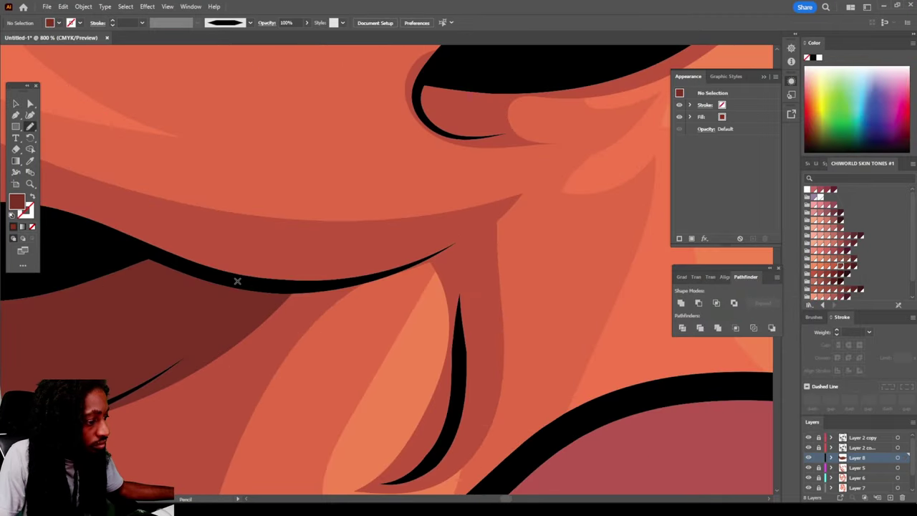
drag(212, 323, 427, 275)
scroll(442, 369, down, 3)
scroll(442, 369, up, 2)
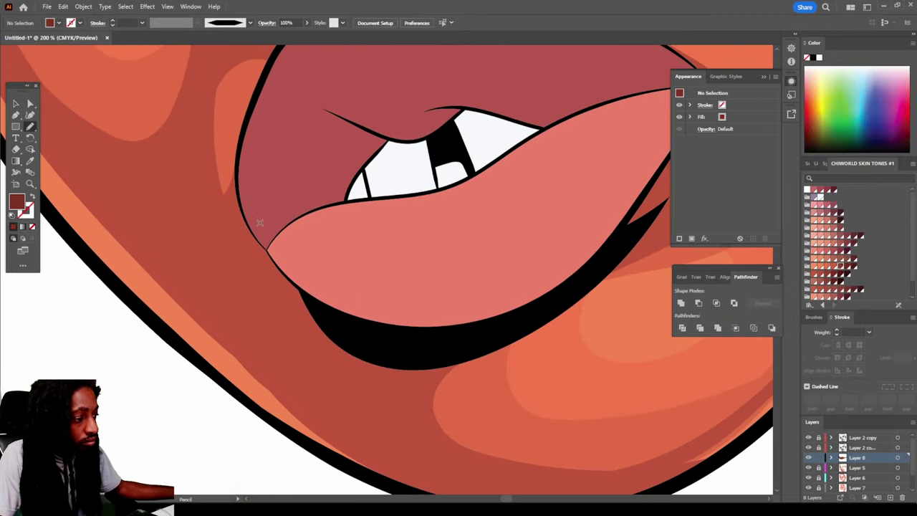
drag(257, 212, 106, 228)
scroll(552, 317, down, 3)
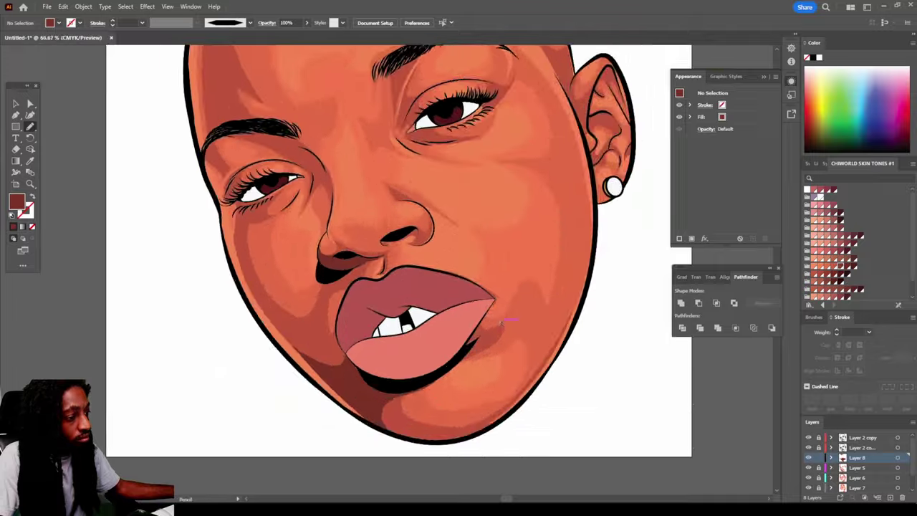
scroll(430, 287, up, 3)
mouse_move(73, 162)
mouse_down()
mouse_move(289, 223)
mouse_move(525, 348)
mouse_move(586, 414)
mouse_up()
scroll(586, 414, down, 3)
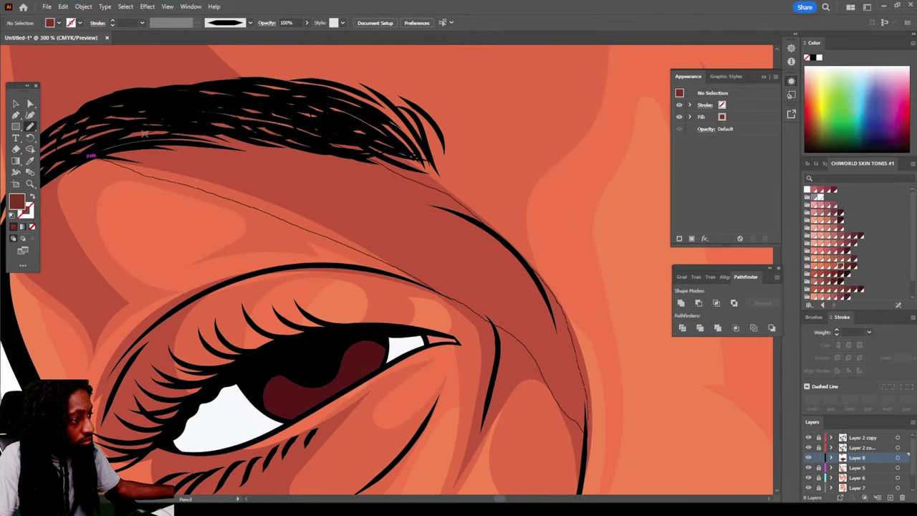
scroll(440, 276, up, 3)
mouse_move(287, 362)
mouse_down()
mouse_move(364, 280)
mouse_move(373, 304)
mouse_up()
scroll(364, 281, down, 3)
scroll(241, 271, up, 4)
scroll(313, 311, down, 6)
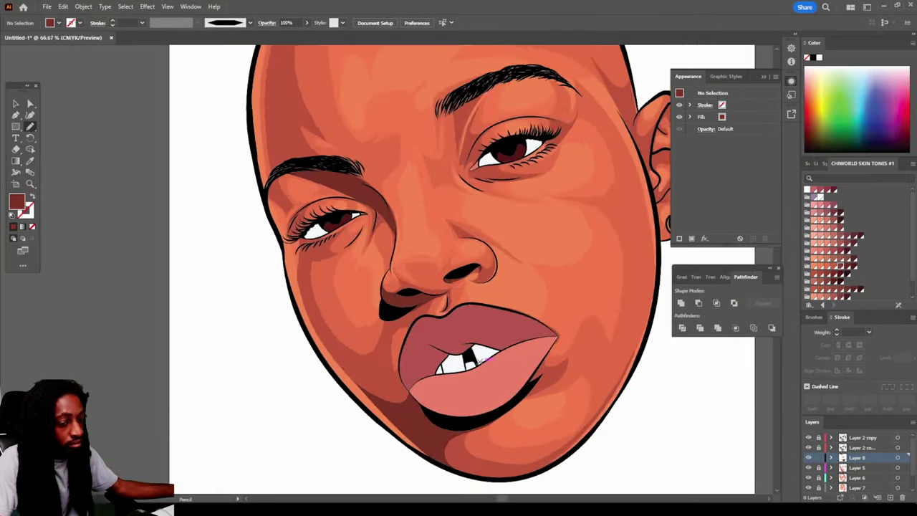
scroll(319, 238, up, 6)
Draw closed Pencil shadow shapes beneath the lower lashes and along the jaw beside the lip
drag(373, 159, 356, 210)
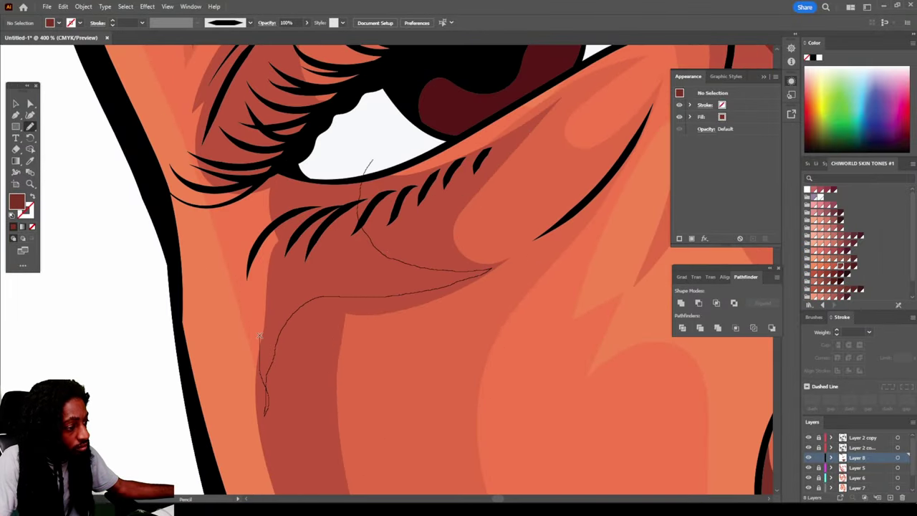
drag(260, 335, 287, 237)
scroll(286, 237, down, 5)
scroll(299, 187, up, 5)
drag(302, 333, 304, 336)
scroll(428, 279, down, 6)
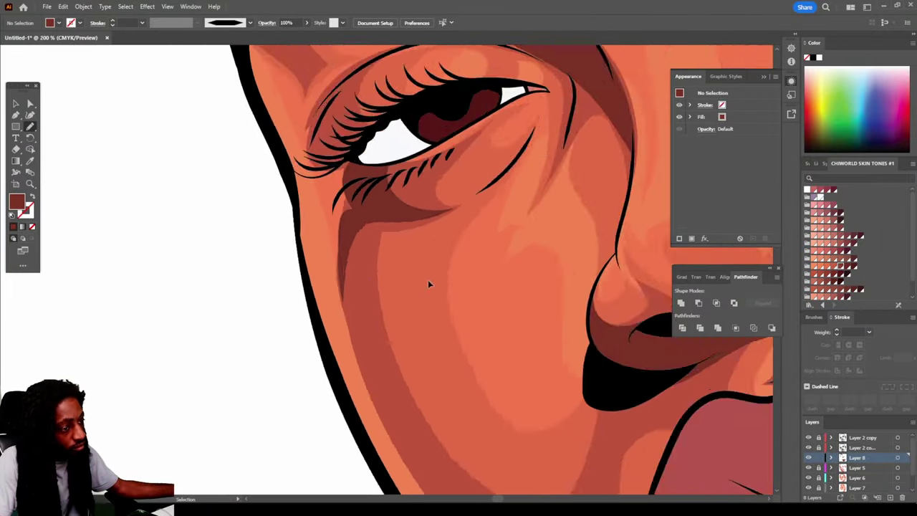
scroll(552, 177, up, 5)
scroll(585, 282, down, 6)
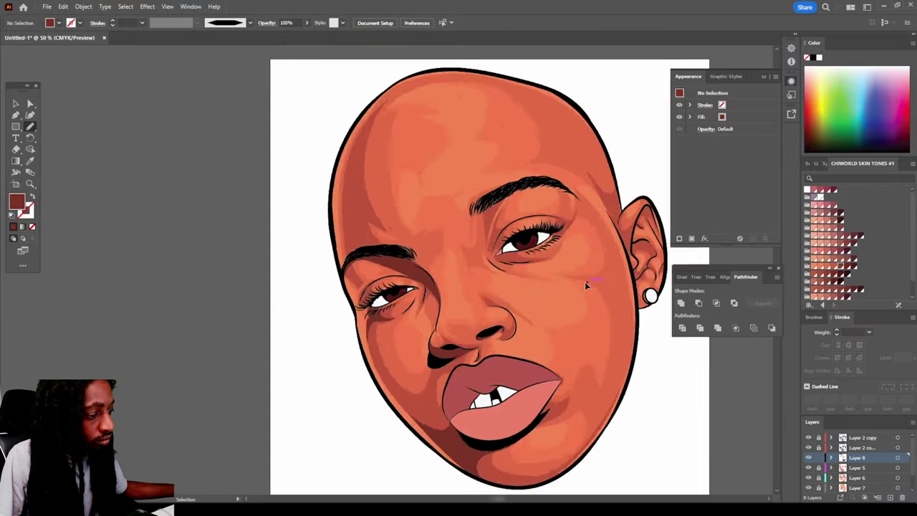
scroll(368, 241, up, 5)
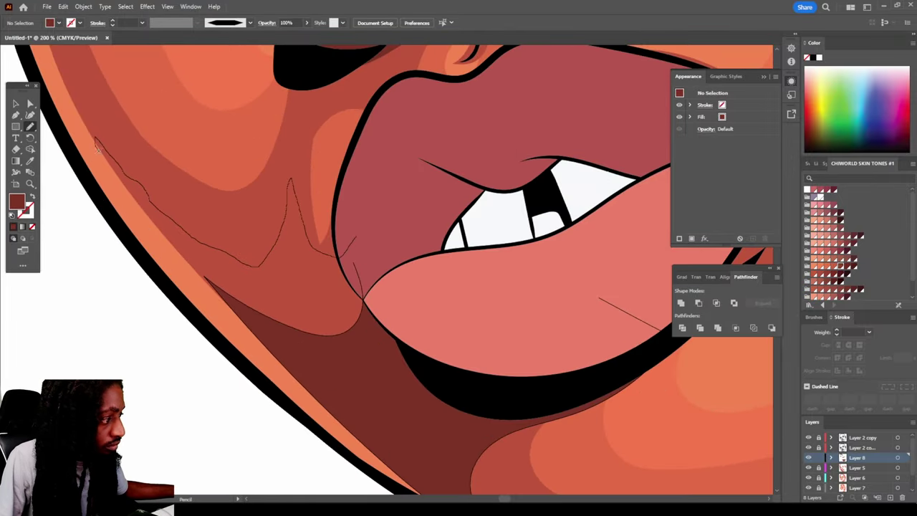
drag(96, 141, 101, 147)
scroll(387, 301, down, 1)
drag(410, 293, 366, 318)
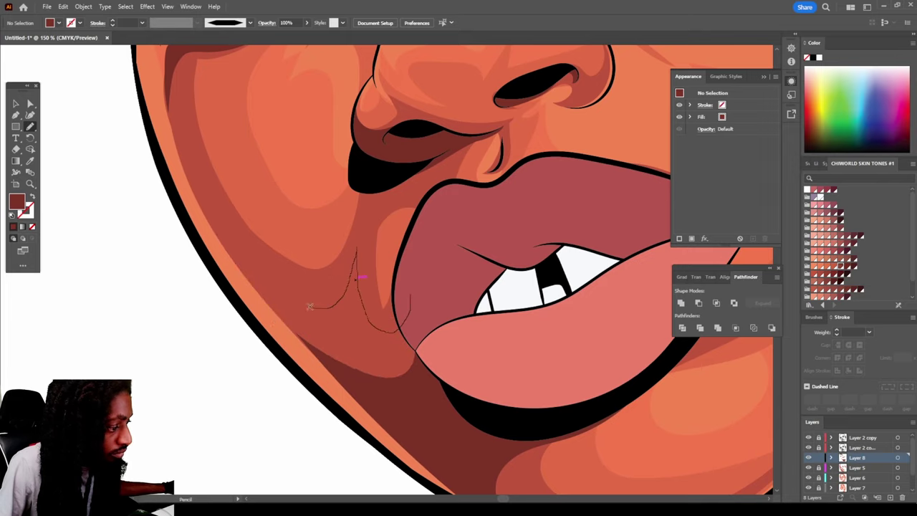
drag(323, 364, 324, 365)
scroll(324, 364, down, 5)
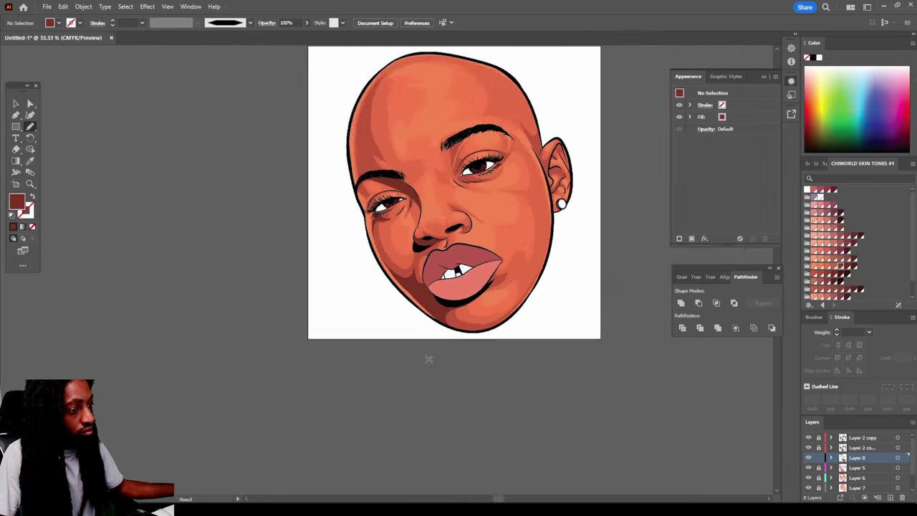
scroll(430, 361, up, 6)
drag(323, 324, 324, 323)
scroll(324, 324, down, 5)
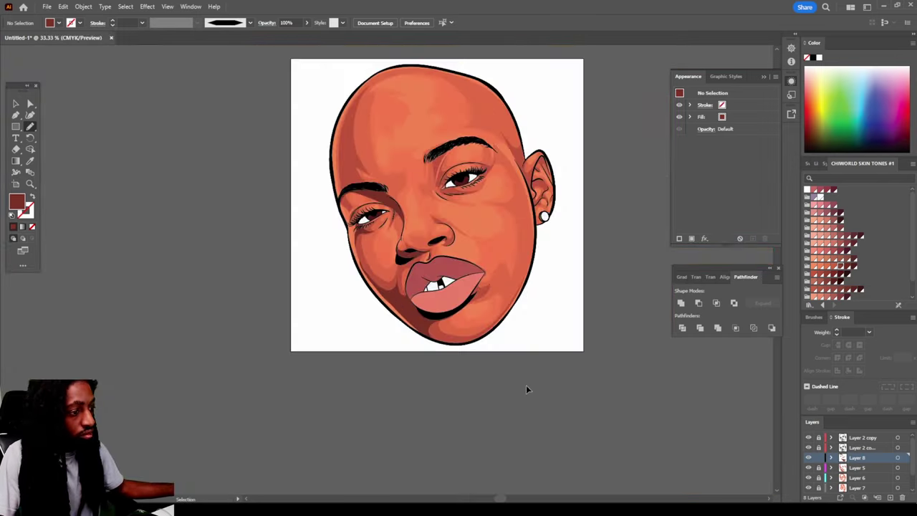
scroll(326, 449, up, 5)
Add a shadow shape under the nostril and shading strokes inside the ear
key(ctrl+0)
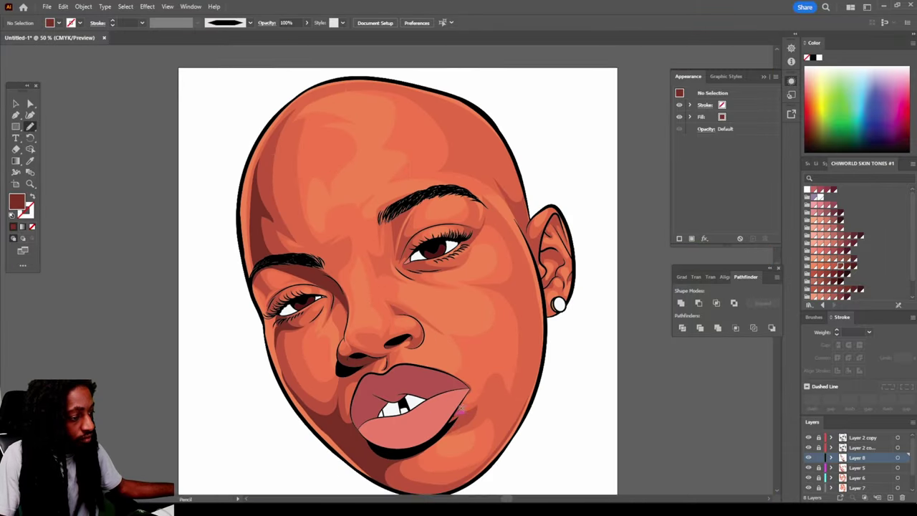
scroll(401, 359, up, 6)
drag(301, 434, 538, 455)
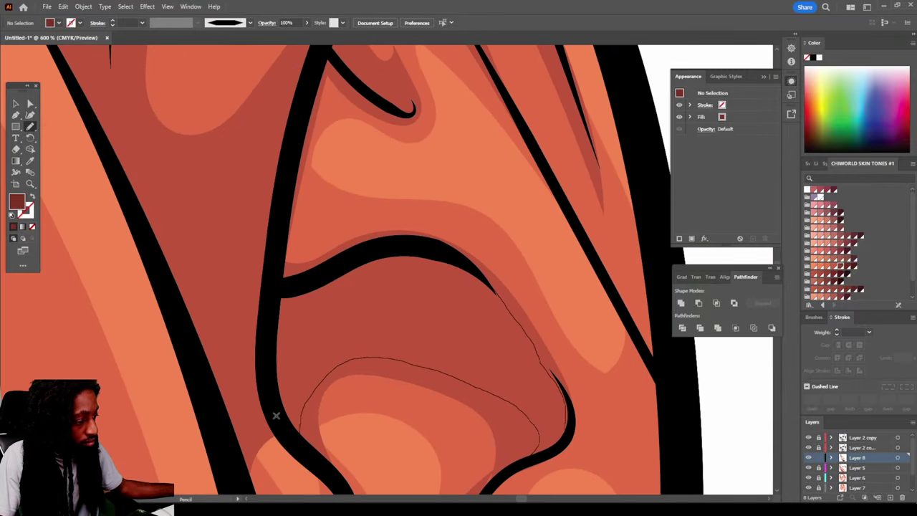
scroll(275, 416, down, 3)
scroll(368, 342, up, 3)
drag(262, 355, 377, 311)
drag(391, 324, 455, 285)
scroll(454, 285, down, 3)
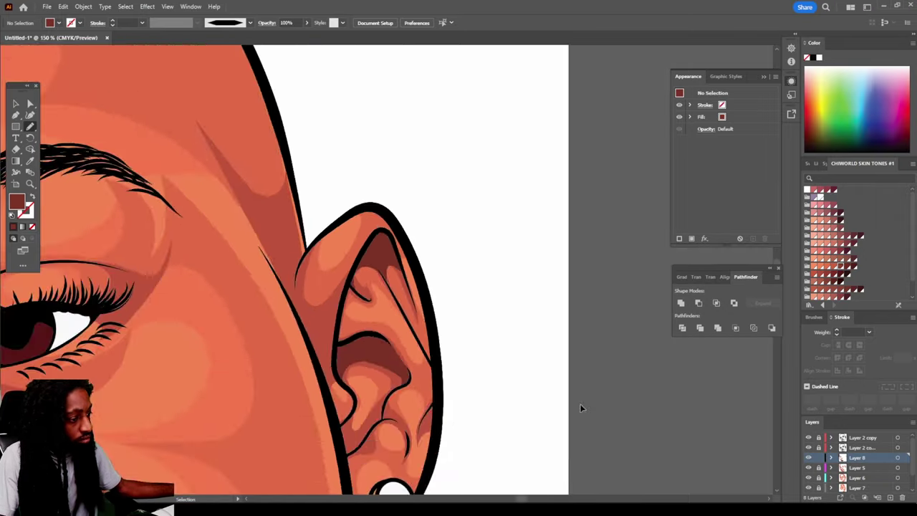
key(ctrl+0)
scroll(213, 258, up, 3)
key(ctrl+0)
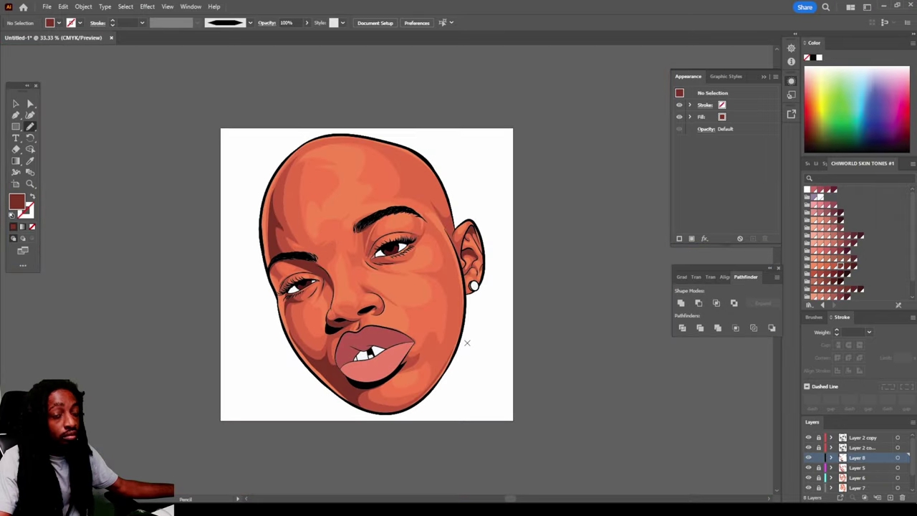
scroll(466, 342, up, 3)
Draw shadows along the chin, around the eye, the upper lash line and the other eyelid
mouse_move(497, 388)
mouse_down()
mouse_move(450, 406)
mouse_move(265, 406)
mouse_up()
key(ctrl+0)
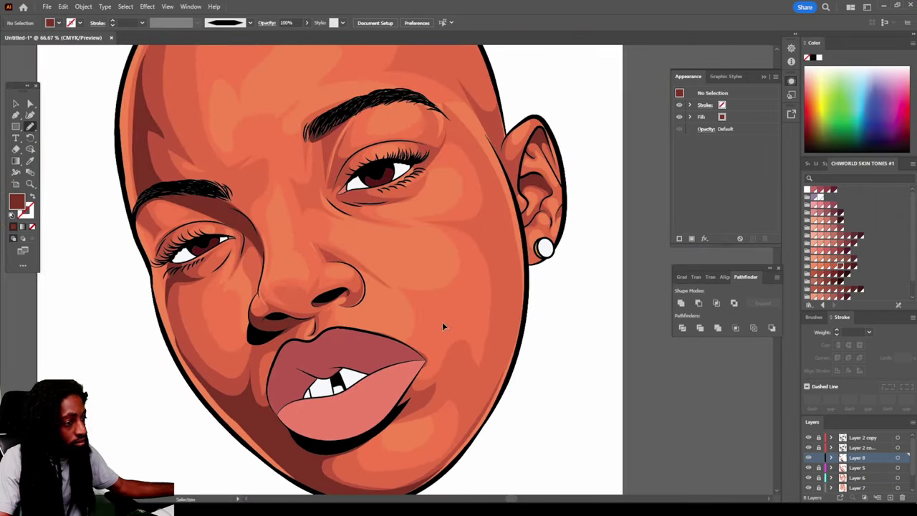
scroll(416, 175, up, 4)
drag(377, 116, 372, 337)
key(ctrl+0)
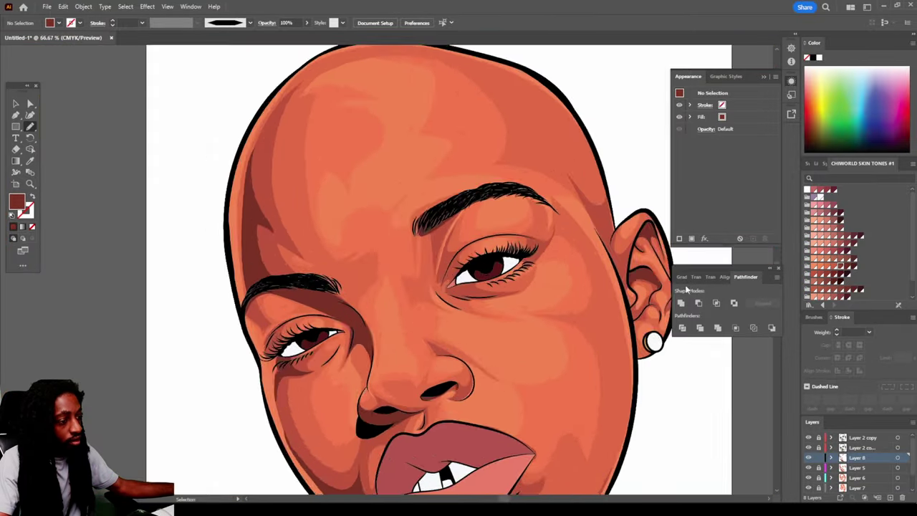
scroll(205, 225, up, 5)
mouse_move(190, 324)
mouse_down()
mouse_move(336, 191)
mouse_move(566, 161)
mouse_up()
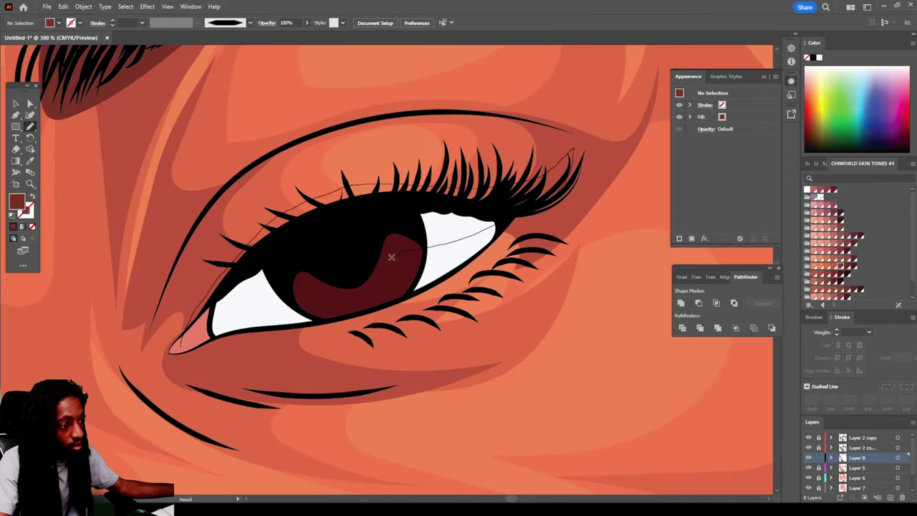
key(ctrl+0)
scroll(502, 230, up, 5)
drag(501, 229, 218, 319)
scroll(467, 323, down, 2)
key(ctrl+0)
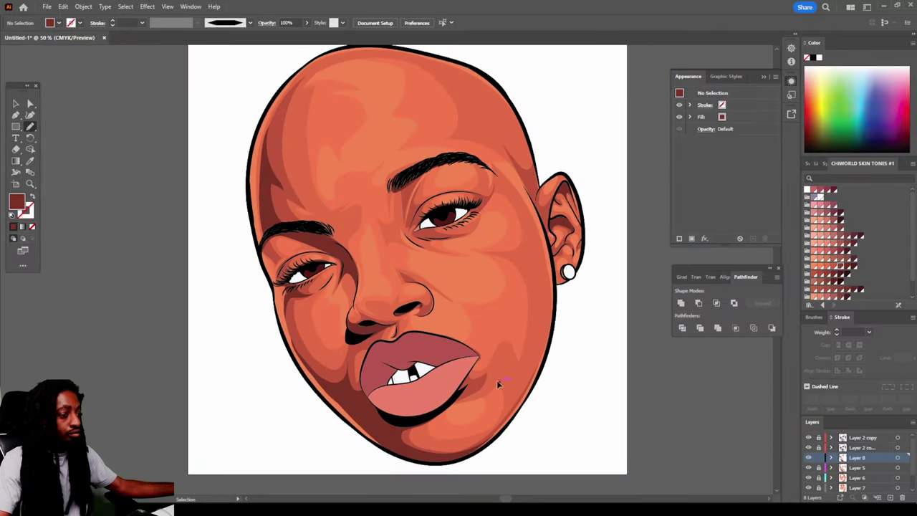
scroll(278, 215, up, 3)
Paint a Paintbrush stroke down the cheek and swap its stroke into a fill
drag(30, 127, 75, 126)
mouse_move(271, 162)
mouse_down()
mouse_move(278, 248)
mouse_move(442, 452)
mouse_up()
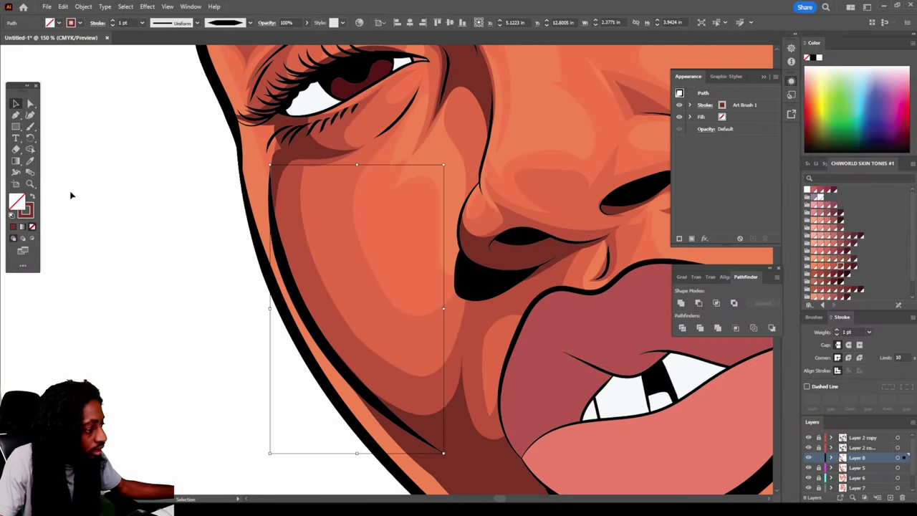
key(i)
key(v)
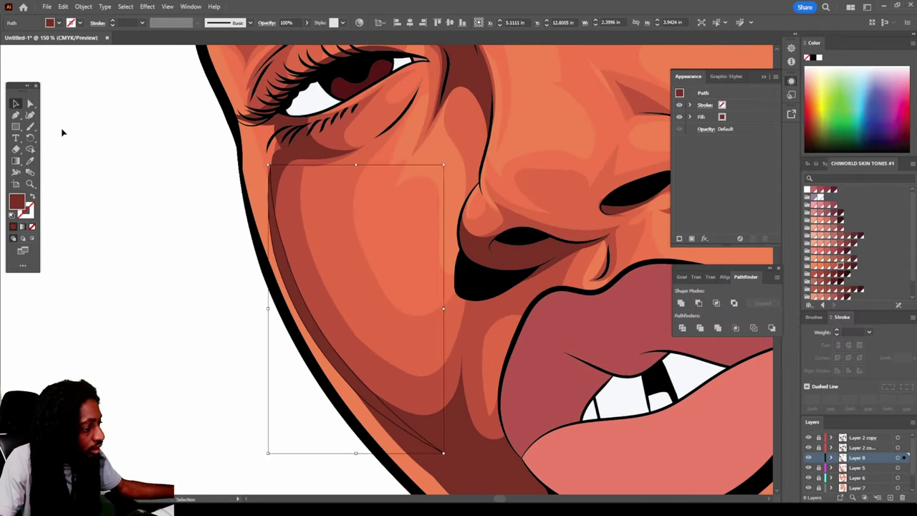
scroll(62, 133, down, 2)
key(ctrl+0)
key(ctrl+shift+a)
scroll(169, 210, up, 2)
Paint a shadow along the head's top-left edge and turn it into a dark brown fill
key(b)
drag(123, 165, 205, 150)
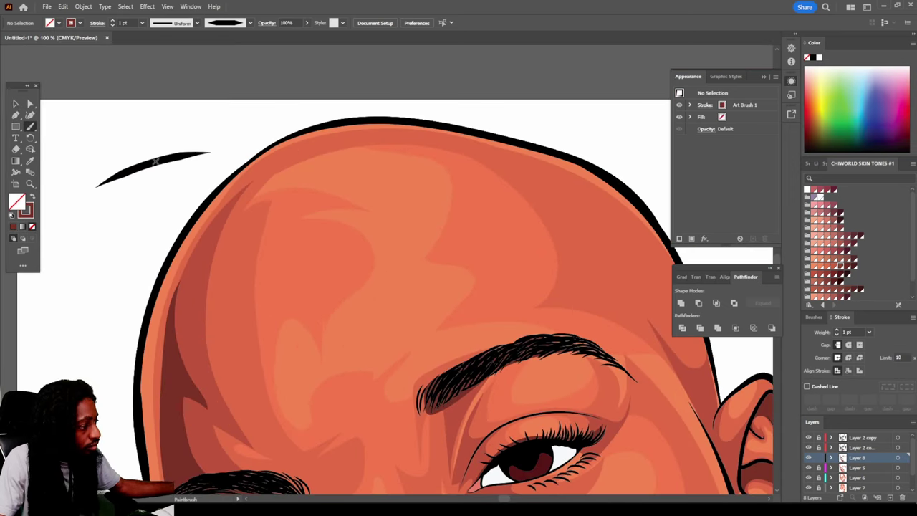
key(ctrl+z)
drag(452, 140, 453, 140)
key(ctrl+0)
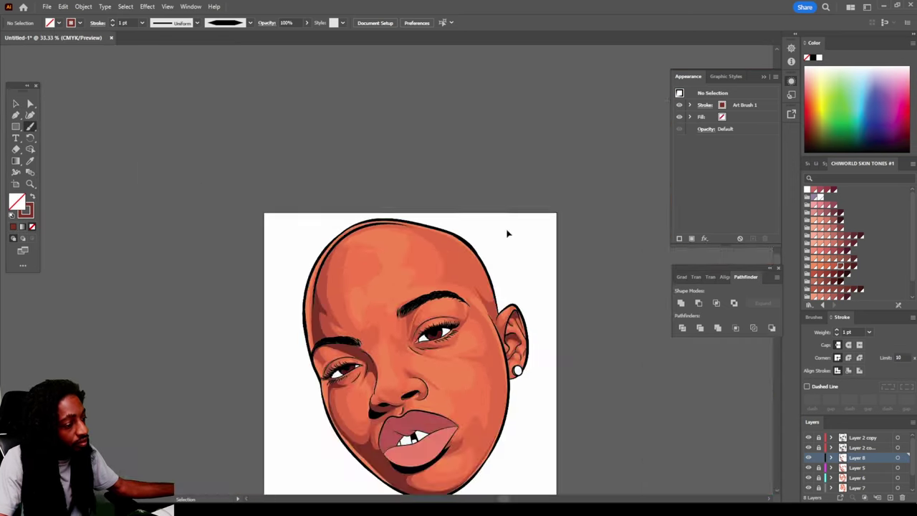
scroll(359, 301, up, 3)
key(v)
key(i)
click(229, 399)
key(v)
key(ctrl+shift+a)
key(ctrl+0)
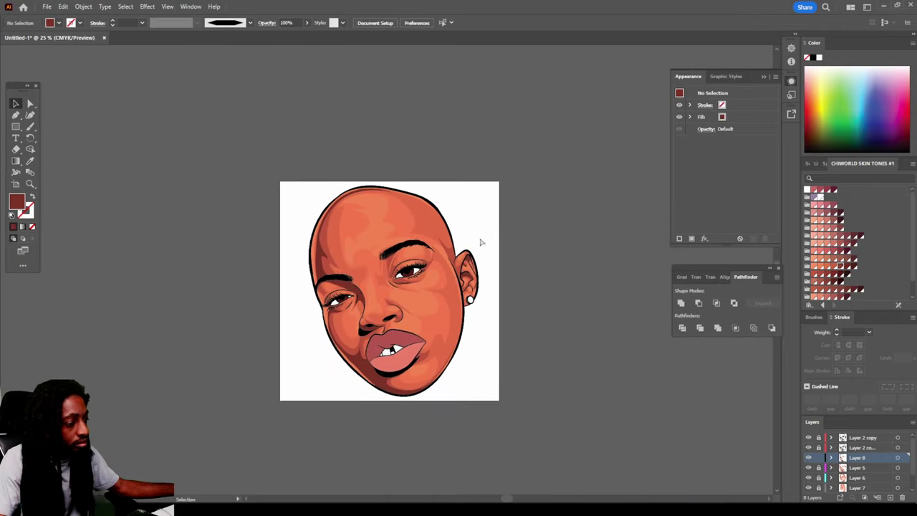
scroll(481, 241, up, 2)
Sample a lighter orange, draw a highlight shape, and set its fill to FF895A
scroll(543, 266, up, 3)
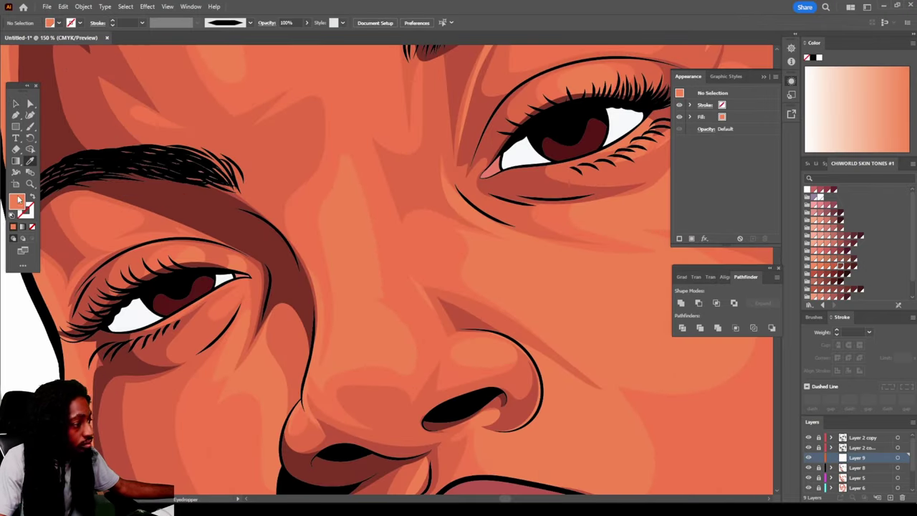
drag(30, 125, 92, 150)
scroll(269, 191, up, 4)
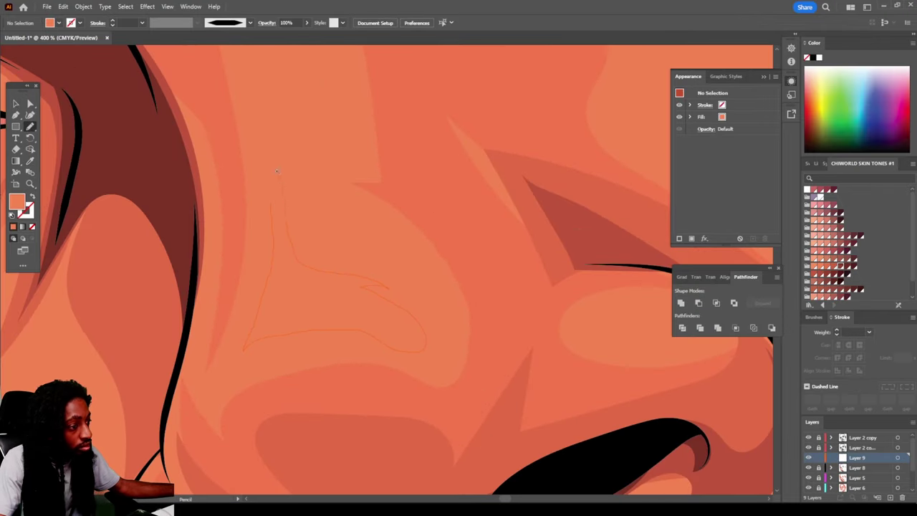
drag(276, 170, 275, 173)
key(v)
double_click(16, 201)
drag(716, 301, 674, 283)
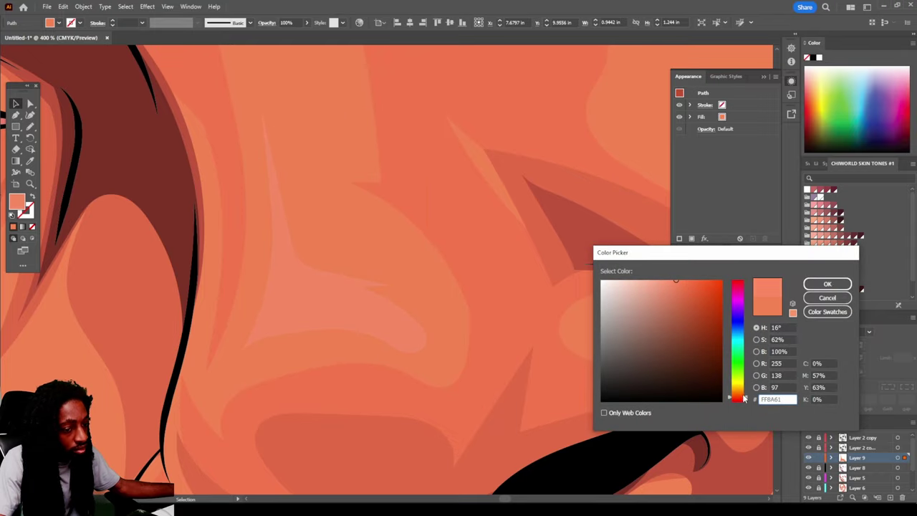
drag(743, 398, 744, 396)
click(679, 278)
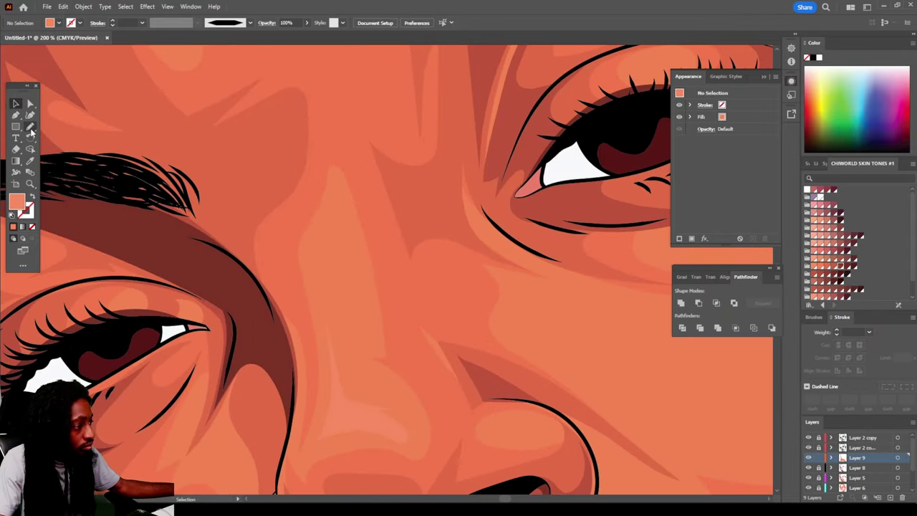
Draw a Pencil highlight on the cheek beside the nose, checking the eye and forehead areas
key(n)
key(ctrl+0)
key(ctrl+equal)
key(ctrl+equal)
key(ctrl+equal)
key(ctrl+equal)
drag(372, 412, 455, 356)
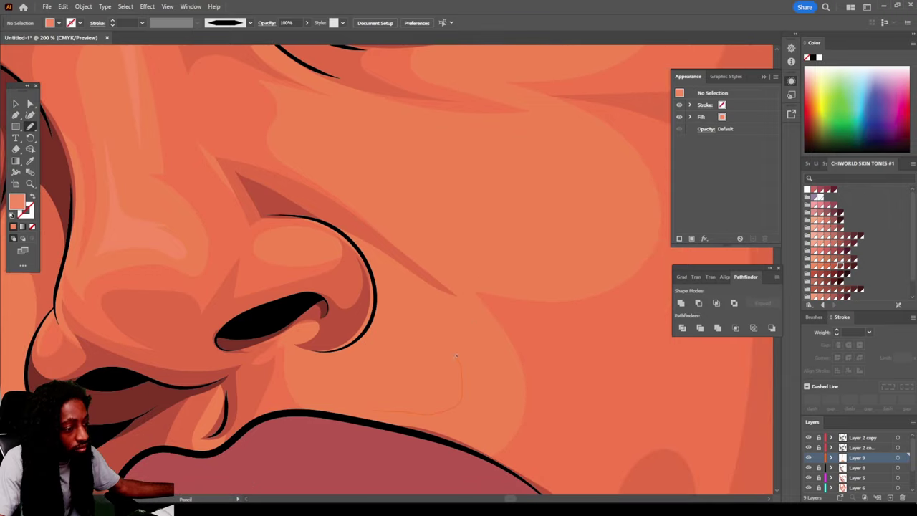
key(ctrl+minus)
scroll(358, 322, up, 3)
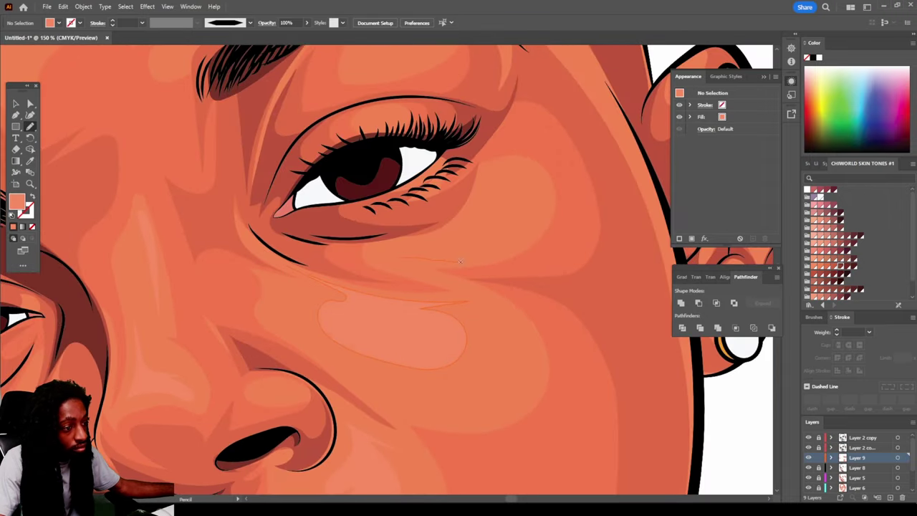
key(ctrl+0)
key(ctrl+equal)
key(ctrl+equal)
key(ctrl+equal)
key(ctrl+minus)
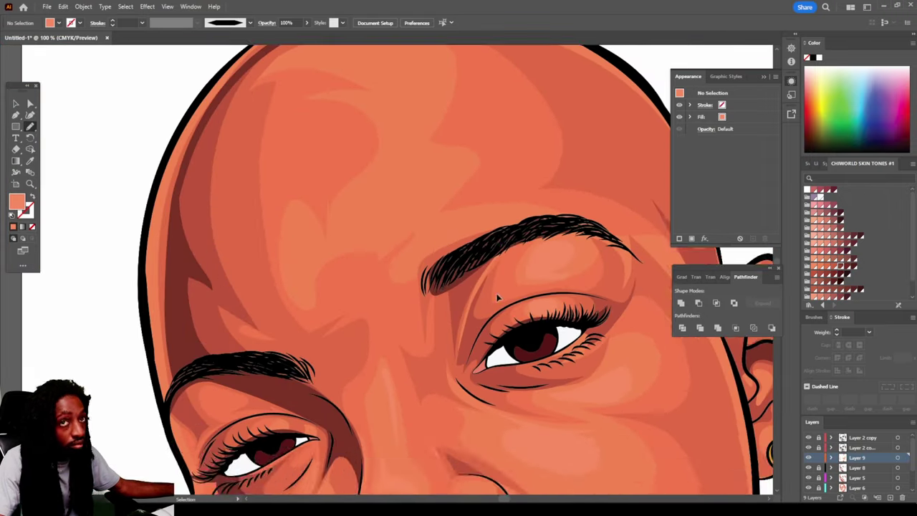
scroll(350, 309, up, 3)
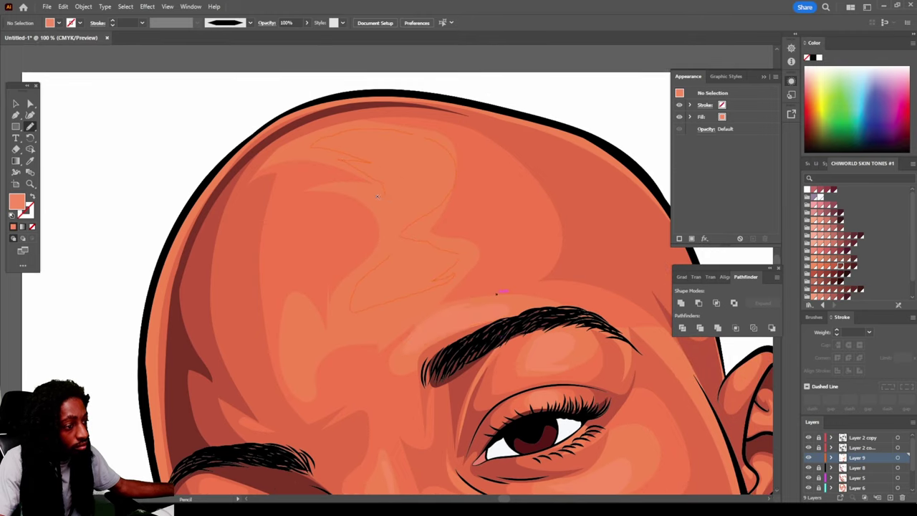
key(ctrl+minus)
key(ctrl+minus)
scroll(460, 349, left, 1)
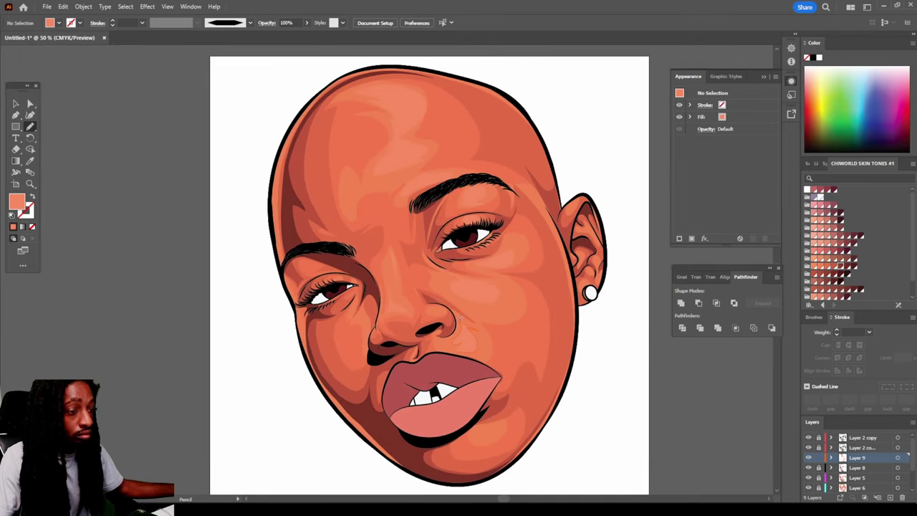
scroll(633, 224, up, 4)
key(ctrl+minus)
key(ctrl+minus)
key(ctrl+minus)
key(ctrl+minus)
key(ctrl+plus)
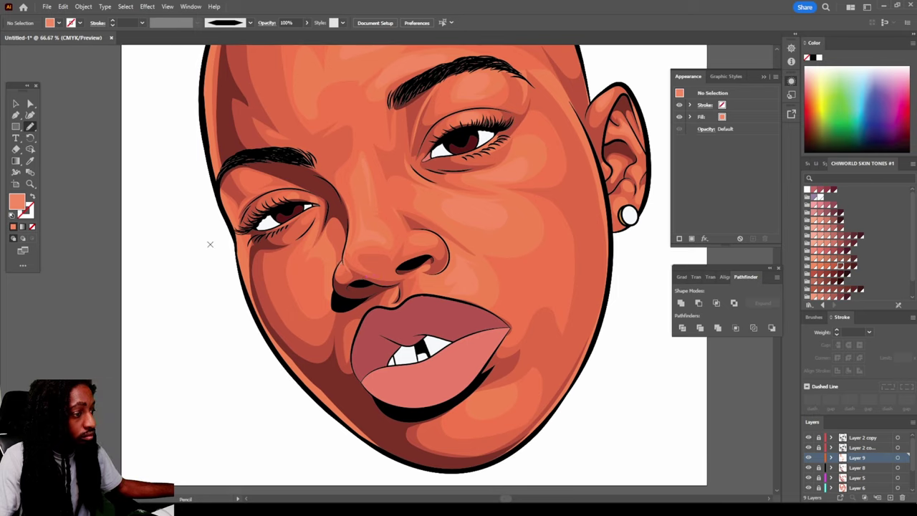
Set the fill colour to a pale pink for the next highlights
double_click(16, 203)
click(650, 281)
click(826, 285)
key(ctrl+plus)
Trace a pale pink Pencil highlight along the left jawline, then review the head, eye and nose
scroll(528, 303, up, 2)
mouse_move(159, 97)
mouse_down()
mouse_move(228, 281)
mouse_move(391, 439)
mouse_up()
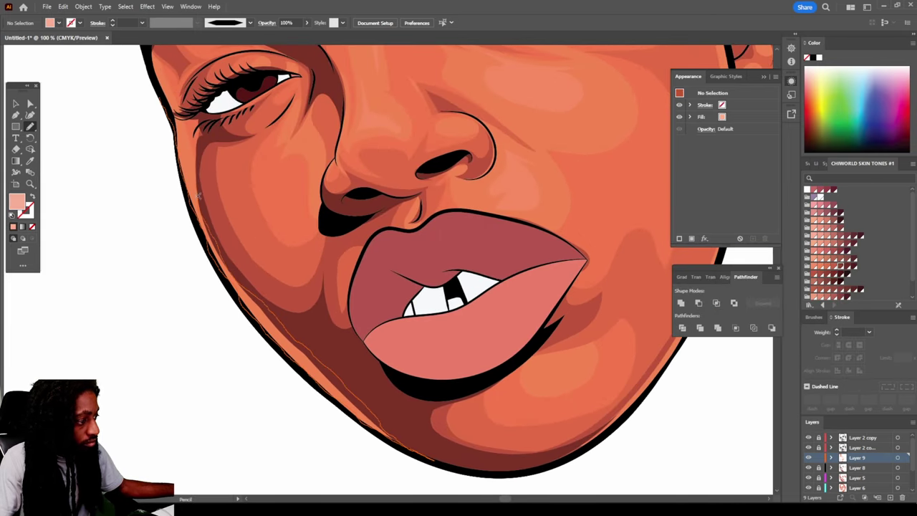
scroll(410, 403, up, 3)
scroll(410, 402, left, 3)
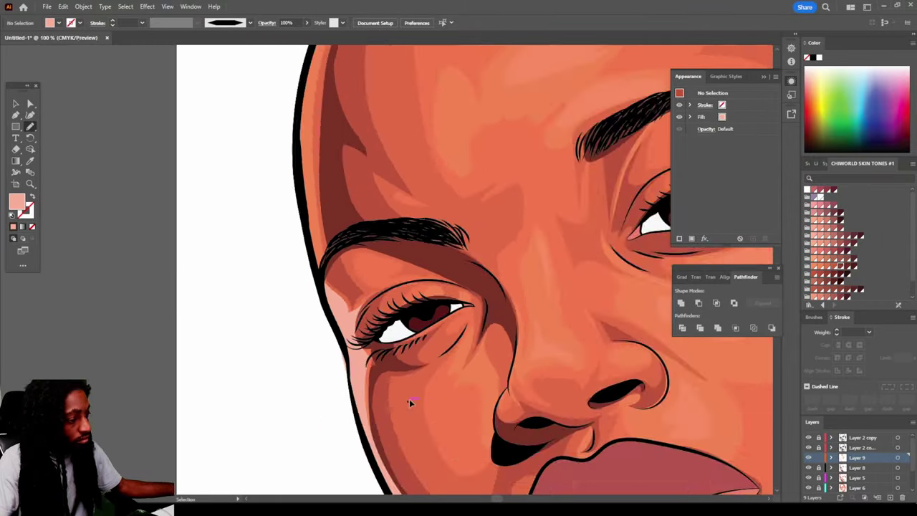
key(ctrl+minus)
key(ctrl+plus)
key(ctrl+minus)
key(ctrl+minus)
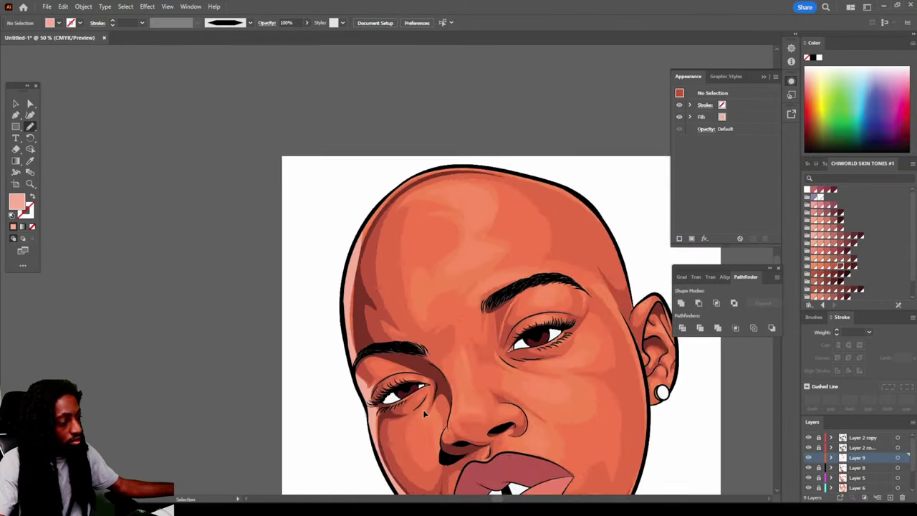
key(ctrl+plus)
key(ctrl+plus)
key(ctrl+plus)
key(ctrl+plus)
key(ctrl+minus)
key(ctrl+minus)
key(ctrl+plus)
key(ctrl+plus)
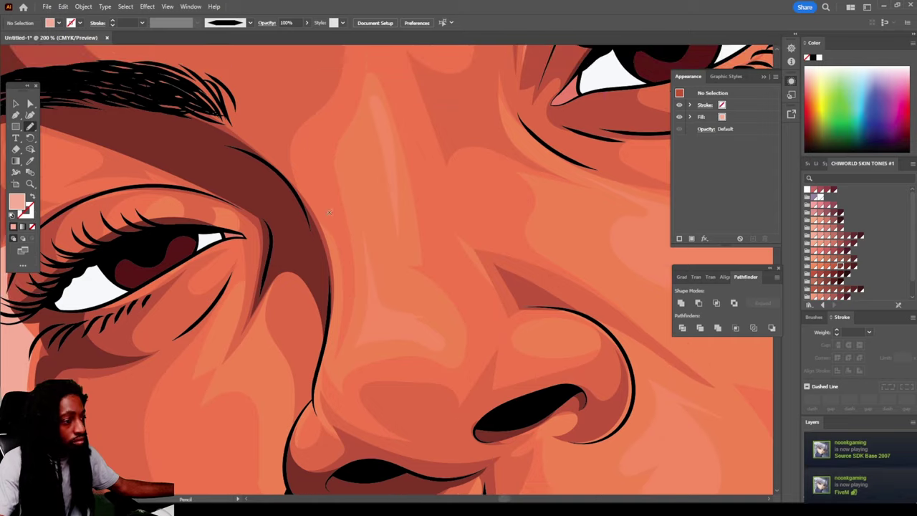
key(ctrl+plus)
scroll(337, 321, down, 5)
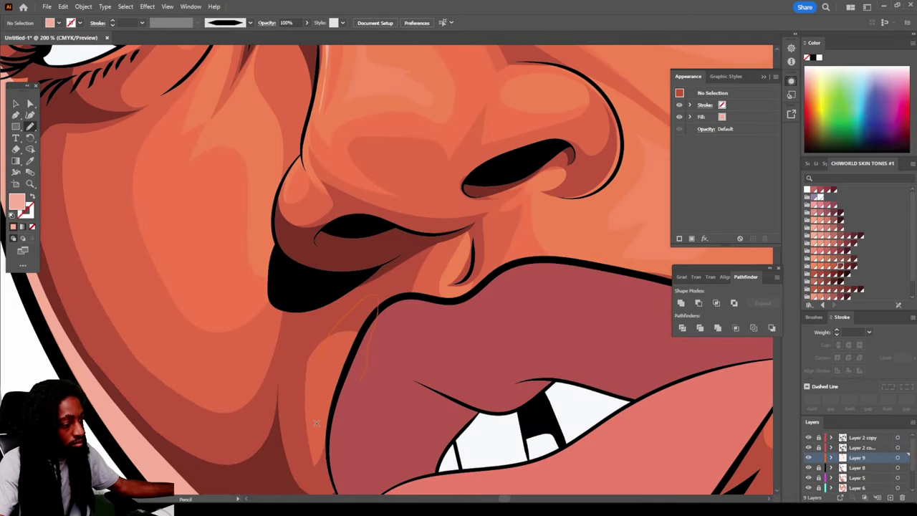
key(ctrl+minus)
key(ctrl+minus)
key(ctrl+minus)
key(ctrl+minus)
key(ctrl+minus)
key(ctrl+plus)
key(ctrl+plus)
key(ctrl+plus)
key(ctrl+plus)
key(ctrl+plus)
key(ctrl+plus)
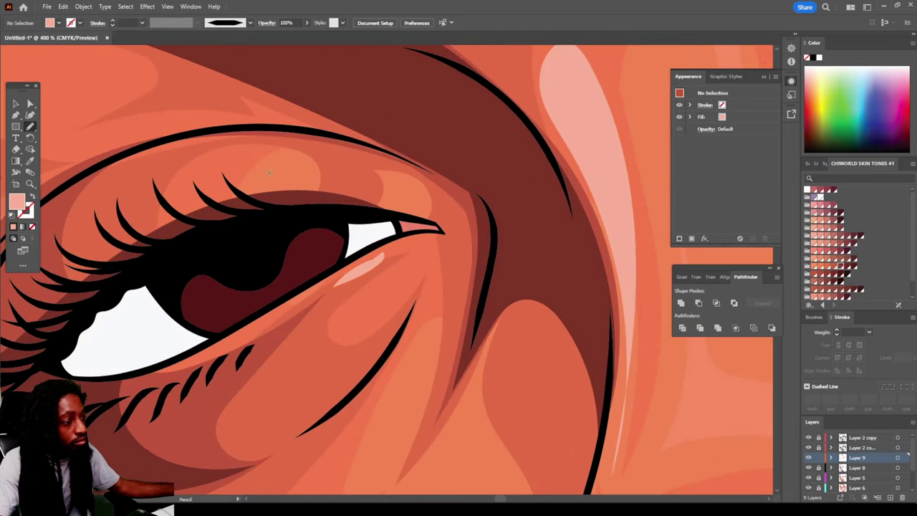
Set the pink highlight beside the nose to 52% opacity, then check the left eye's object options
key(ctrl+minus)
key(ctrl+minus)
key(ctrl+minus)
key(ctrl+minus)
key(ctrl+minus)
key(v)
click(351, 258)
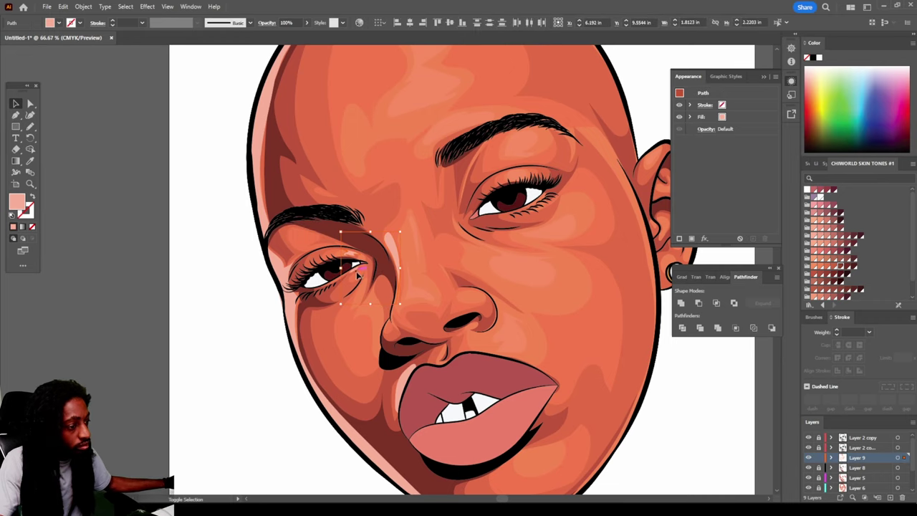
key(ctrl+shift+a)
key(ctrl+minus)
key(ctrl+plus)
key(ctrl+plus)
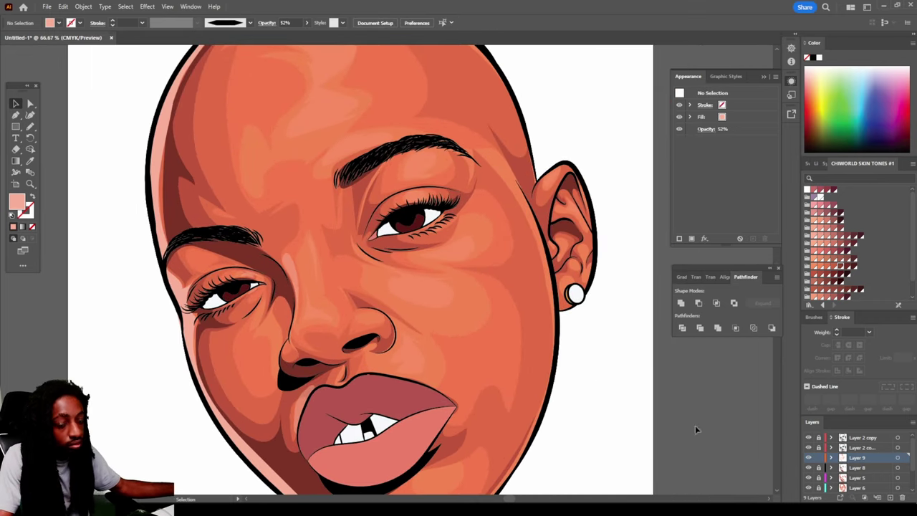
key(ctrl+minus)
key(ctrl+plus)
key(ctrl+plus)
key(ctrl+plus)
key(ctrl+plus)
key(ctrl+plus)
right_click(379, 226)
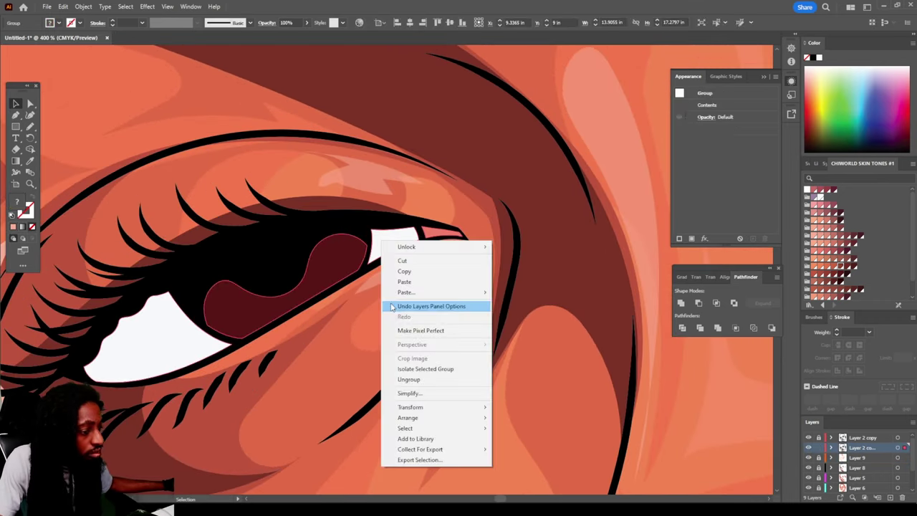
click(154, 340)
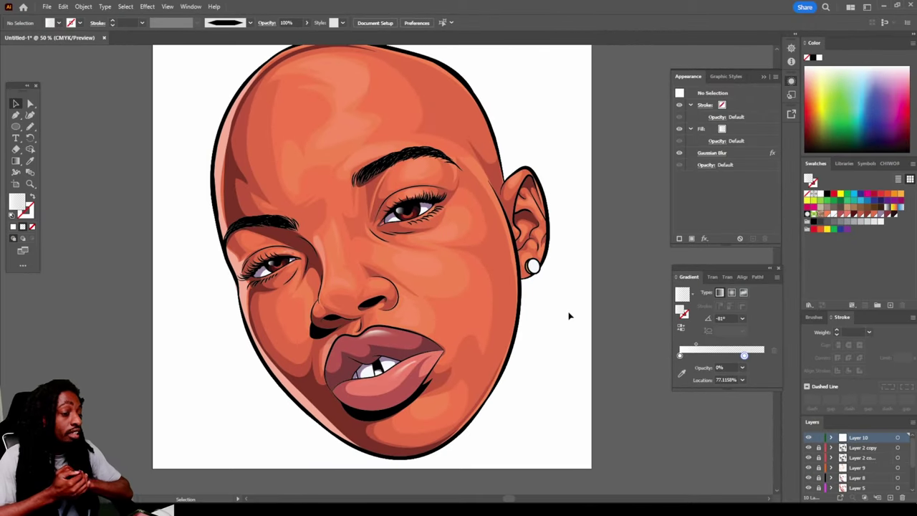